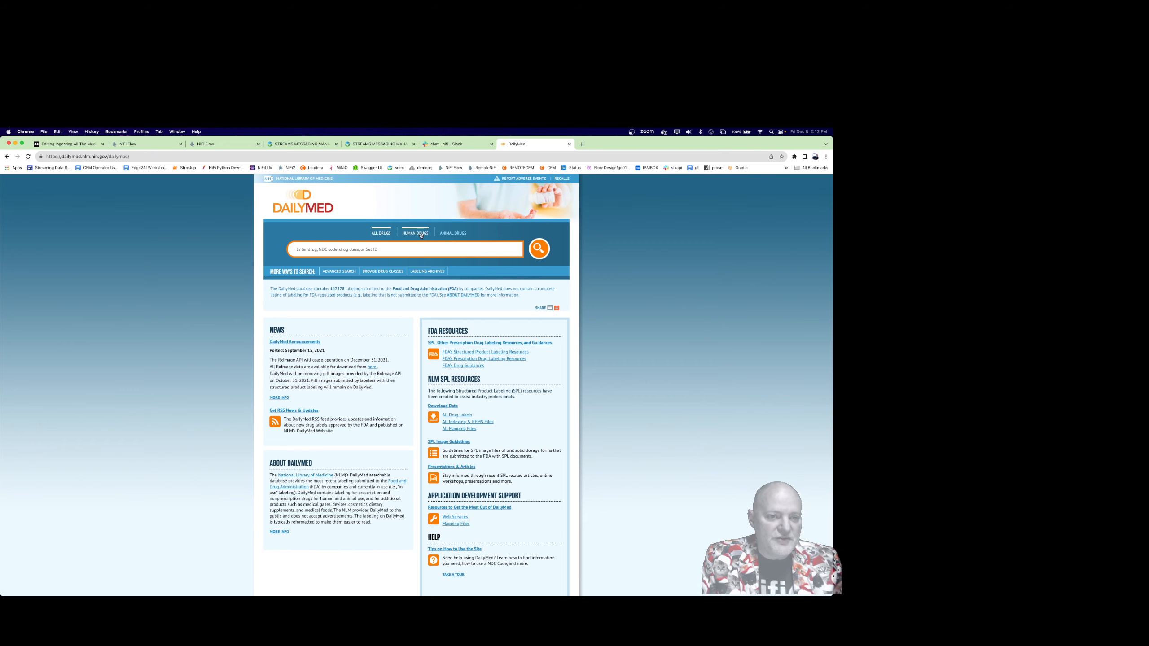
Step: Return to the DailyMed RSS feed of drug label updates and look through its XML entries
click(6, 157)
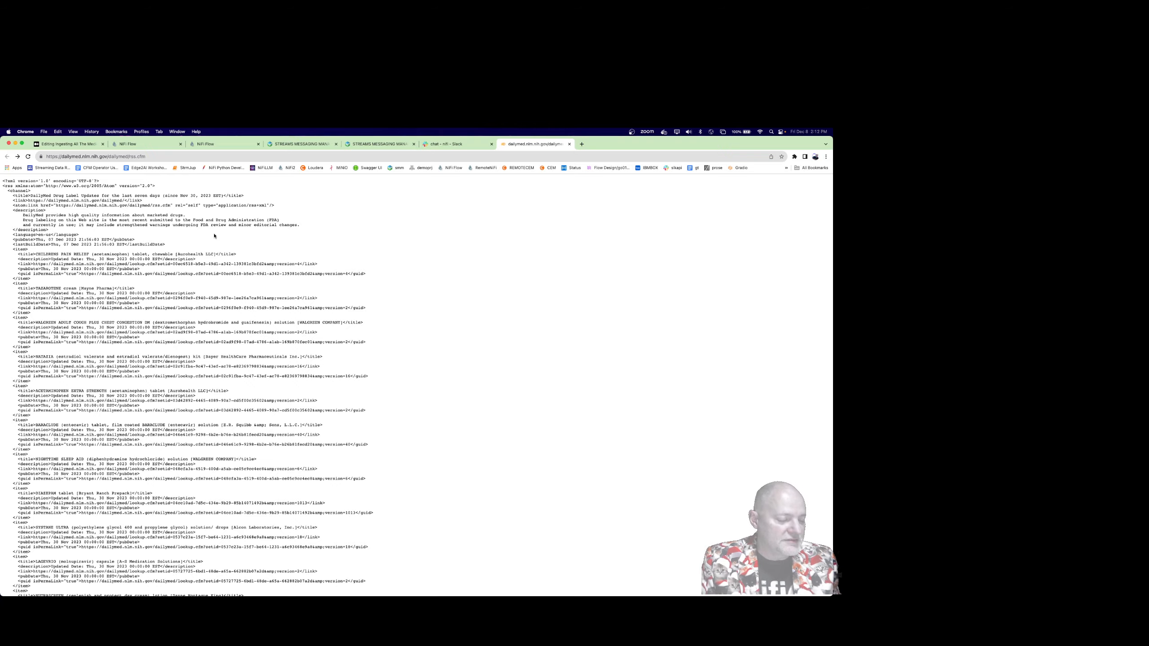
scroll(252, 246, down, 20)
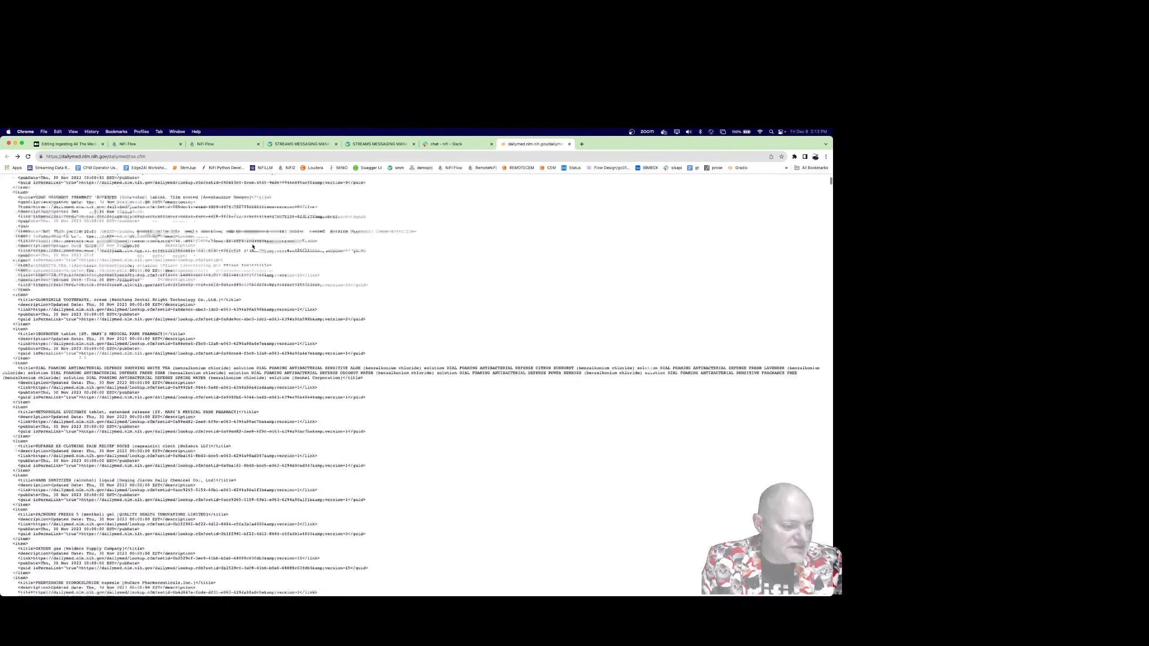
scroll(253, 246, down, 20)
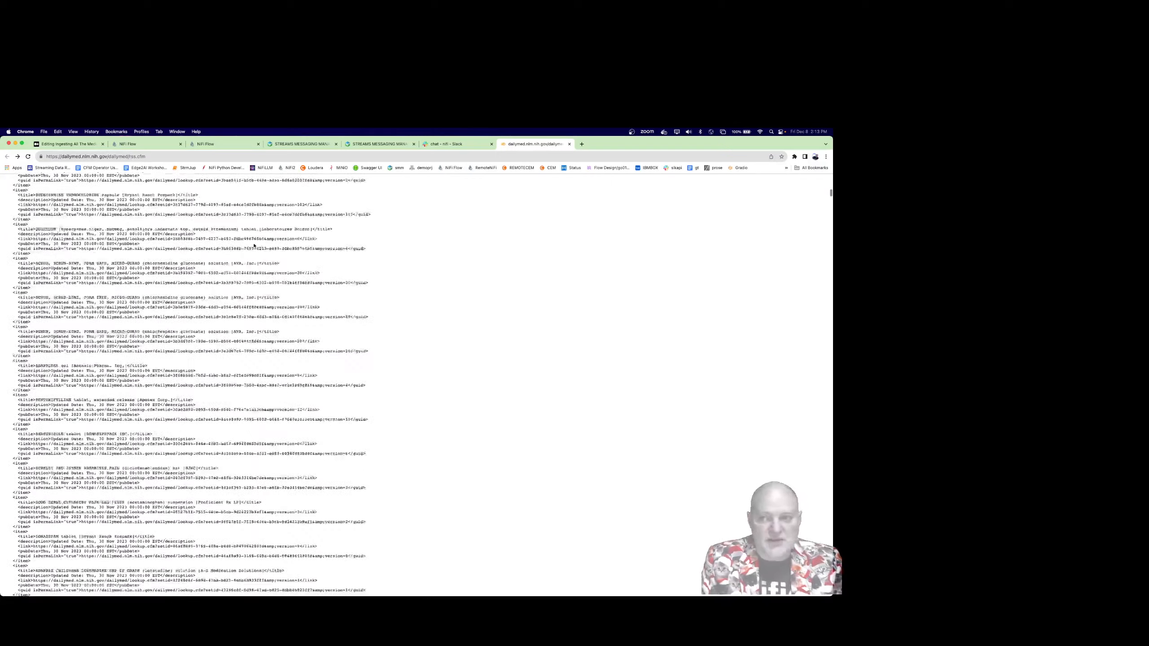
drag(830, 197, 829, 292)
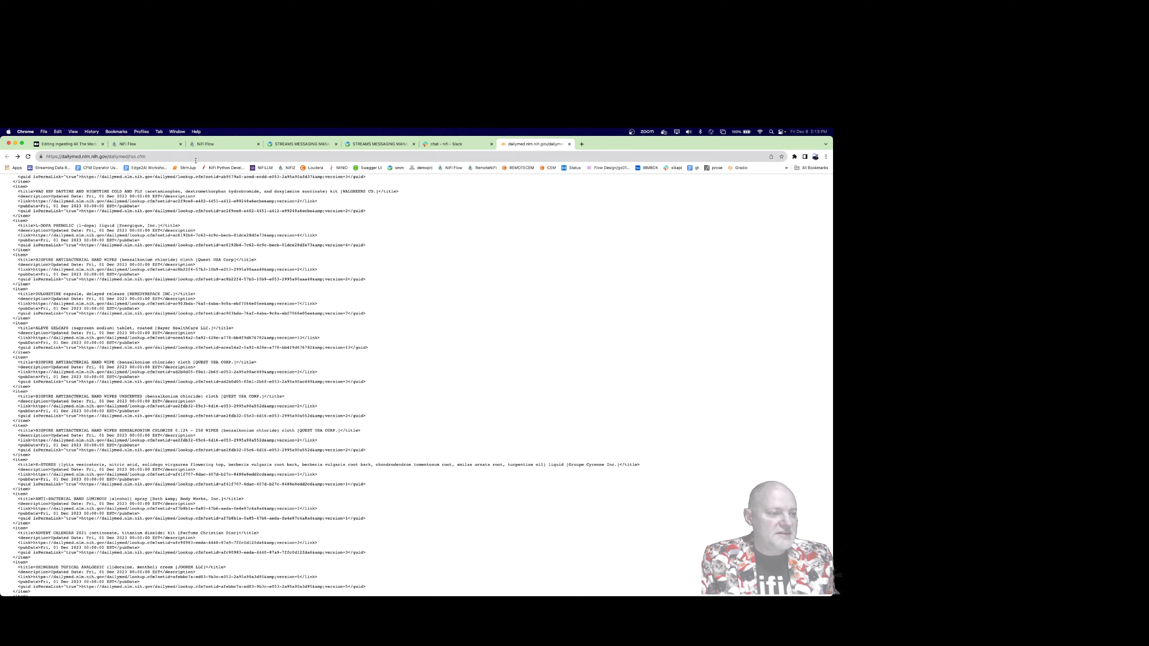
Step: Switch to the NiFi flow Daily Meds News and check the HTTP URL property of the InvokeHTTP processor
click(153, 144)
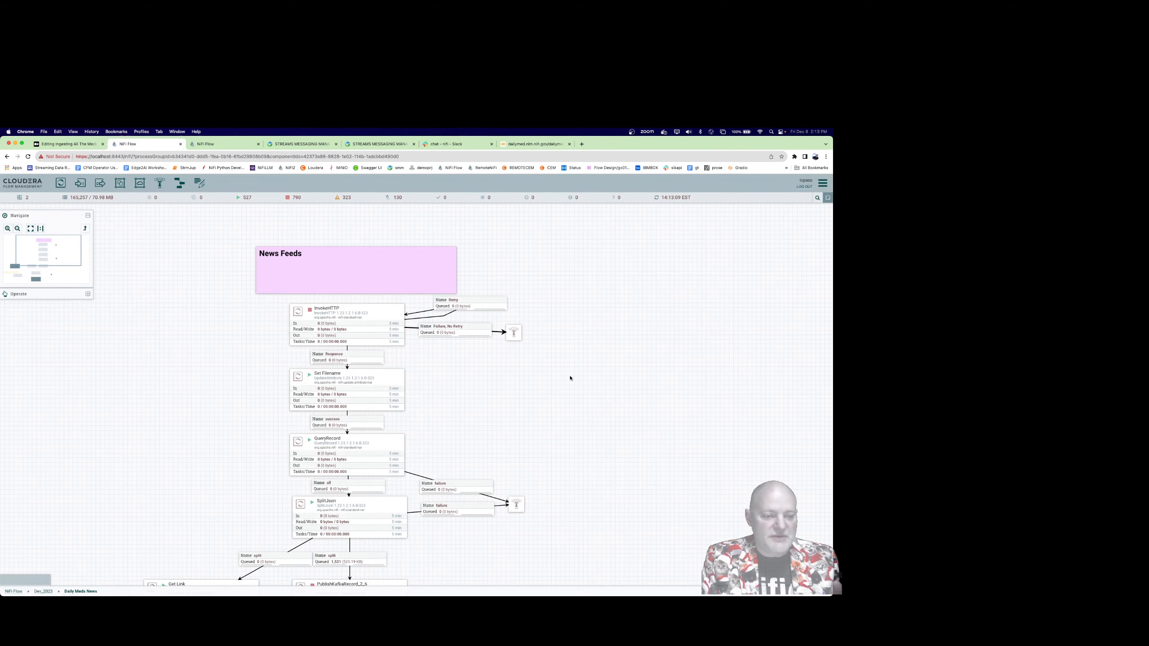
drag(625, 385, 533, 339)
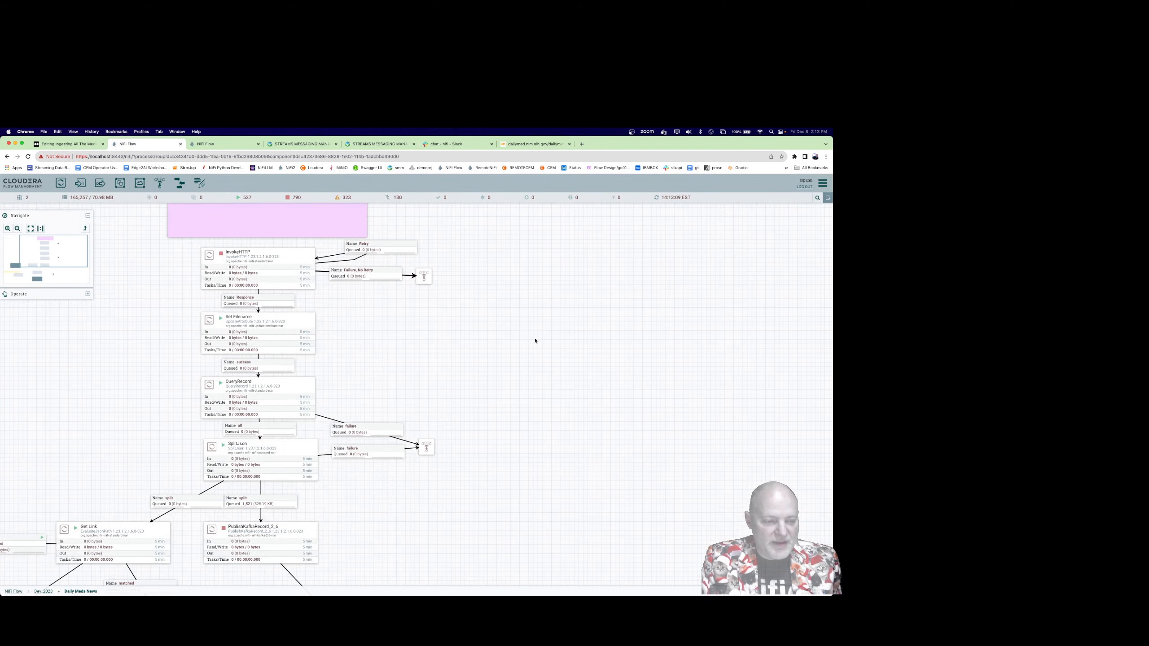
right_click(286, 260)
click(294, 256)
click(374, 333)
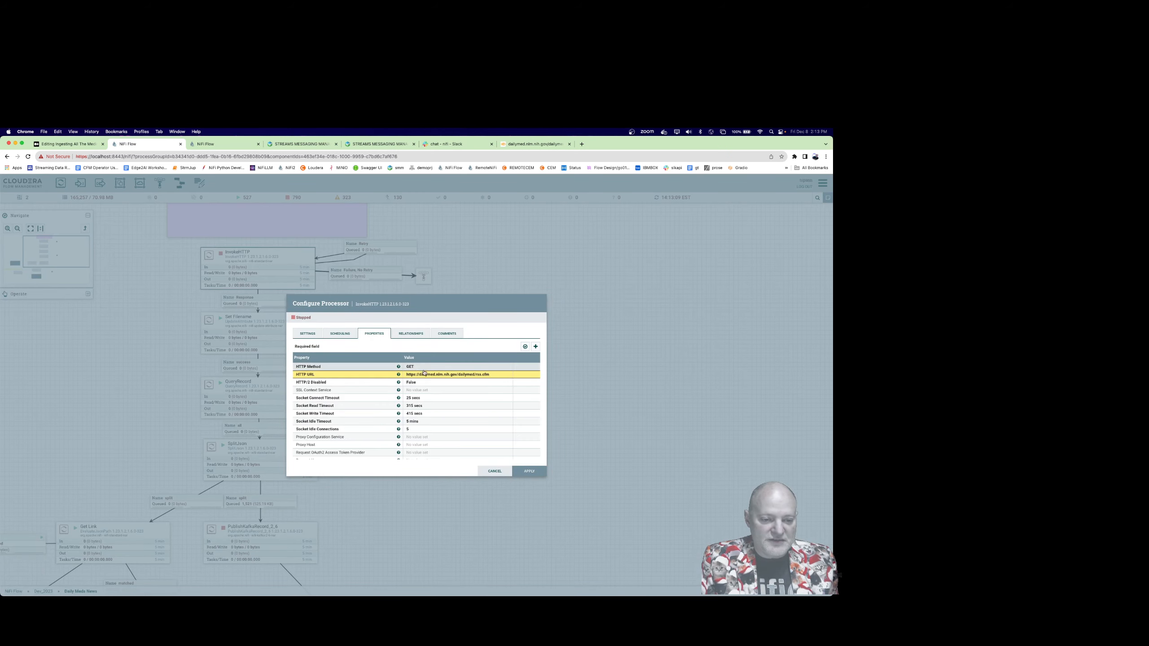
click(424, 373)
click(504, 429)
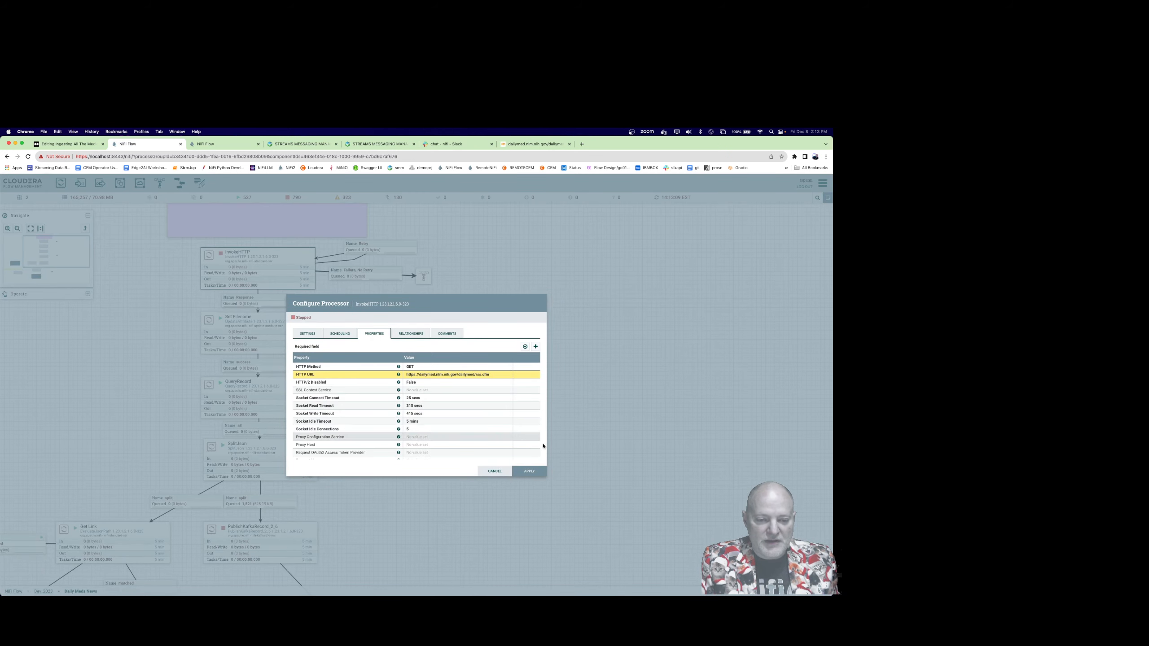
click(529, 472)
Step: Examine the scheduling settings of the InvokeHTTP processor under the News Feeds label
click(41, 228)
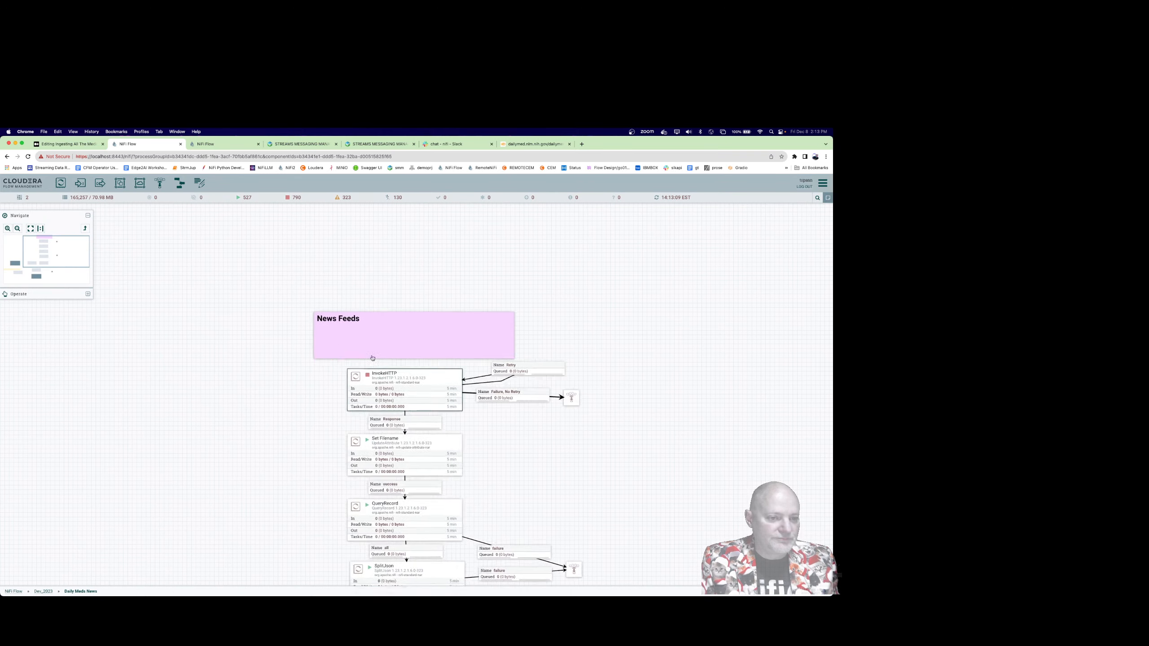
scroll(225, 351, up, 3)
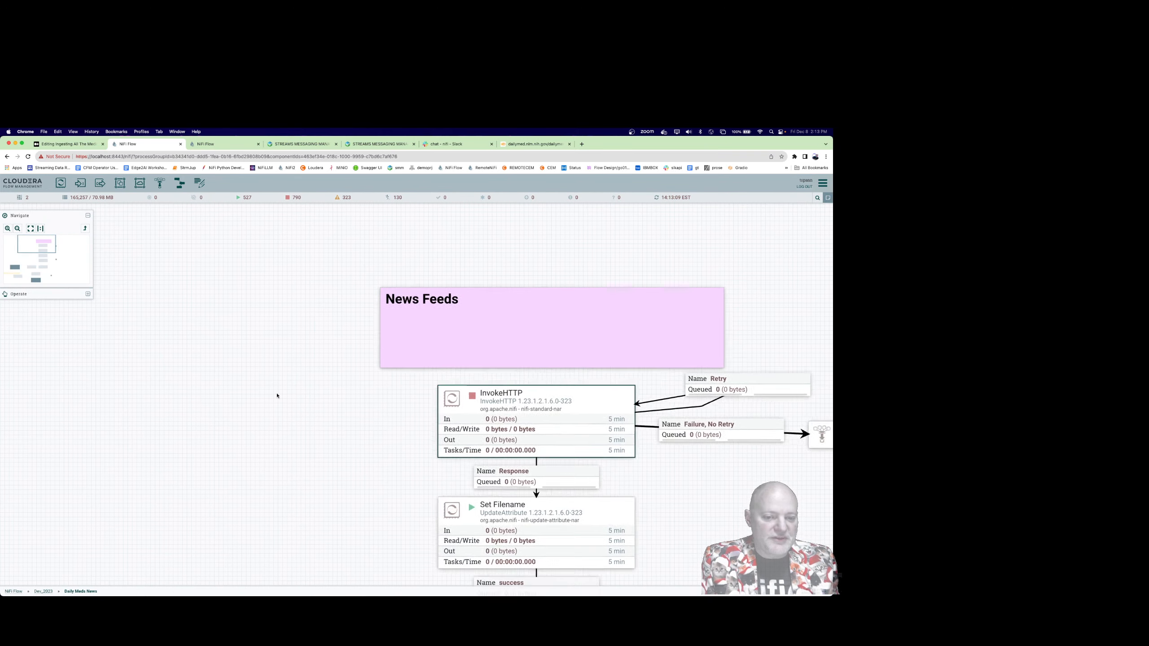
drag(276, 395, 97, 334)
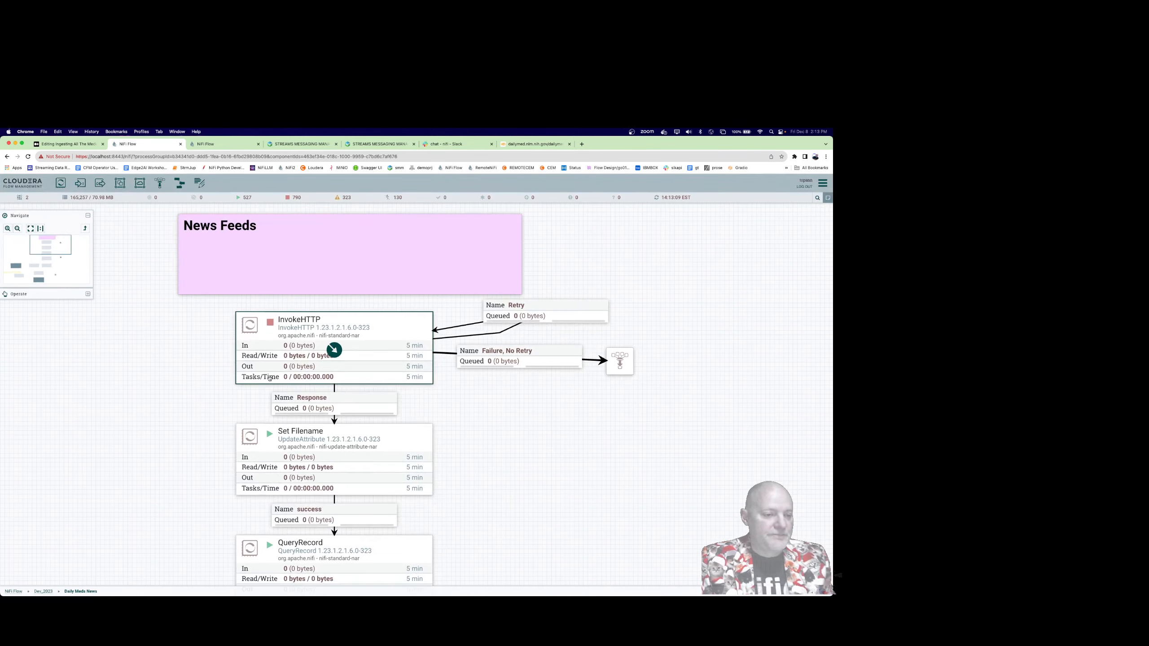
double_click(352, 342)
click(340, 334)
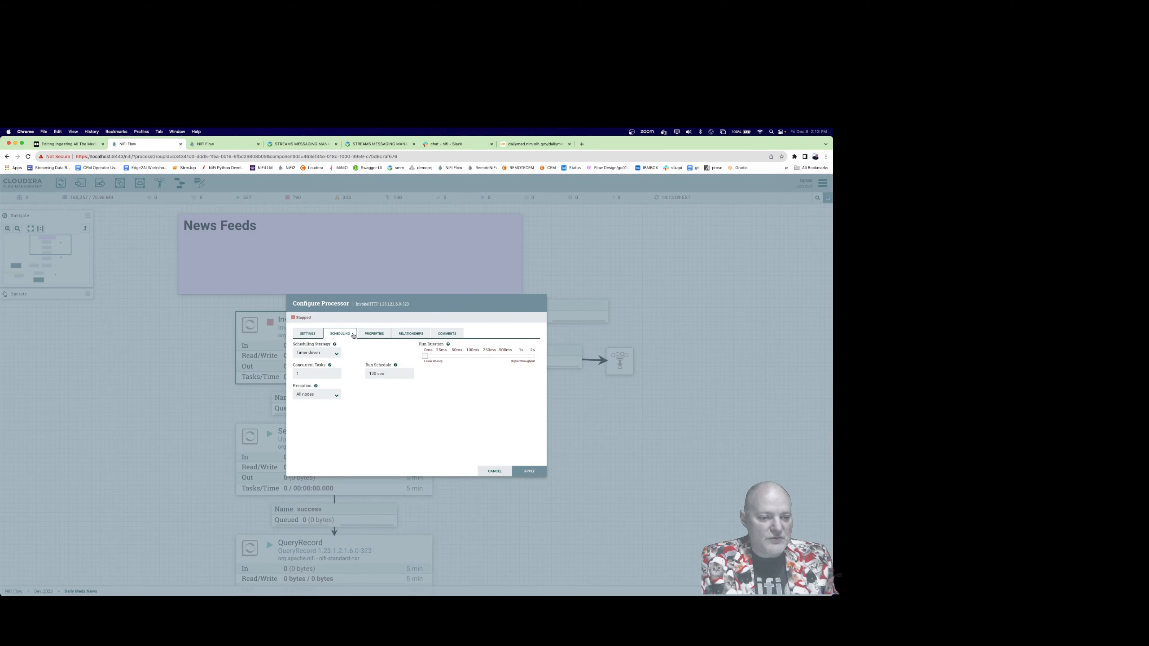
key(Escape)
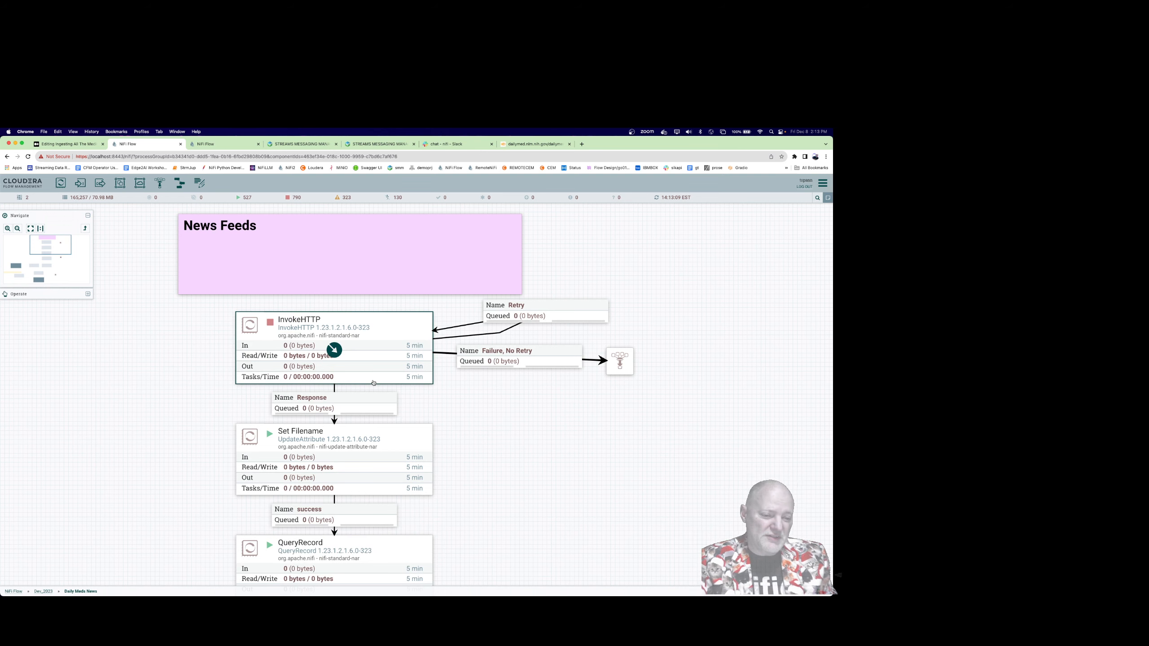
Step: Review the InvokeHTTP processor's request properties again and close the configuration without changes
right_click(378, 338)
click(381, 340)
click(381, 335)
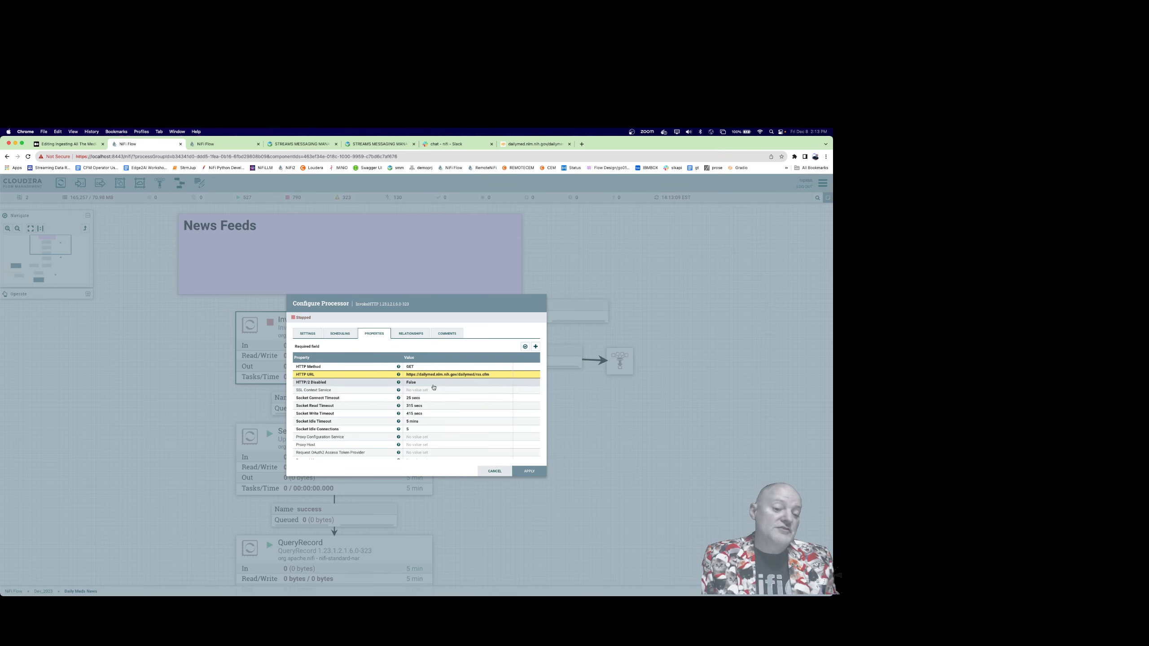
click(495, 471)
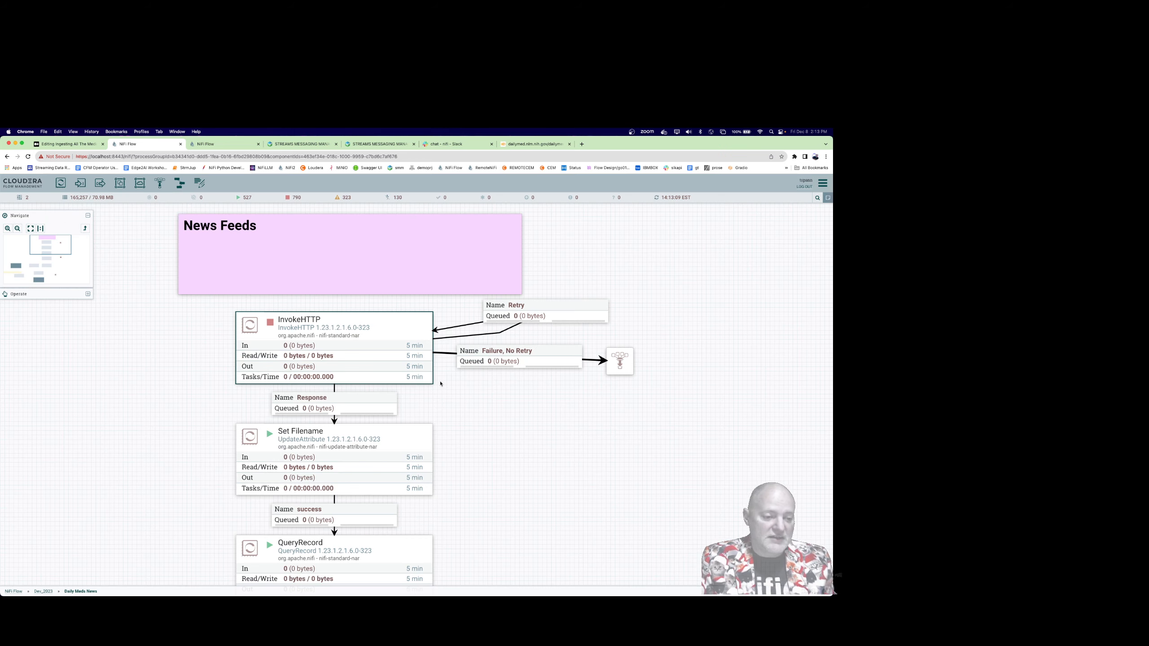
Step: Run the InvokeHTTP processor once and refresh the flow's statistics
right_click(385, 351)
click(417, 373)
right_click(505, 395)
click(499, 461)
scroll(498, 460, down, 5)
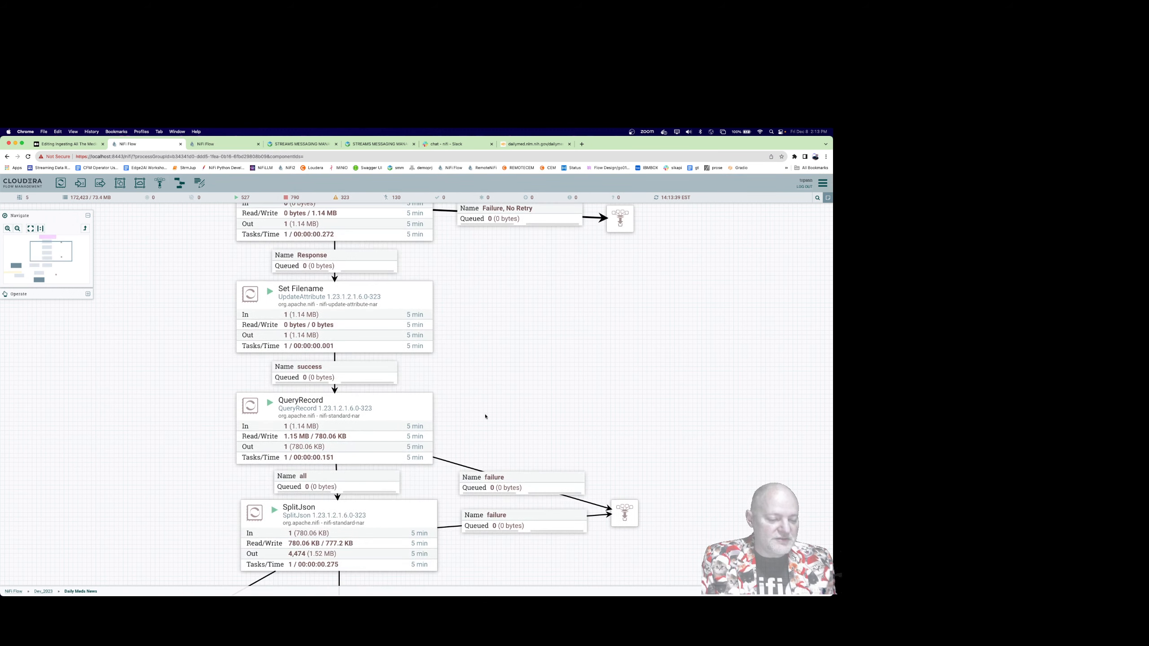
Step: Inspect the QueryRecord processor's properties and the details of its XMLReader RSS controller service
scroll(538, 351, down, 2)
right_click(380, 301)
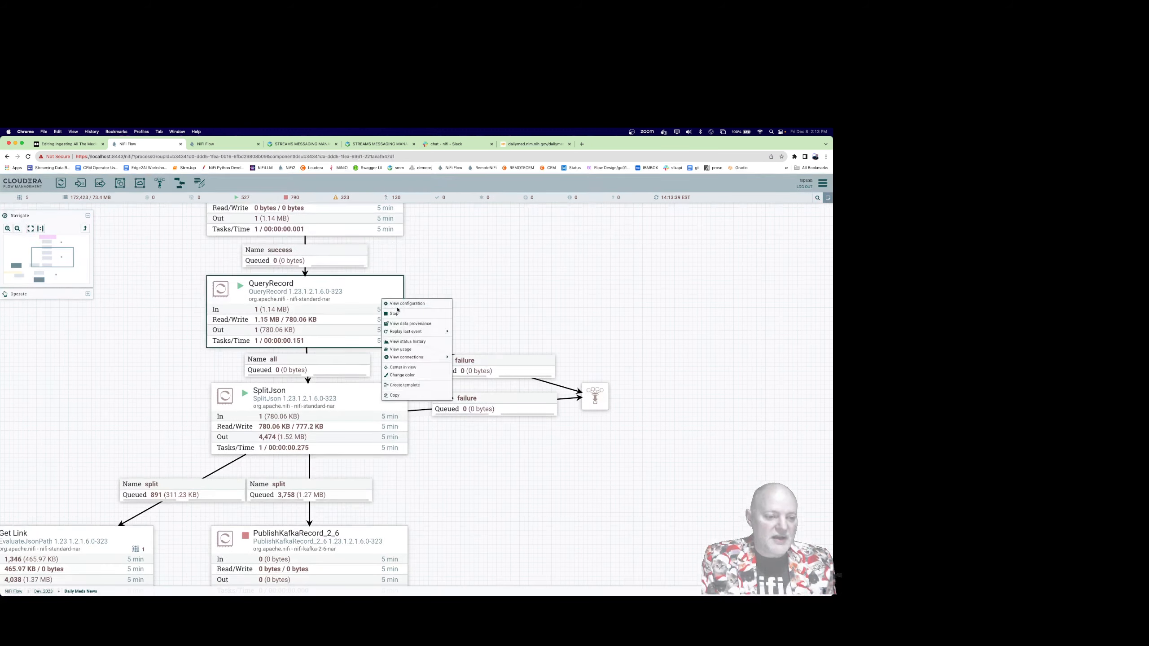
click(398, 306)
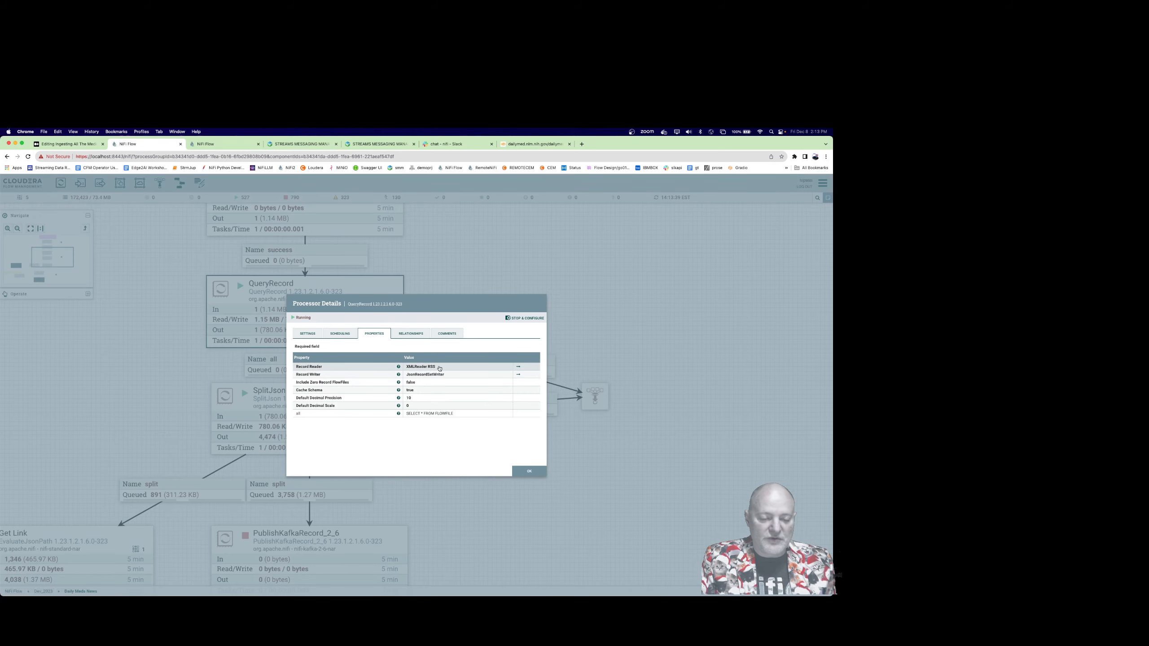
click(518, 366)
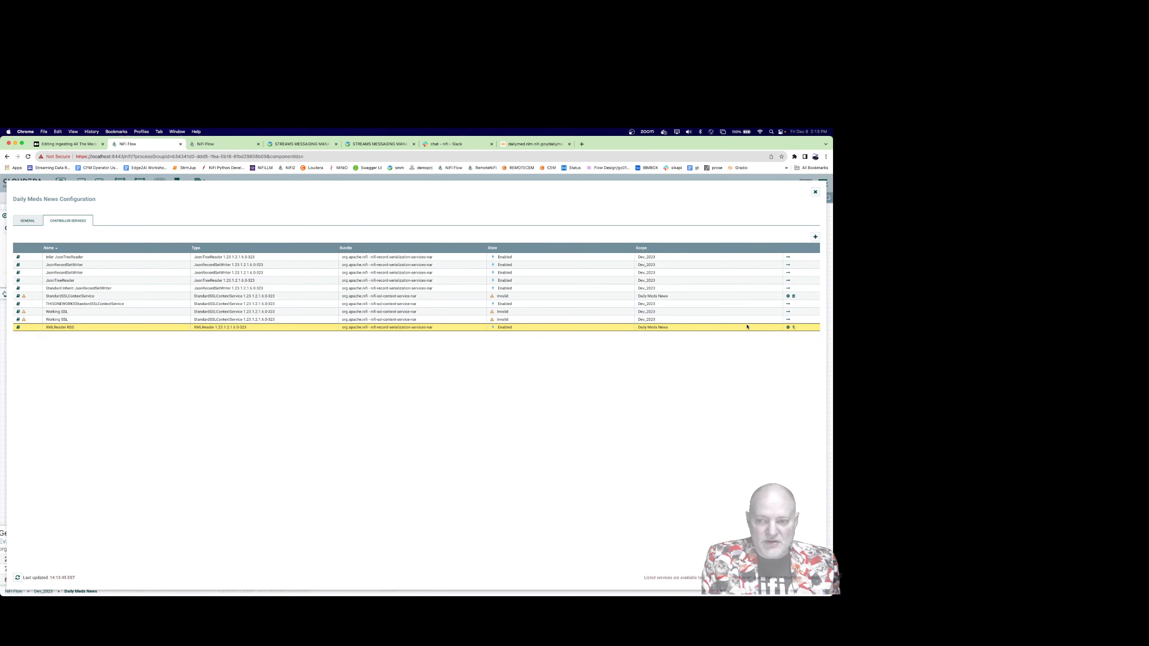
click(788, 328)
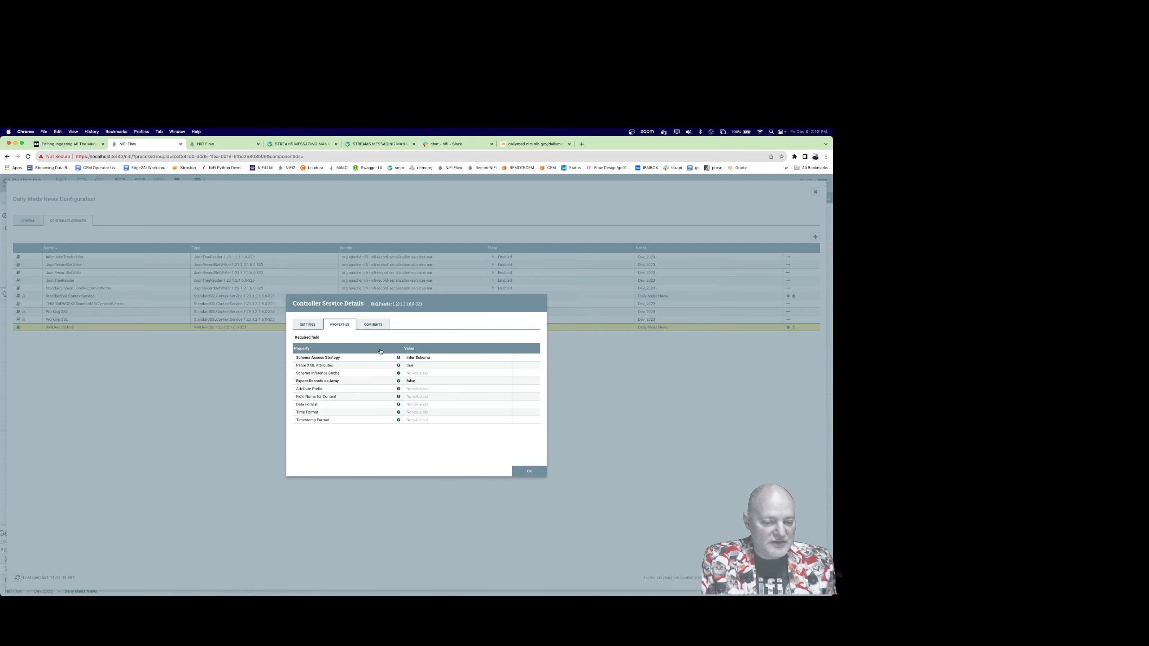
key(Escape)
key(Escape)
Step: Check SplitJson's data provenance, view one event's output content in original format, and return to the flow
drag(407, 443, 411, 405)
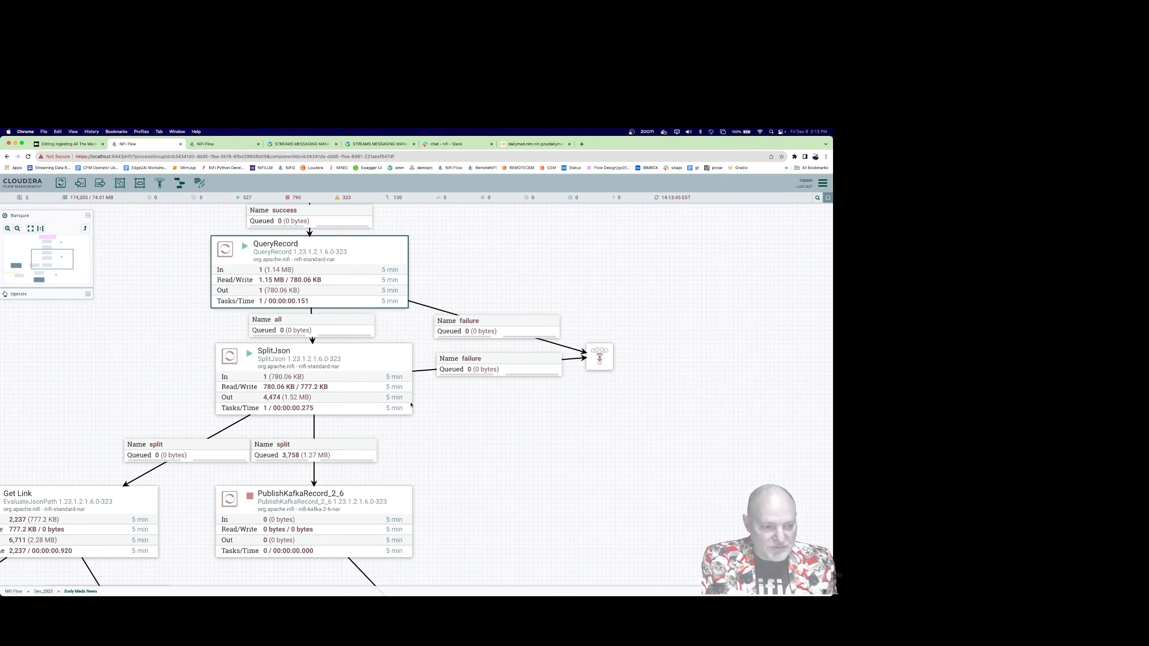
right_click(375, 361)
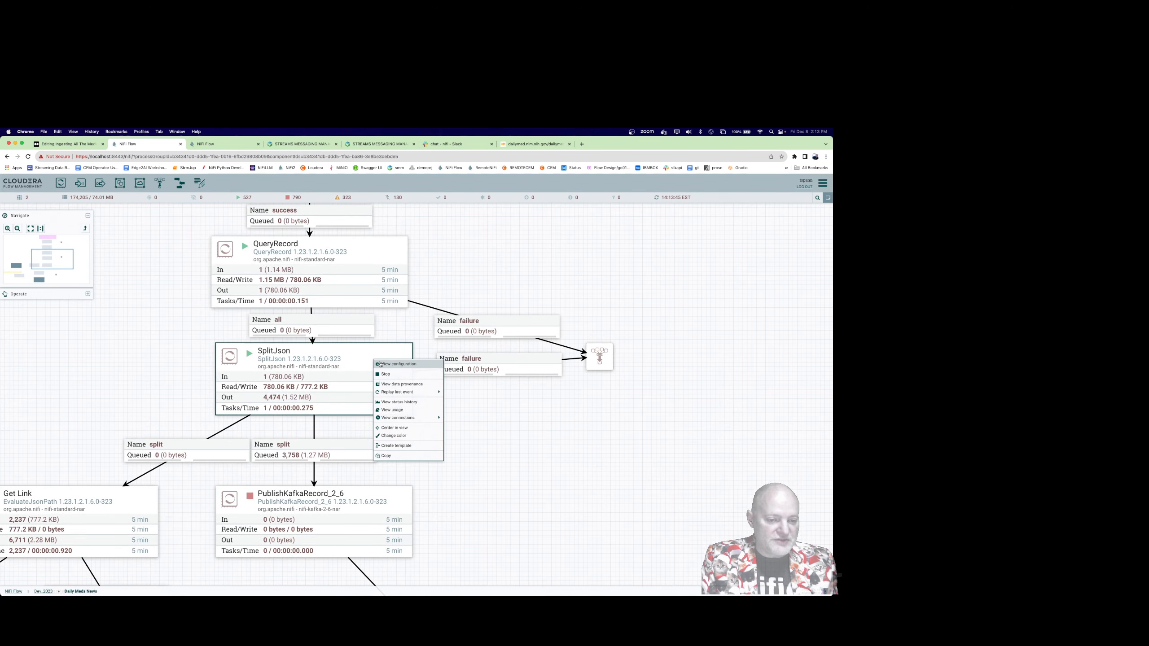
click(398, 384)
click(18, 283)
click(378, 327)
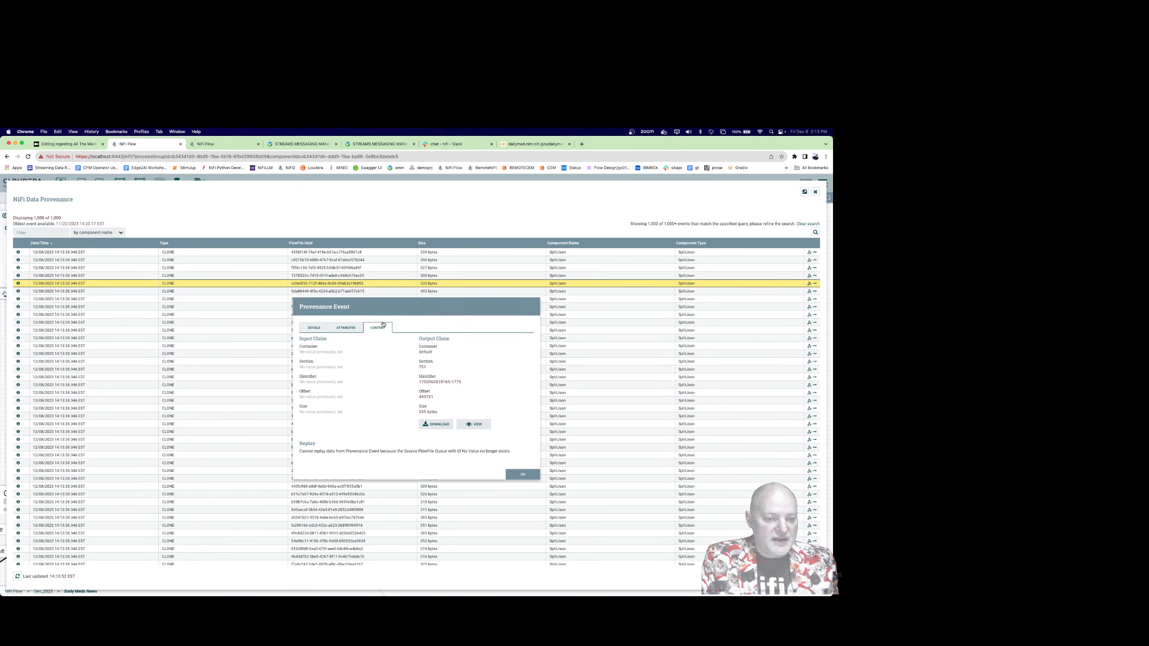
click(474, 424)
click(75, 202)
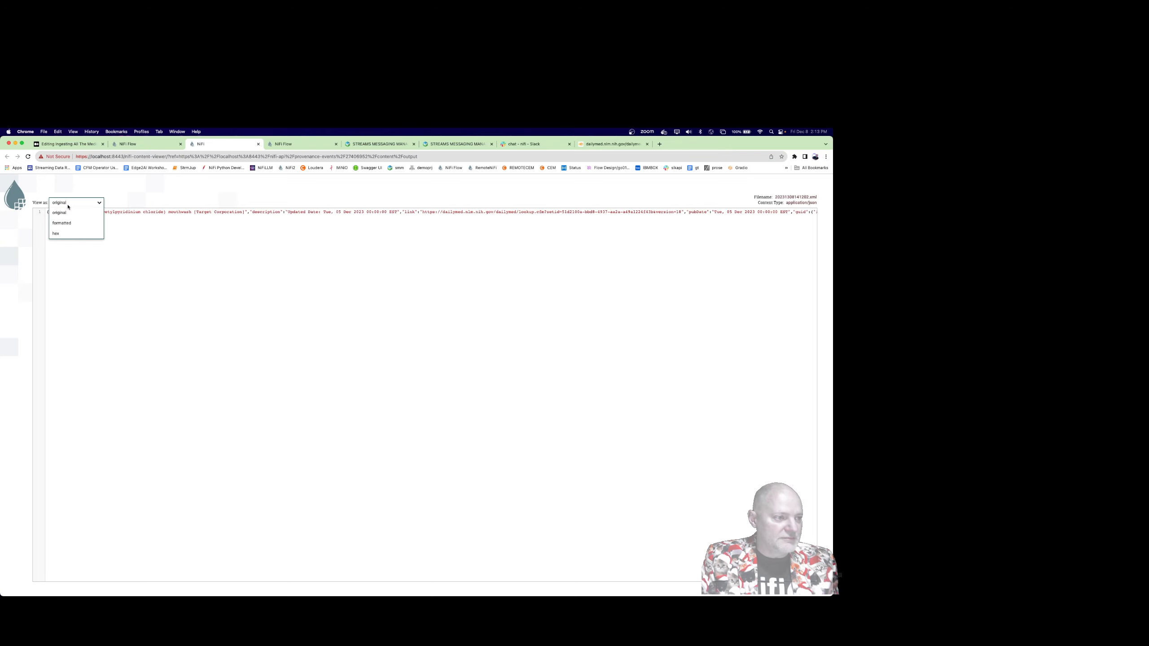
click(72, 213)
click(258, 144)
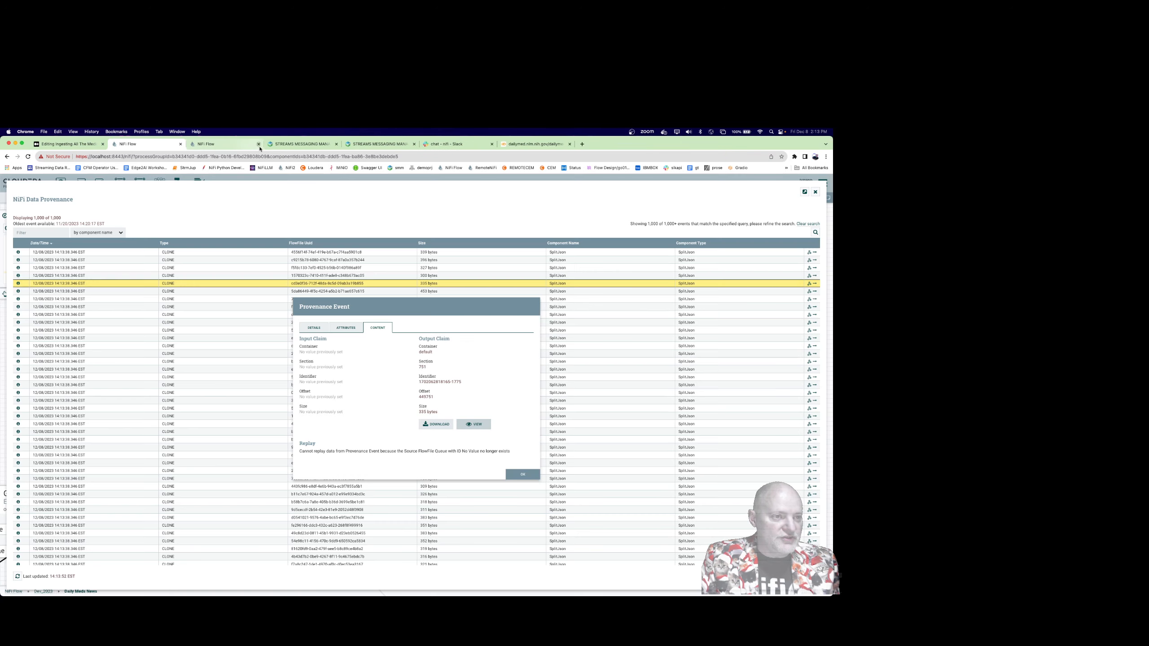
key(Escape)
key(super+alt+Left)
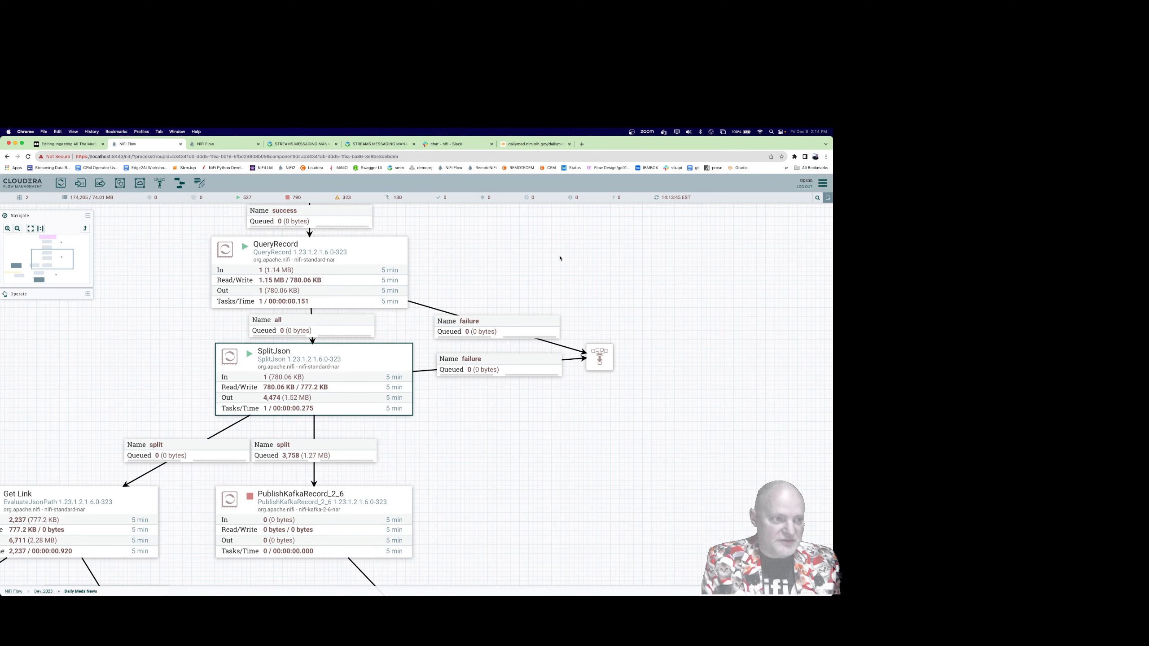
Step: Run the PublishKafkaRecord_2_6 processor once to send queued split records to Kafka
scroll(543, 472, down, 3)
scroll(498, 435, left, 3)
right_click(517, 359)
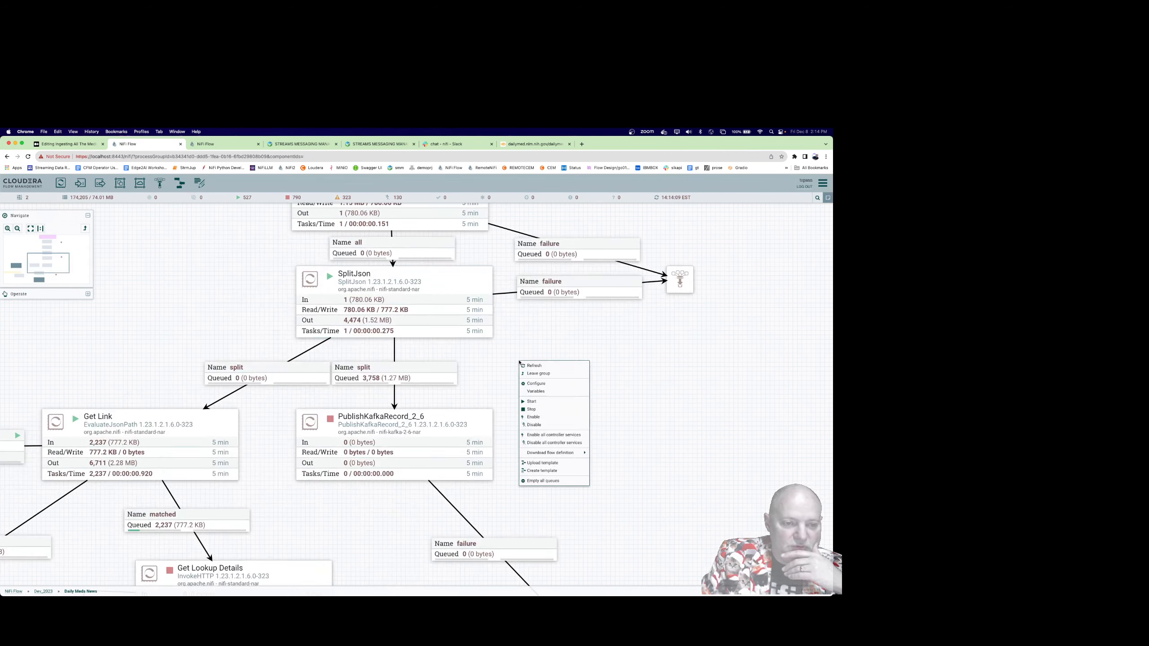
right_click(388, 379)
key(Escape)
right_click(458, 425)
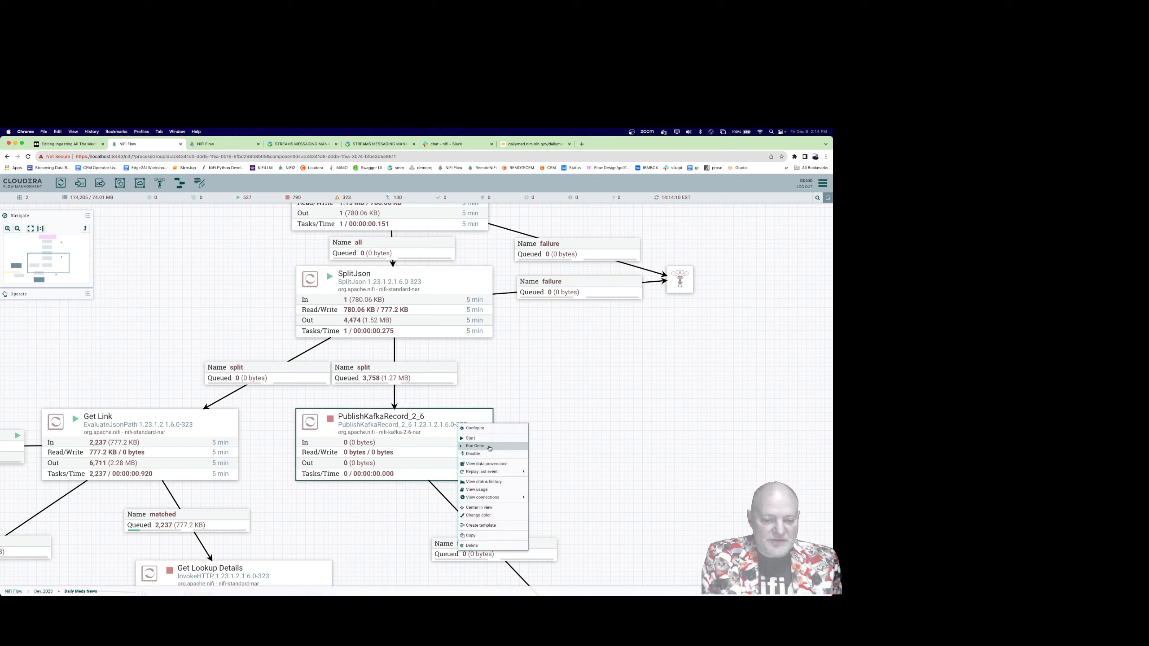
click(479, 448)
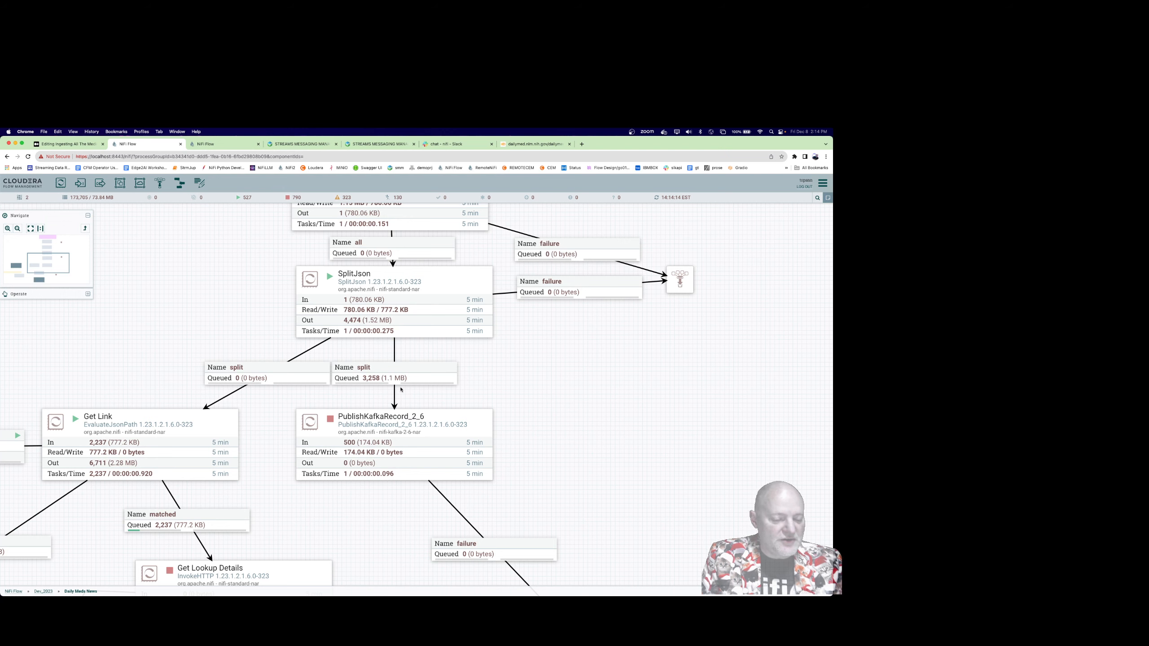
Step: Check the topic name and record reader and writer properties of the PublishKafkaRecord_2_6 processor
right_click(428, 440)
click(446, 449)
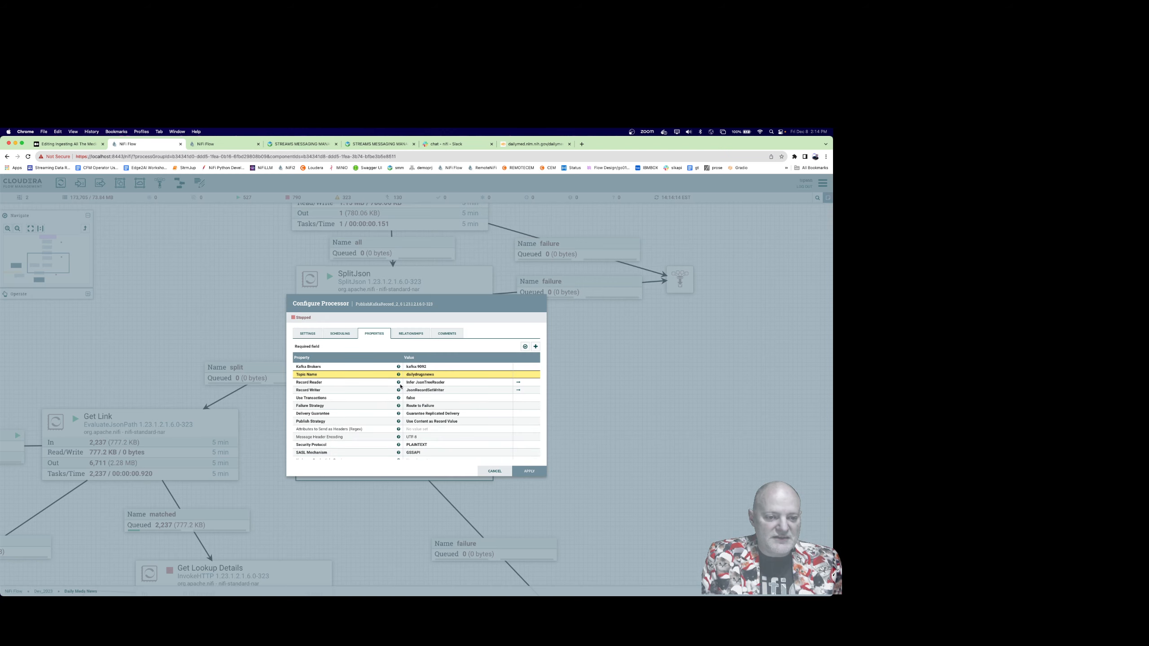
key(Escape)
Step: Switch to Streams Messaging Manager, reload the dailydrugsnews topic's data explorer, and read the full message at offset 994
click(364, 144)
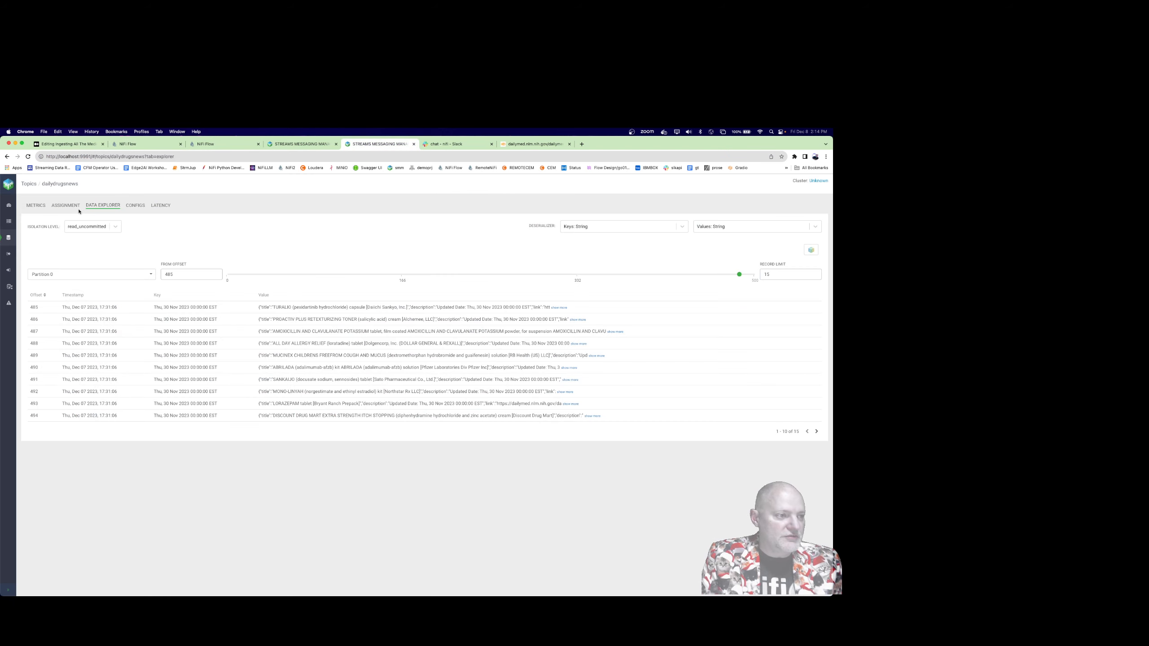
click(27, 156)
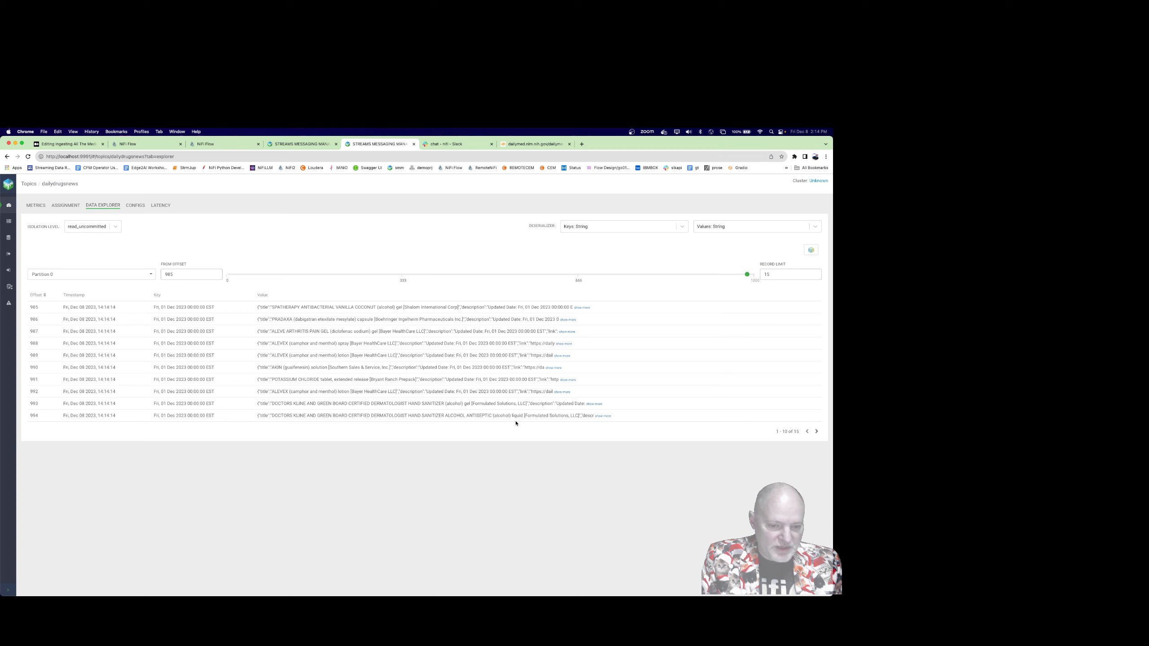
click(604, 416)
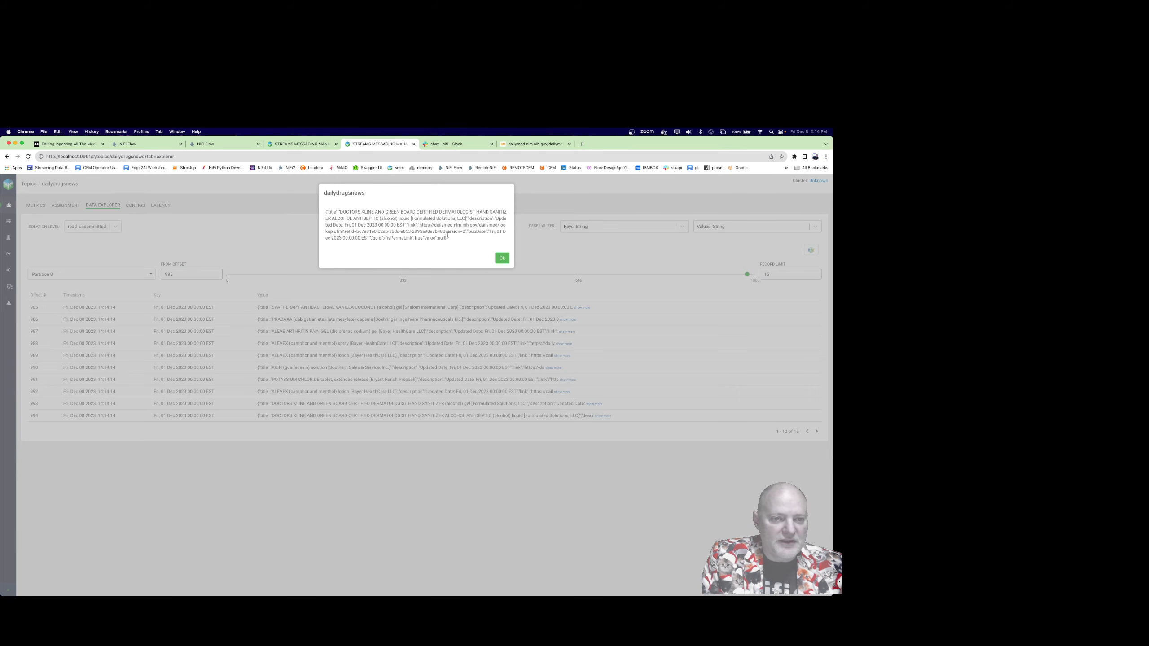
click(502, 258)
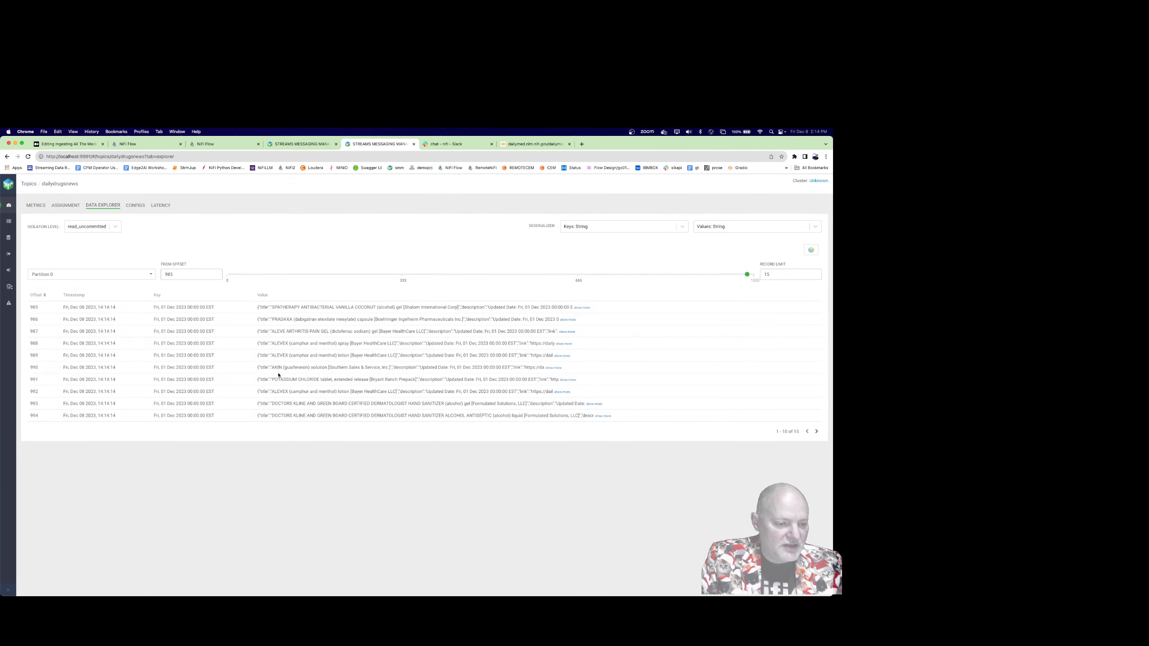
double_click(281, 331)
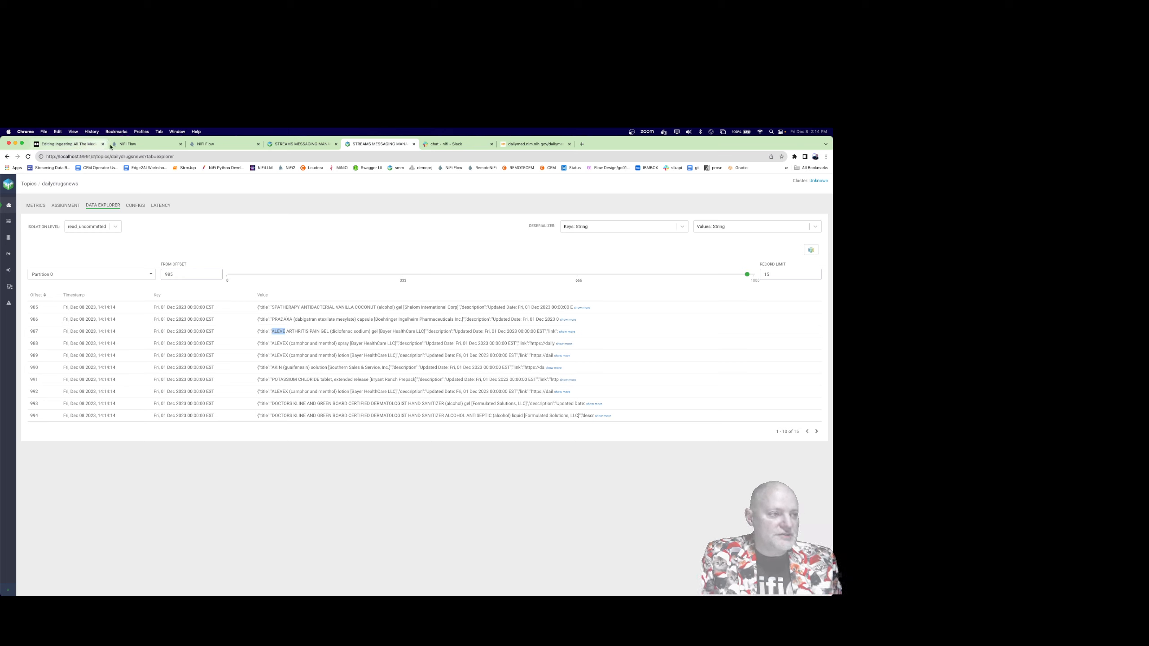
Step: Switch back to the NiFi flow and move the PublishKafkaRecord_2_6 processor slightly farther away from Get Link
click(144, 145)
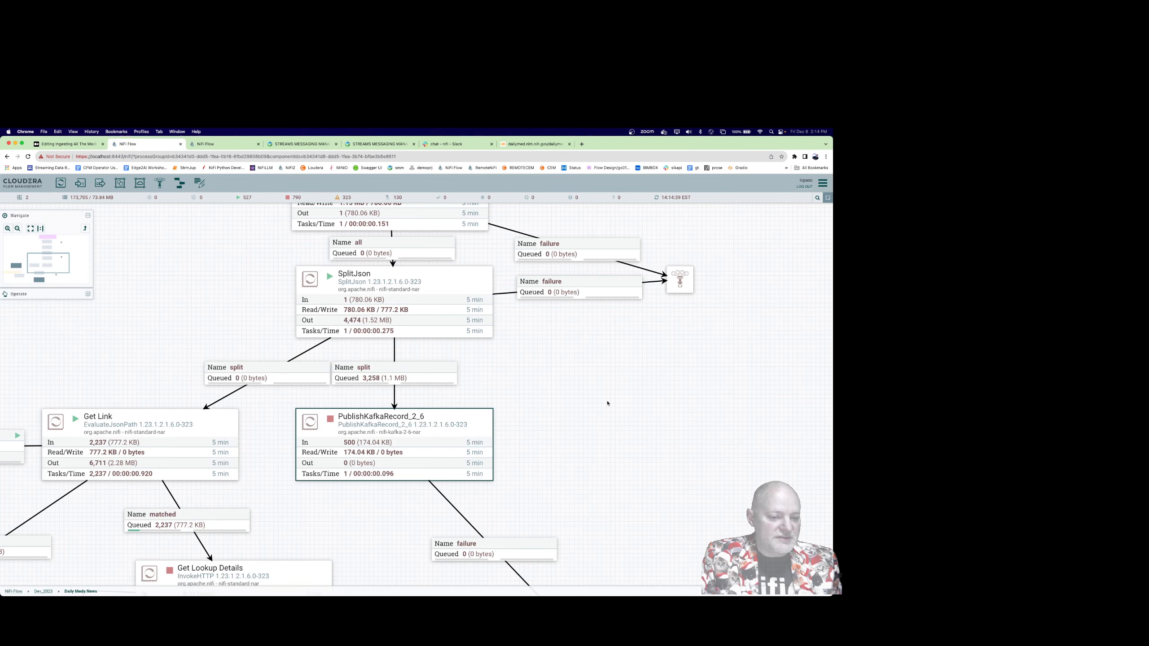
drag(546, 421, 592, 373)
drag(510, 394, 521, 362)
drag(695, 398, 695, 341)
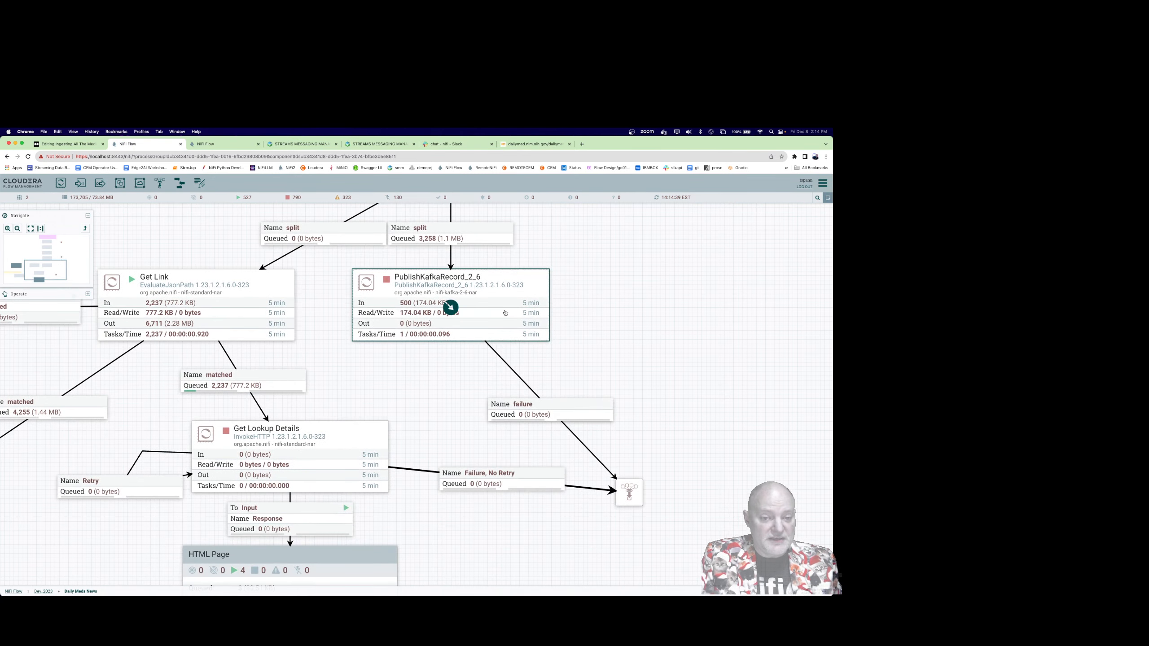
drag(508, 312, 574, 325)
Step: Check the Get Link processor's properties, including its link, pubDate and title JSON paths, and close the details
drag(651, 299, 629, 356)
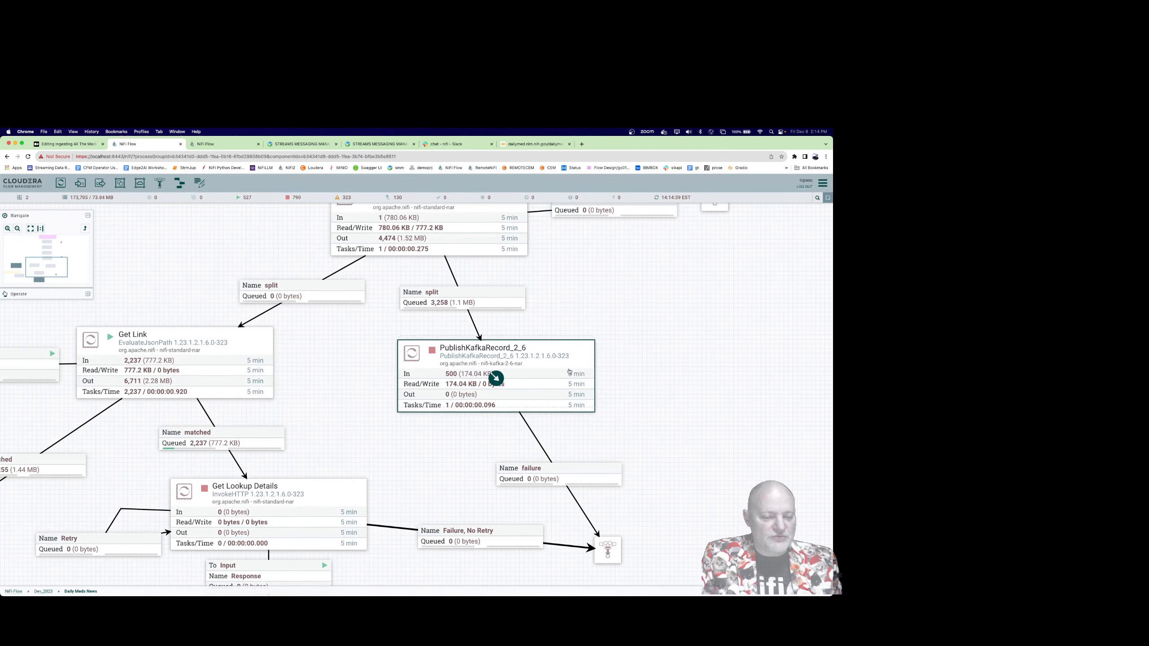
mouse_move(427, 366)
mouse_down()
mouse_move(433, 352)
mouse_move(588, 334)
mouse_up()
drag(352, 324, 435, 314)
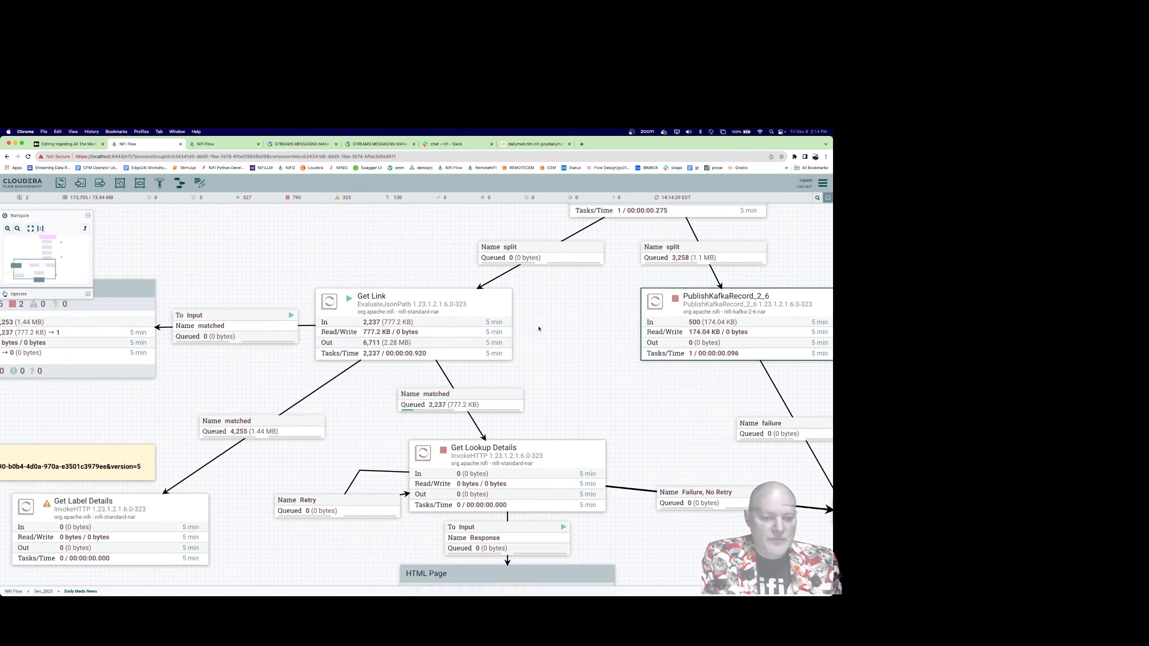
right_click(435, 314)
click(466, 319)
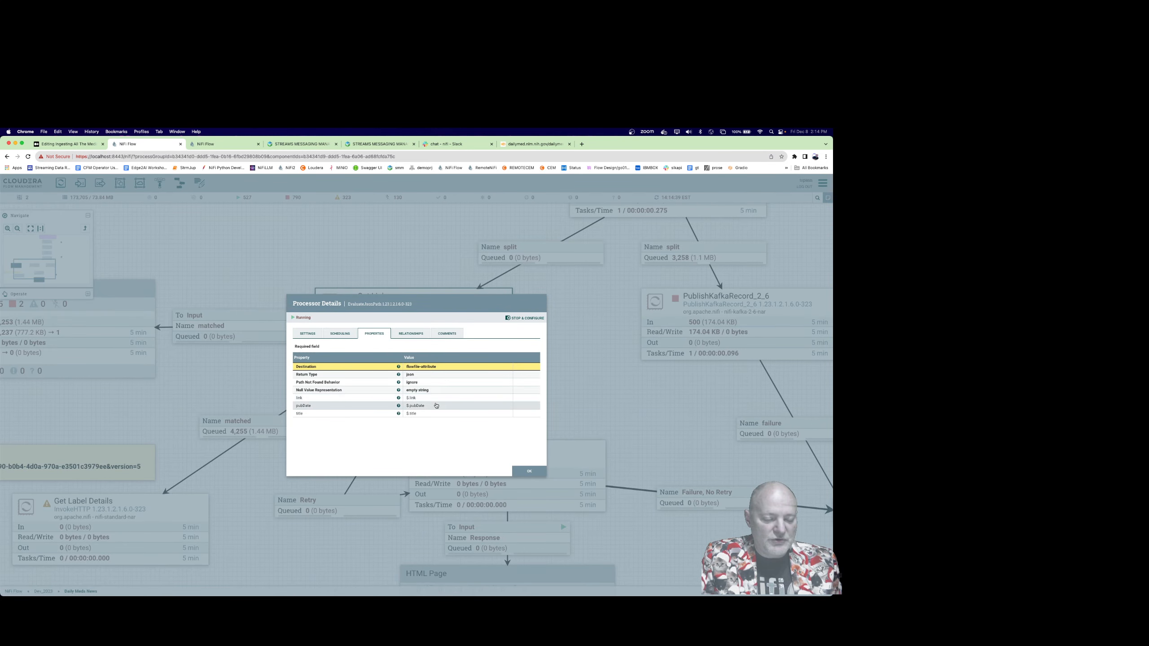
key(Escape)
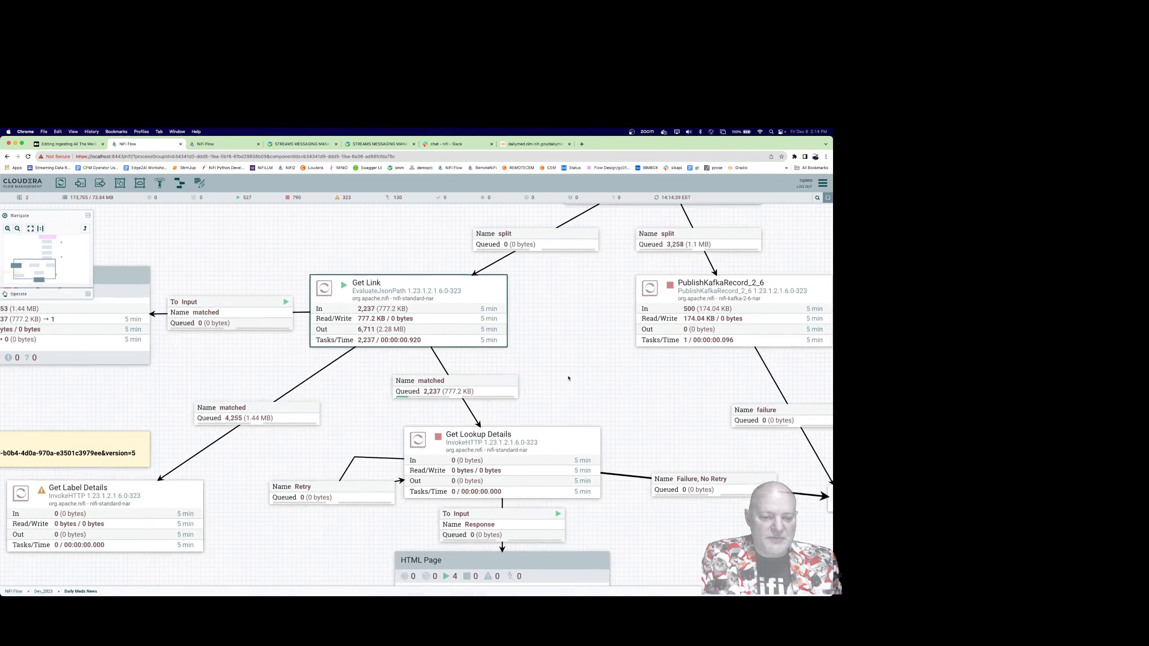
Step: Run the Get Lookup Details processor once and refresh the canvas statistics
scroll(568, 378, down, 4)
right_click(466, 352)
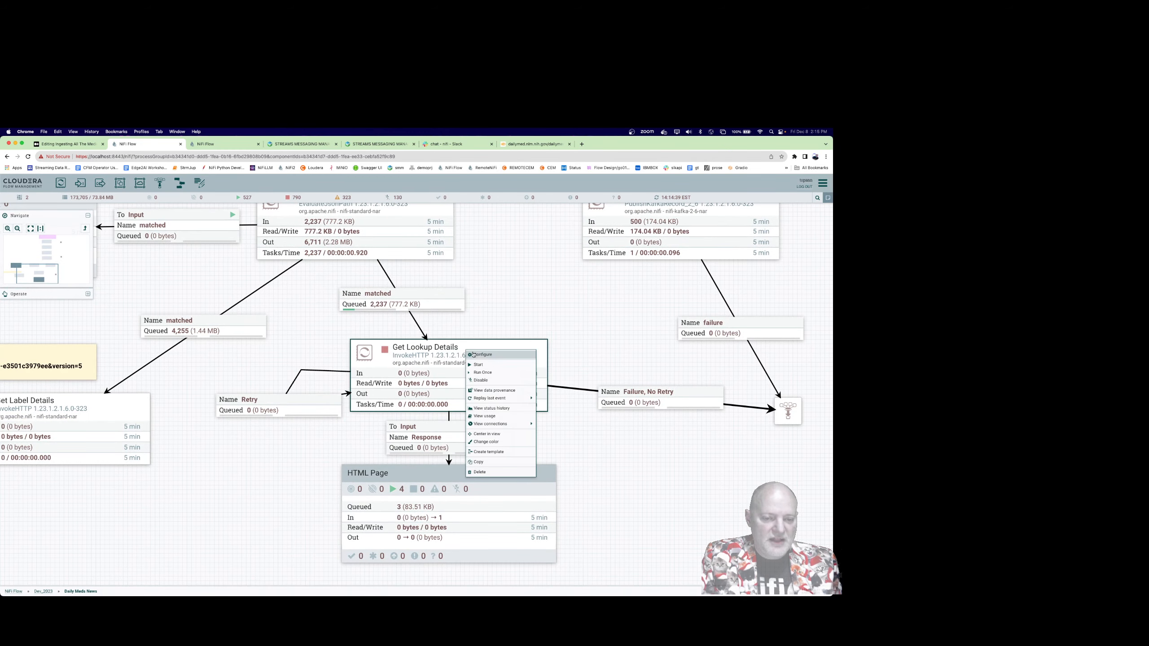
click(486, 376)
right_click(516, 300)
click(533, 306)
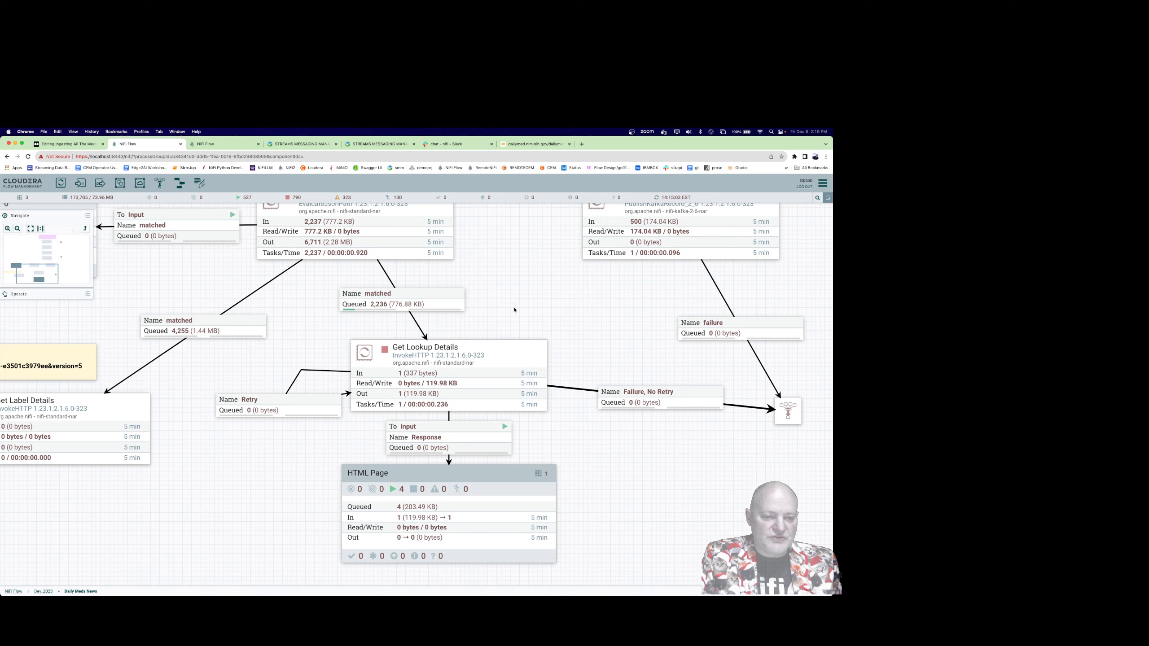
Step: Check the HTTP method and URL properties of Get Lookup Details and leave its configuration unchanged
right_click(410, 354)
click(421, 360)
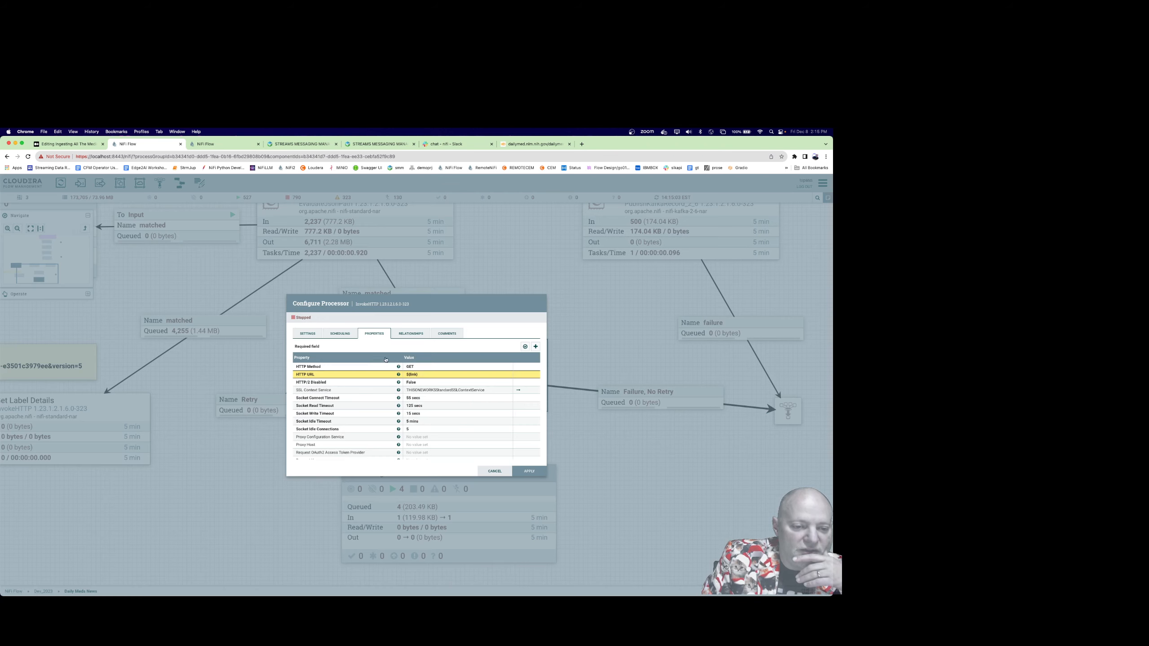
click(495, 471)
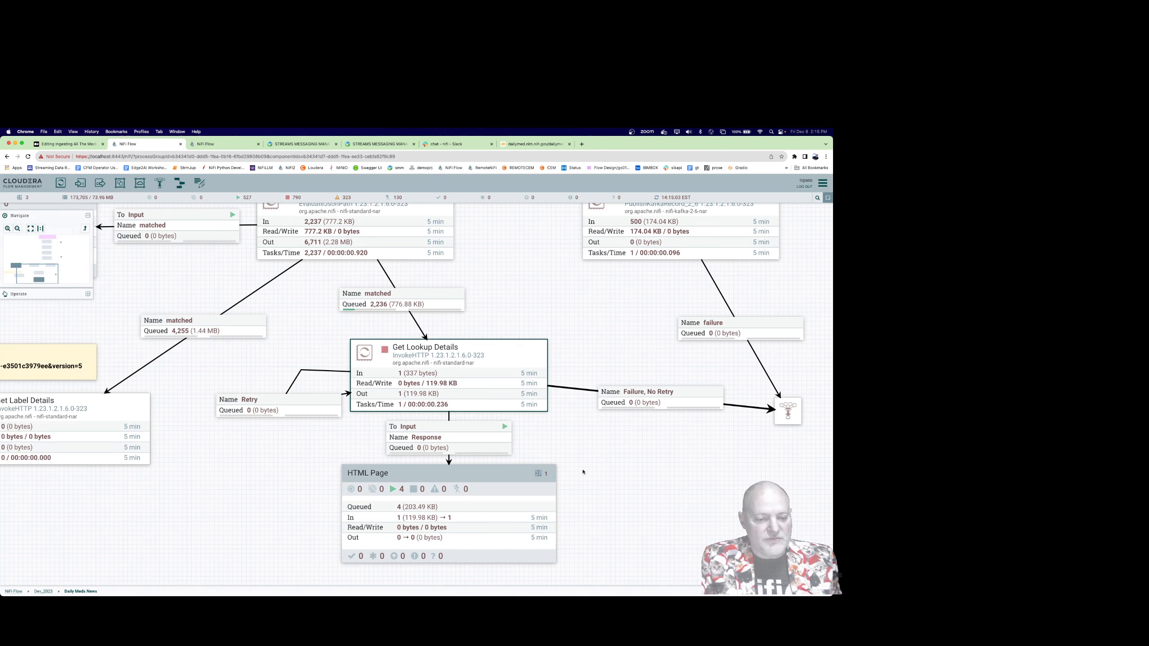
Step: Enter the HTML Page group, list the success queue below NLPProcessor, and examine the attributes of the FlowFile in position 4
double_click(449, 517)
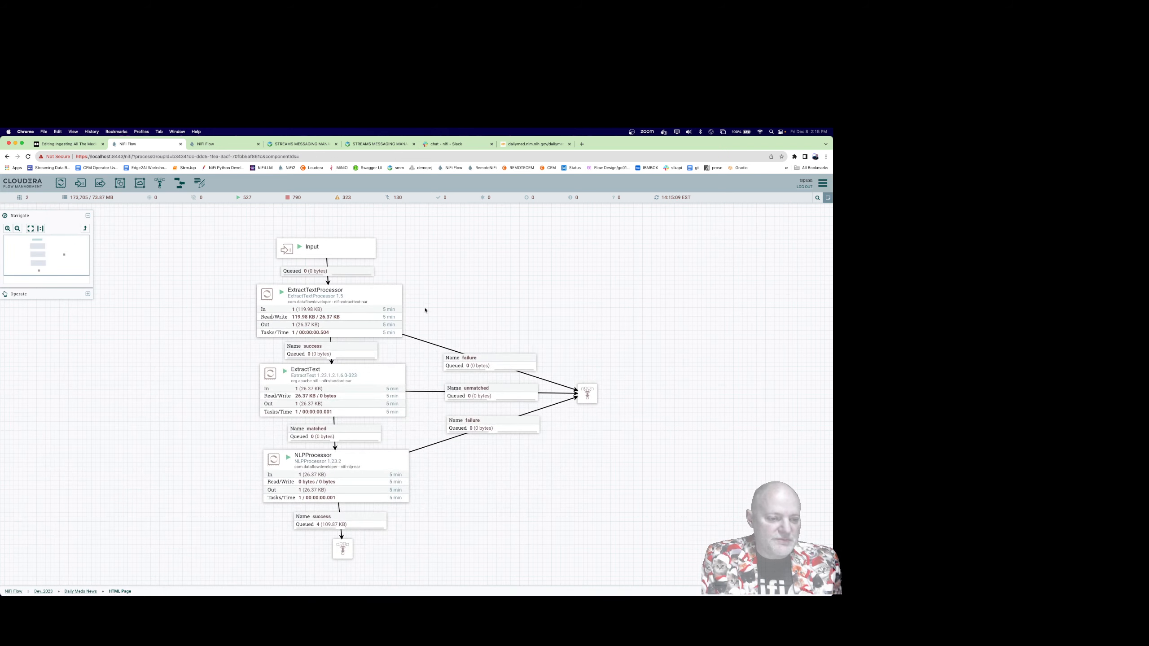
drag(394, 413, 394, 366)
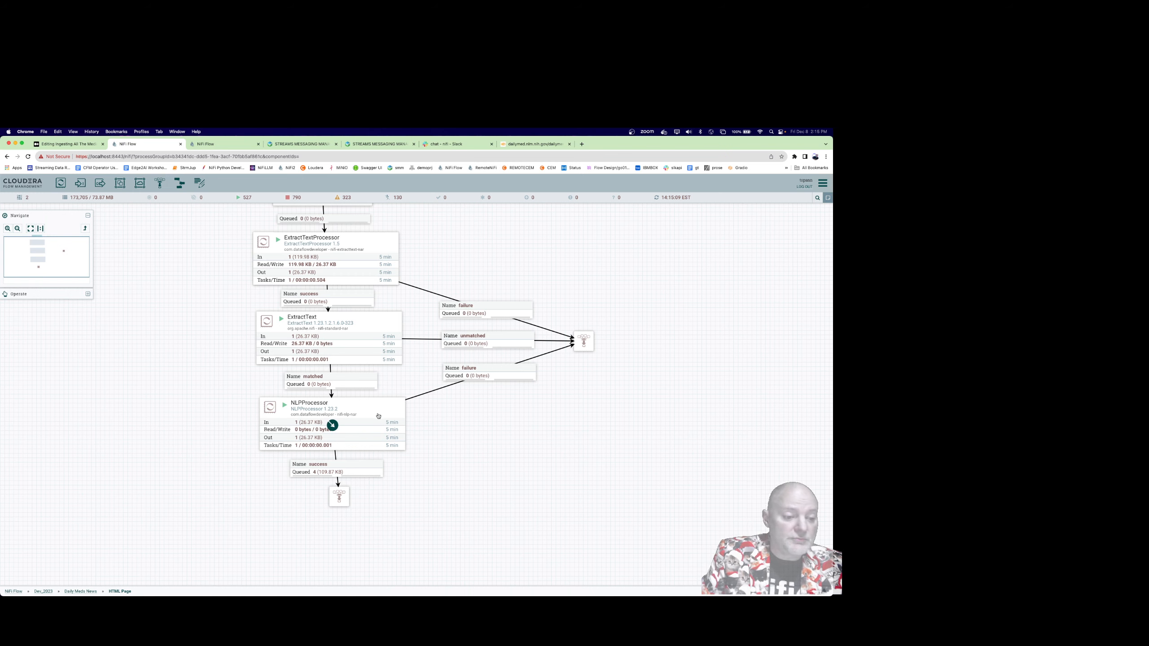
right_click(362, 474)
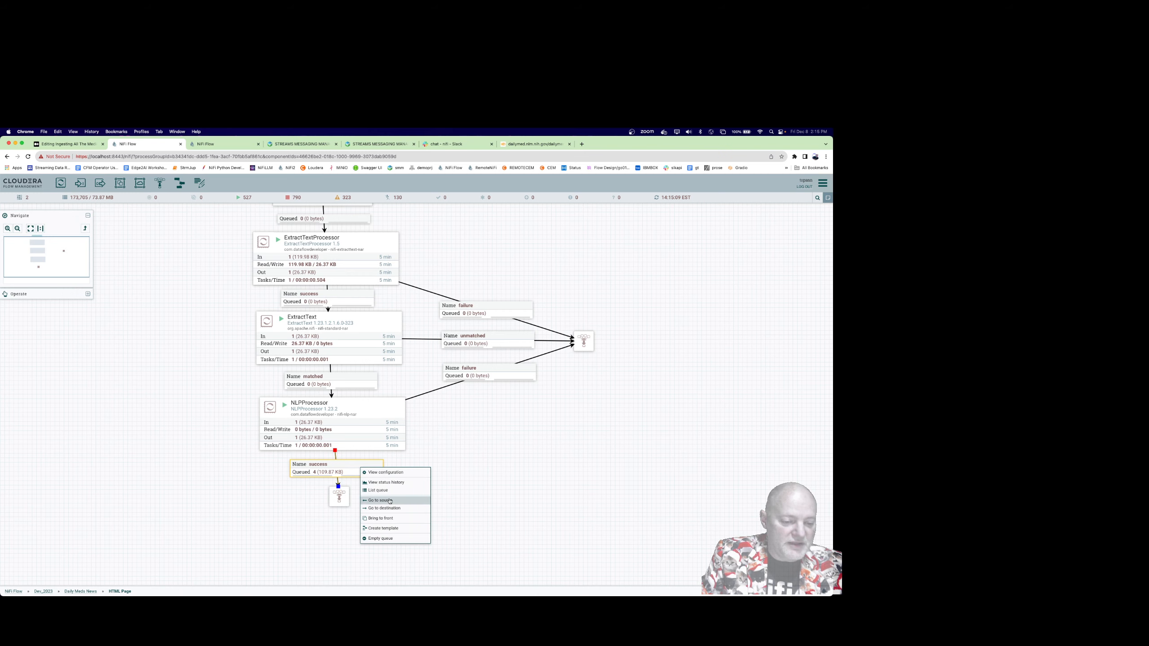
click(380, 491)
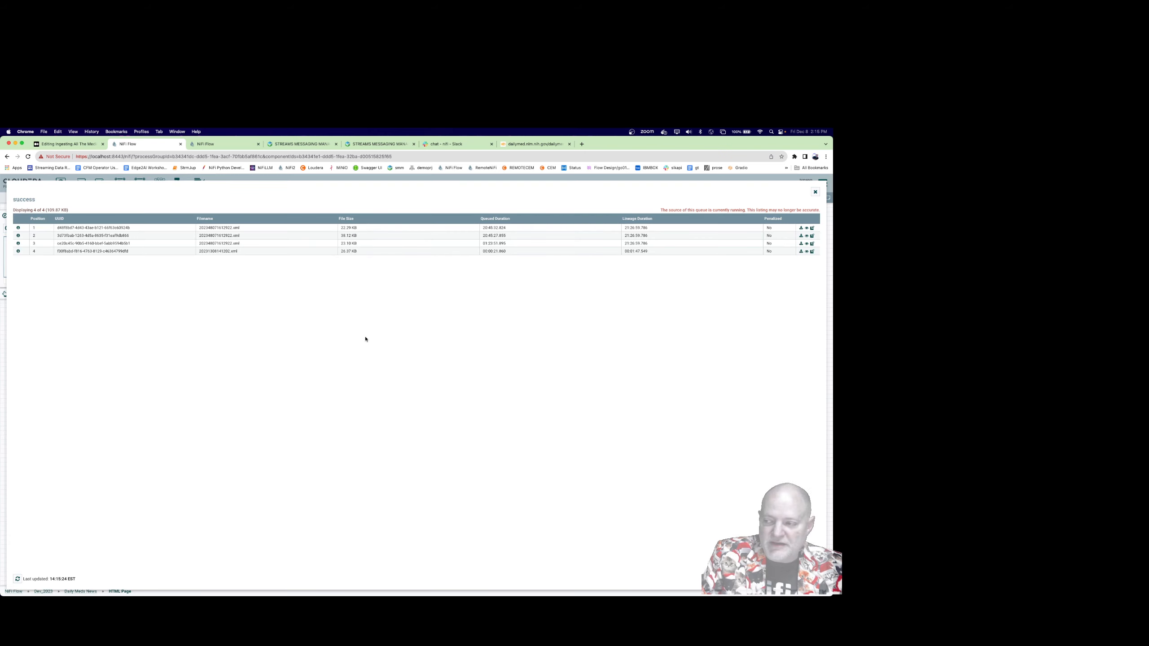
click(18, 252)
scroll(407, 421, down, 15)
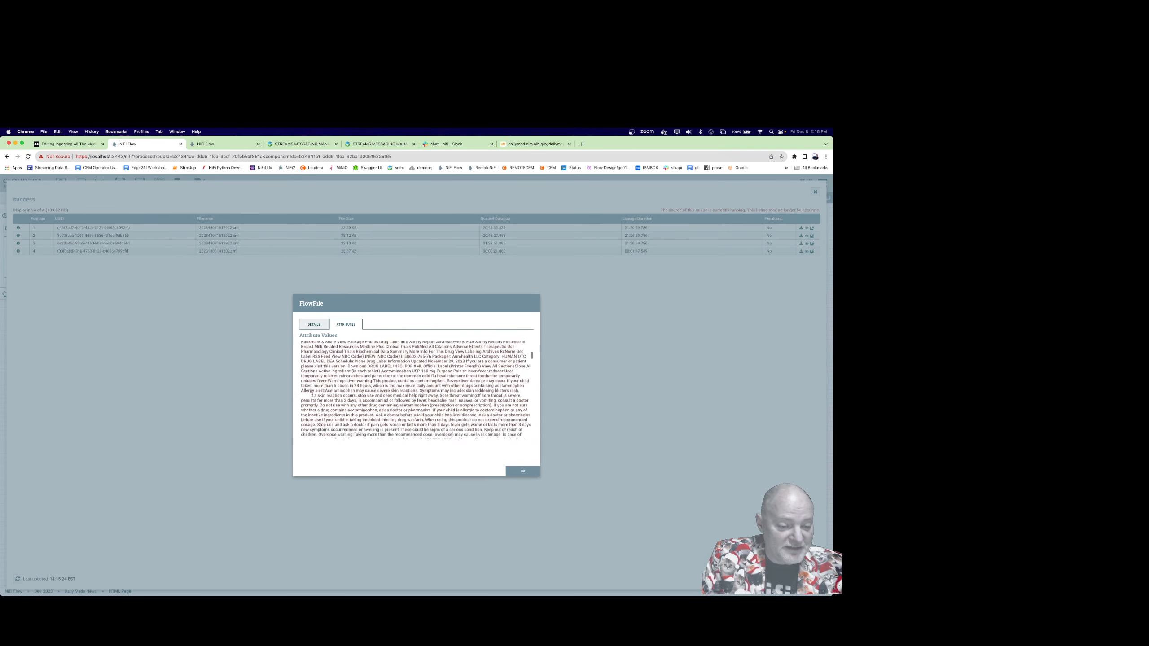
scroll(385, 403, down, 10)
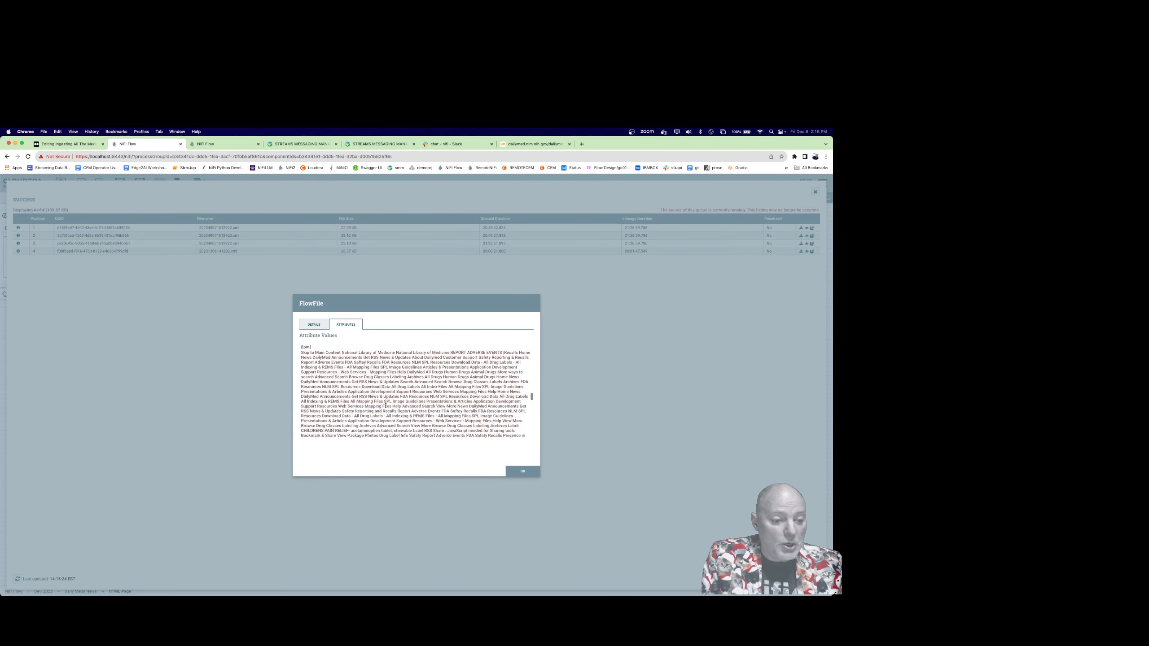
key(Escape)
key(Escape)
Step: Review the configurations of the ExtractText and NLPProcessor processors
right_click(356, 336)
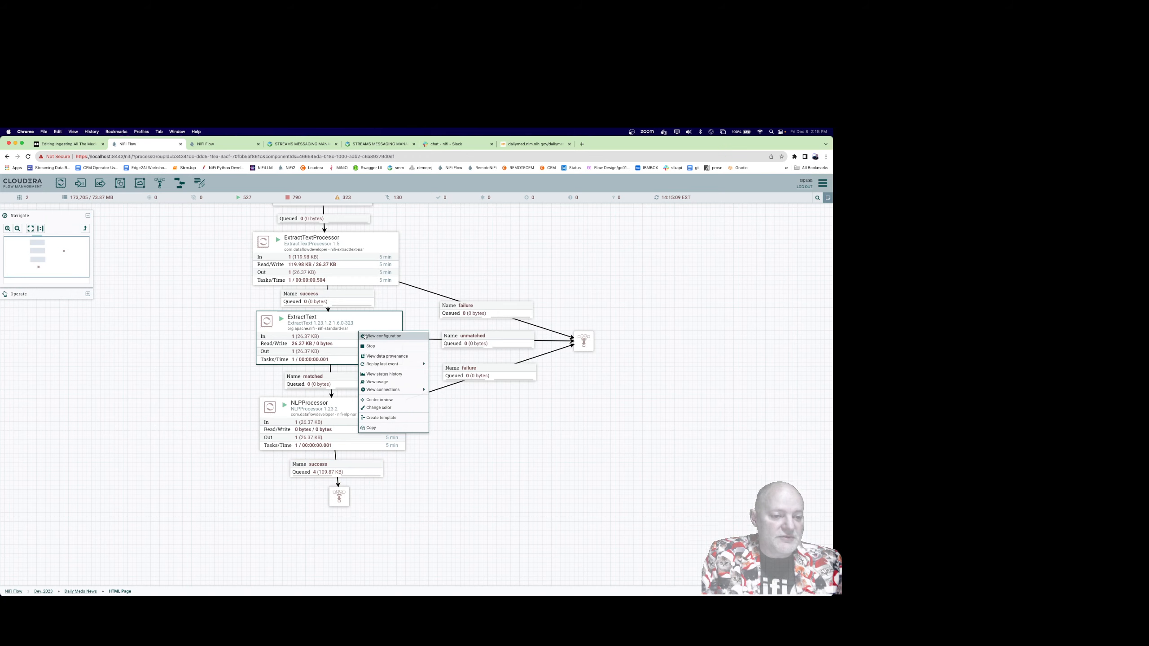
click(376, 336)
scroll(450, 439, down, 3)
key(Escape)
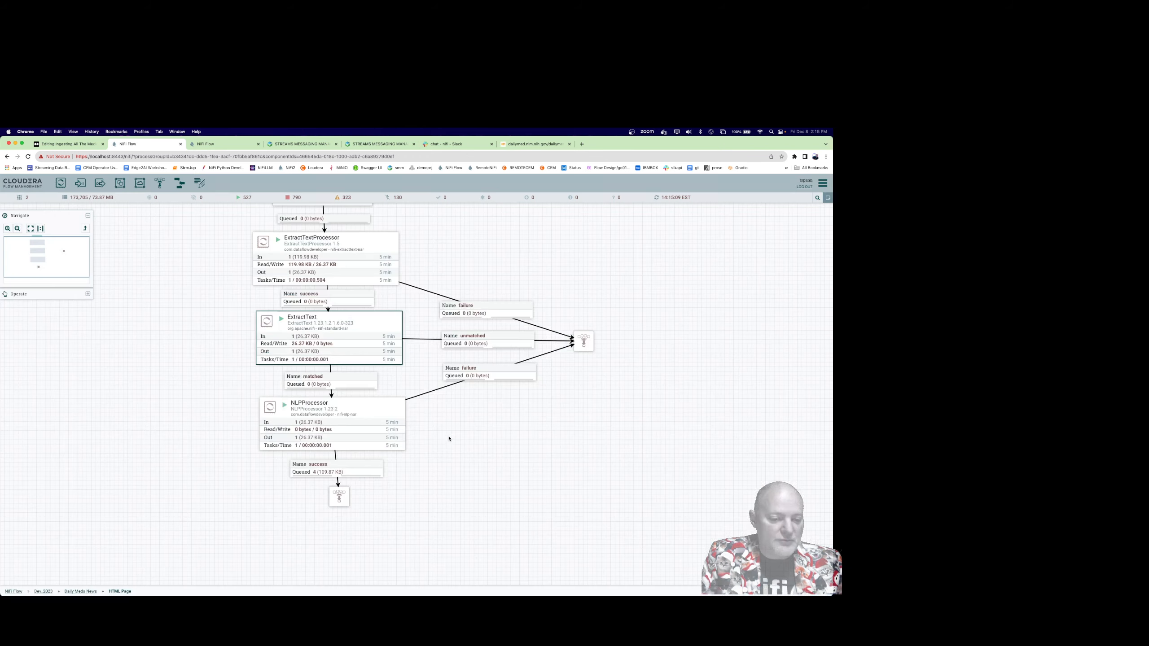
right_click(357, 414)
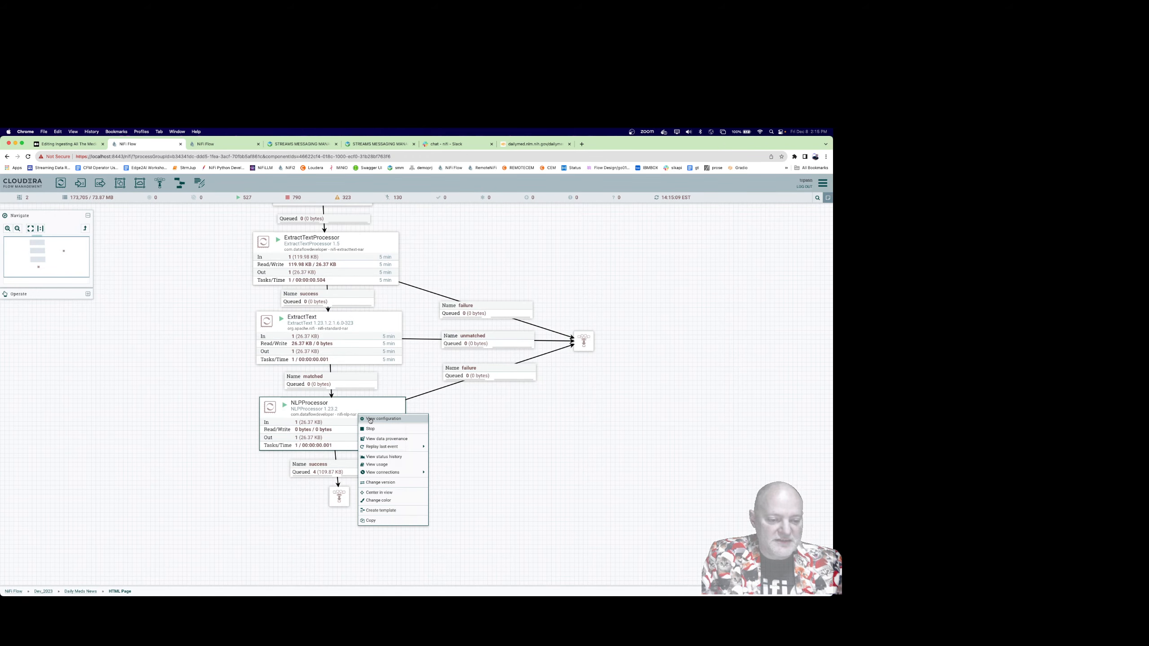
click(380, 420)
key(Escape)
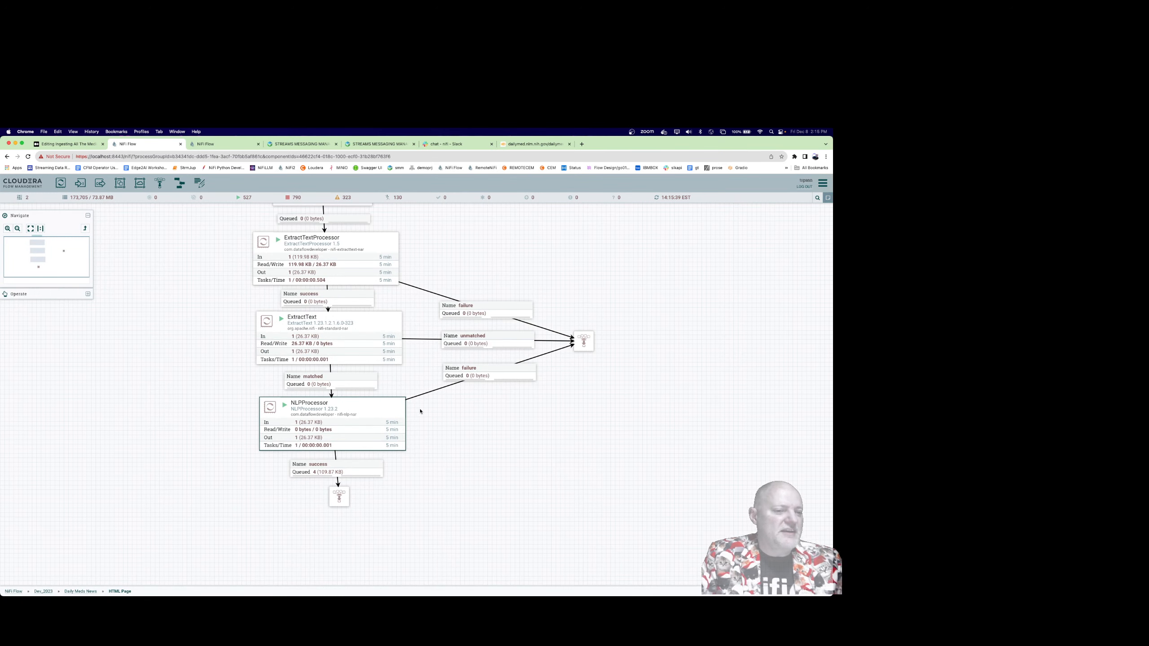
Step: Bring up ExtractTextProcessor's data provenance and view the output content of its oldest event
right_click(372, 251)
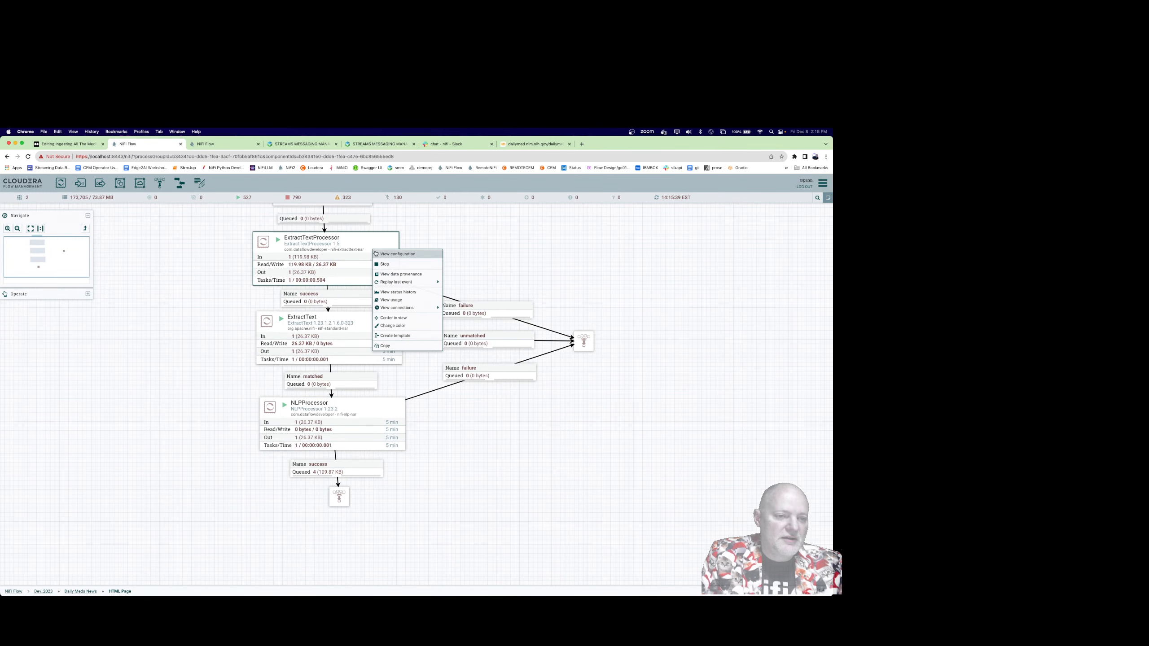
click(383, 273)
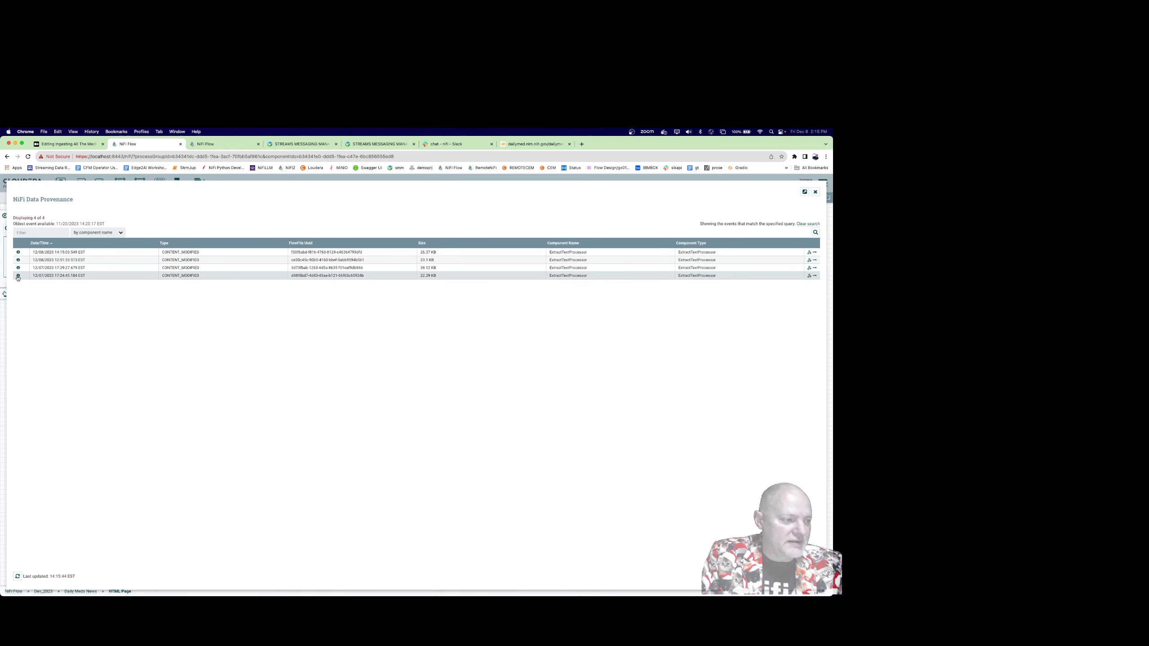
click(18, 275)
click(378, 328)
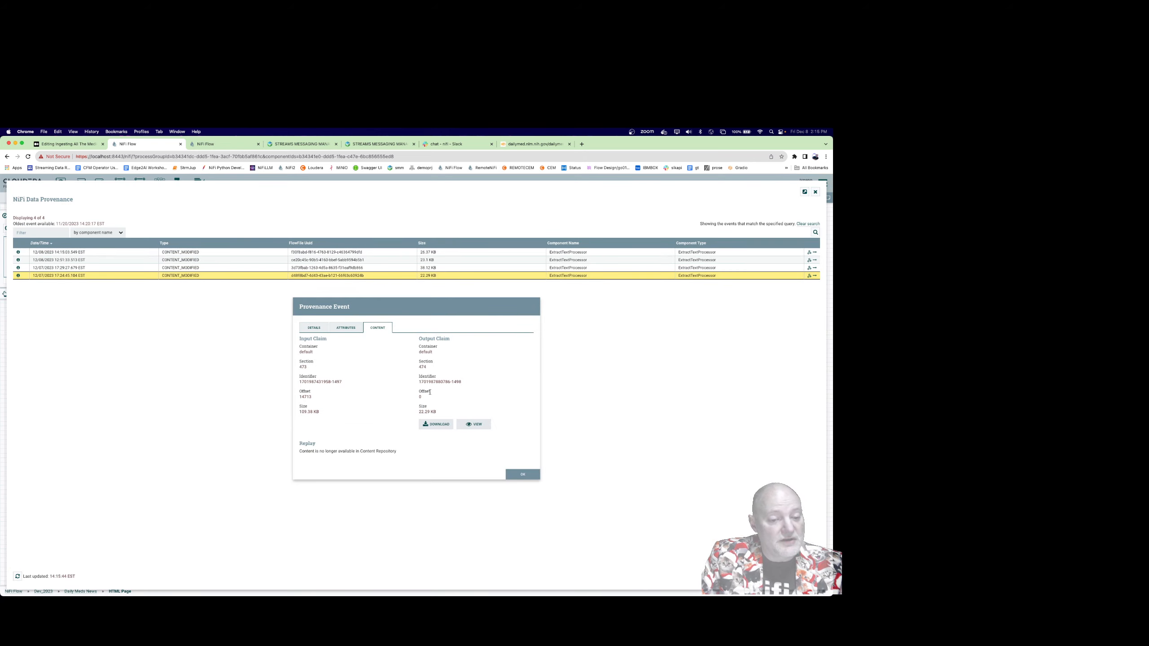
click(470, 425)
Step: Read through the plain text extracted from the drug label page, down to its end and back up
scroll(242, 327, down, 20)
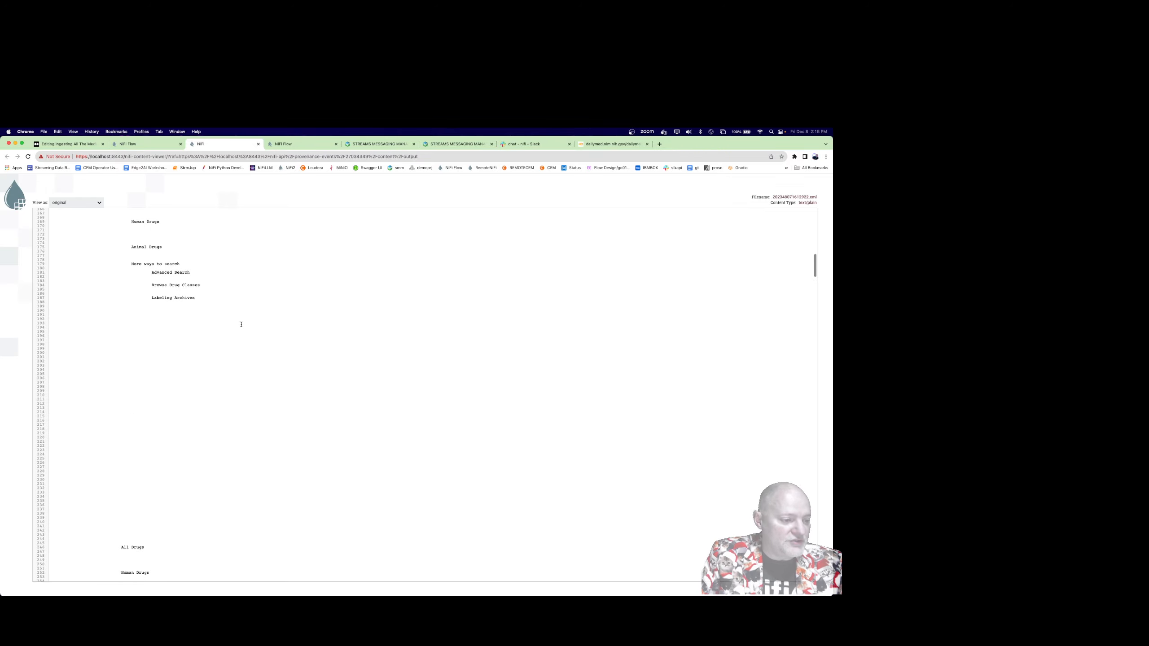
click(229, 339)
key(Page_Down)
key(Page_Down)
key(Page_Down)
key(Page_Down)
key(Page_Down)
key(Page_Down)
key(Page_Down)
key(Page_Down)
key(Page_Down)
key(Page_Down)
key(Page_Down)
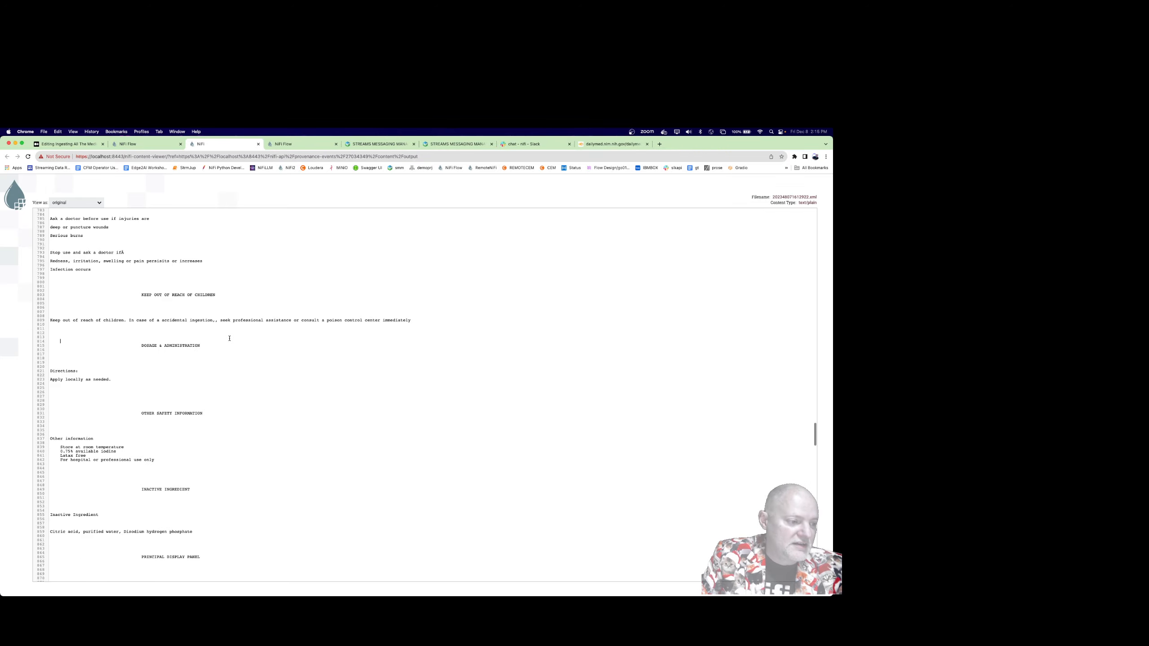
key(Page_Up)
key(Page_Up)
key(Page_Up)
key(Page_Up)
key(Page_Up)
key(Page_Up)
key(Page_Up)
key(Page_Up)
key(Page_Up)
key(Page_Up)
key(Page_Up)
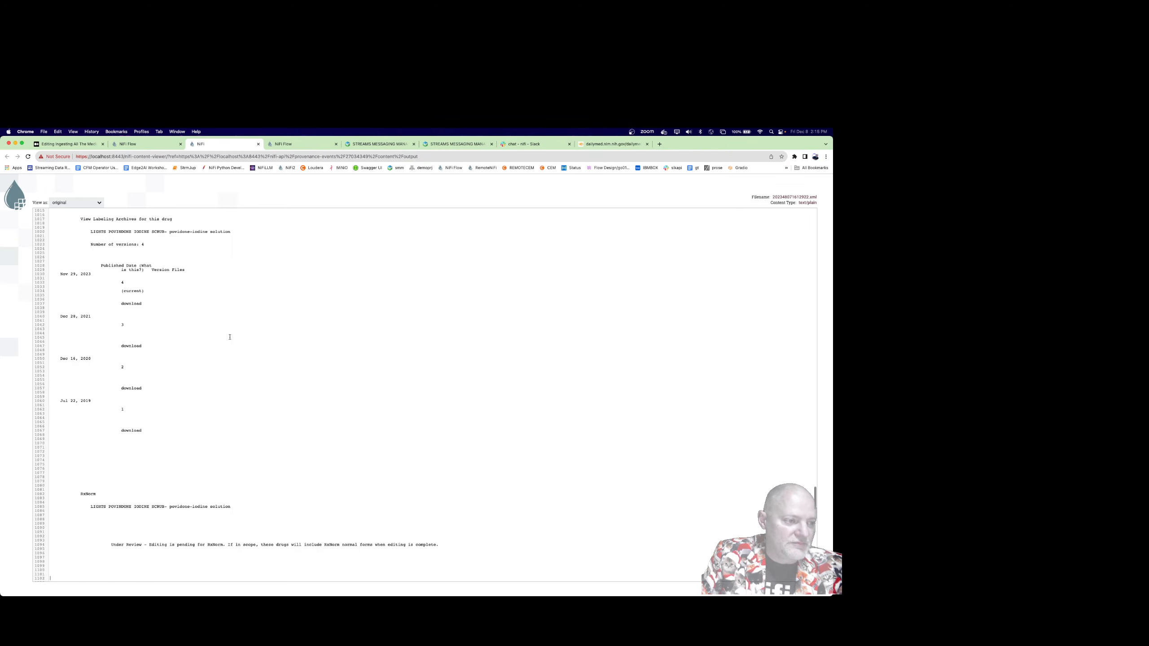
key(Page_Up)
key(Page_Up)
key(Page_Up)
key(Page_Up)
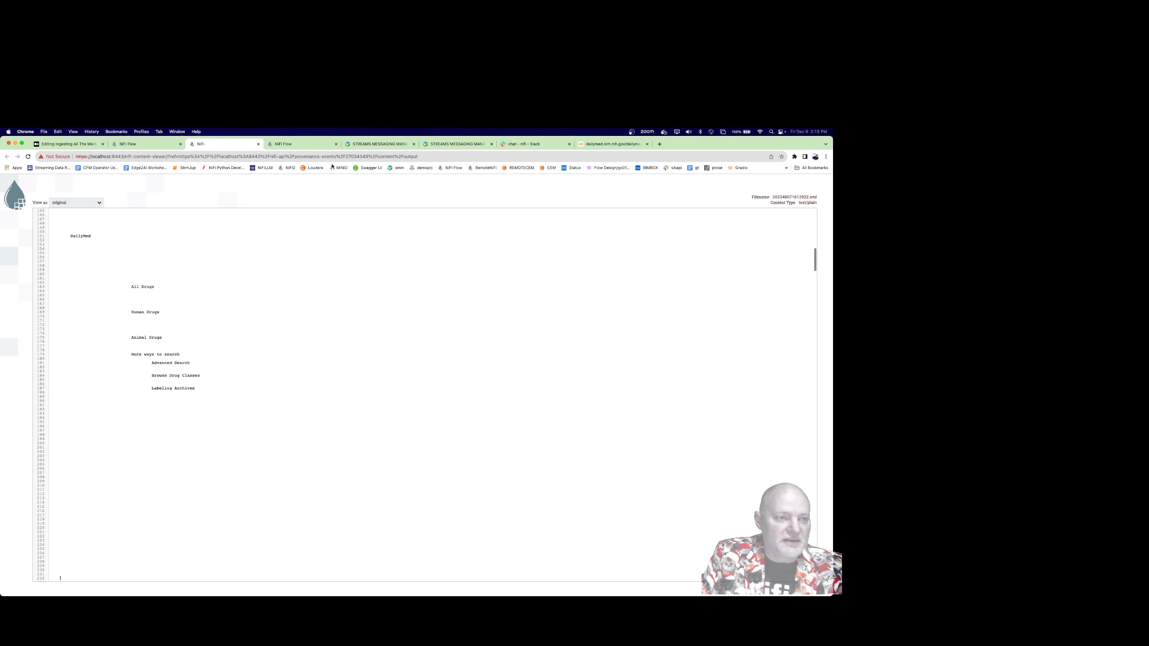
Step: Close the content and provenance views and return to the Daily Meds News process group
key(super+w)
key(Escape)
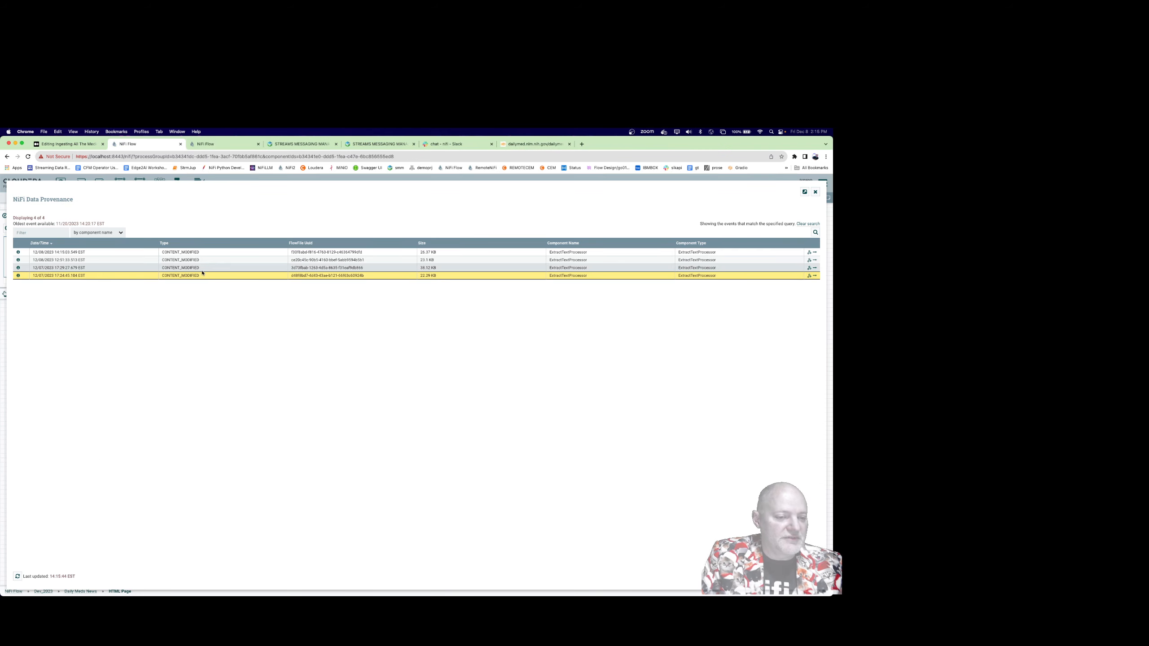
key(Escape)
drag(197, 341, 209, 439)
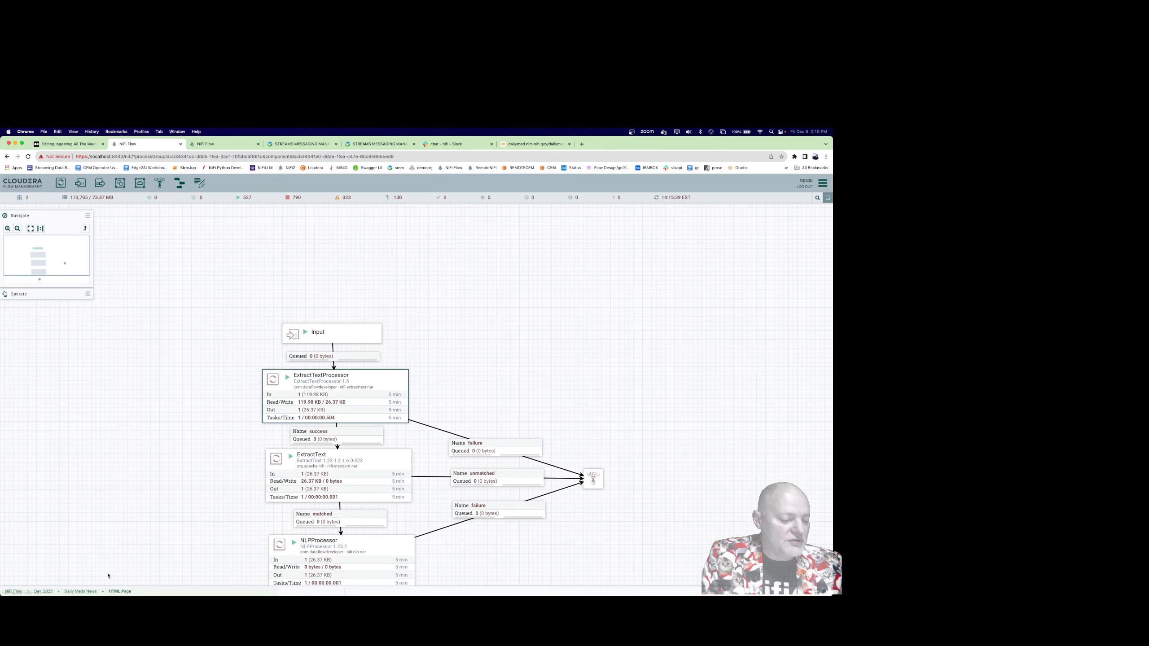
click(81, 591)
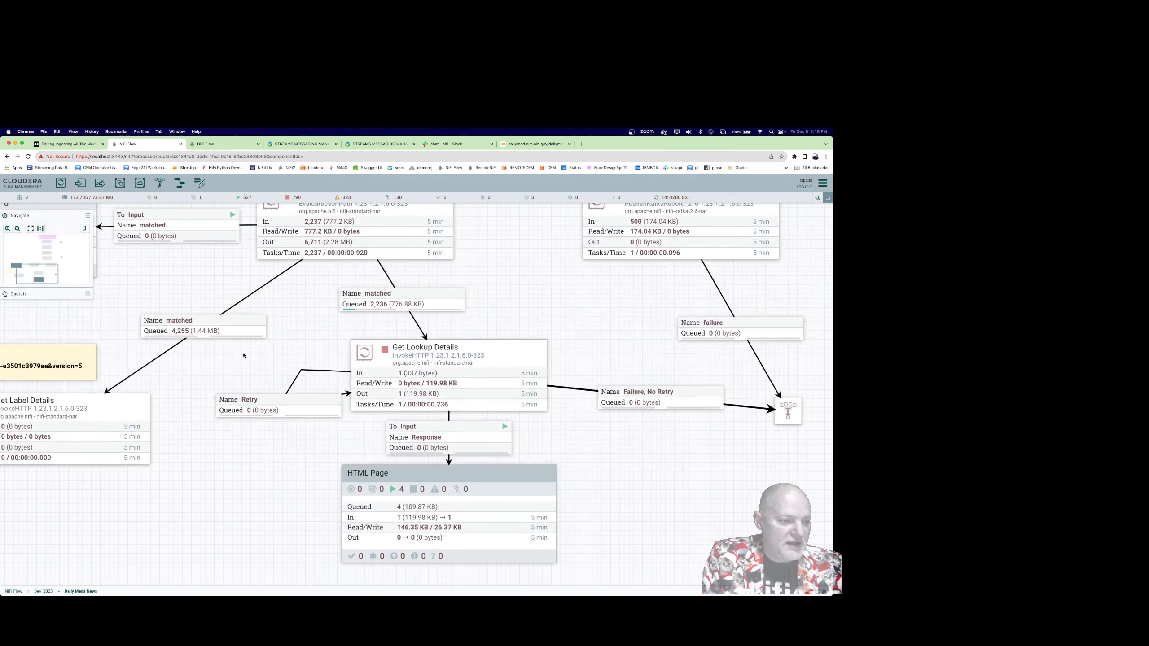
Step: Open the Get Label Details processor's configuration to examine its HTTP URL property
drag(243, 356, 428, 353)
drag(365, 391, 444, 361)
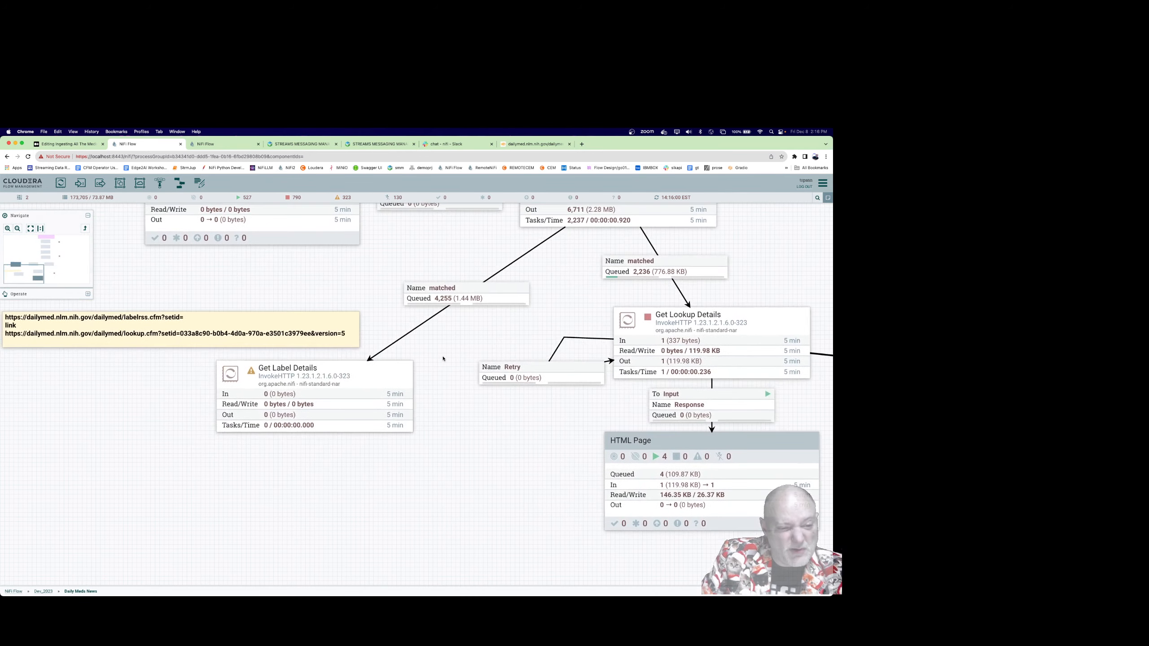
right_click(355, 380)
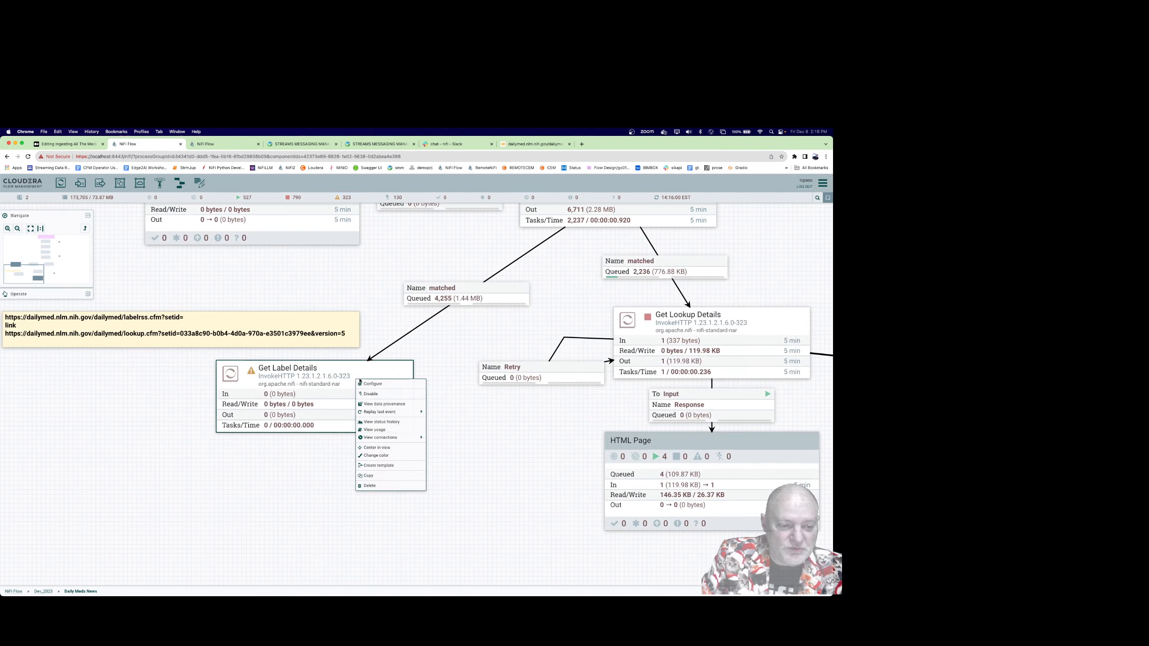
click(444, 340)
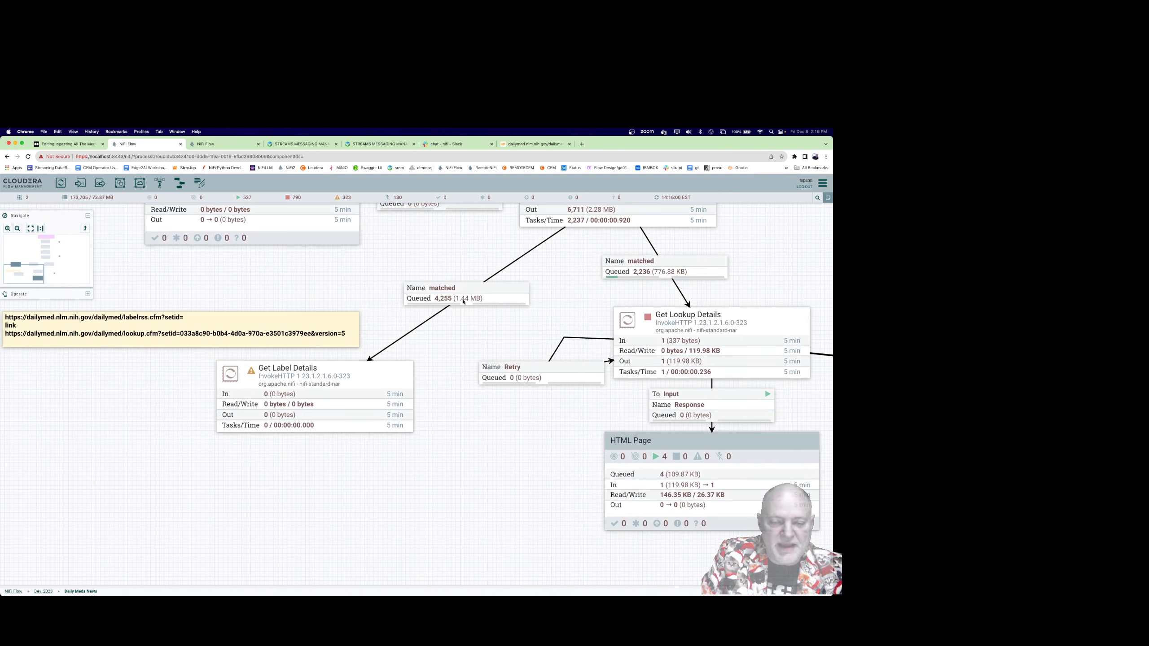
right_click(330, 378)
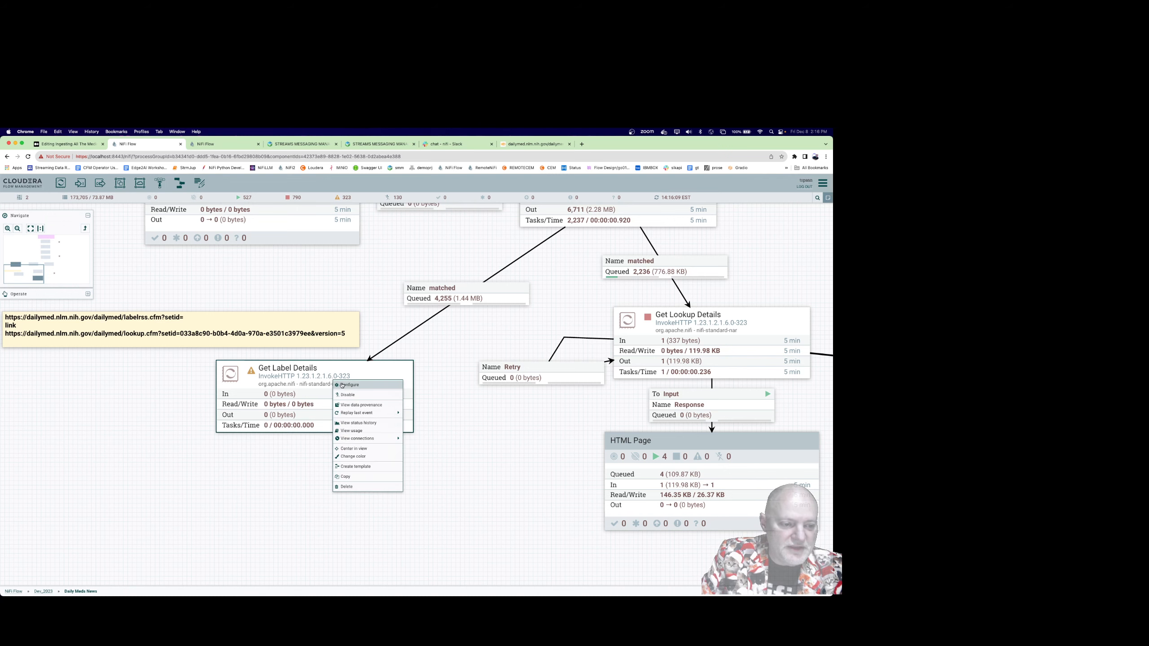
click(346, 384)
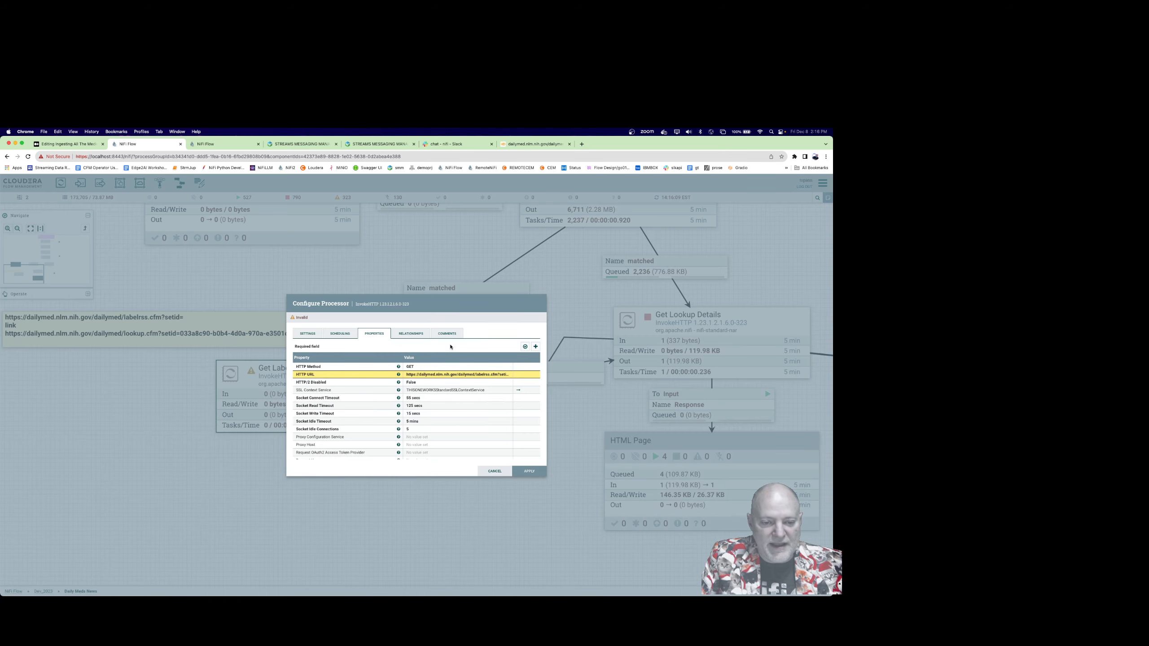
Step: List the matched queue between Get Link and Get Label Details and view the attributes of the FlowFile at position 12
key(Escape)
right_click(448, 293)
click(465, 315)
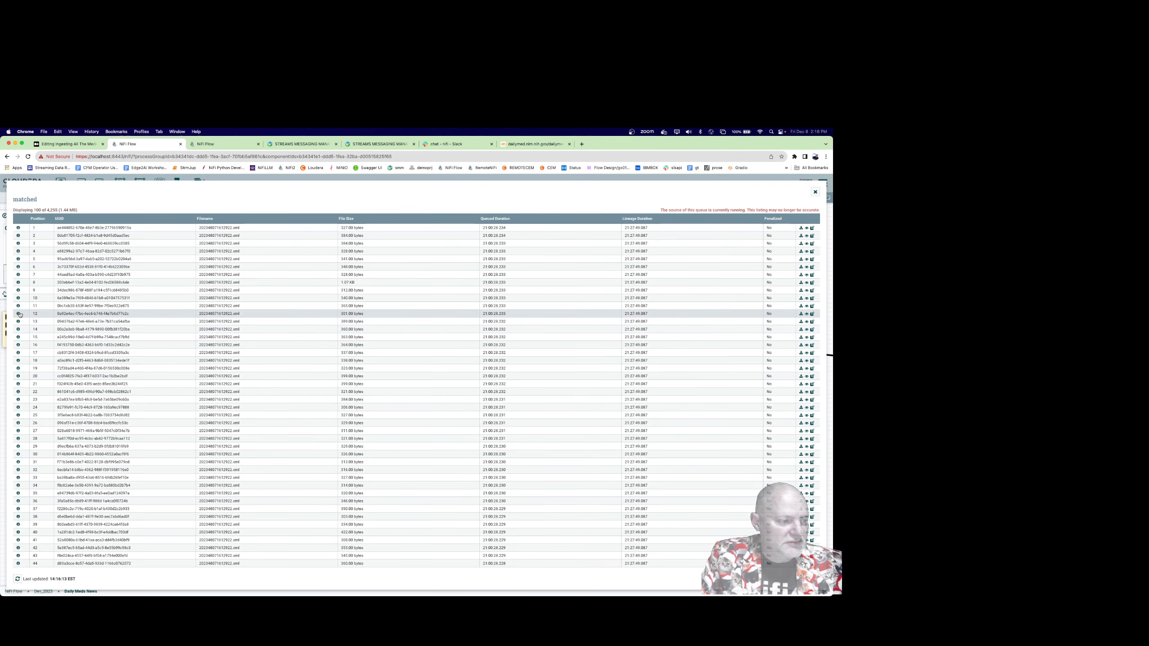
click(18, 313)
click(345, 325)
scroll(324, 369, down, 10)
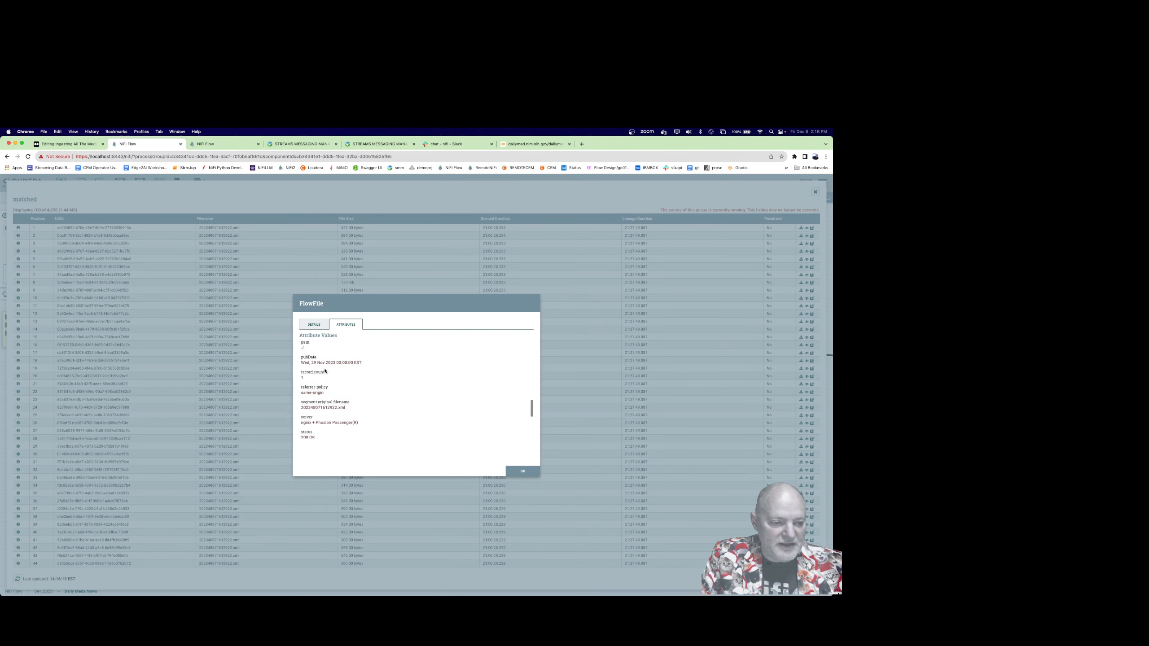
scroll(326, 370, down, 6)
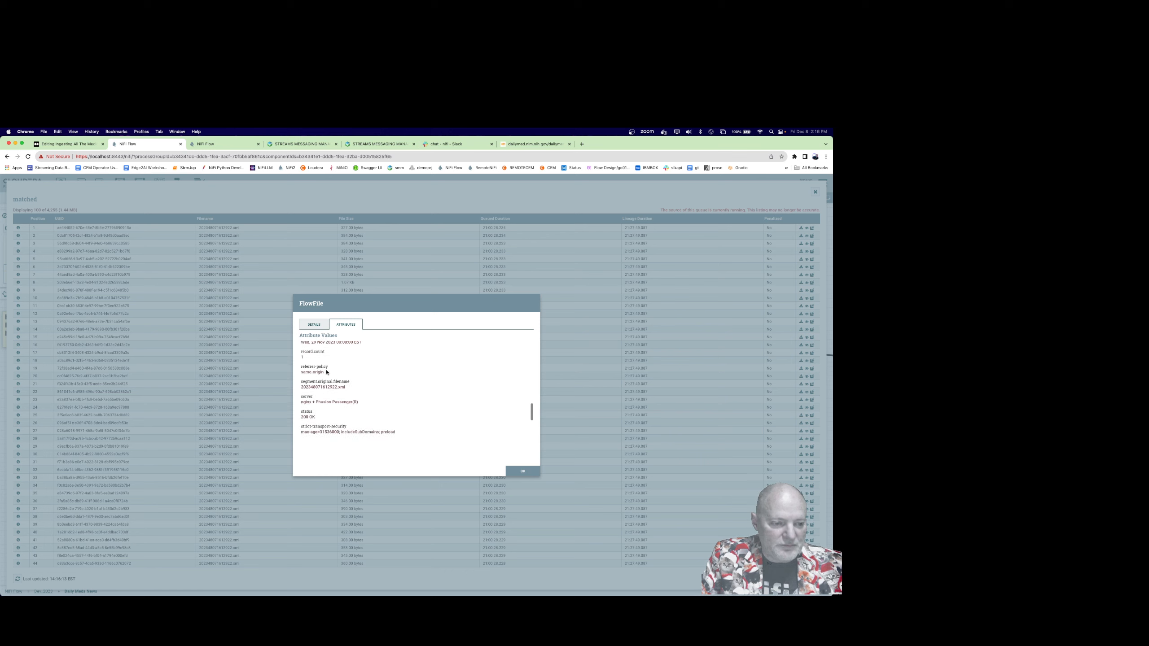
Step: Examine the link attribute's lookup URL, highlighting its setid portion, and close the FlowFile details
drag(301, 356, 512, 355)
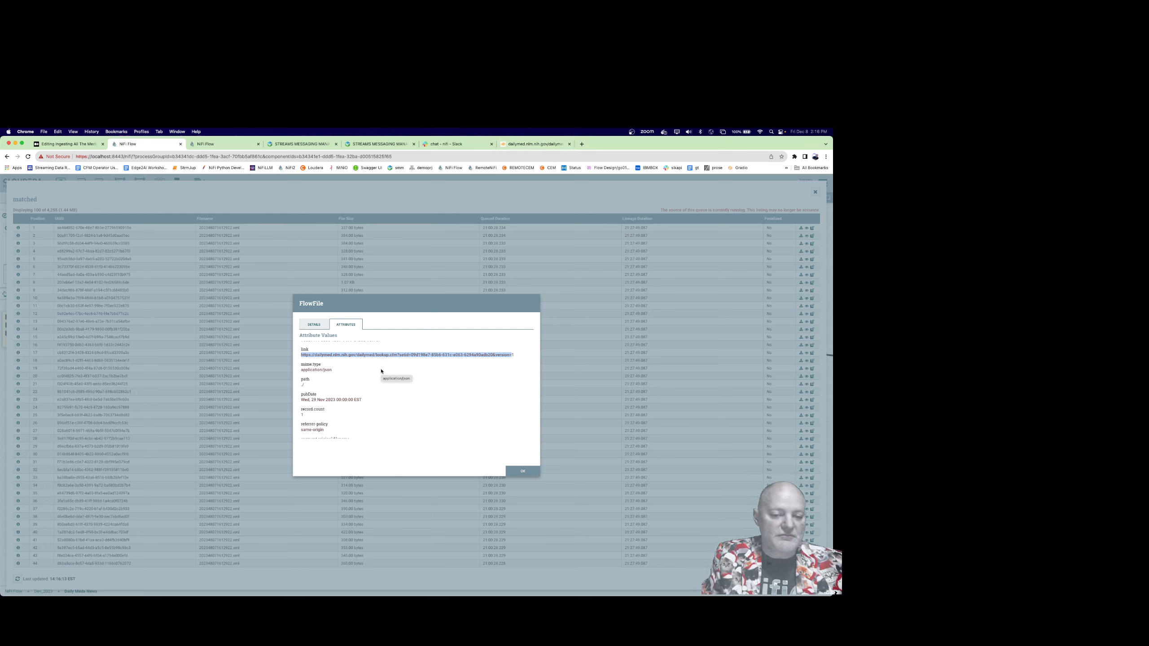
click(406, 353)
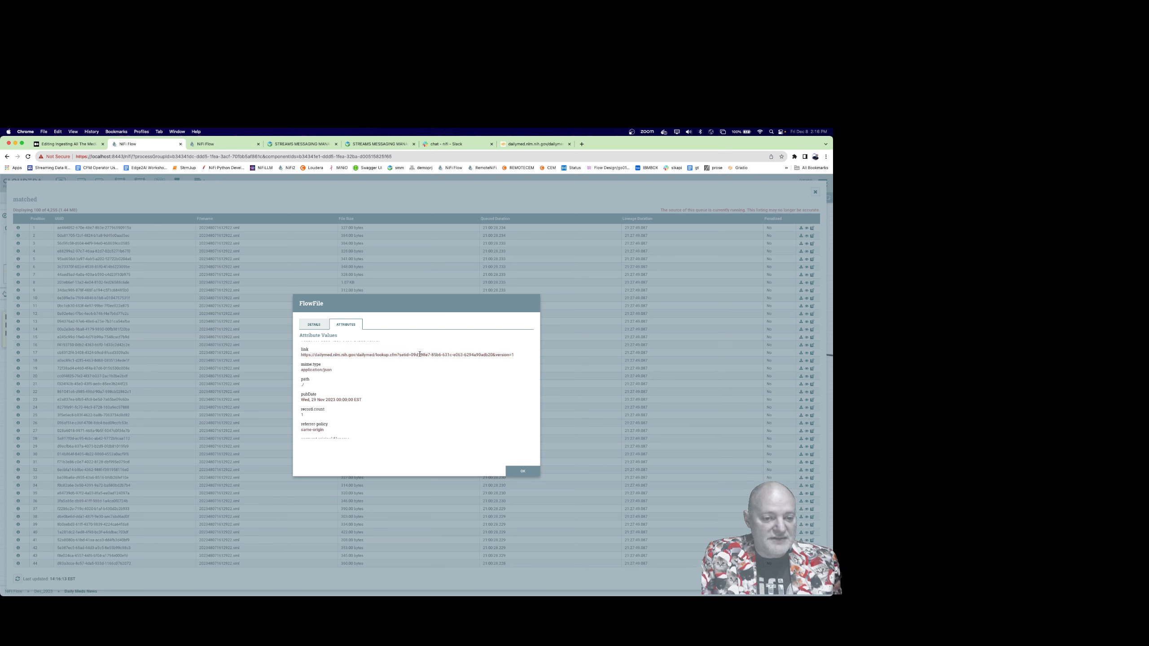
double_click(421, 355)
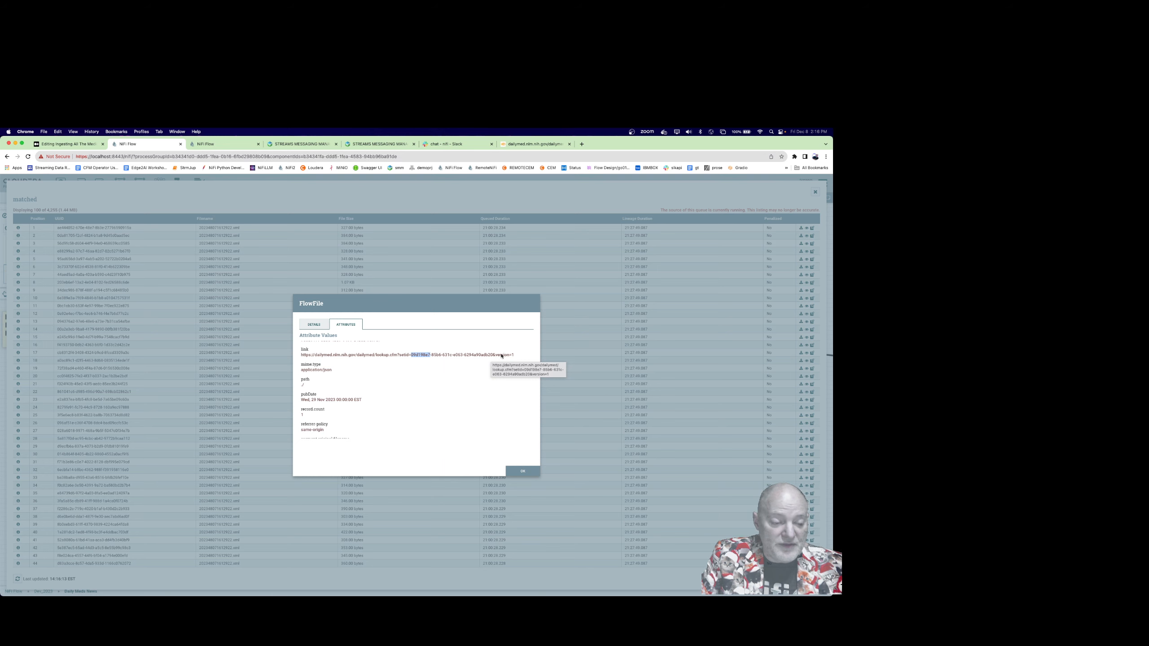
click(514, 355)
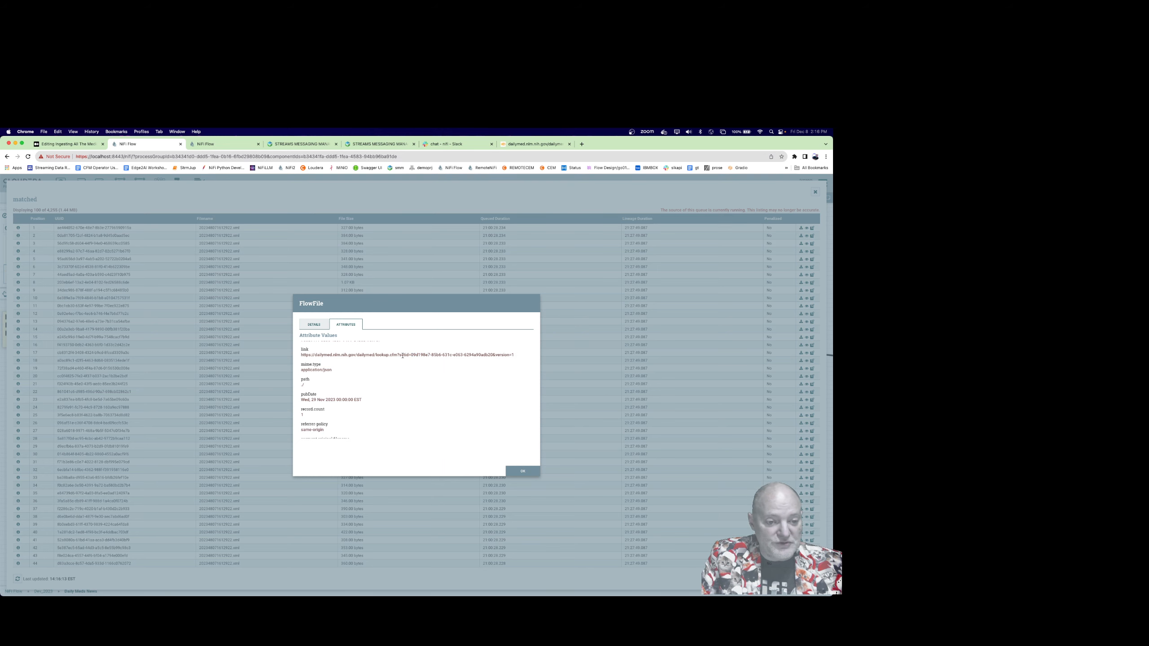
drag(403, 357, 491, 355)
key(Escape)
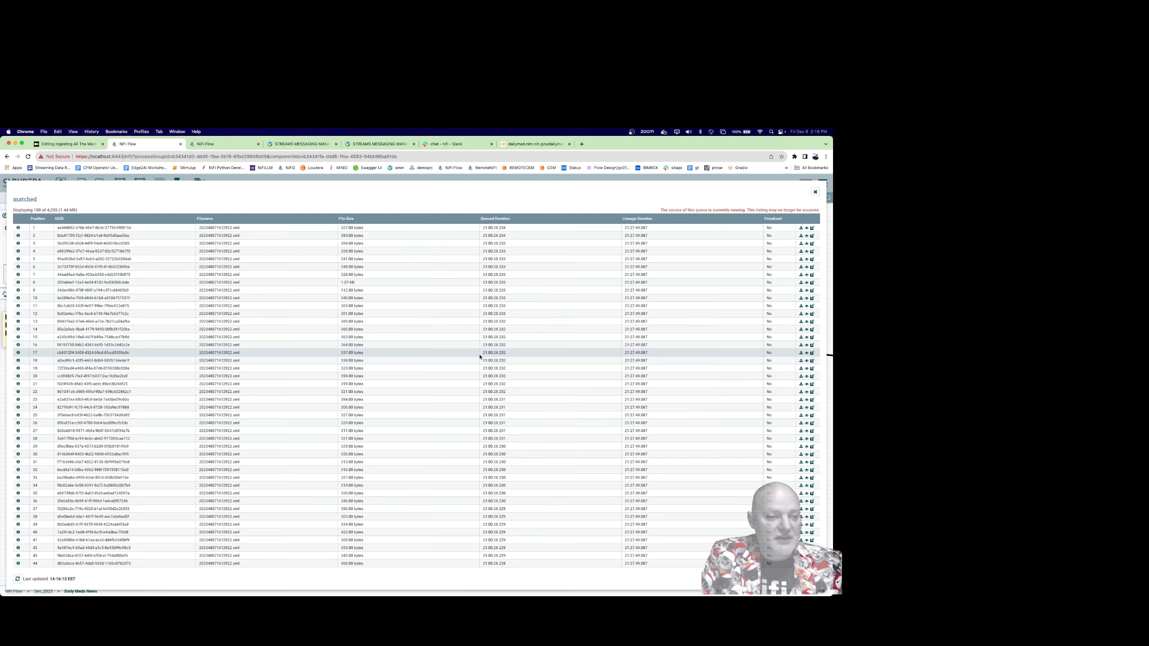
Step: Close the queue listing and check the HTTP URL value in the Get Label Details configuration, leaving it as is
key(Escape)
right_click(354, 381)
click(363, 387)
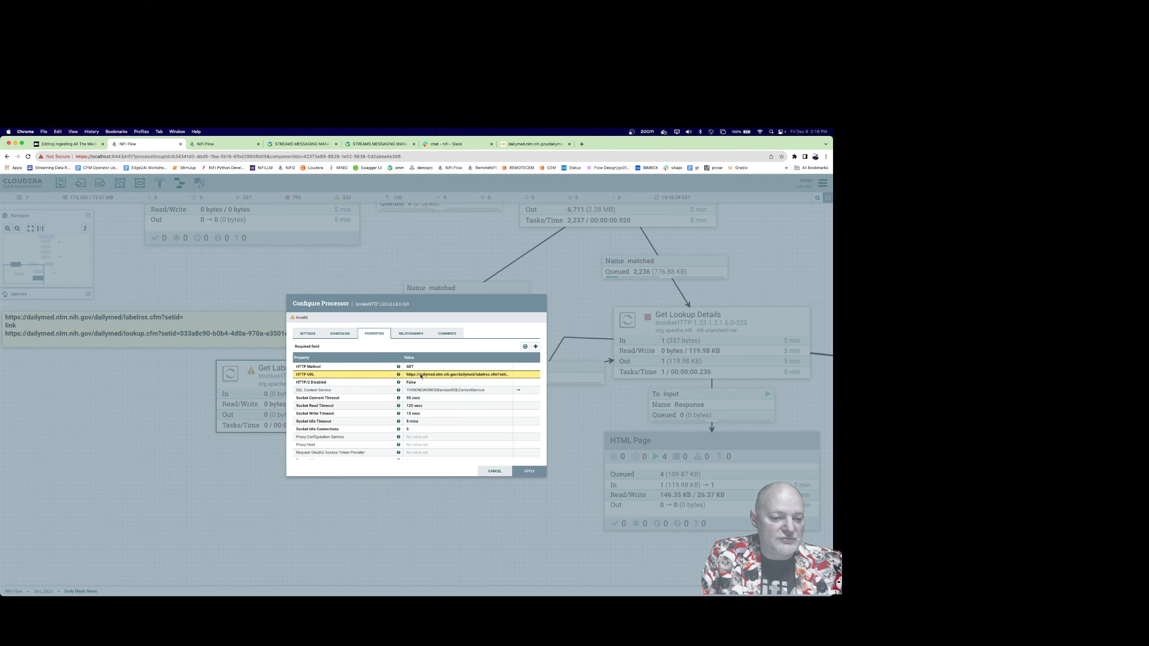
click(459, 376)
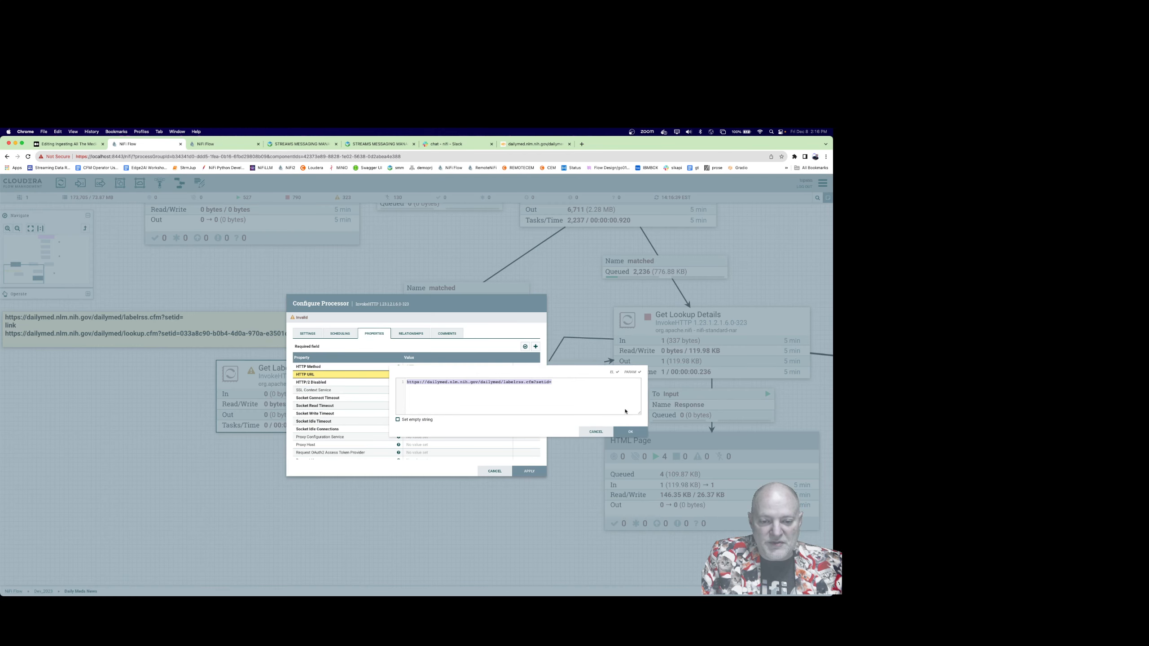
key(Return)
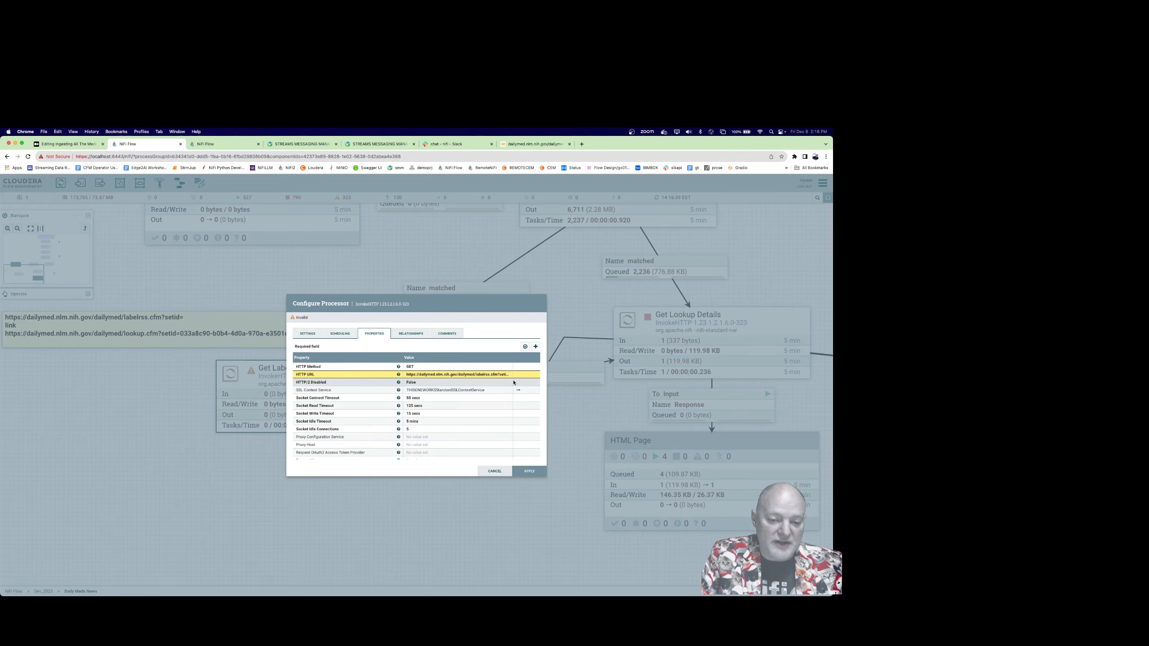
key(Escape)
Step: Add an UpdateAttribute processor below the yellow URL note and move Get Label Details further down the canvas
drag(310, 287, 345, 351)
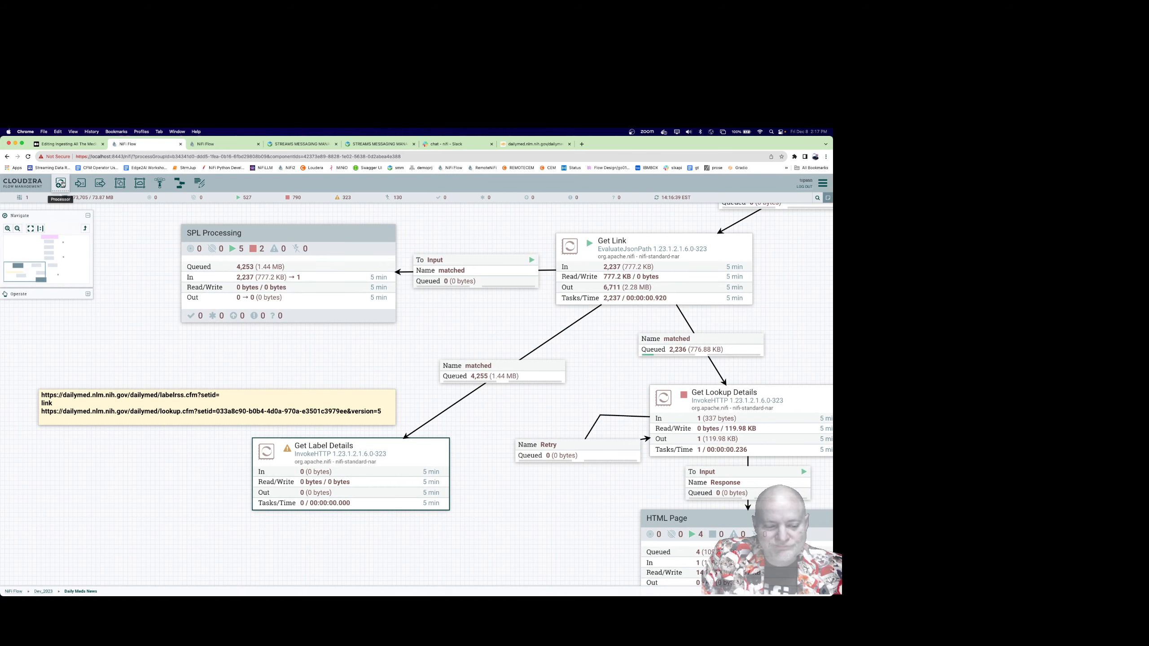
drag(79, 183, 101, 479)
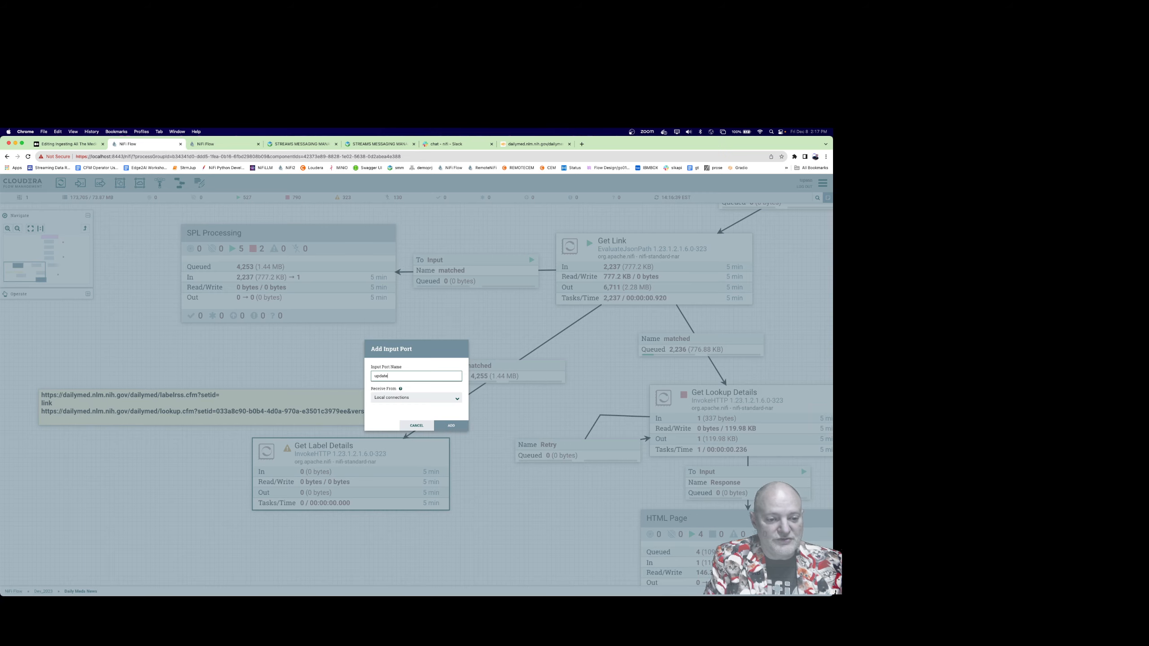
key(Return)
drag(61, 182, 88, 448)
text(updateatt)
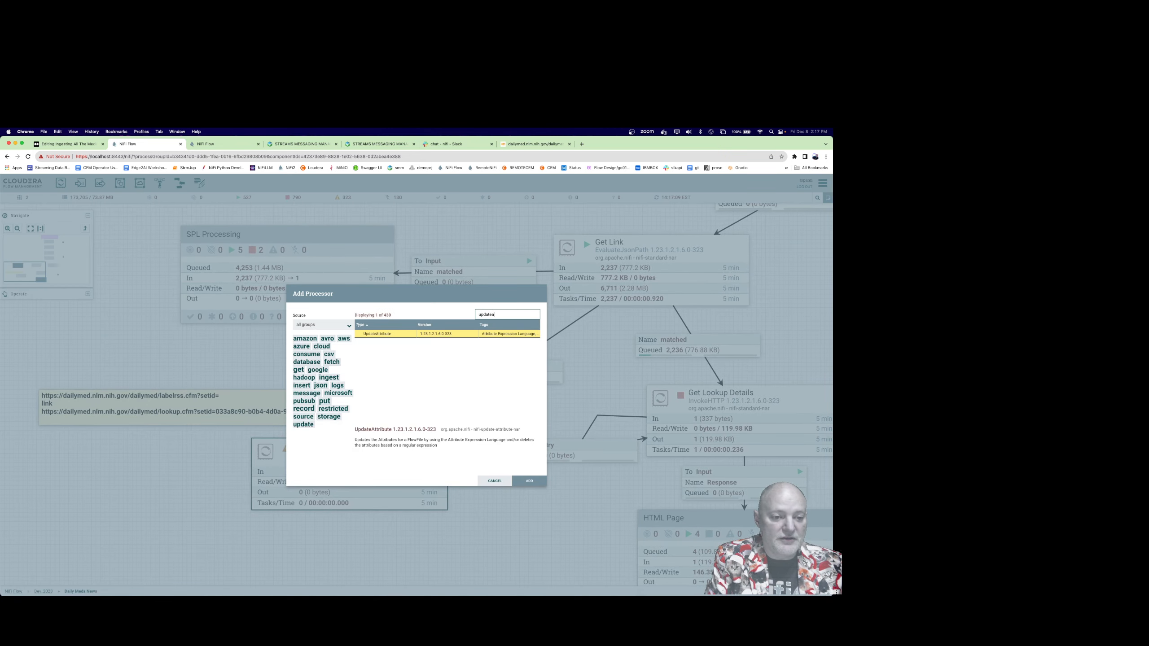
key(Return)
drag(193, 506, 176, 481)
click(349, 476)
drag(318, 444, 330, 556)
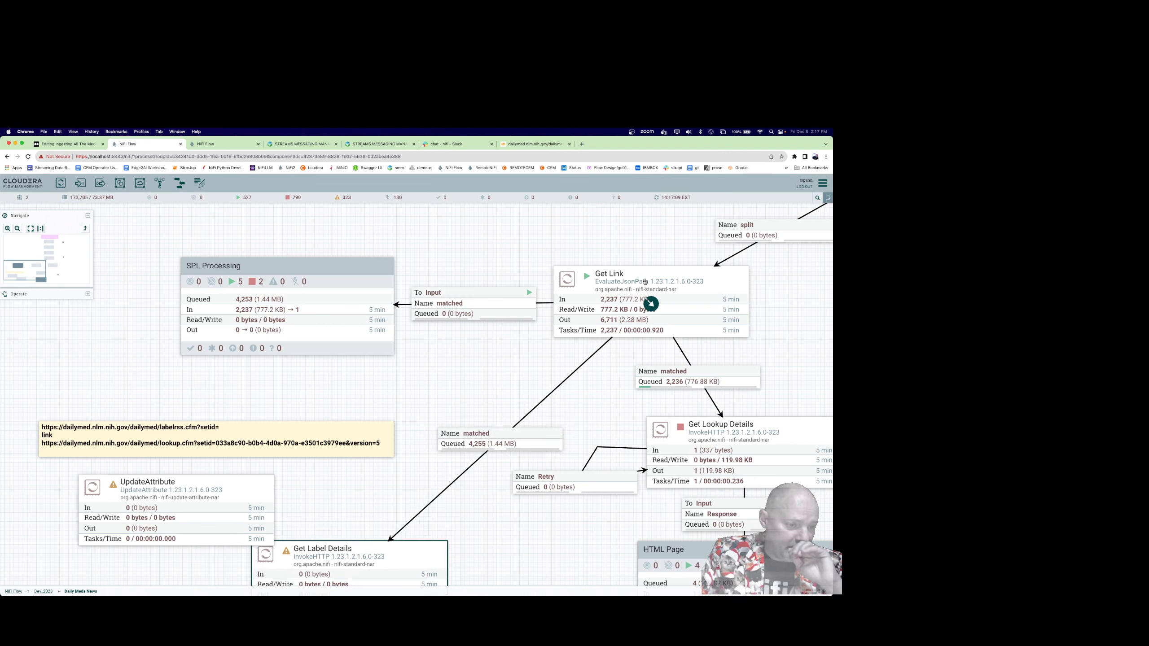
Step: Enter the SPL Processing group to read its note on DailyMed Set ID URLs, and return to Daily Meds News
double_click(343, 302)
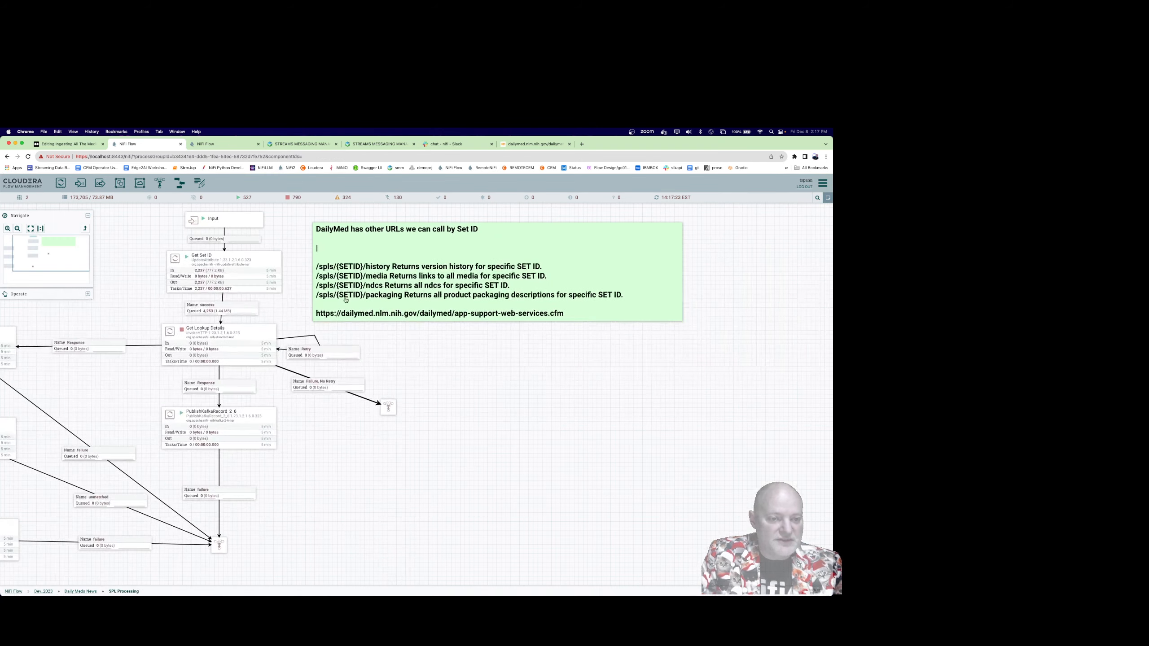
scroll(470, 387, up, 2)
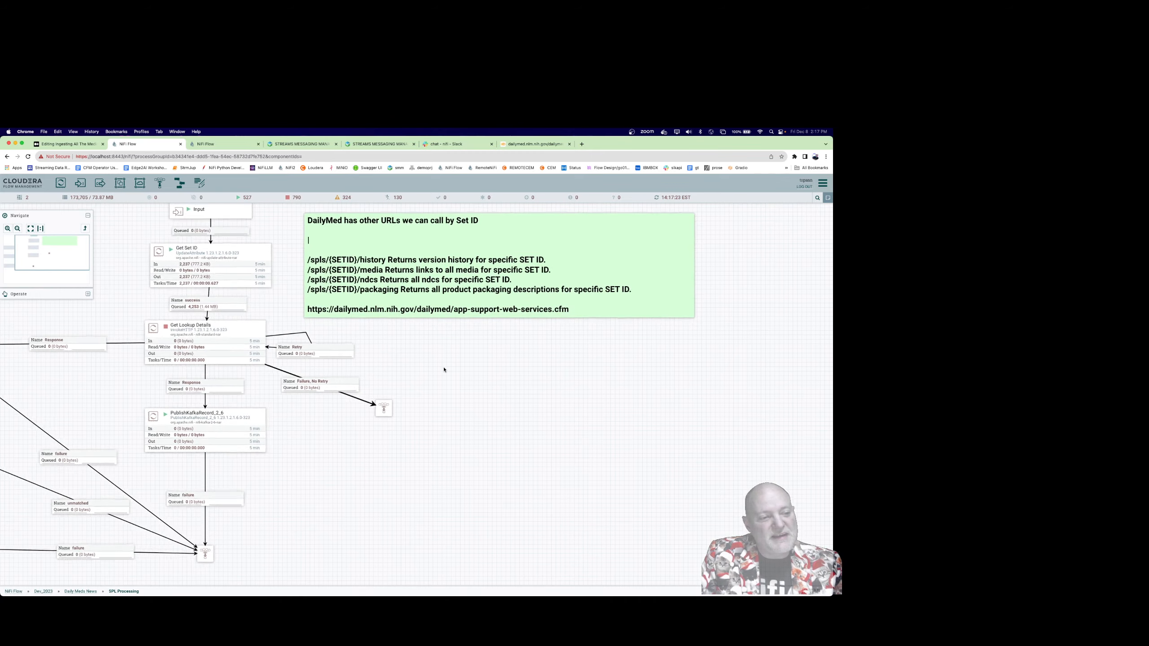
drag(450, 367, 520, 470)
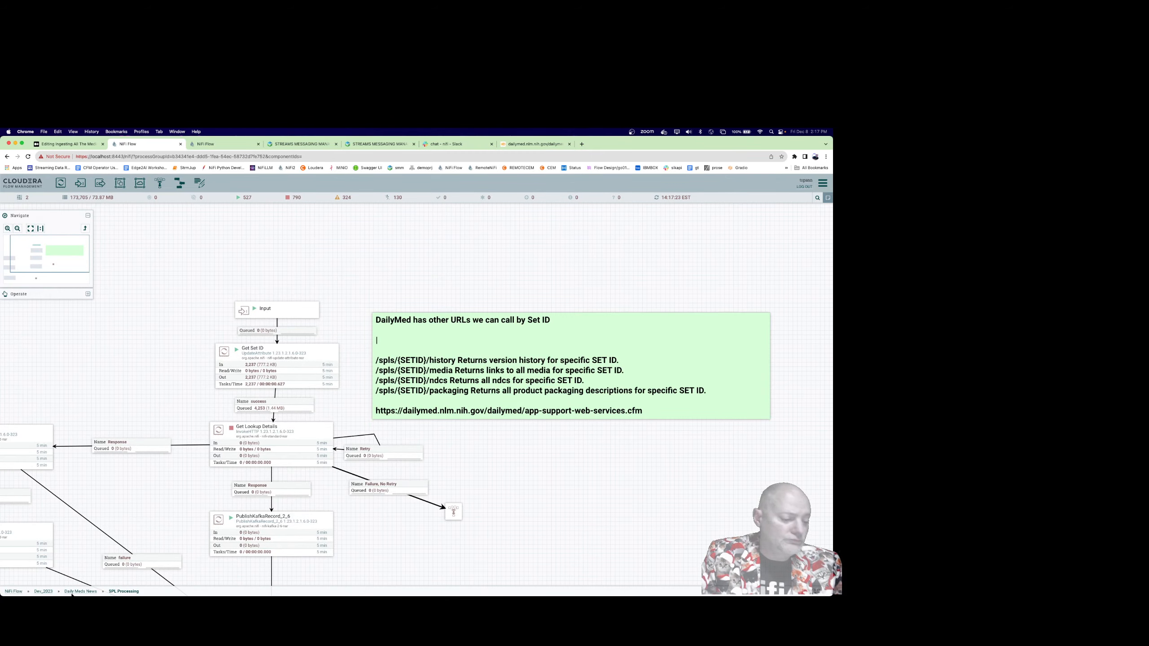
click(92, 589)
Step: View the Get Link processor's properties to check which JSON fields it extracts, and close them
scroll(450, 442, up, 3)
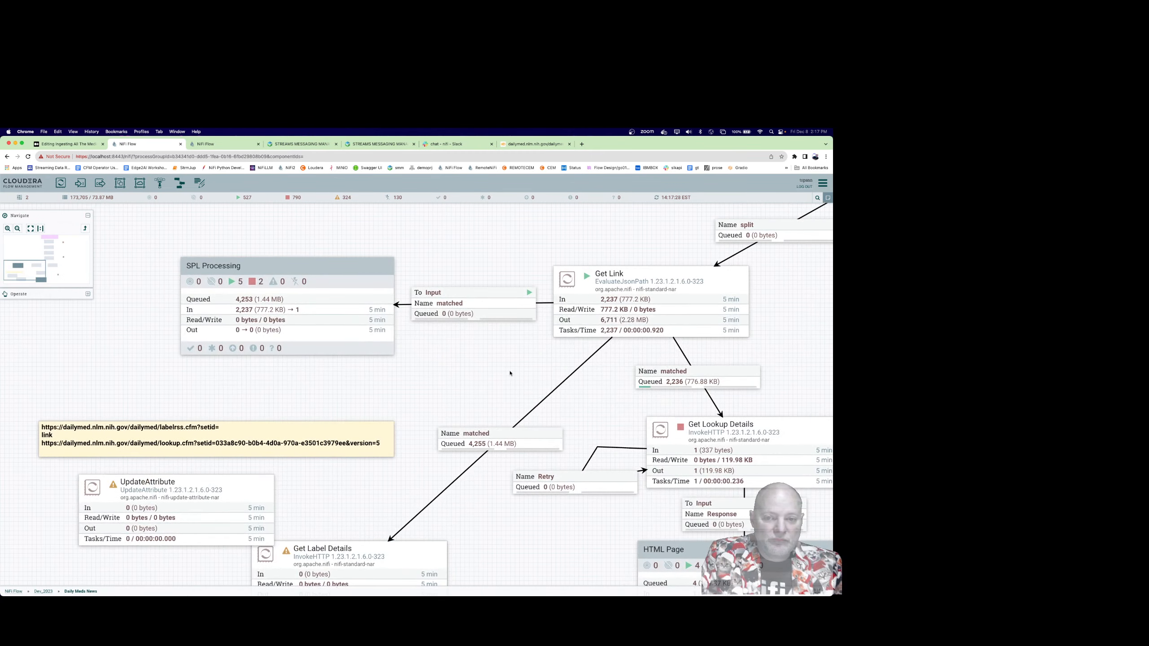
drag(509, 373, 357, 434)
right_click(514, 335)
click(522, 343)
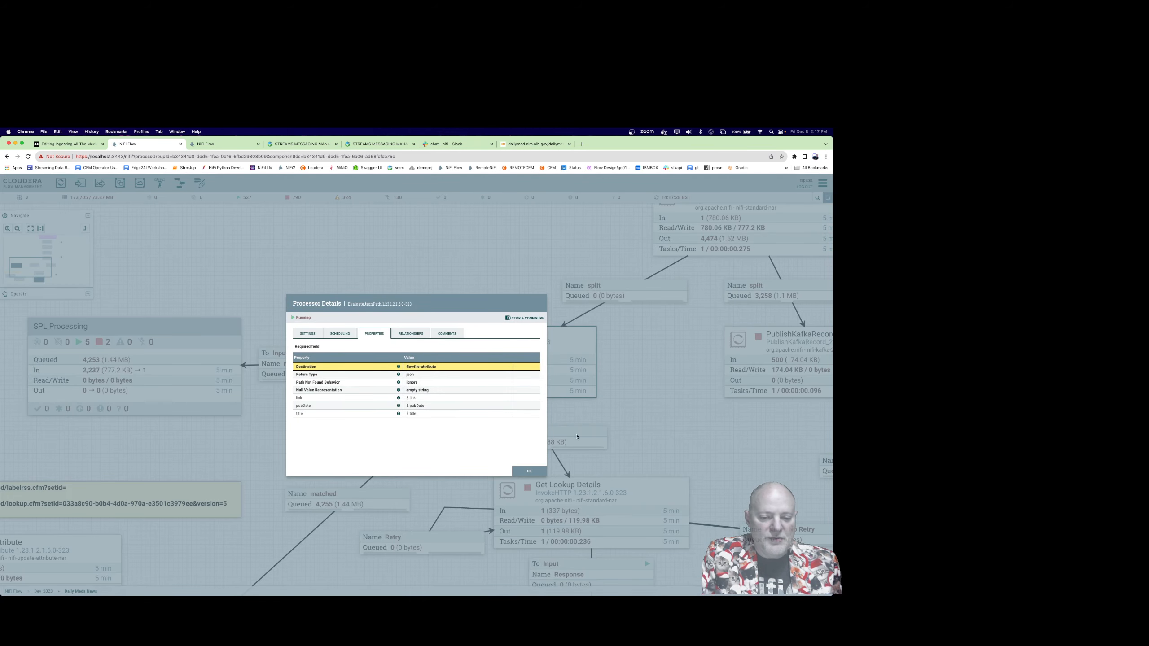
click(529, 471)
Step: Enter SPL Processing and examine the setID expression in the Get Set ID processor's configuration
double_click(133, 367)
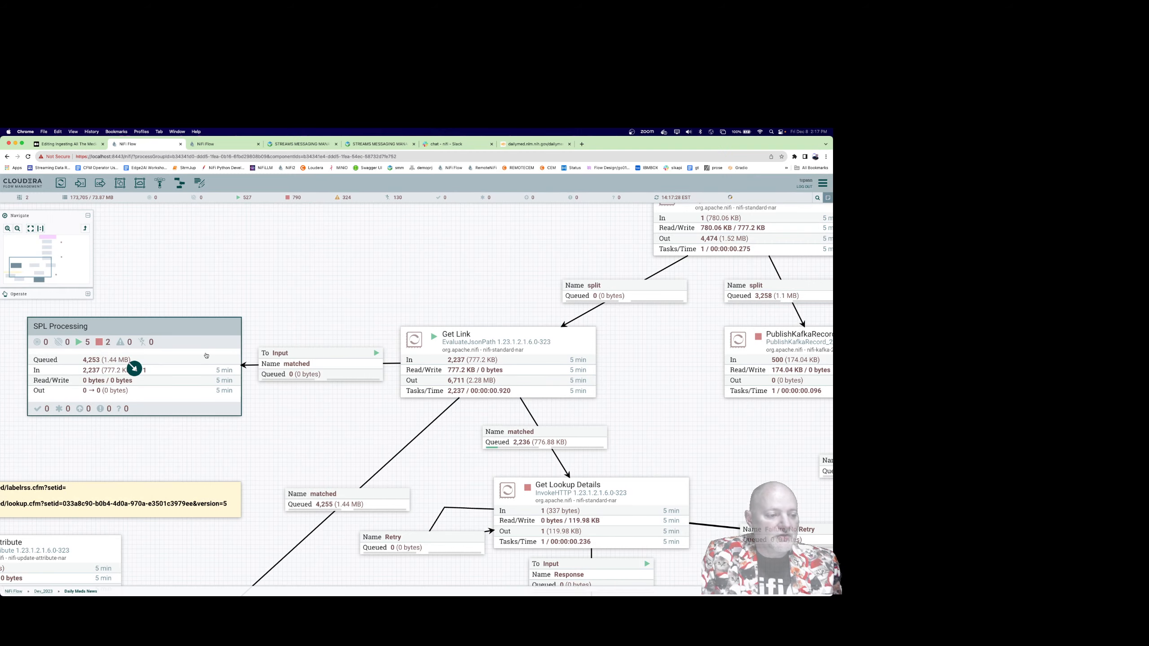
drag(340, 321, 393, 233)
right_click(351, 260)
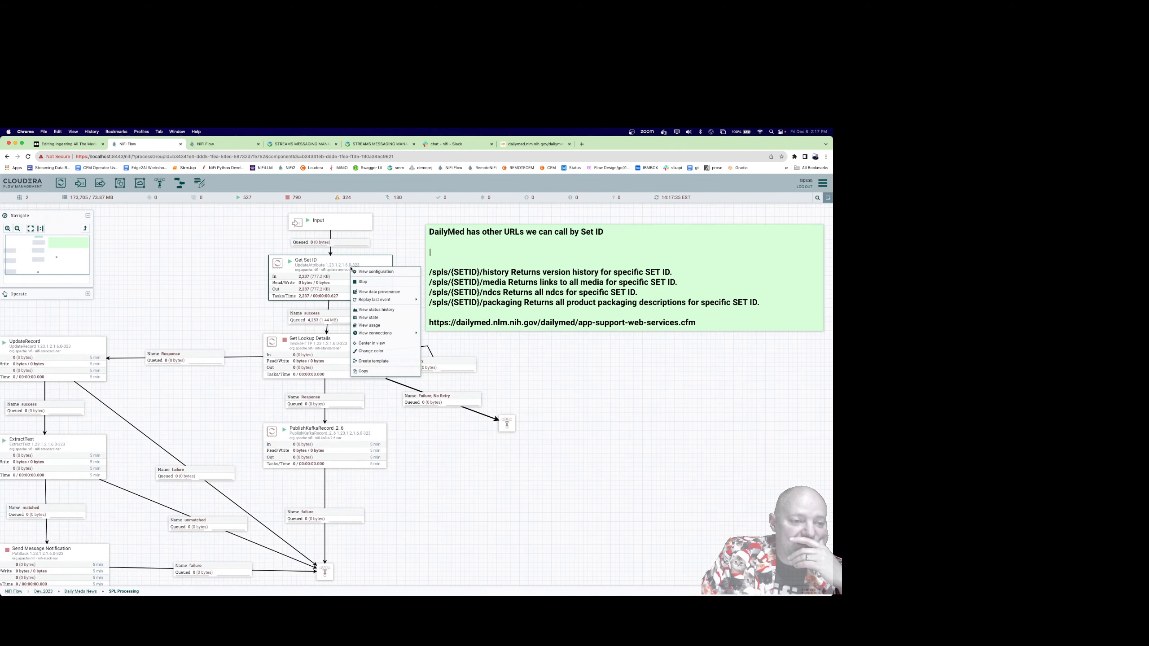
click(360, 273)
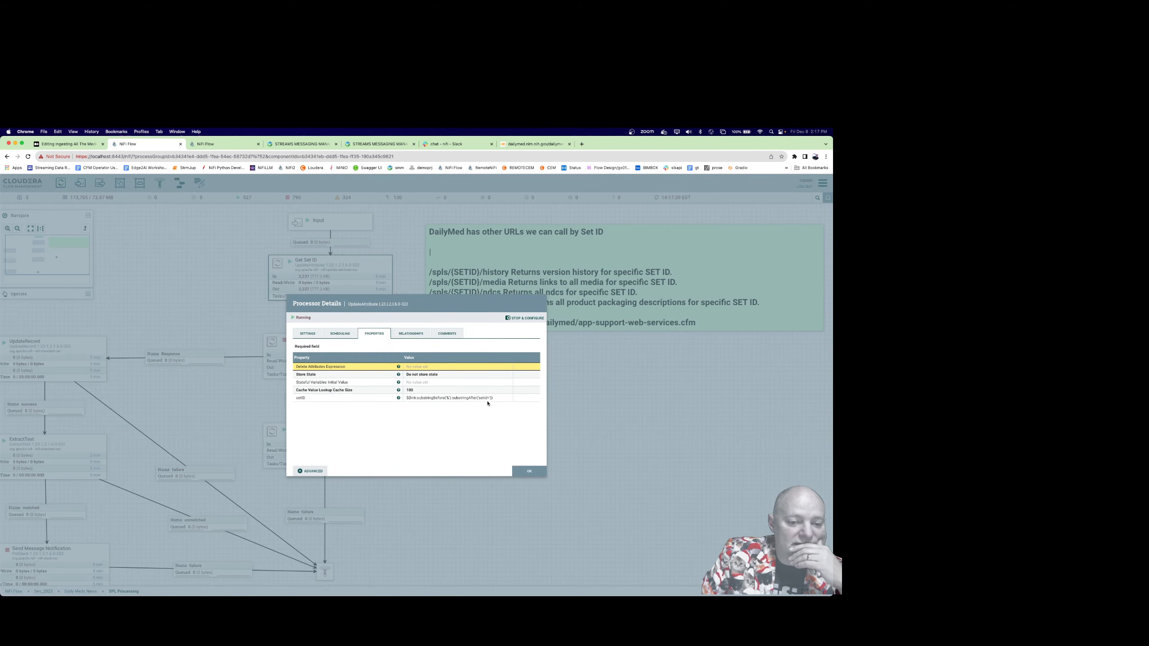
key(Escape)
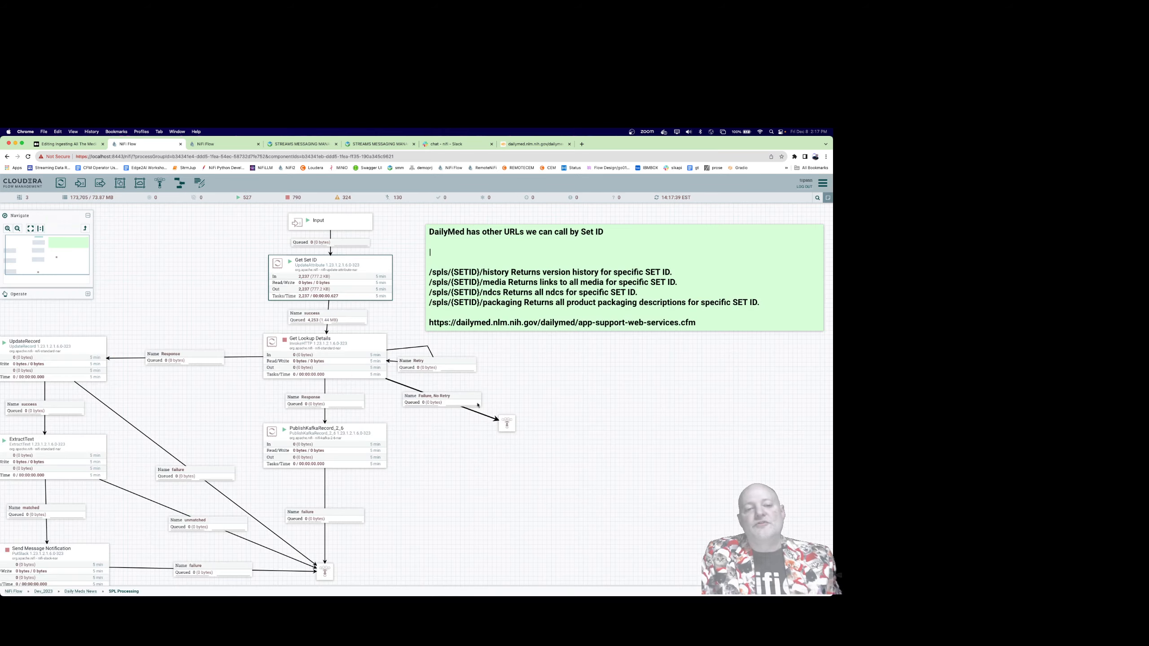
Step: Check the HTTP URL in the configuration of SPL Processing's Get Lookup Details processor and return to Daily Meds News
right_click(333, 347)
click(349, 352)
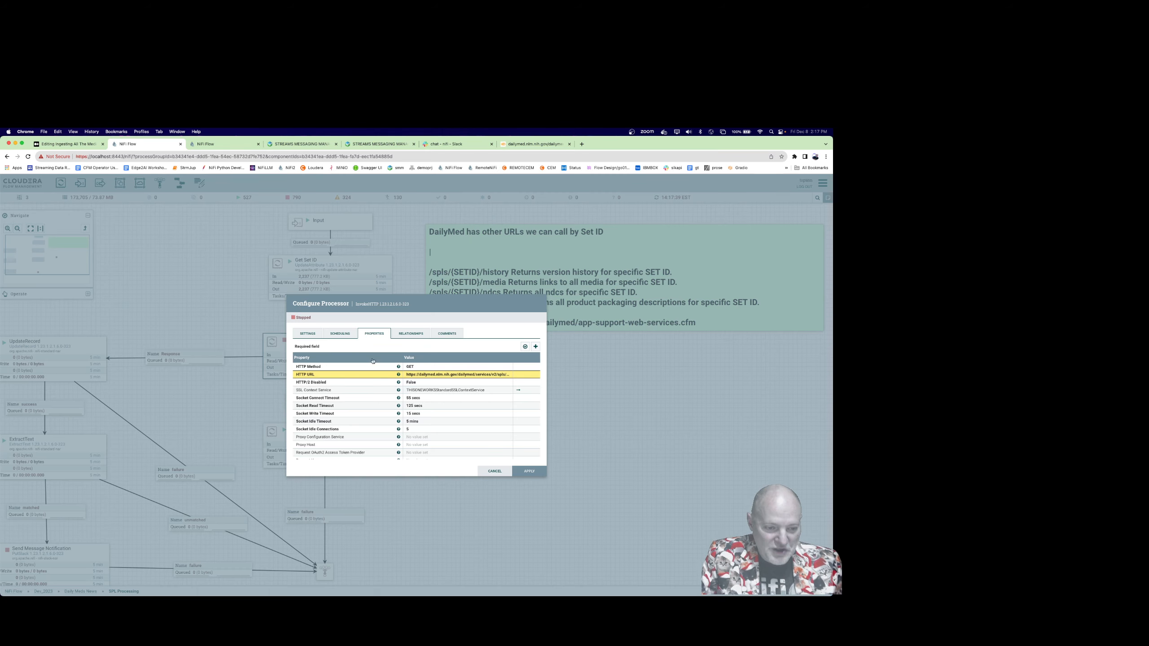
key(Escape)
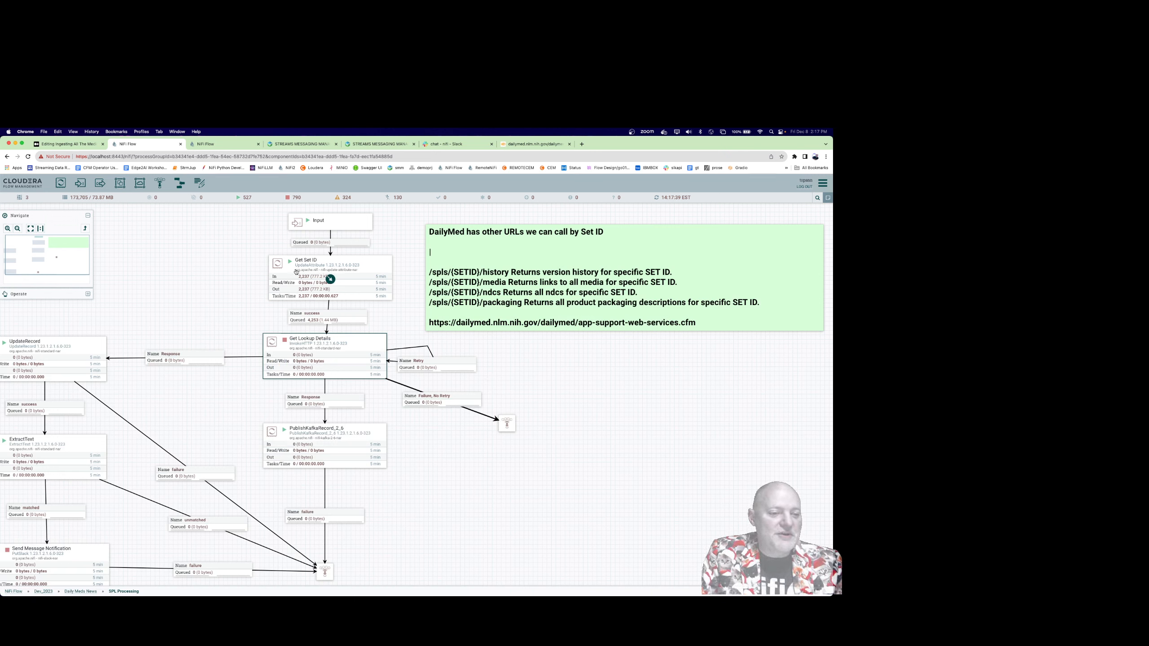
click(66, 591)
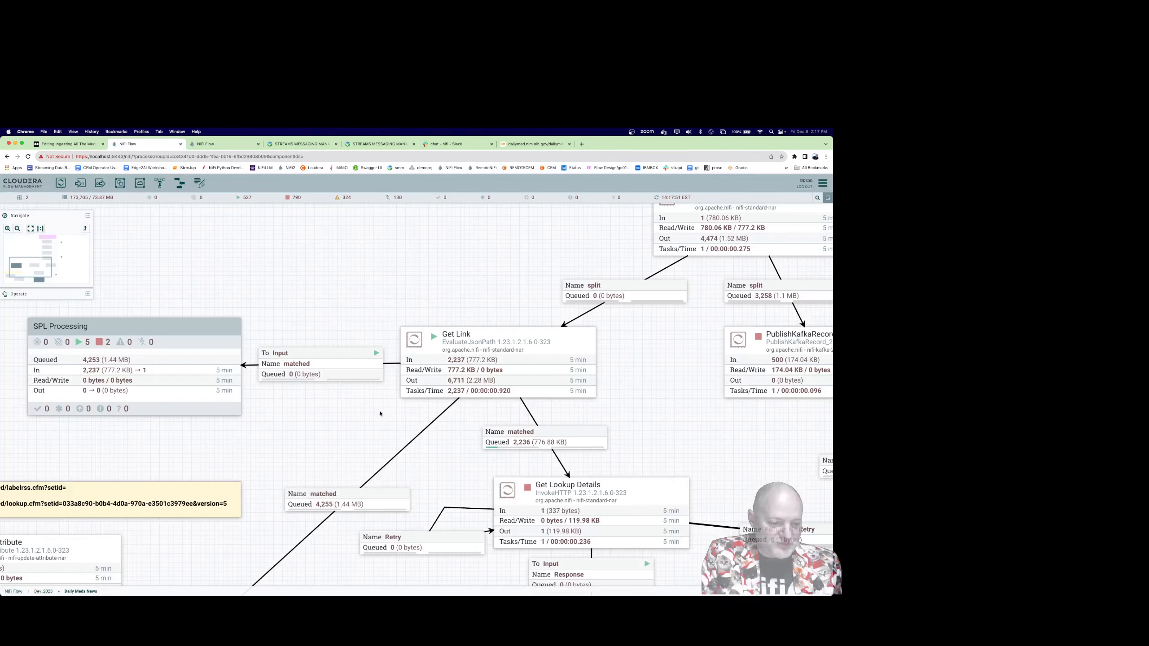
Step: Stop the Get Link processor and empty the matched queue leading to Get Label Details
drag(416, 470, 476, 340)
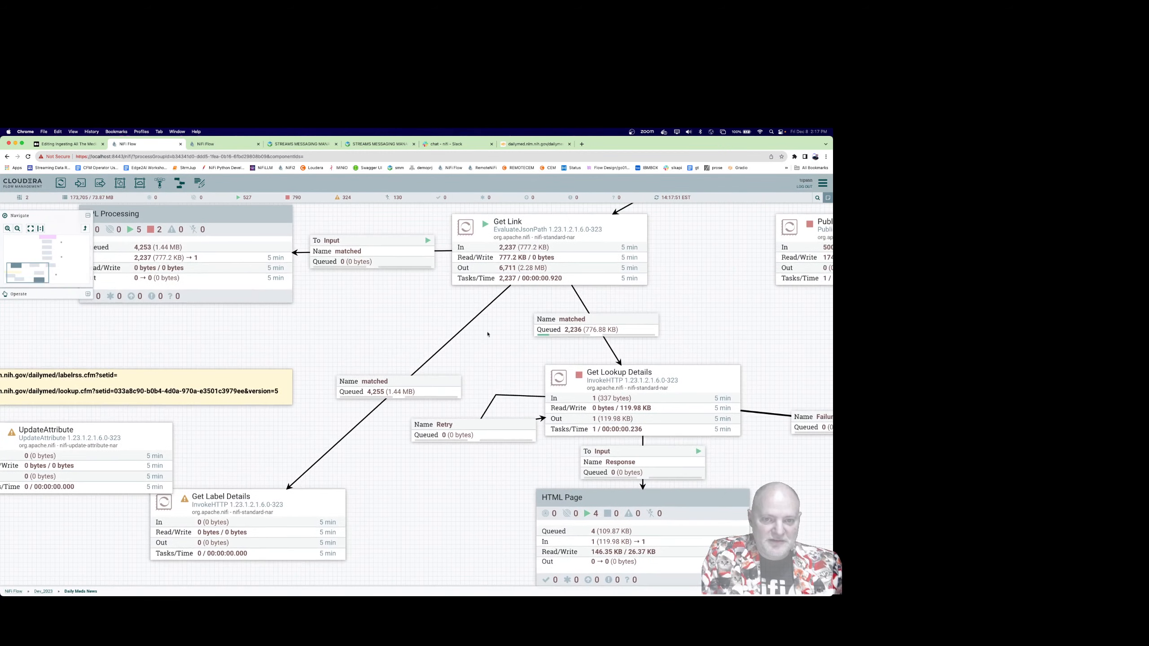
right_click(542, 246)
click(588, 270)
right_click(421, 382)
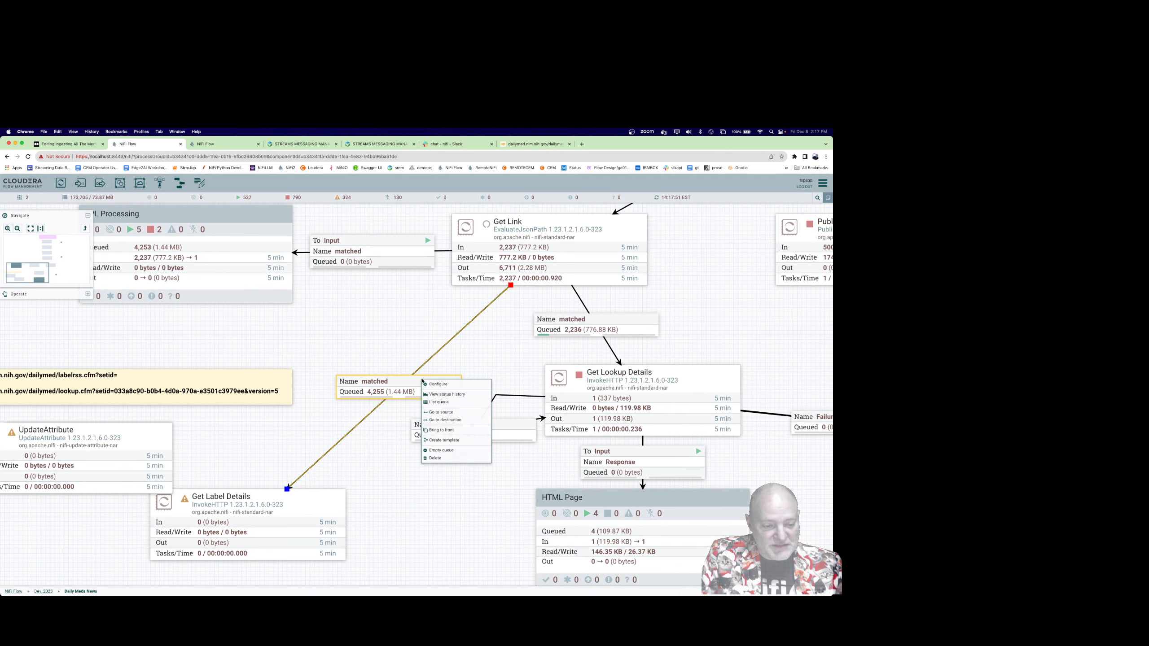
click(453, 451)
click(446, 422)
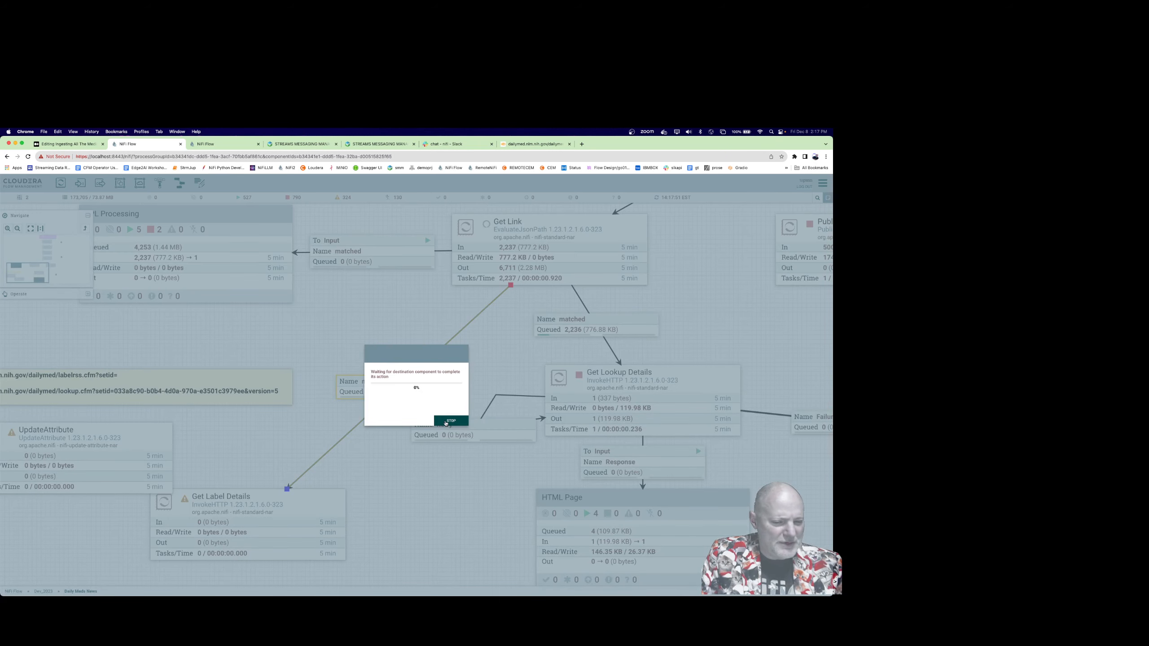
click(469, 421)
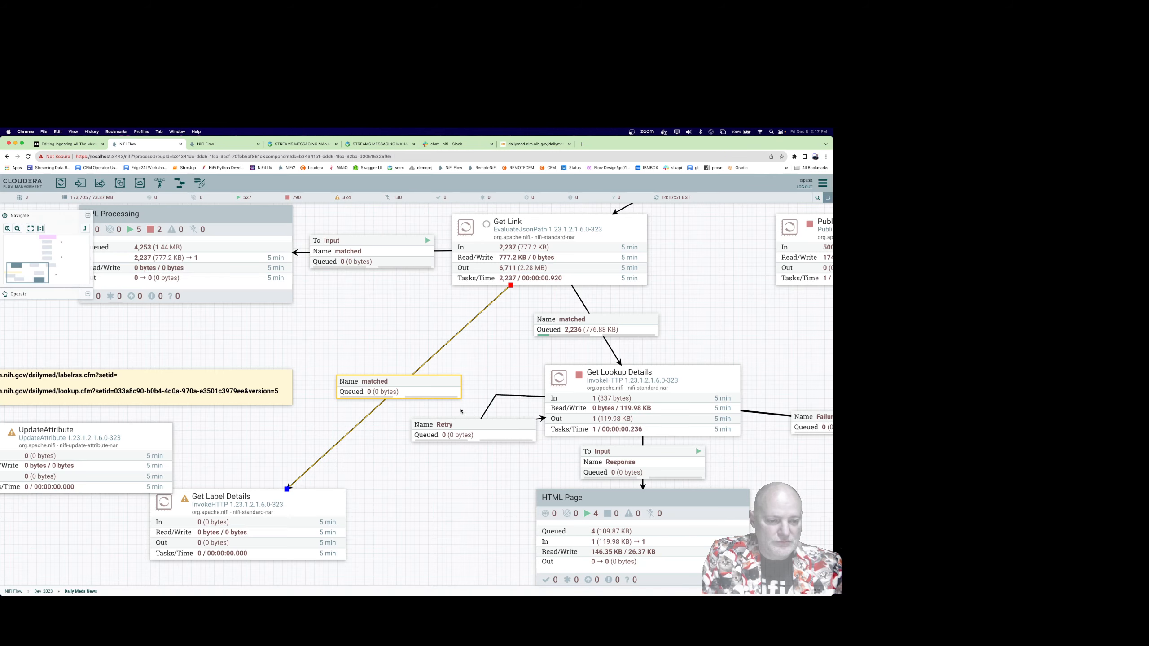
Step: Remove the matched connection, move Get Label Details into the SPL Processing group, and delete the unused UpdateAttribute processor
drag(247, 525, 263, 289)
click(77, 462)
key(Delete)
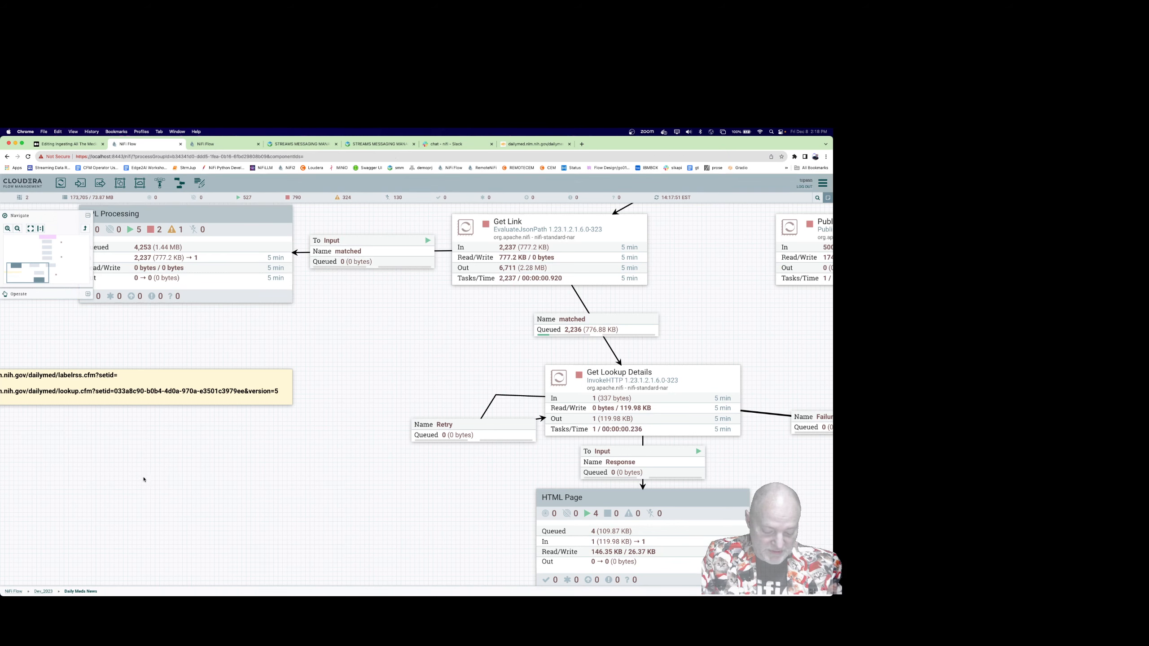
Step: Go up to the root NiFi Flow and enter the Dec_2023 process group
click(189, 381)
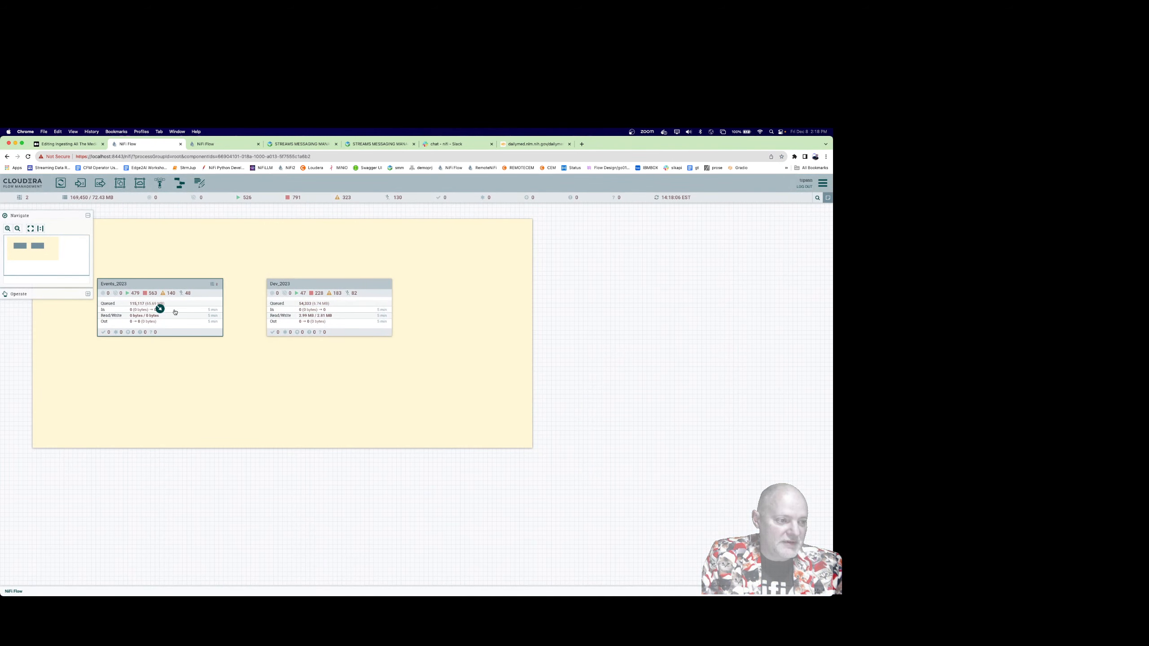
click(13, 591)
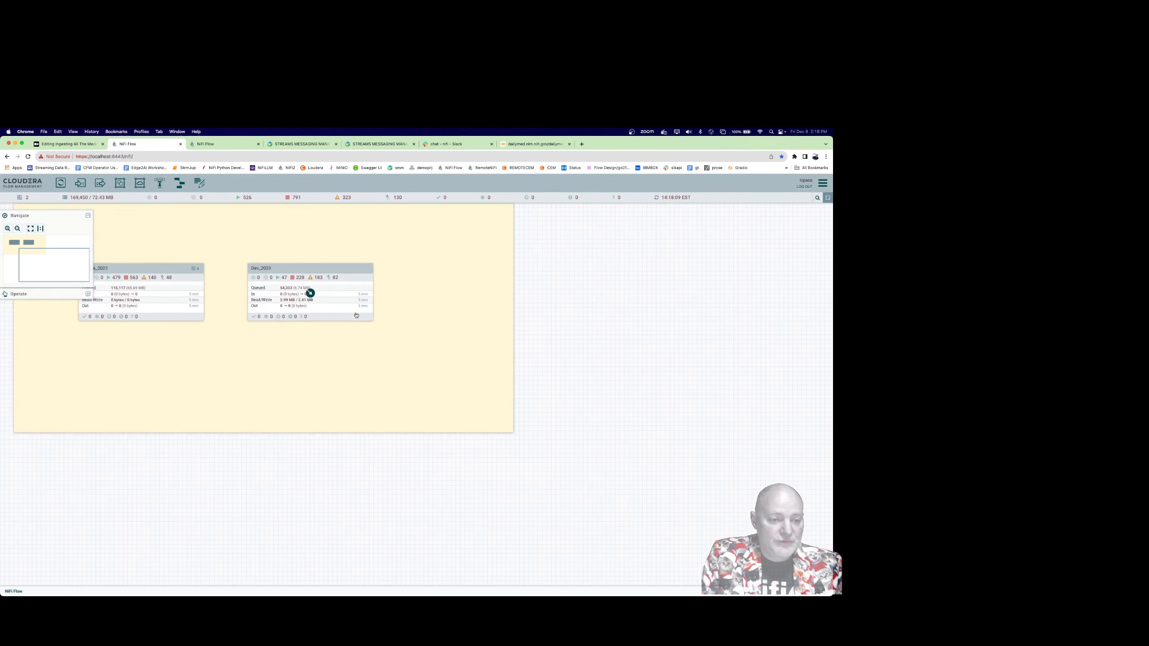
double_click(360, 309)
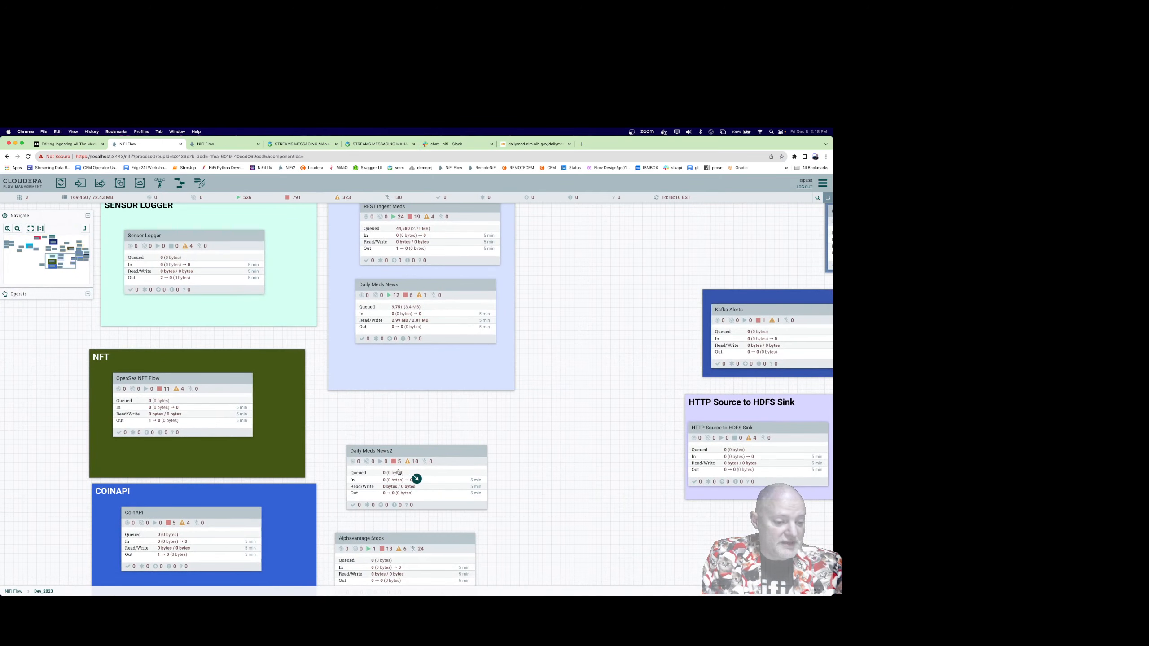
Step: Enter the Daily Meds News group and open its SPL Processing group
double_click(429, 233)
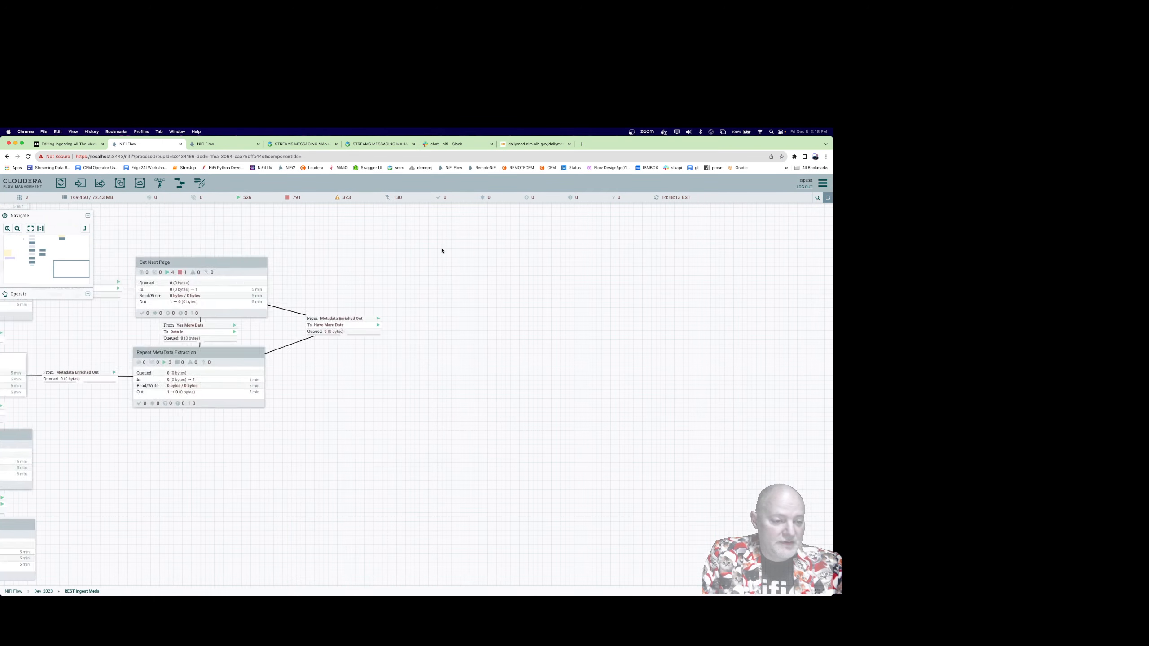
click(44, 591)
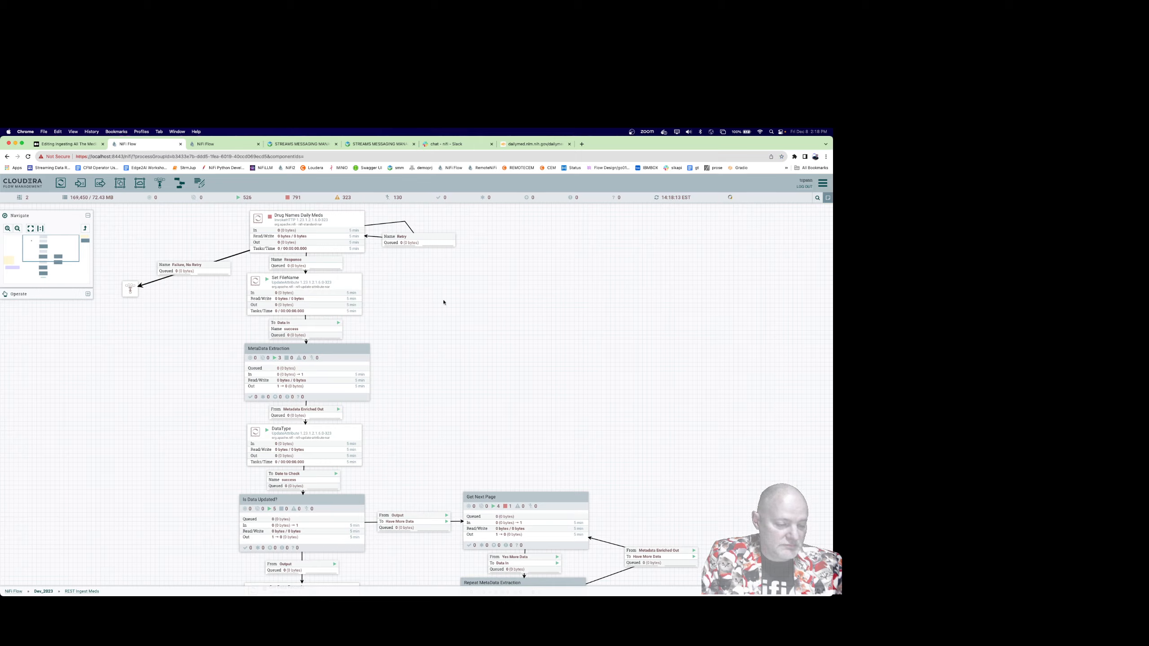
double_click(424, 312)
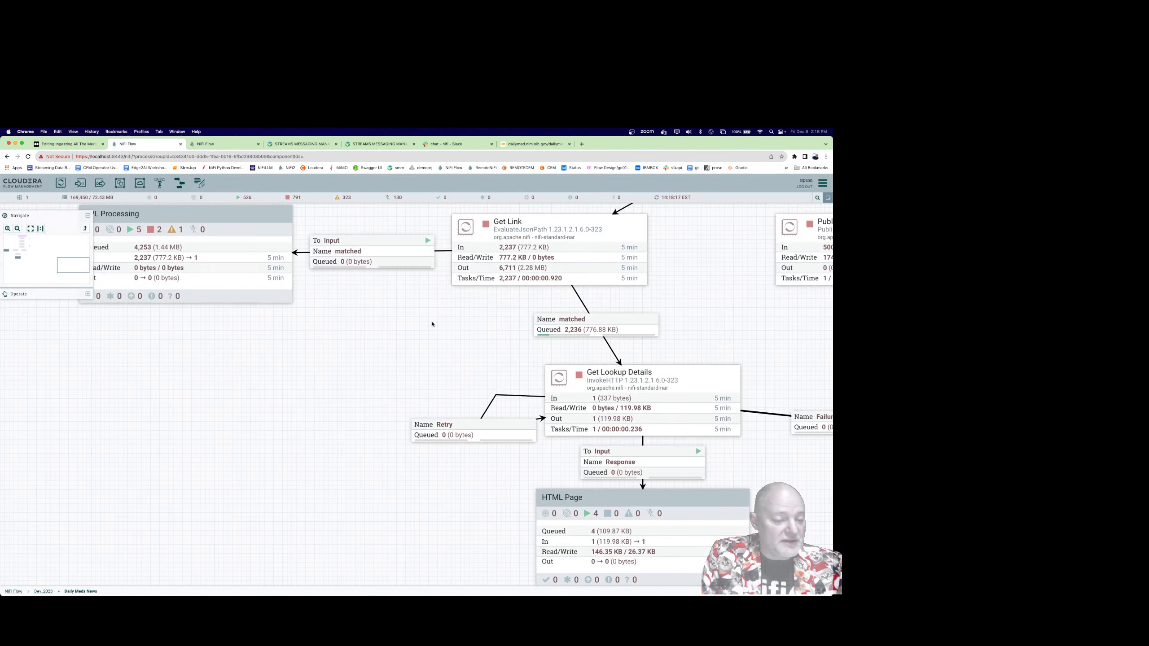
double_click(257, 346)
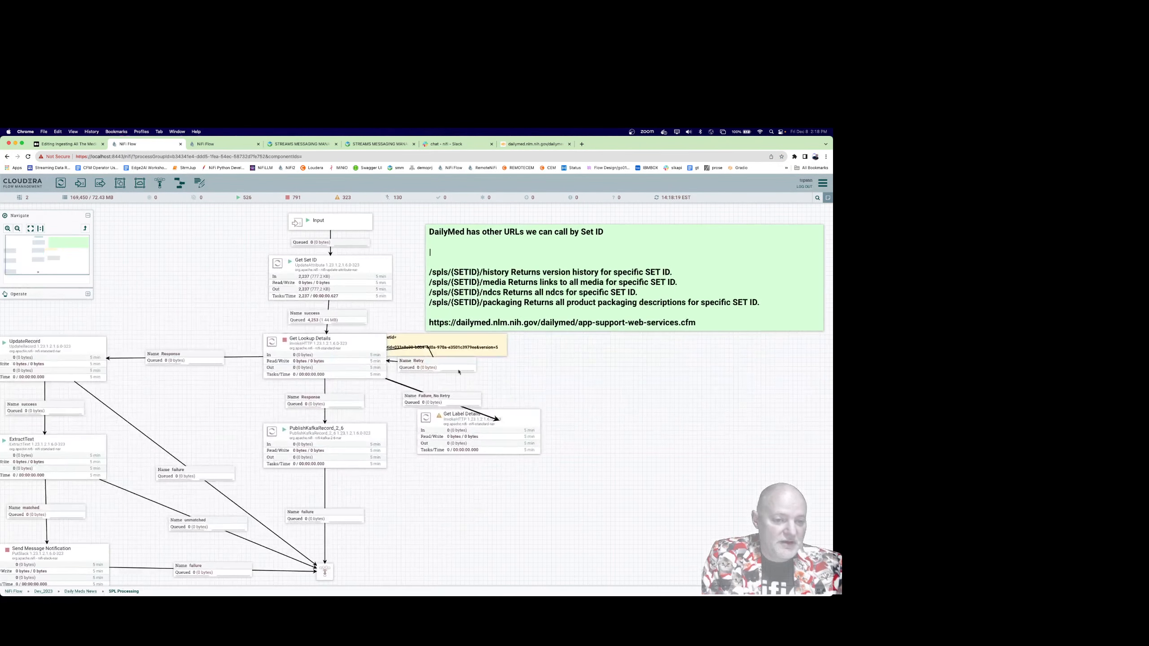
Step: Spread out the yellow URL note, the green Set ID note and Get Label Details, placing the processor beside Get Set ID
drag(508, 349, 801, 378)
drag(831, 488, 831, 488)
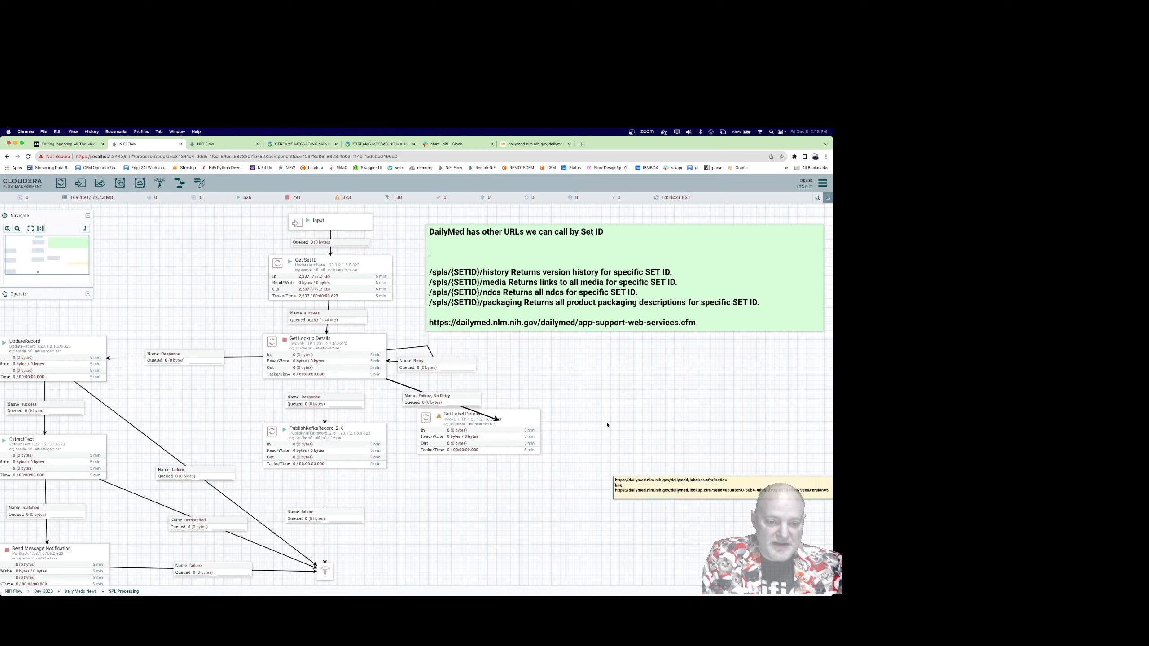
drag(523, 431, 680, 400)
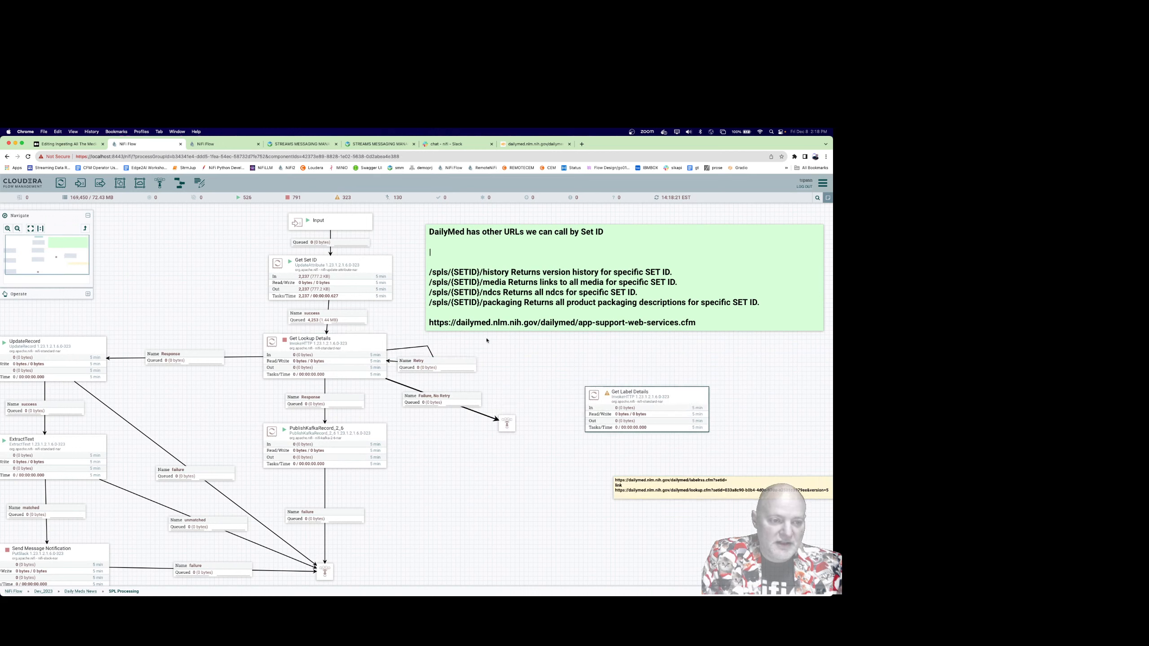
drag(532, 279, 541, 241)
drag(619, 347, 573, 423)
drag(531, 316, 498, 261)
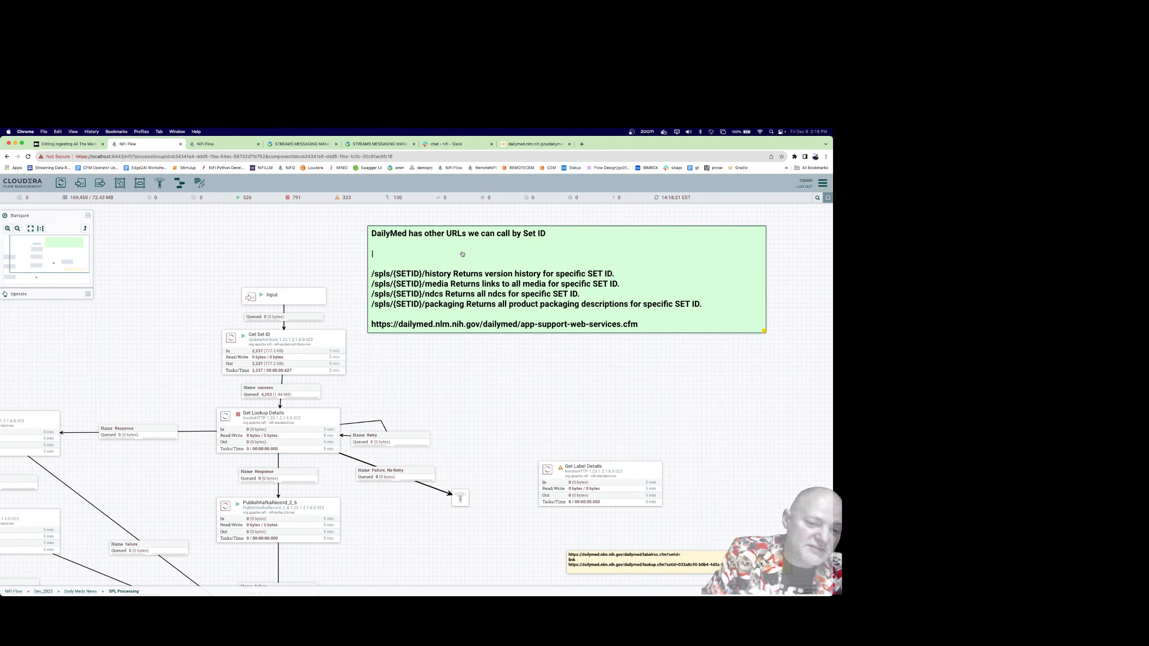
drag(572, 469, 521, 375)
Step: Connect Get Set ID to Get Label Details for the success relationship
drag(285, 355, 545, 402)
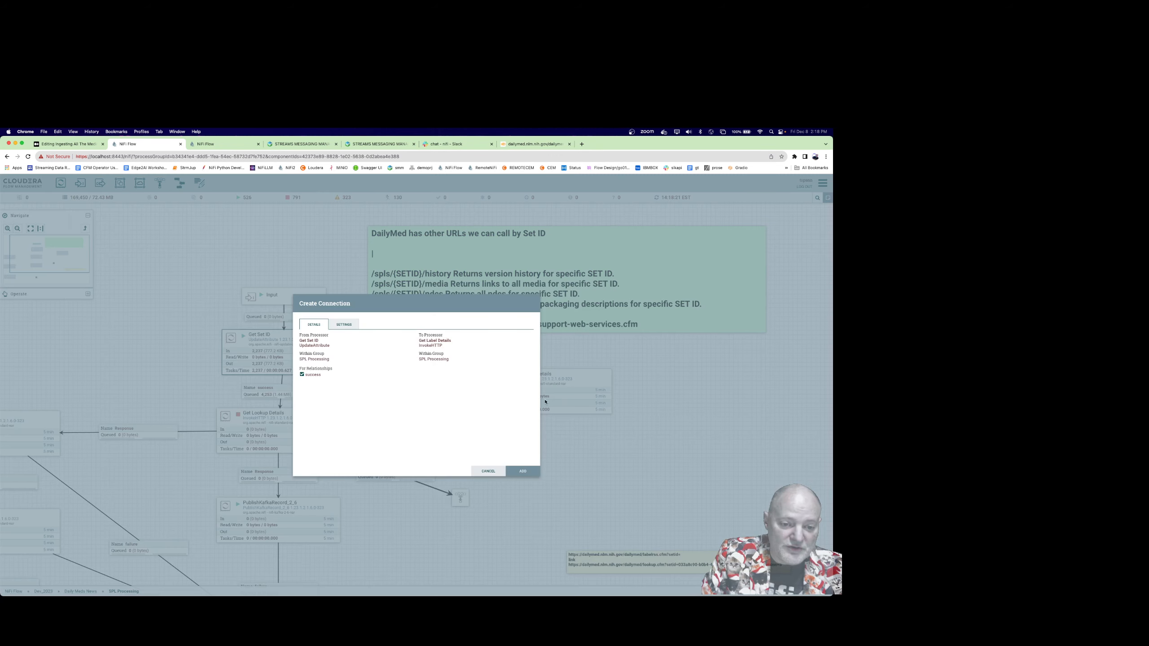
click(528, 473)
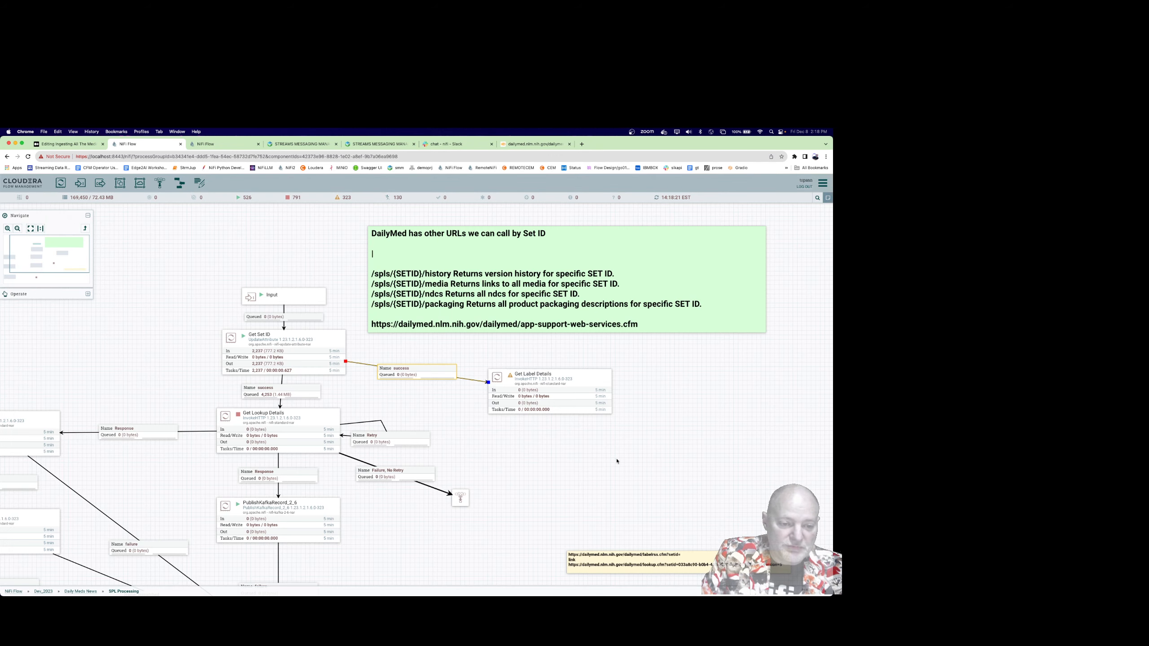
drag(617, 461, 589, 434)
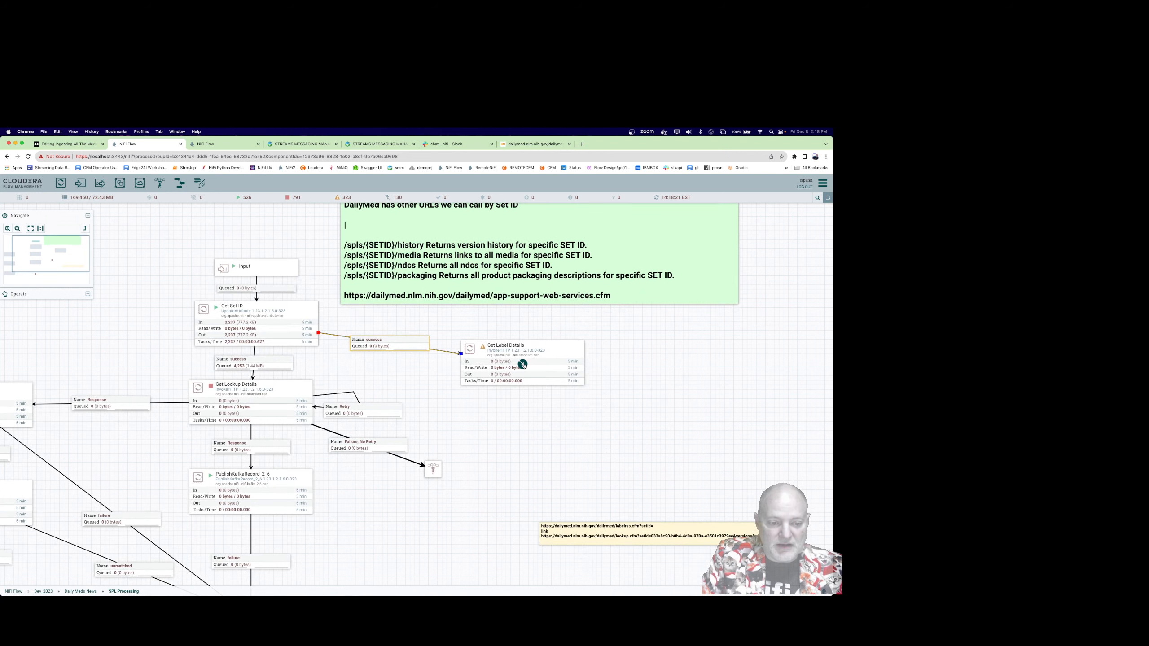
Step: Connect Get Label Details to the funnel for the Response relationship
drag(523, 365, 438, 473)
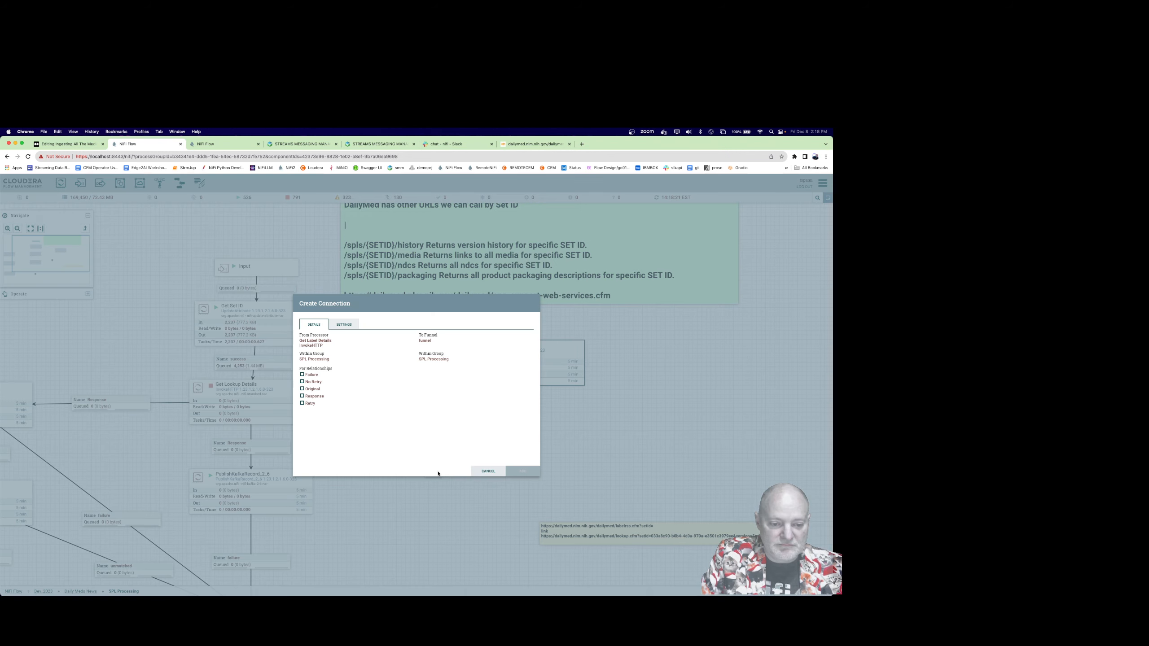
click(311, 396)
click(523, 471)
Step: Review the properties of the Get Label Details processor, including its HTTP URL
right_click(532, 348)
click(546, 351)
click(374, 333)
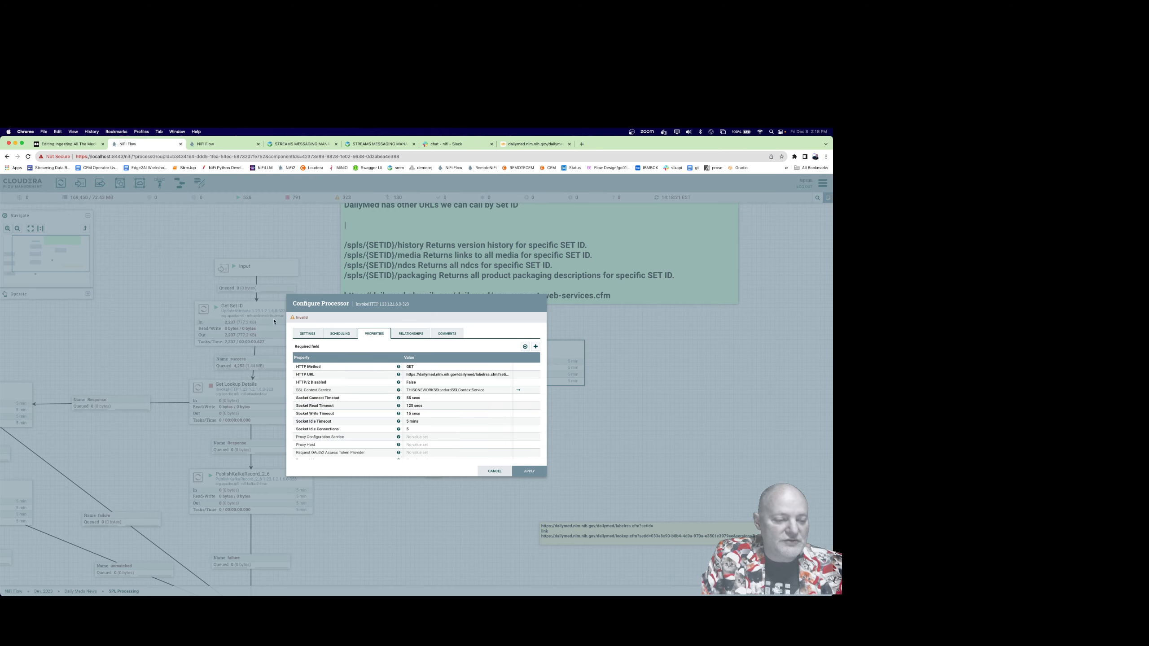
key(Escape)
Step: List the success queue feeding Get Lookup Details and check the name of the set ID attribute on the seventh flowfile
right_click(275, 322)
right_click(257, 365)
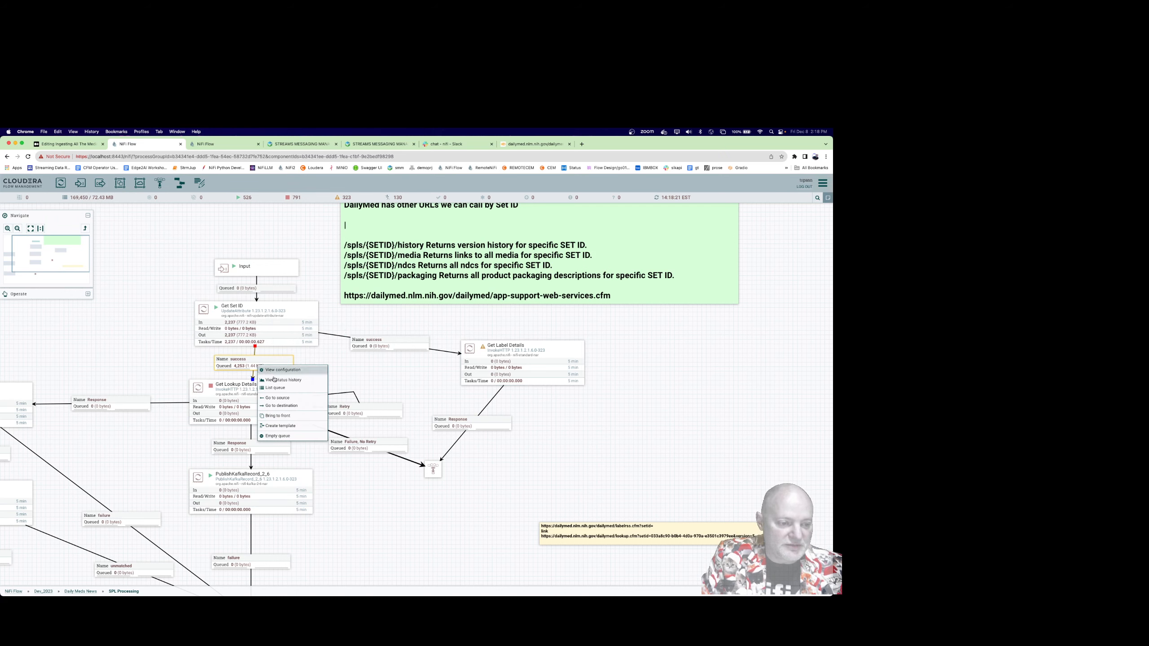
click(300, 388)
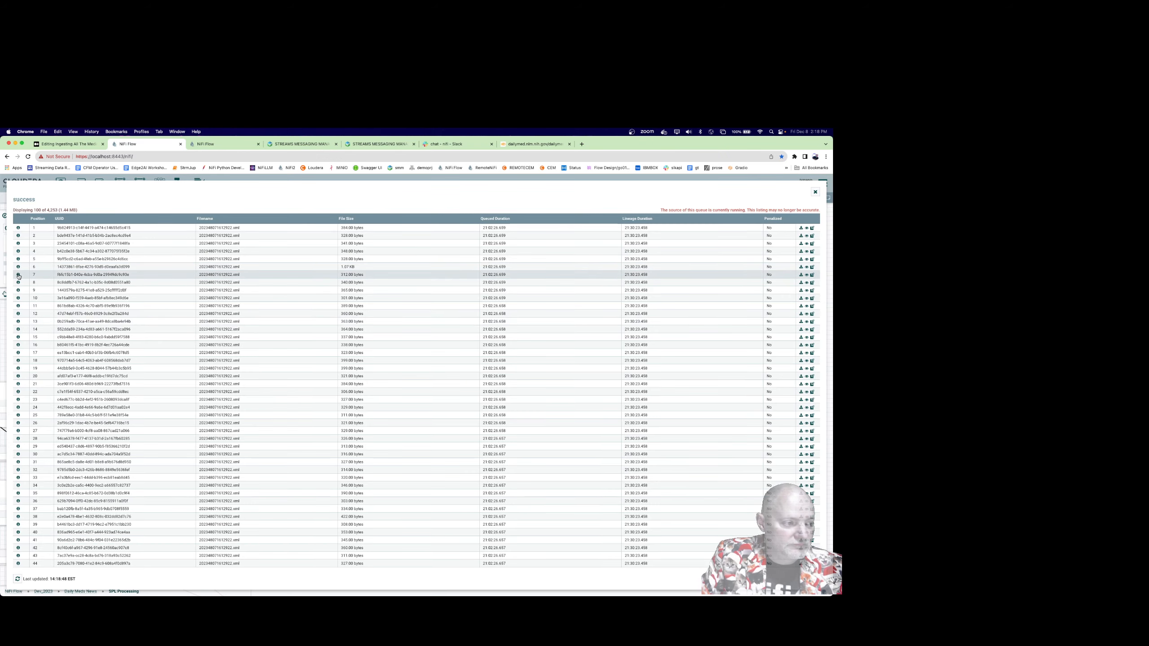
double_click(282, 274)
click(363, 327)
scroll(379, 365, down, 10)
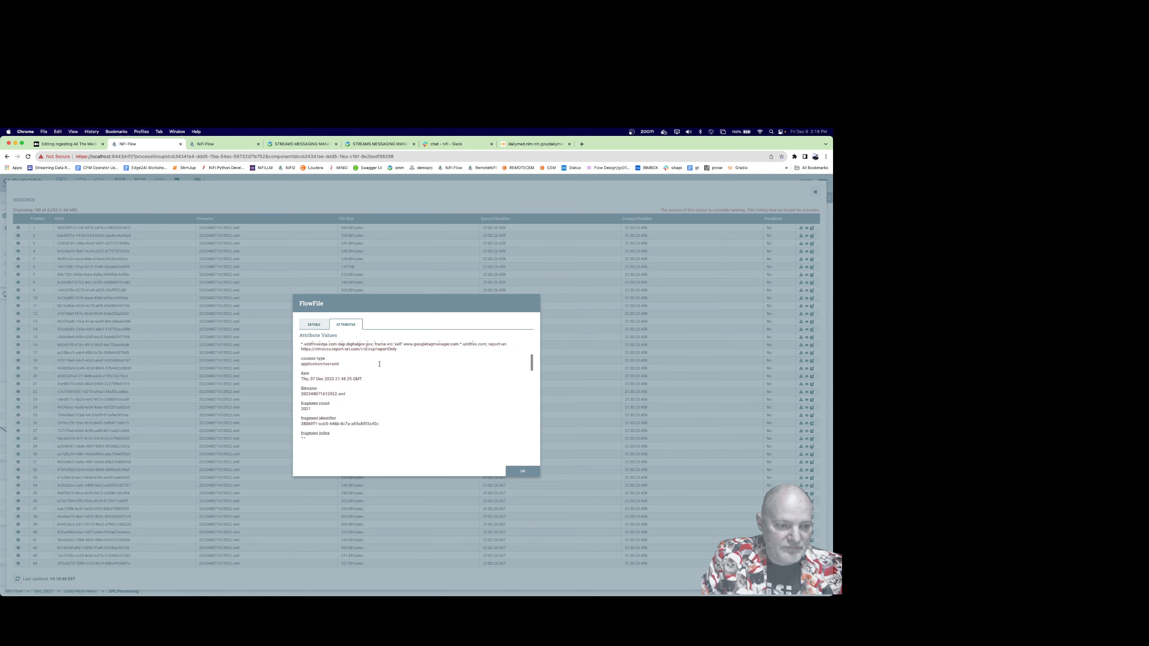
scroll(379, 366, down, 3)
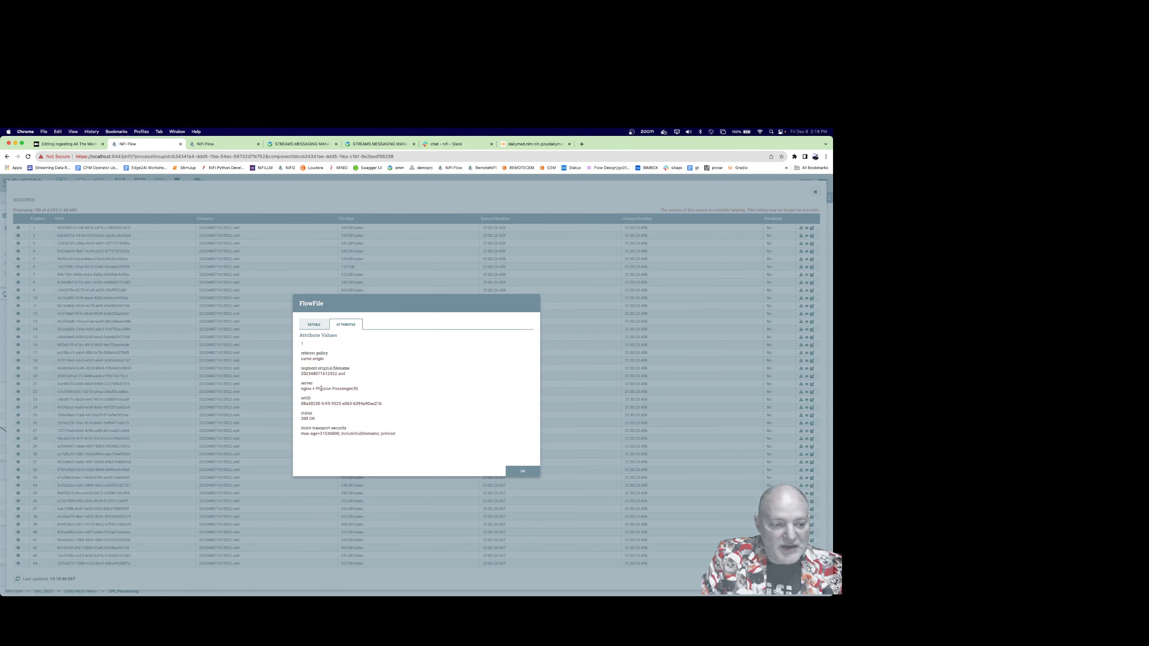
double_click(304, 398)
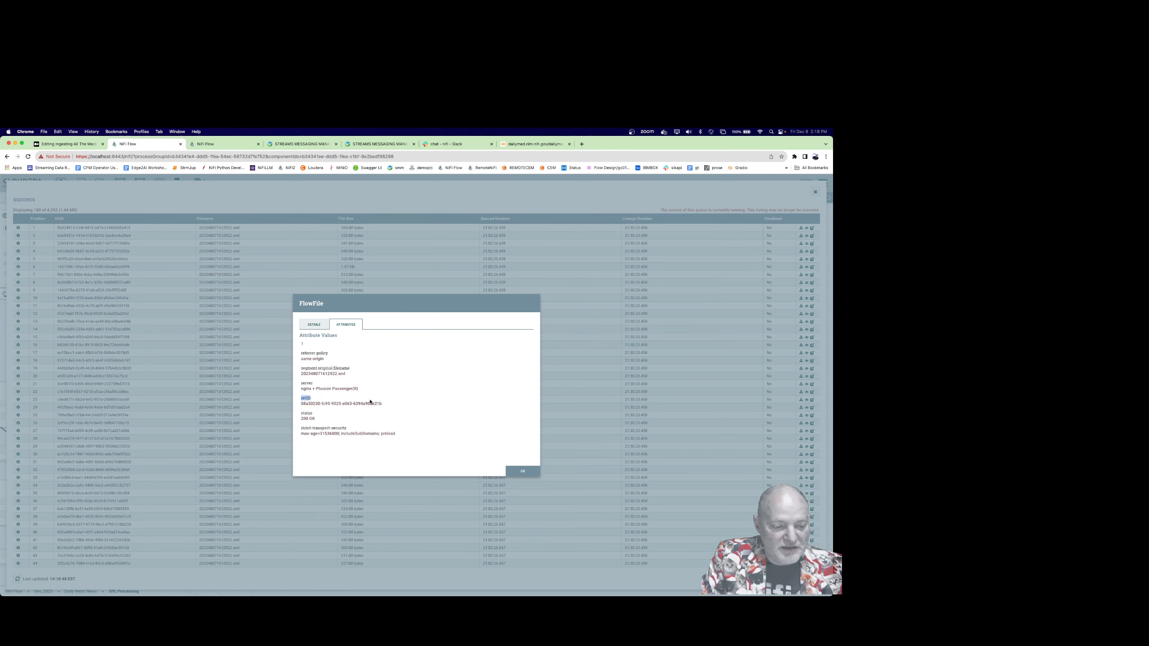
key(Escape)
key(Escape)
Step: Append the expression ${setID.trim()} to the setid parameter in Get Label Details' HTTP URL and apply the configuration
right_click(553, 353)
click(561, 361)
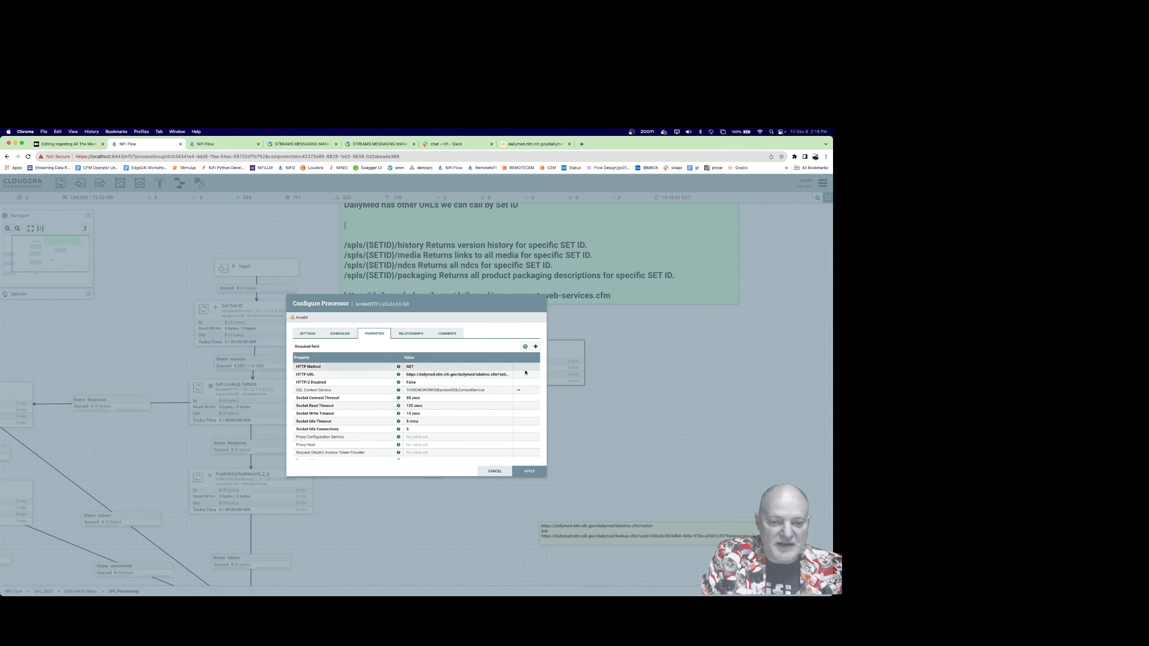
click(456, 374)
drag(505, 412, 618, 424)
click(592, 381)
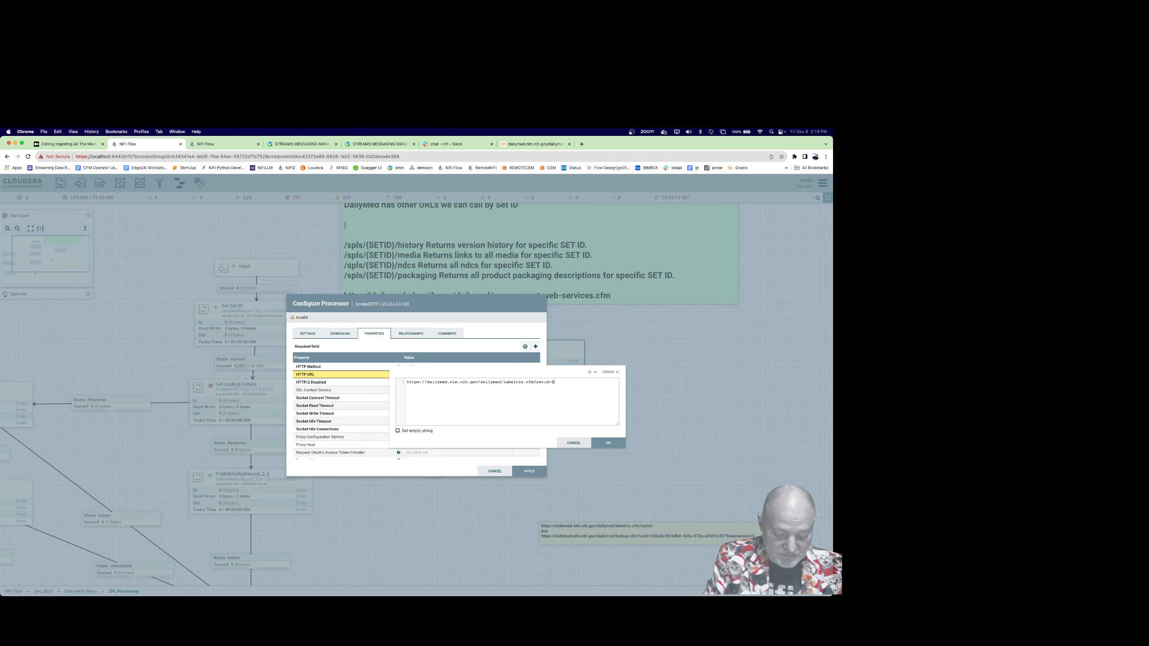
text(https://localhost:8443/nifi/?processGroupId=b3434166-ddd5-1fea-3064-caa75bffc44d&componentIds=)
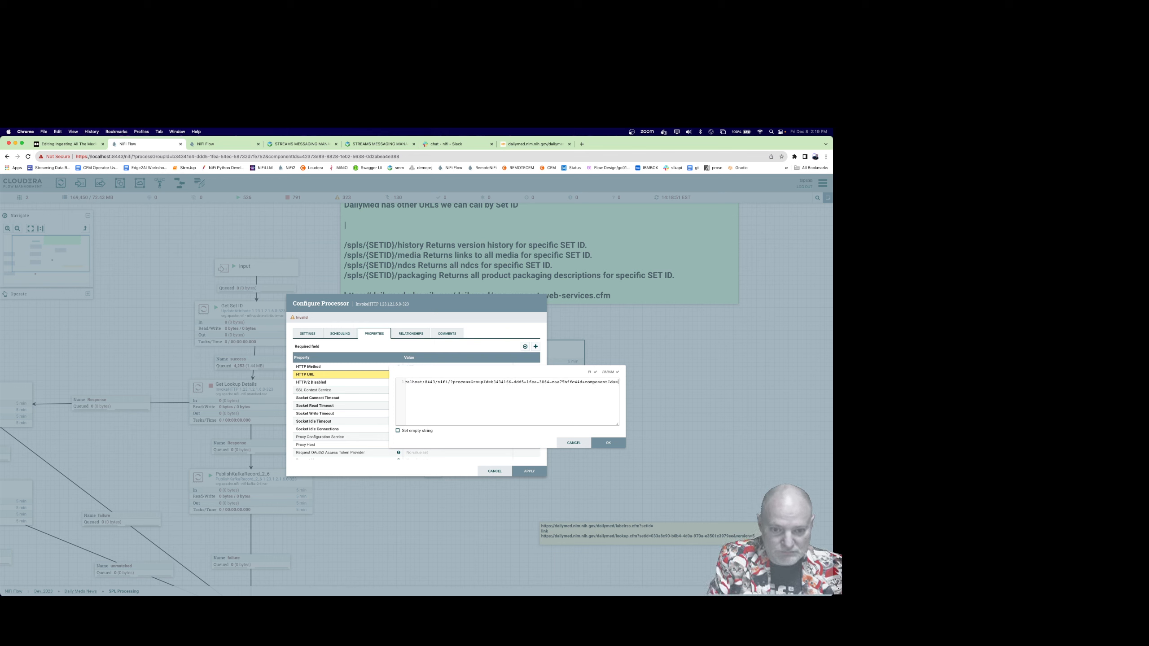
key(super+z)
text({setID.trim()
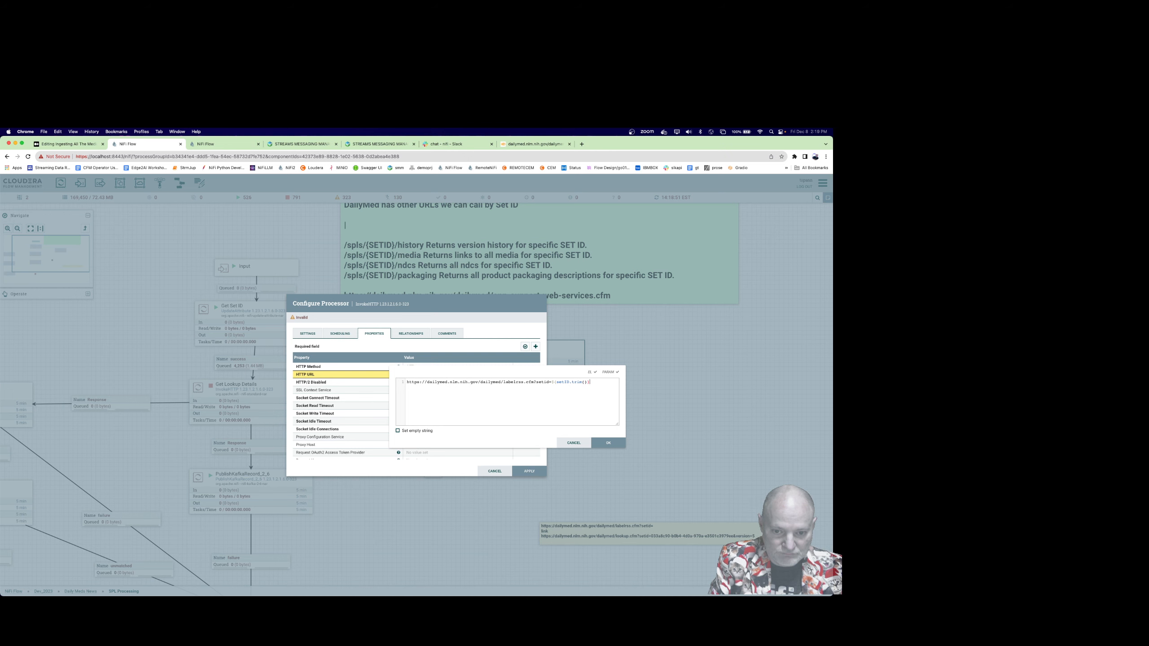
key(Return)
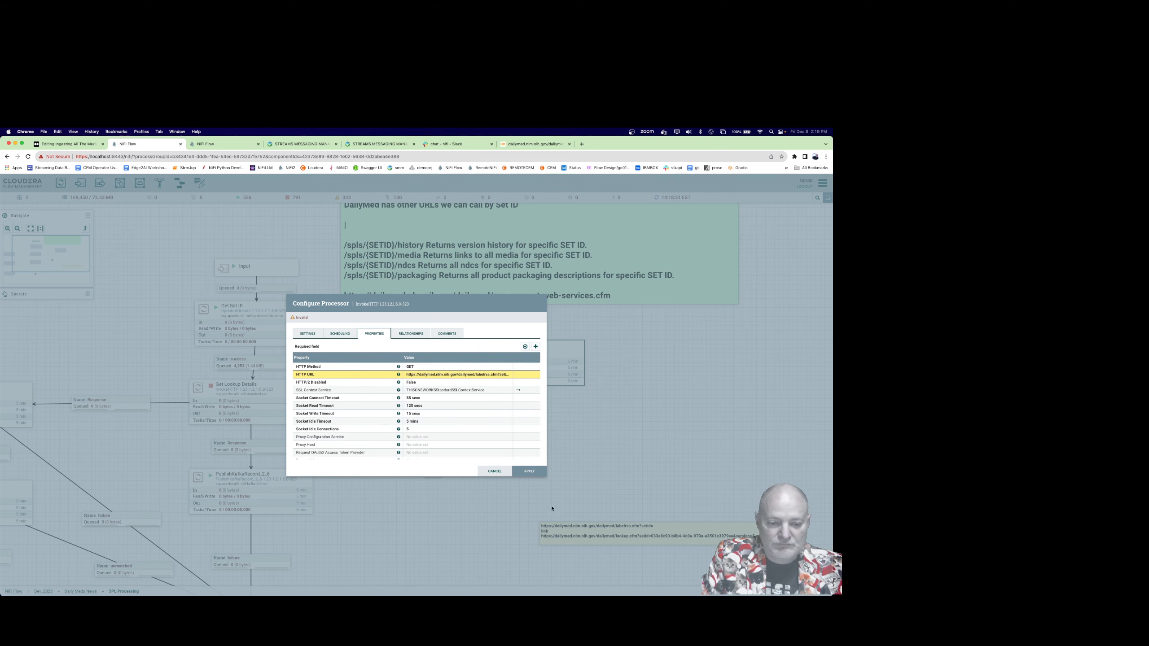
click(540, 471)
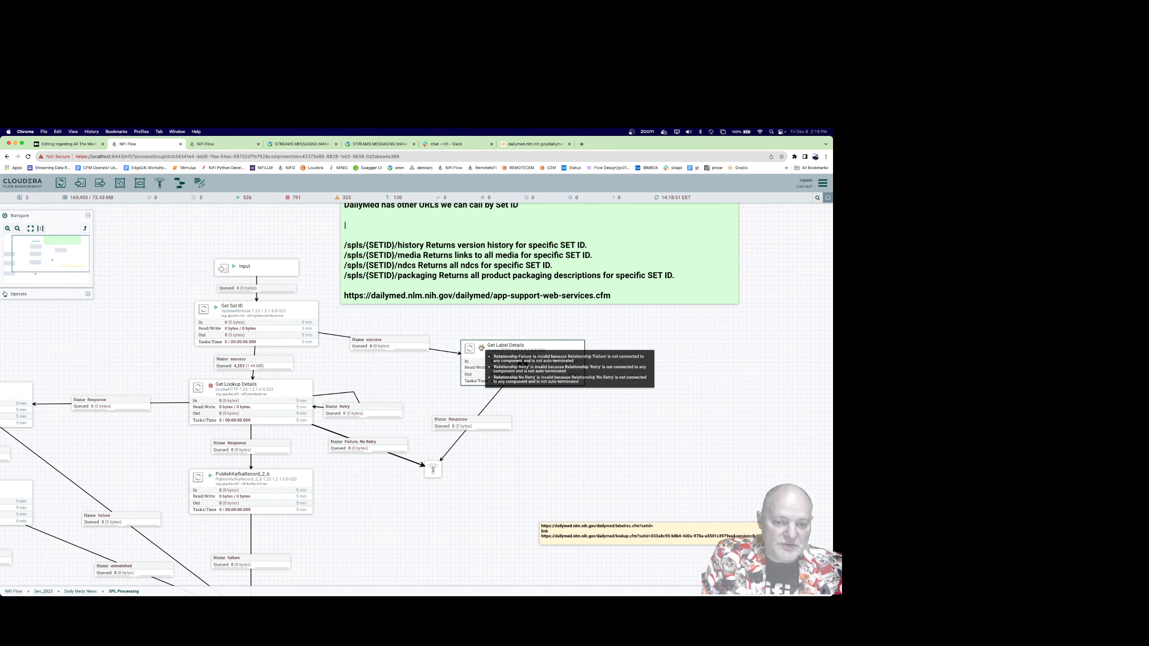
Step: Replace the Response connection from Get Label Details to the funnel with one for Failure and No Retry
right_click(520, 362)
click(524, 432)
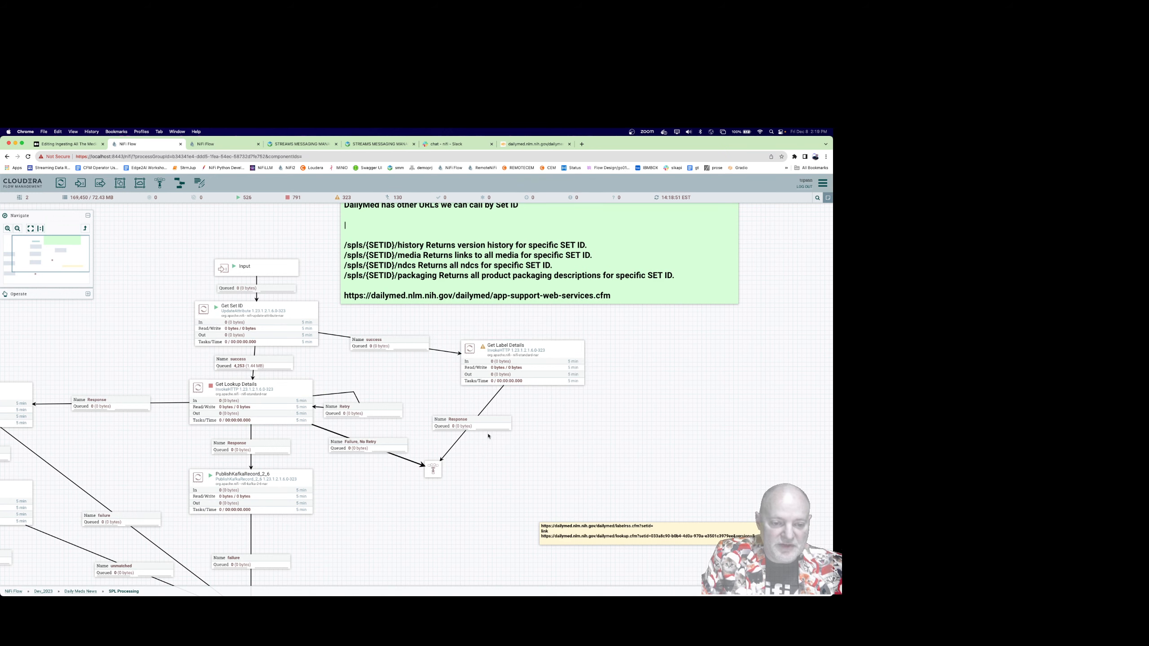
click(458, 431)
key(Delete)
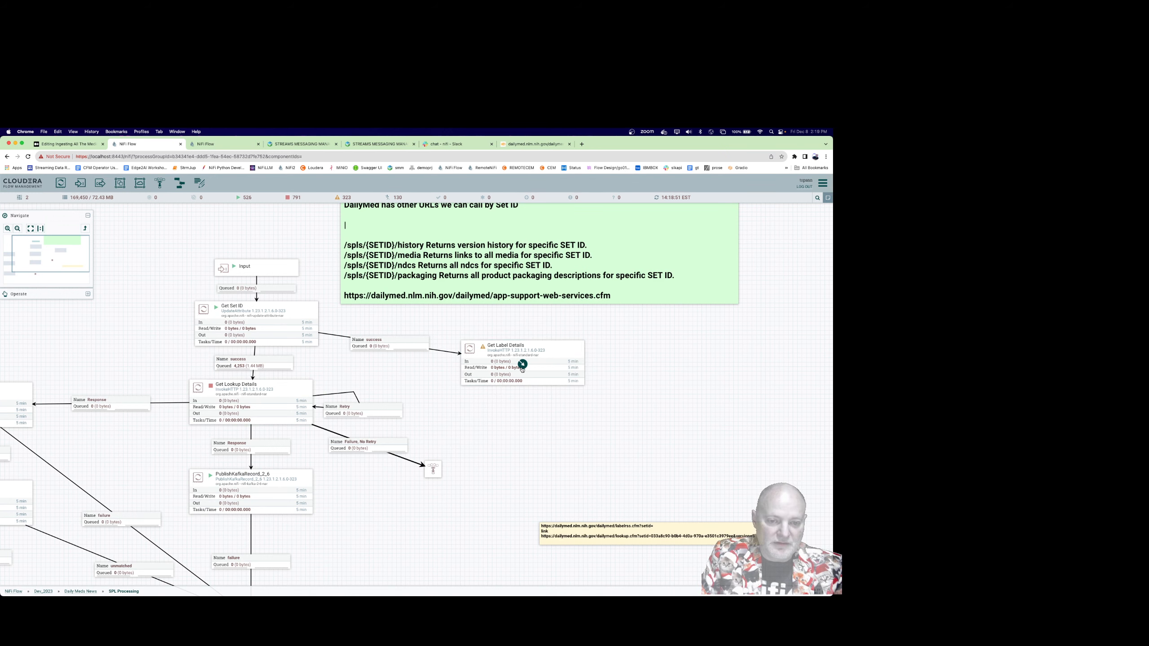
drag(522, 367, 435, 465)
click(302, 375)
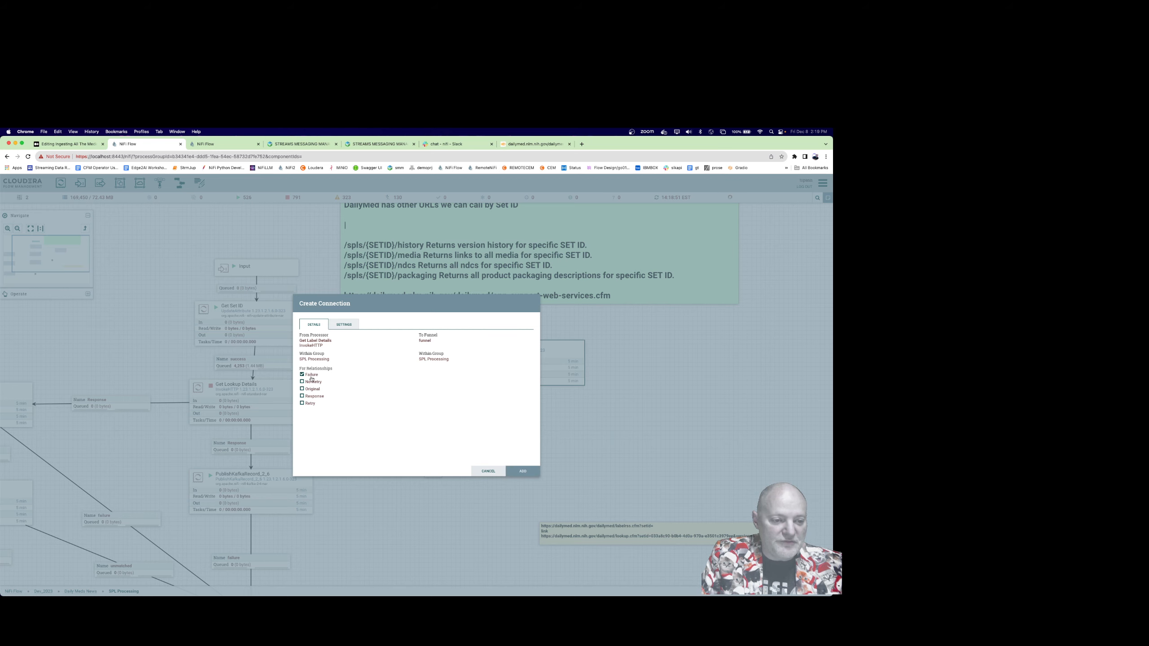
click(302, 381)
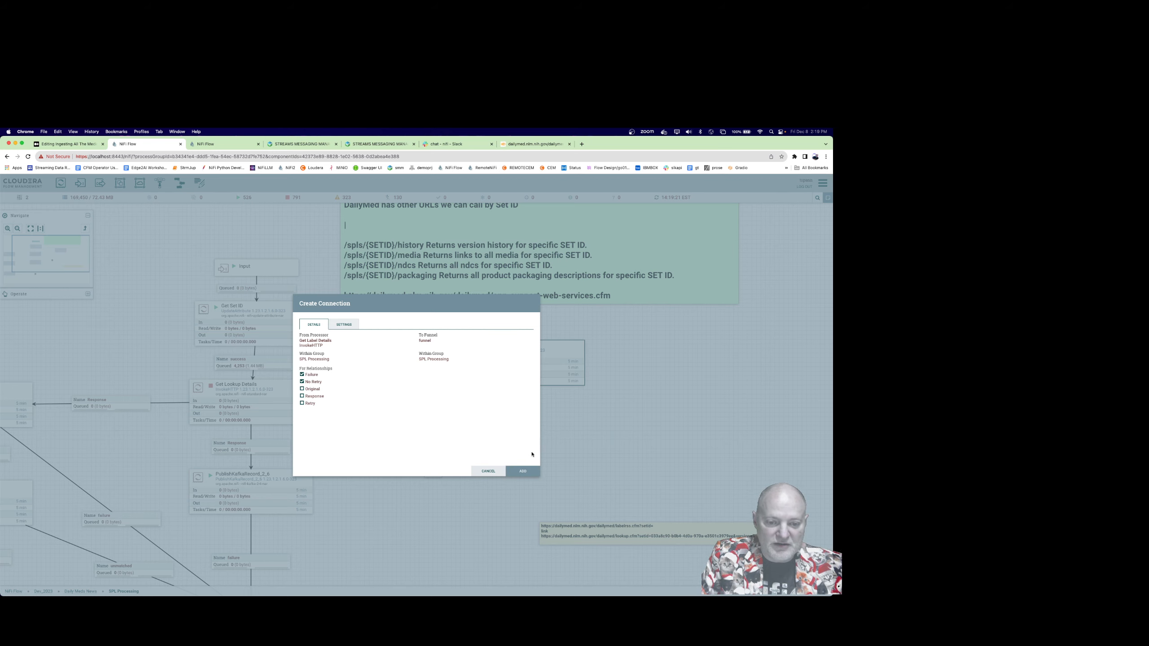
click(522, 471)
Step: Loop Get Label Details back to itself for the Retry relationship
drag(522, 363, 530, 386)
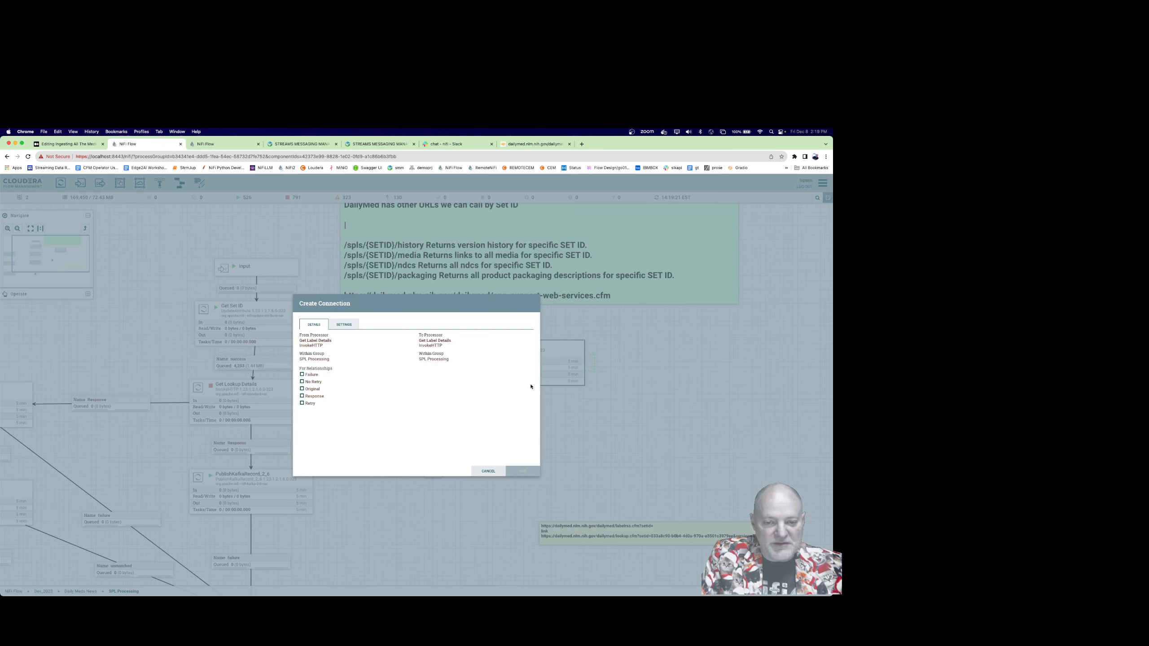
click(302, 402)
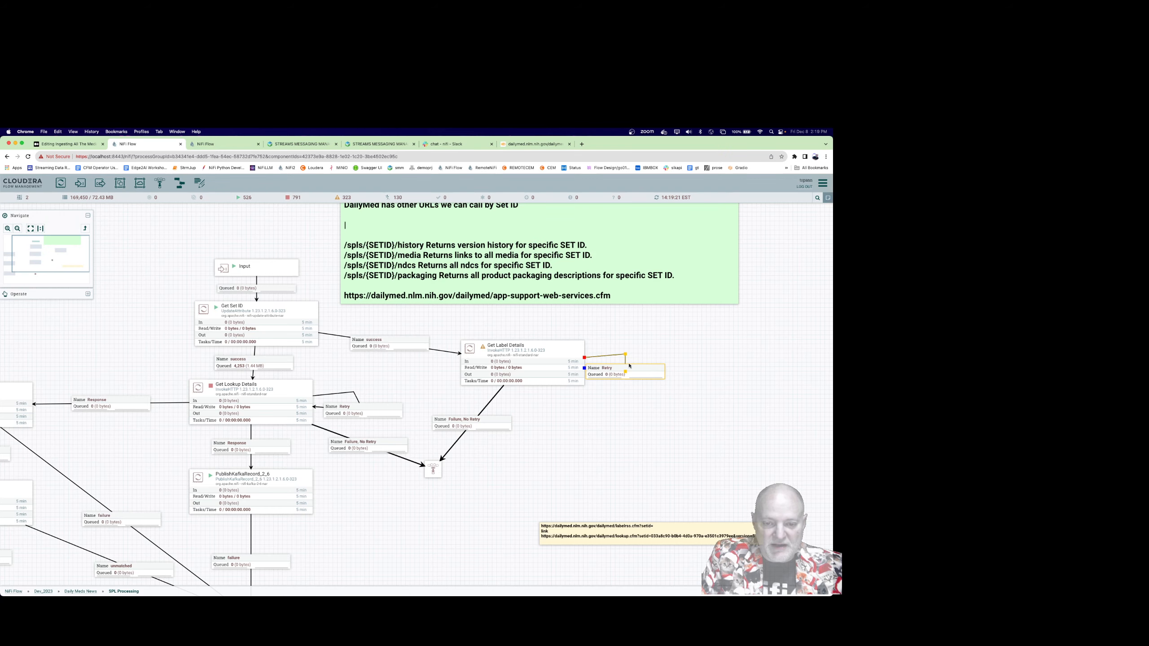
click(523, 471)
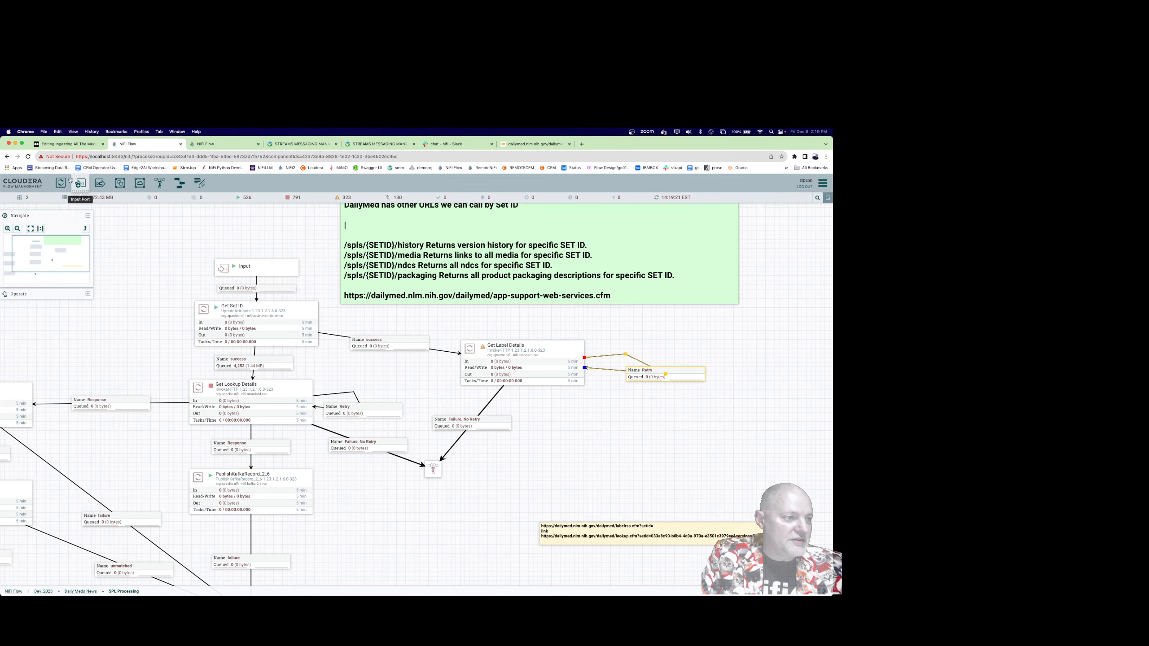
Step: Add an UpdateAttribute processor below Get Label Details and connect it for the Response relationship
drag(60, 182, 539, 450)
text(updatea)
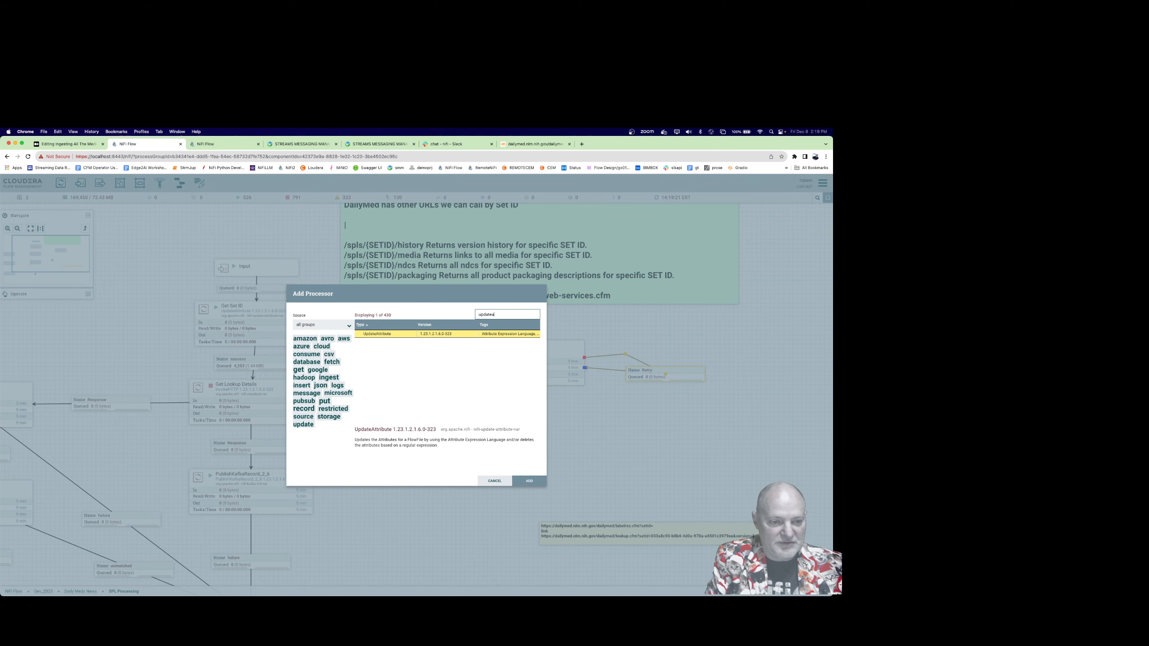
key(Return)
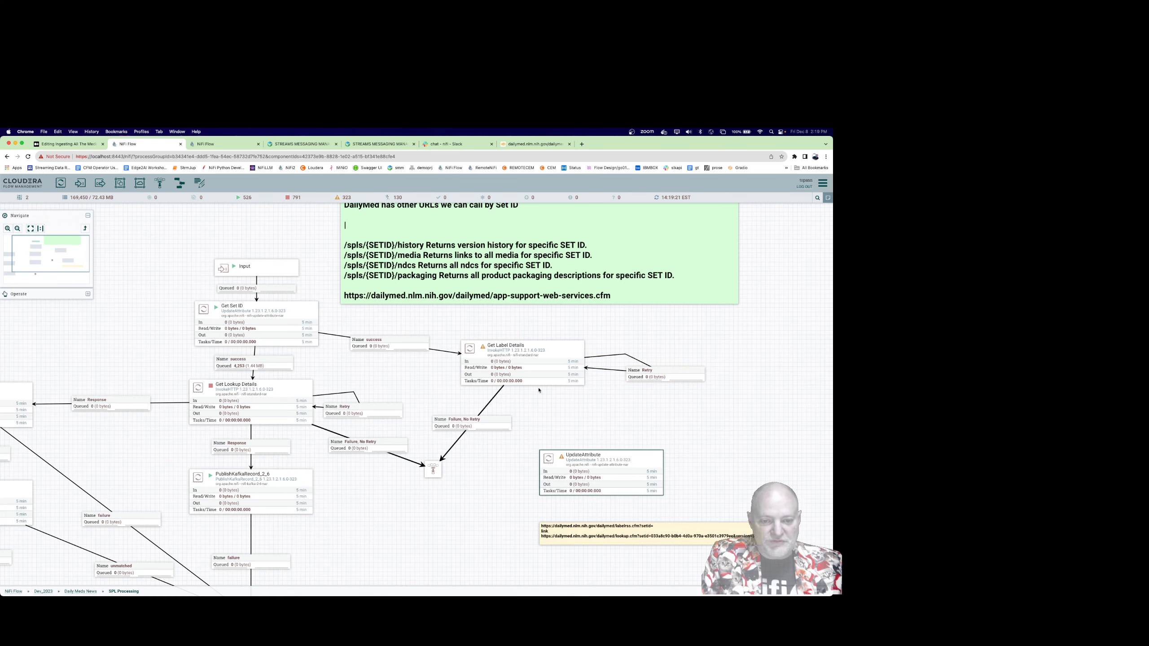
drag(523, 365, 566, 483)
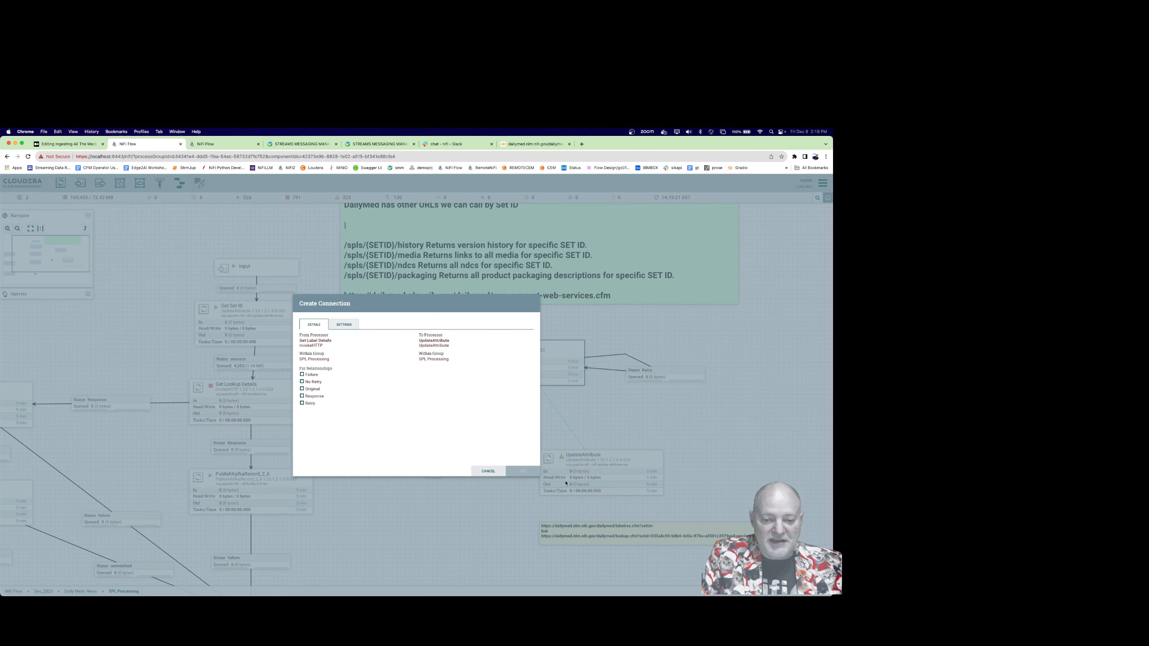
click(316, 398)
click(522, 471)
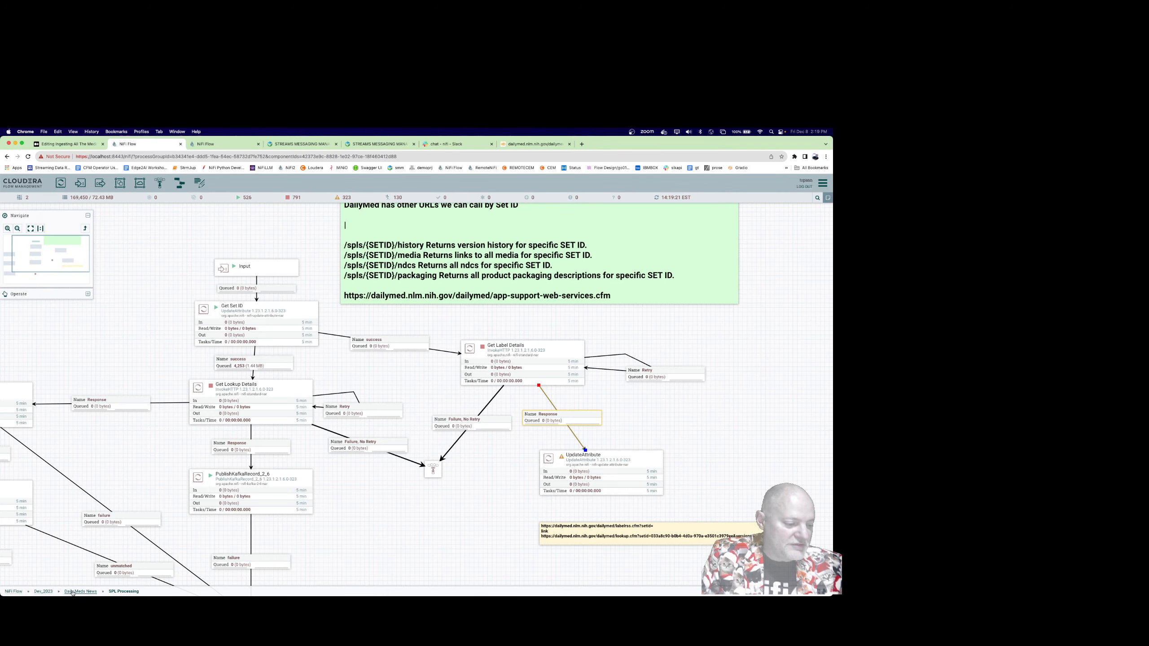
Step: Return to the Daily Meds News group, run its InvokeHTTP processor once, and refresh the flow
click(92, 589)
drag(532, 250, 367, 280)
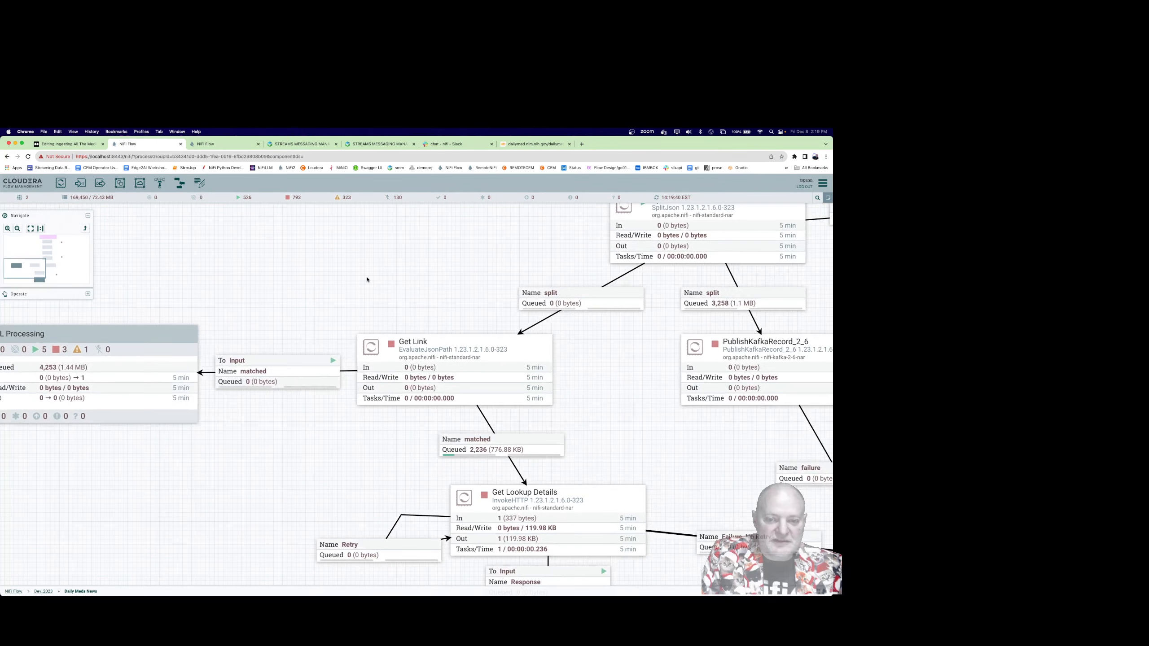
drag(632, 382, 500, 366)
drag(520, 319, 425, 530)
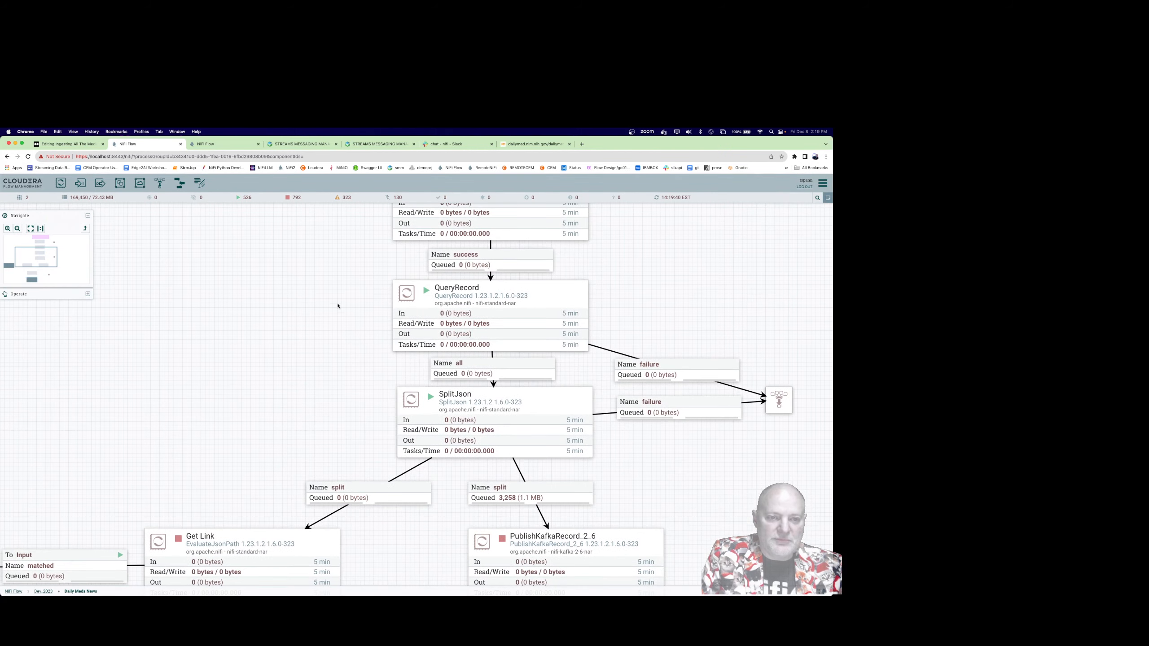
drag(491, 318, 453, 467)
drag(582, 379, 575, 461)
right_click(468, 333)
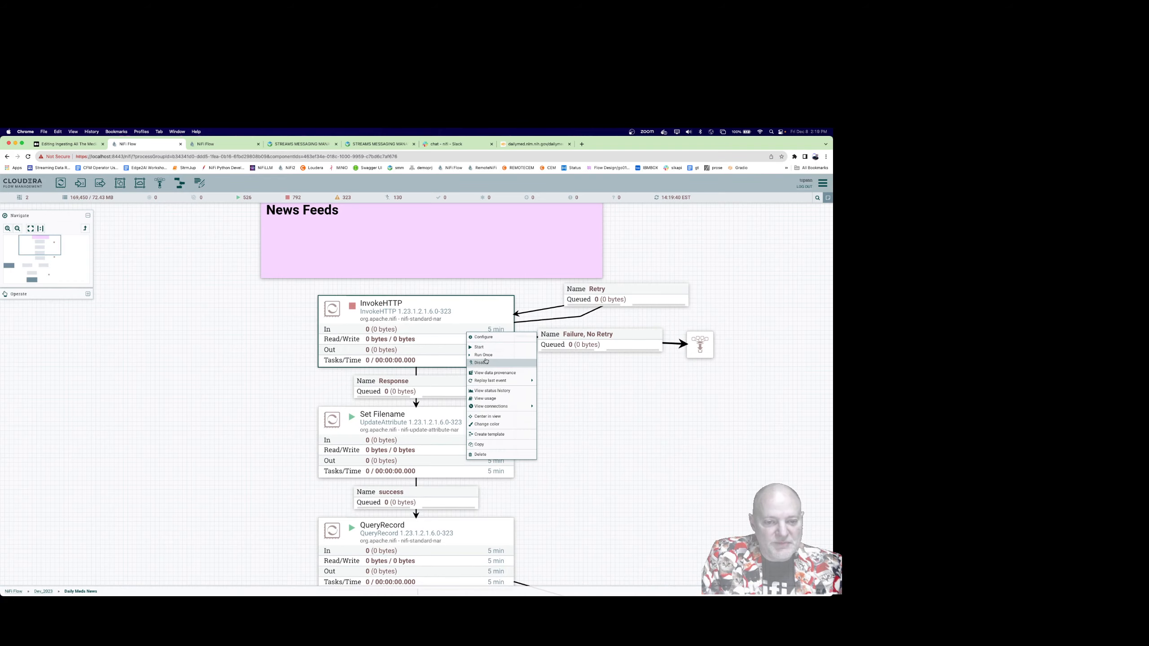
click(486, 359)
right_click(182, 309)
click(186, 312)
Step: Start the Get Link processor and refresh the flow so the split records reach SPL Processing
drag(192, 334, 349, 312)
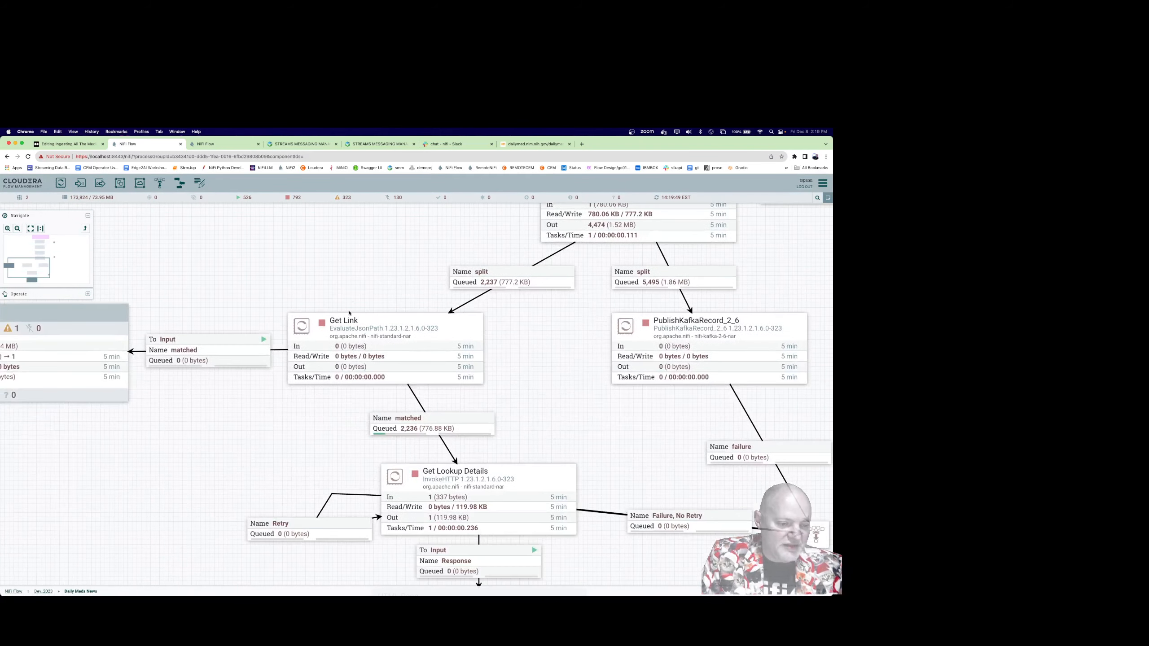
right_click(425, 341)
click(448, 354)
right_click(502, 353)
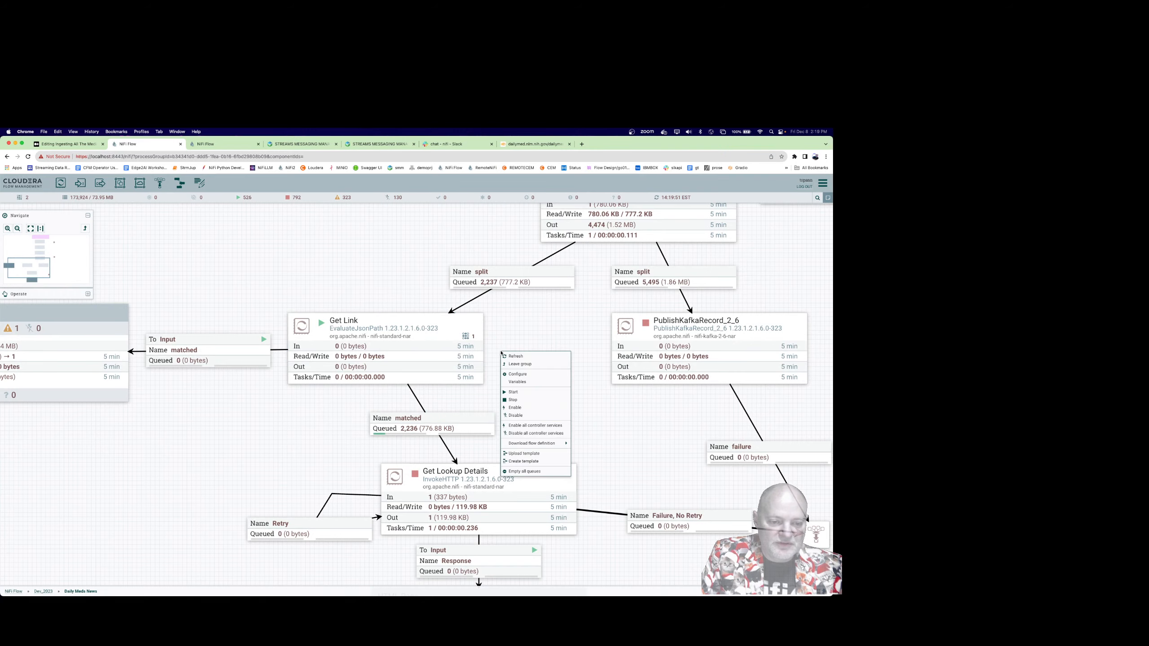
click(511, 357)
Step: Enter the SPL Processing group, run Get Label Details once, and check its error bulletin
drag(27, 358, 295, 357)
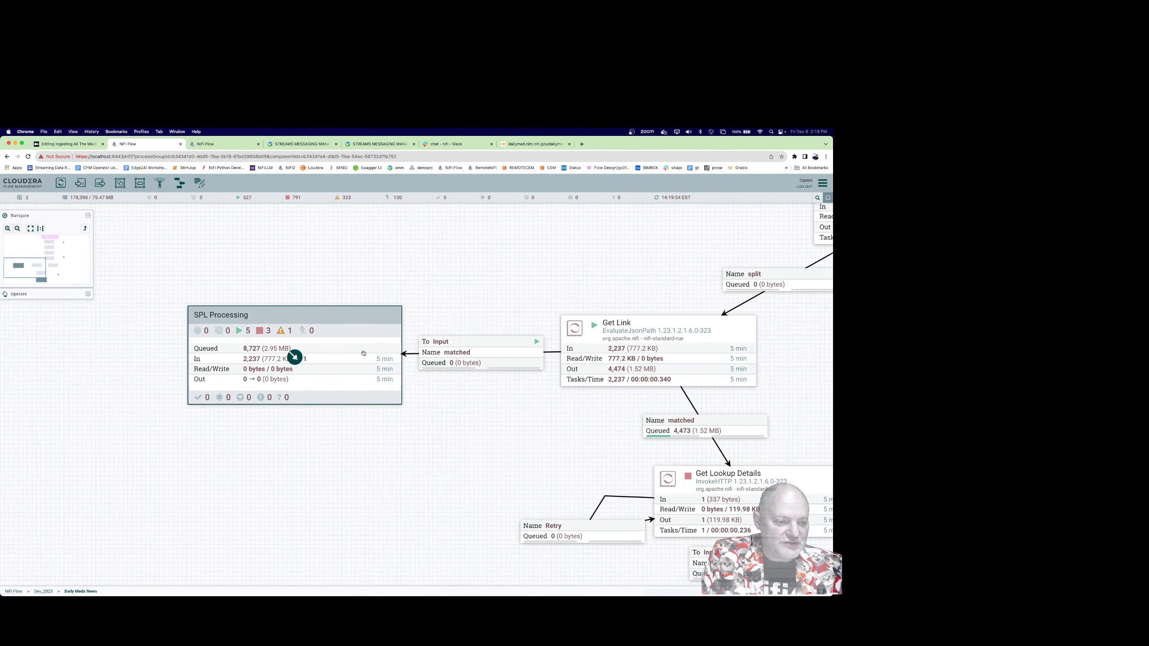
double_click(295, 356)
right_click(339, 361)
click(344, 367)
scroll(424, 390, up, 1)
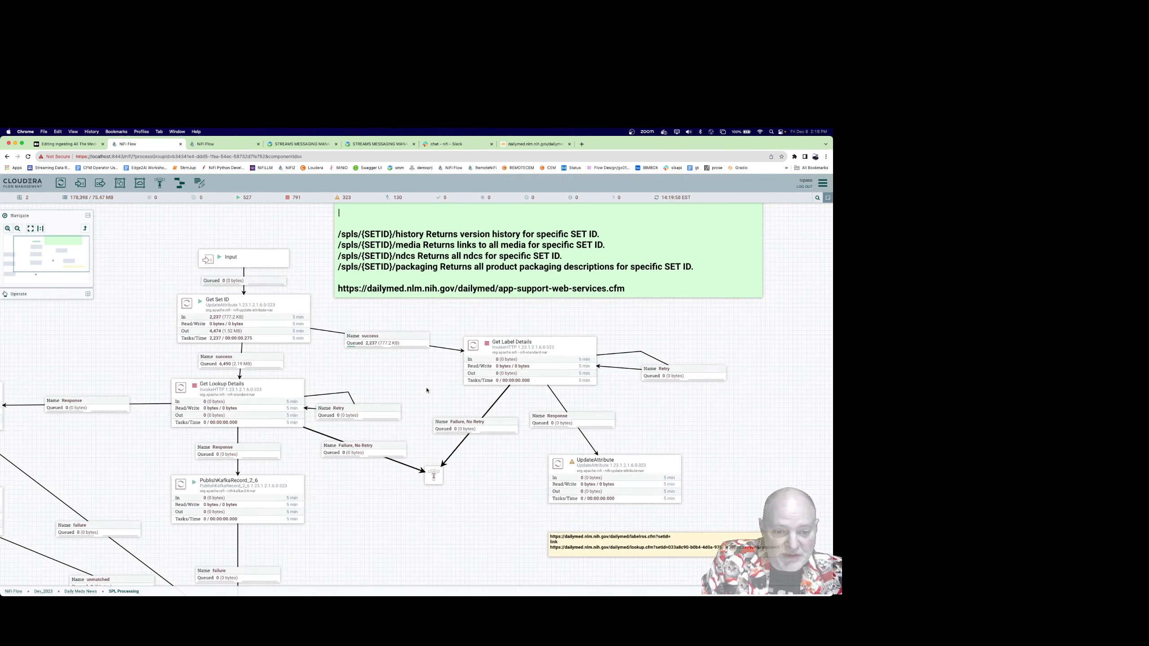
drag(424, 390, 356, 404)
right_click(509, 367)
click(519, 390)
right_click(600, 339)
click(607, 345)
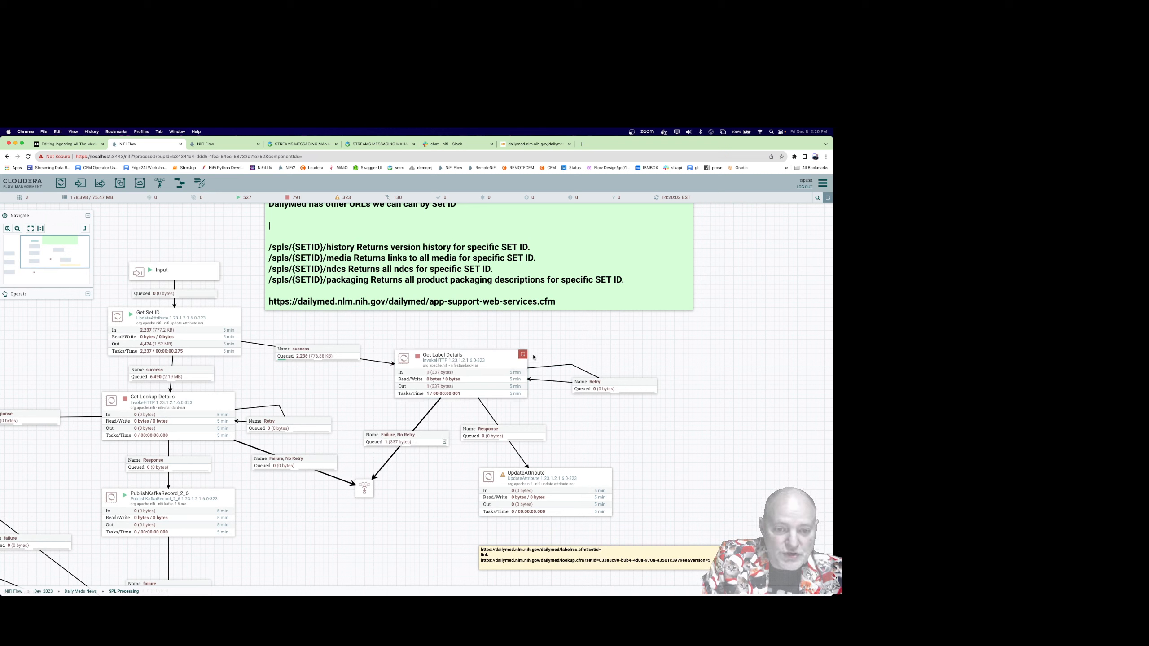
mouse_move(523, 356)
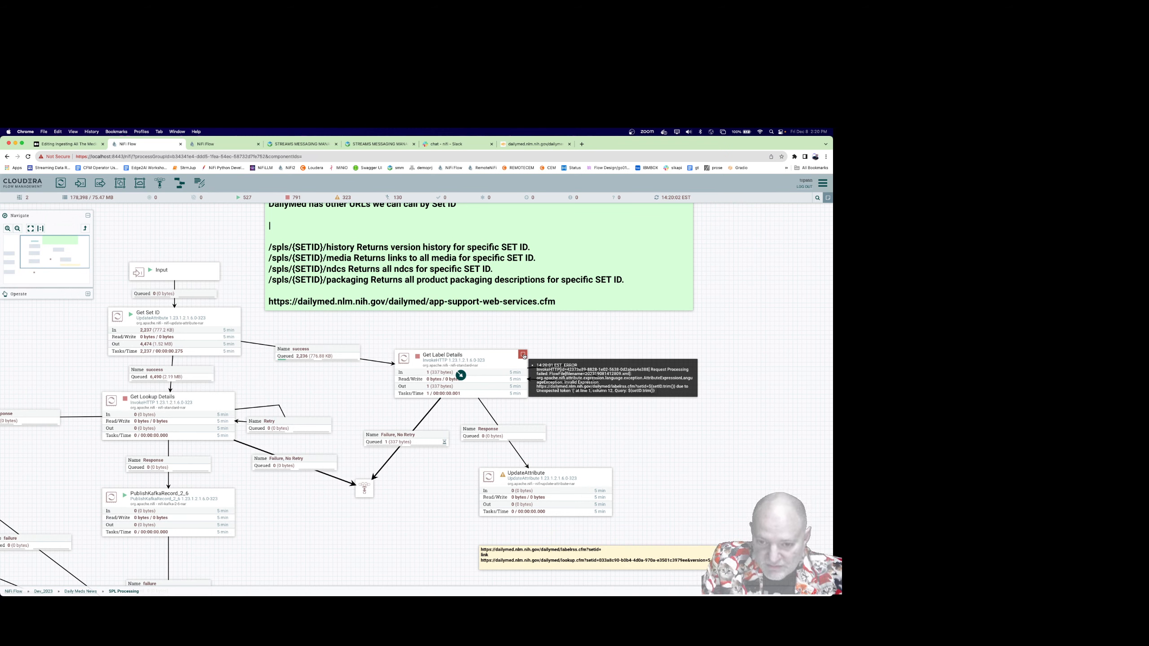
Step: Search the attributes of a flowfile queued between Get Set ID and Get Label Details for setID
right_click(310, 356)
click(340, 381)
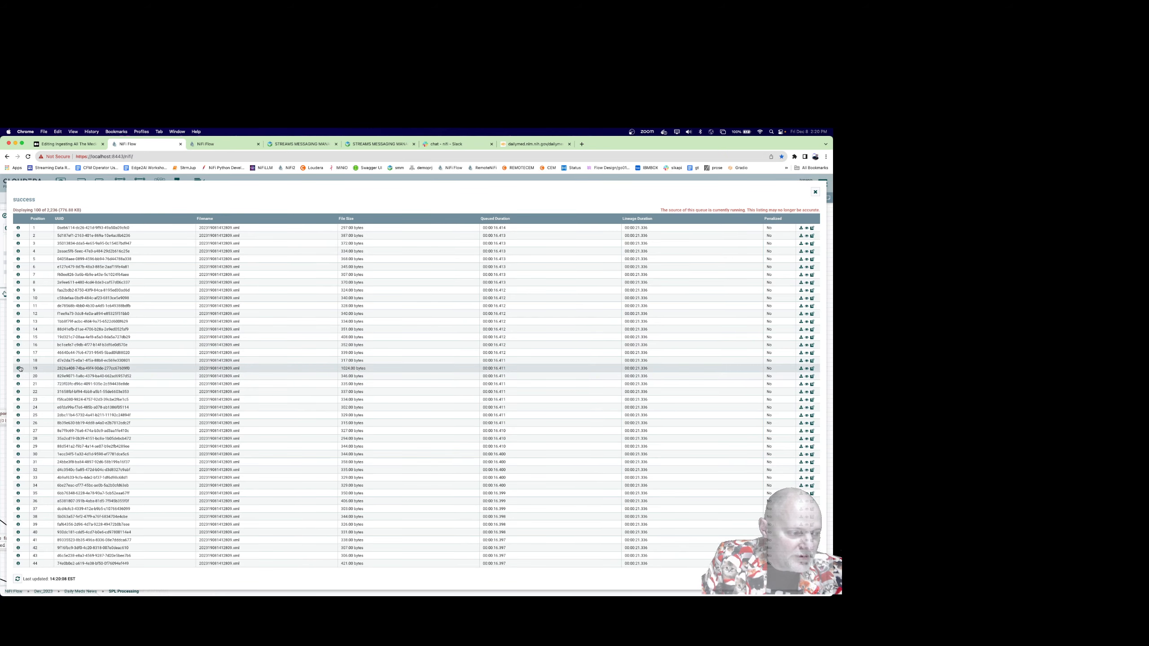
click(18, 368)
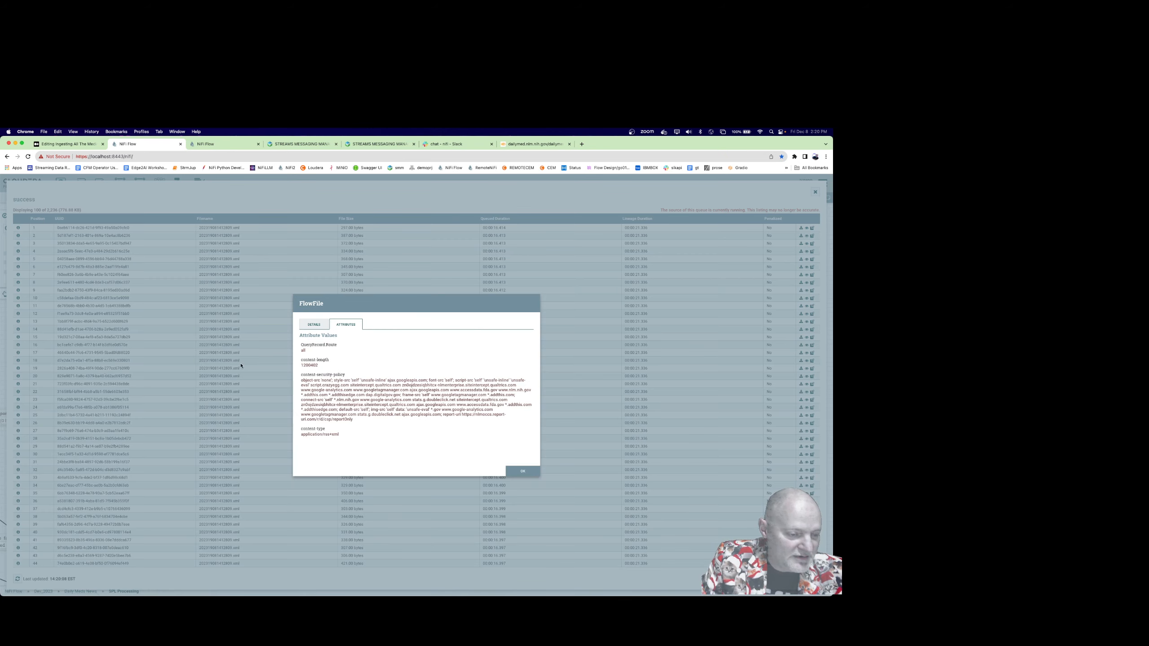
key(super+f)
text(set)
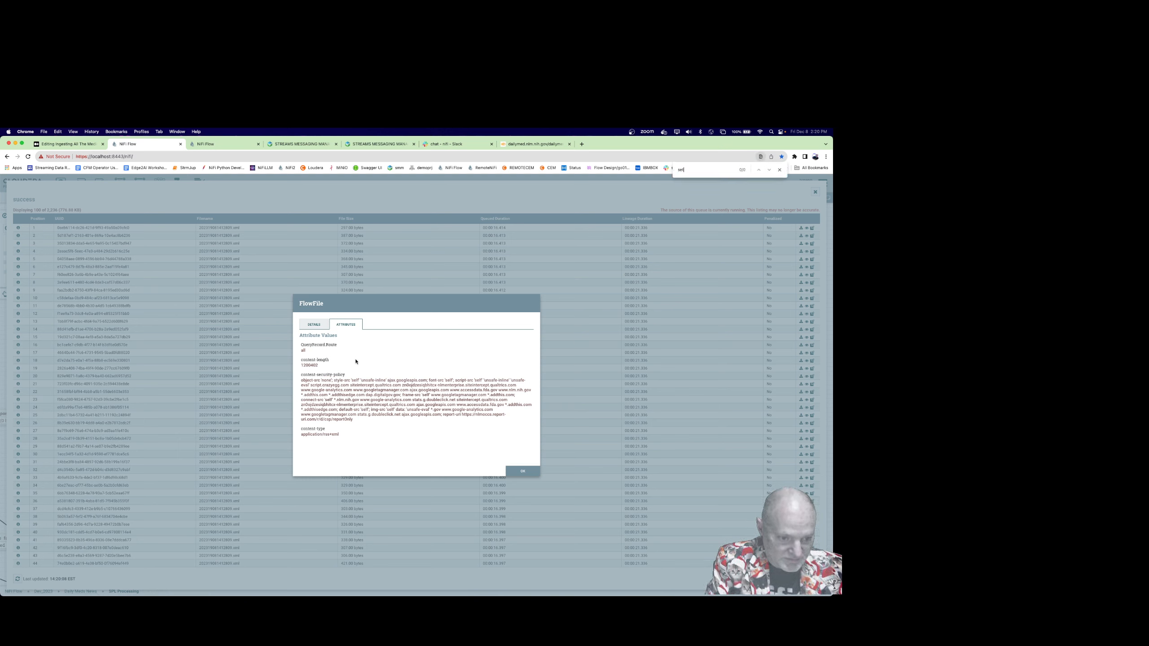
text(ID)
key(super+shift+g)
key(super+shift+g)
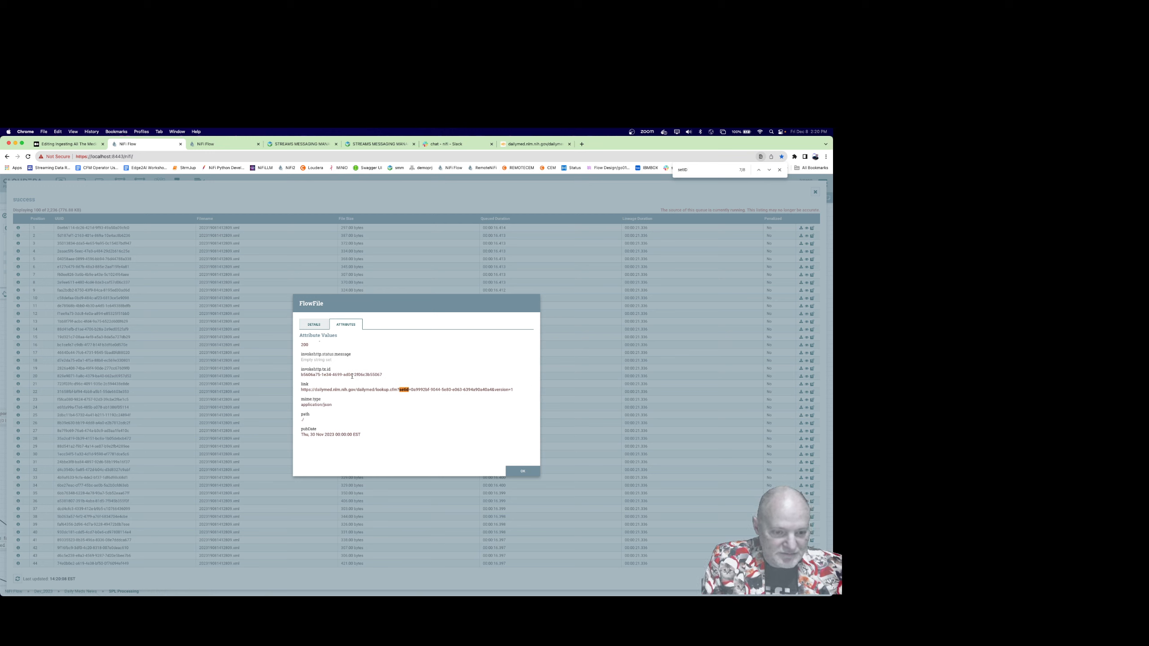
key(super+g)
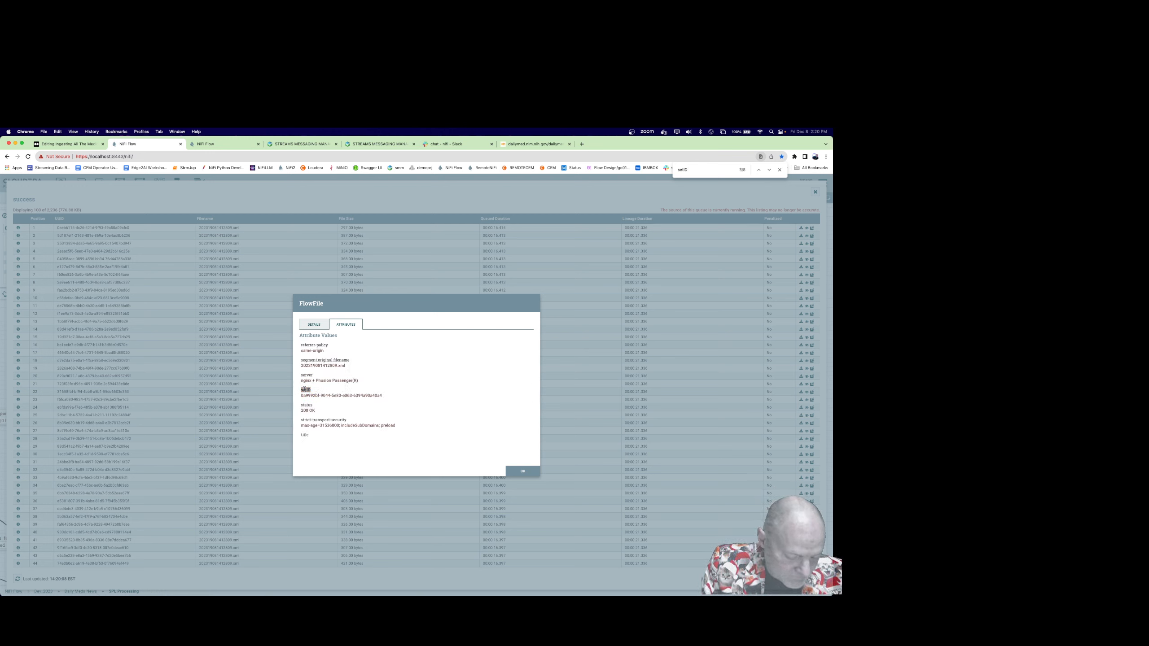
click(522, 471)
key(Escape)
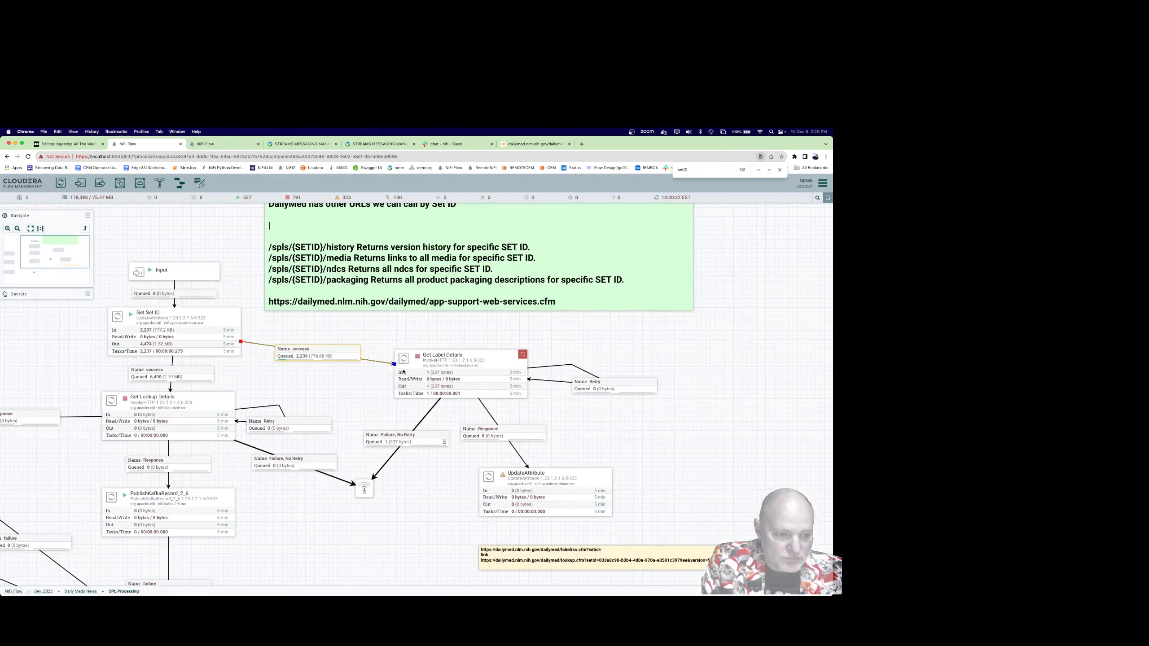
Step: Remove .trim() from Get Label Details' HTTP URL so the setid parameter uses ${setID}, and apply the configuration
right_click(523, 372)
click(498, 369)
click(452, 375)
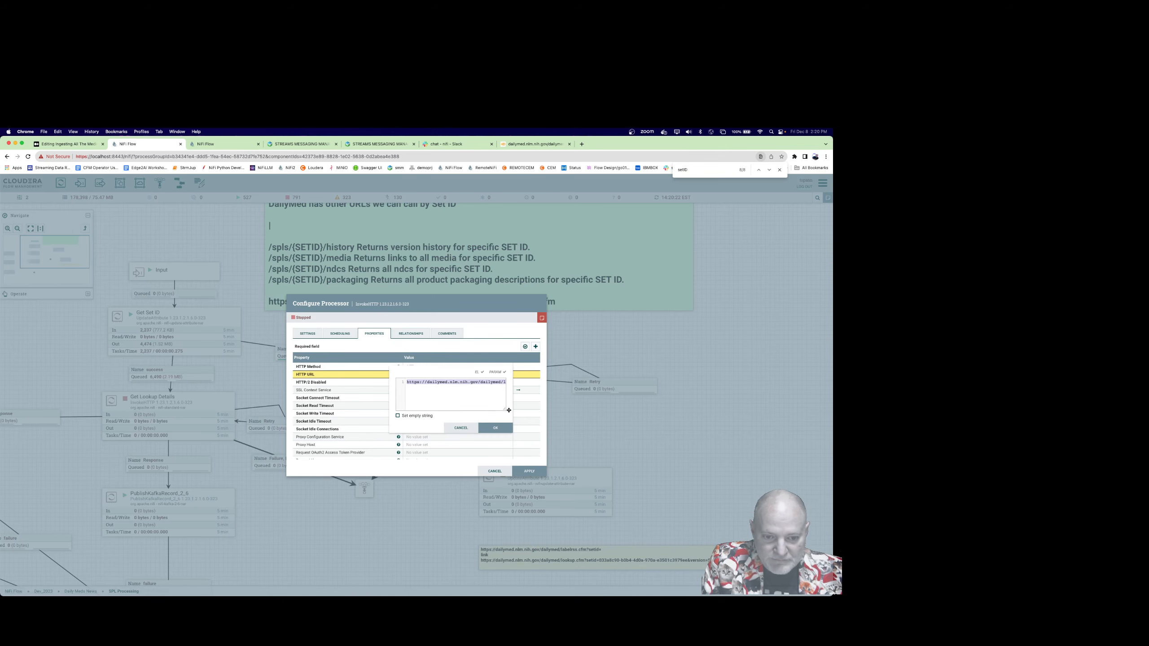
drag(508, 410, 684, 427)
click(571, 382)
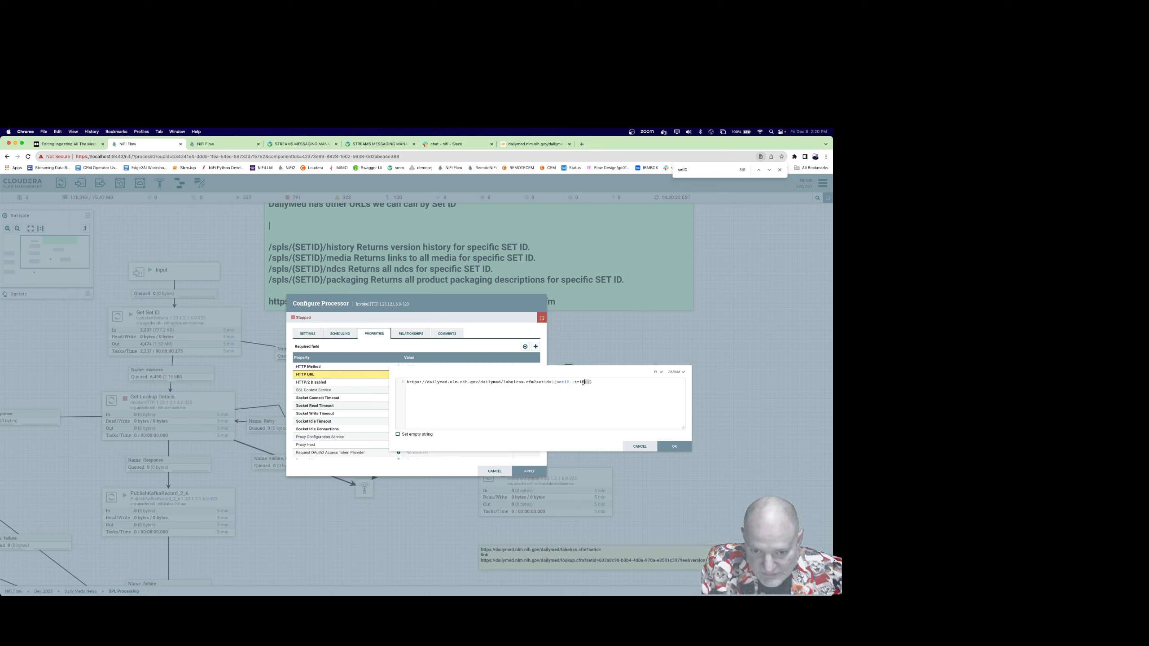
key(BackSpace)
key(BackSpace)
key(BackSpace)
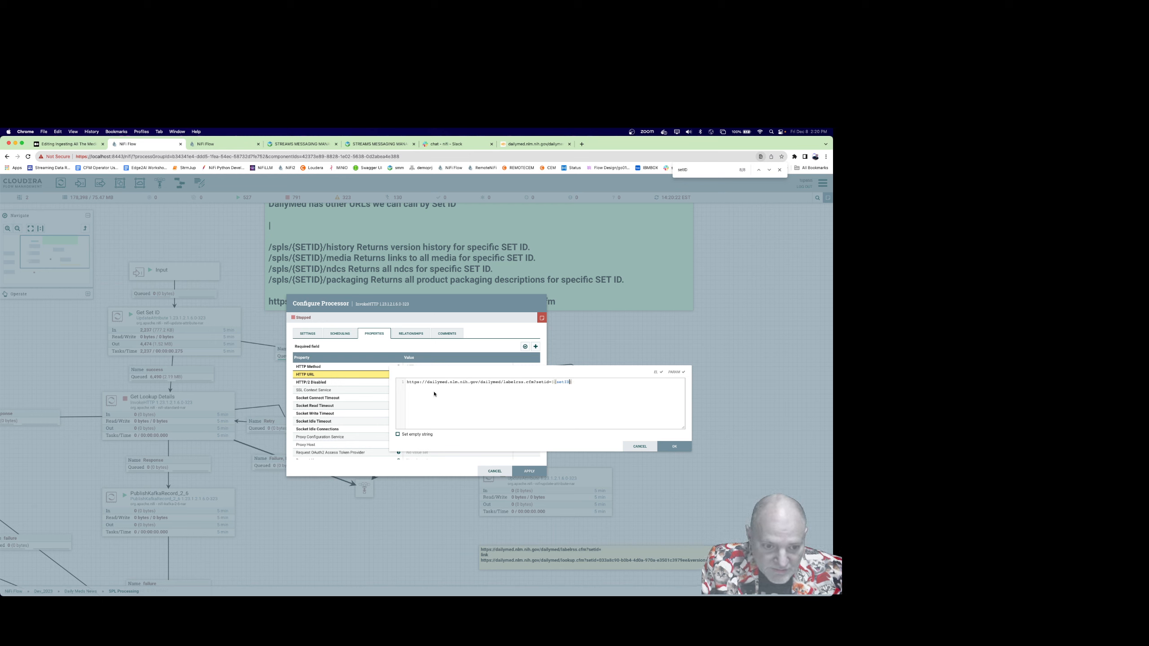
click(675, 447)
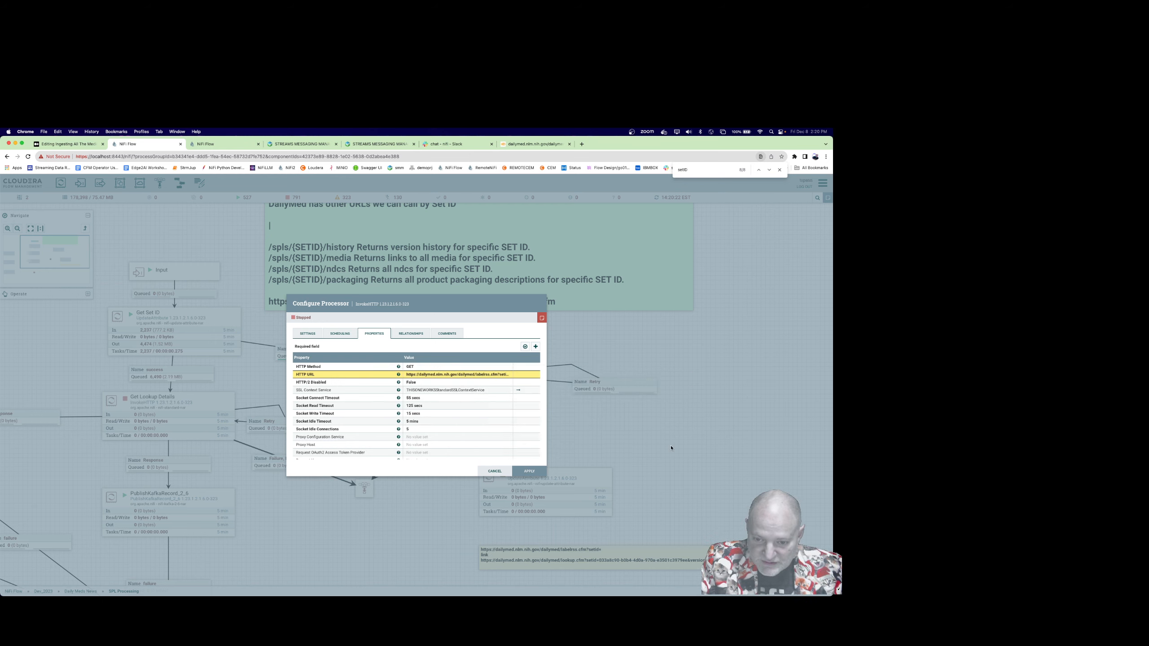
click(529, 471)
Step: Run Get Label Details once with the corrected URL and refresh the flow
right_click(467, 376)
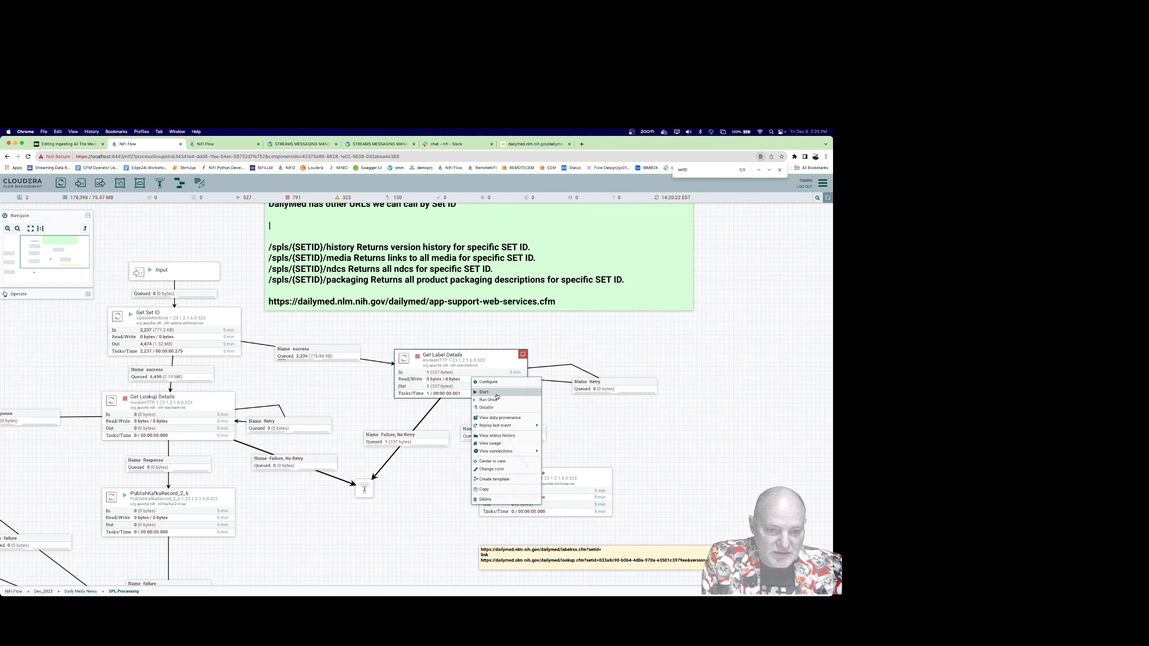
click(486, 398)
right_click(636, 352)
click(640, 355)
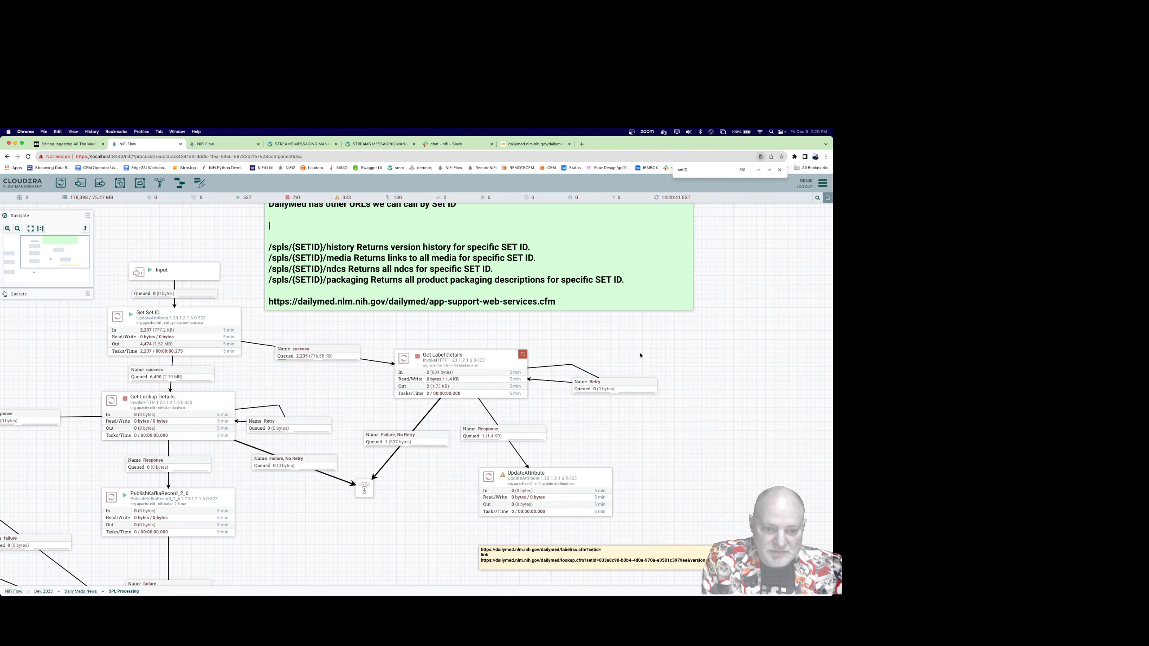
Step: Inspect the attributes and content of the flowfile queued in Get Label Details' Response connection
right_click(532, 426)
click(524, 465)
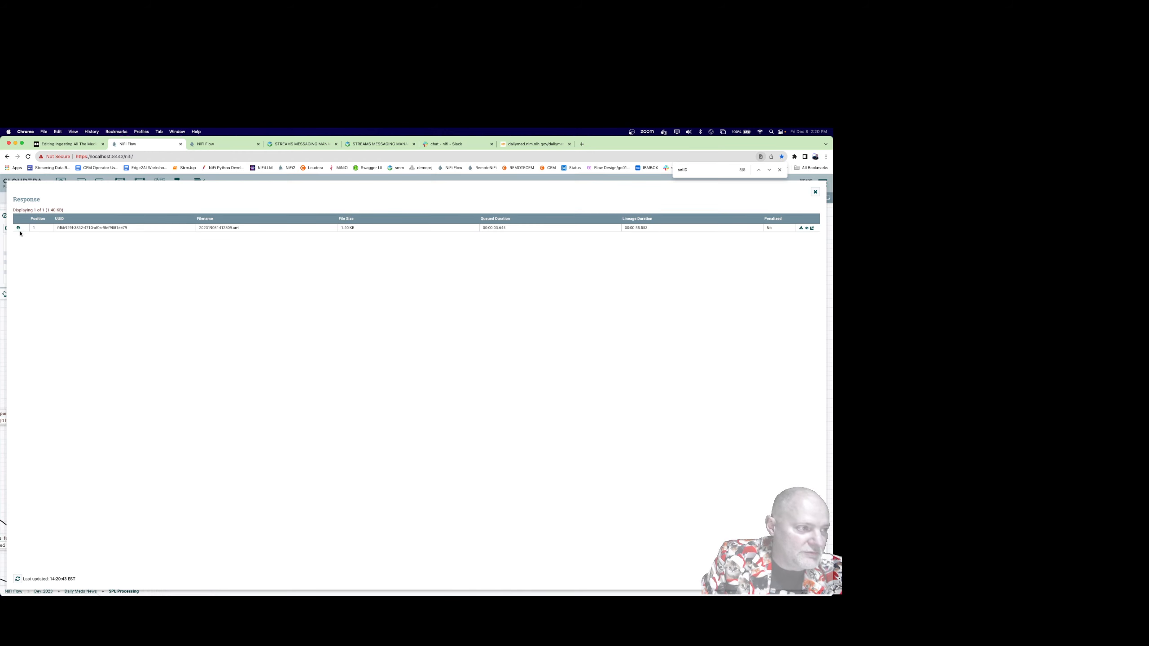
click(18, 228)
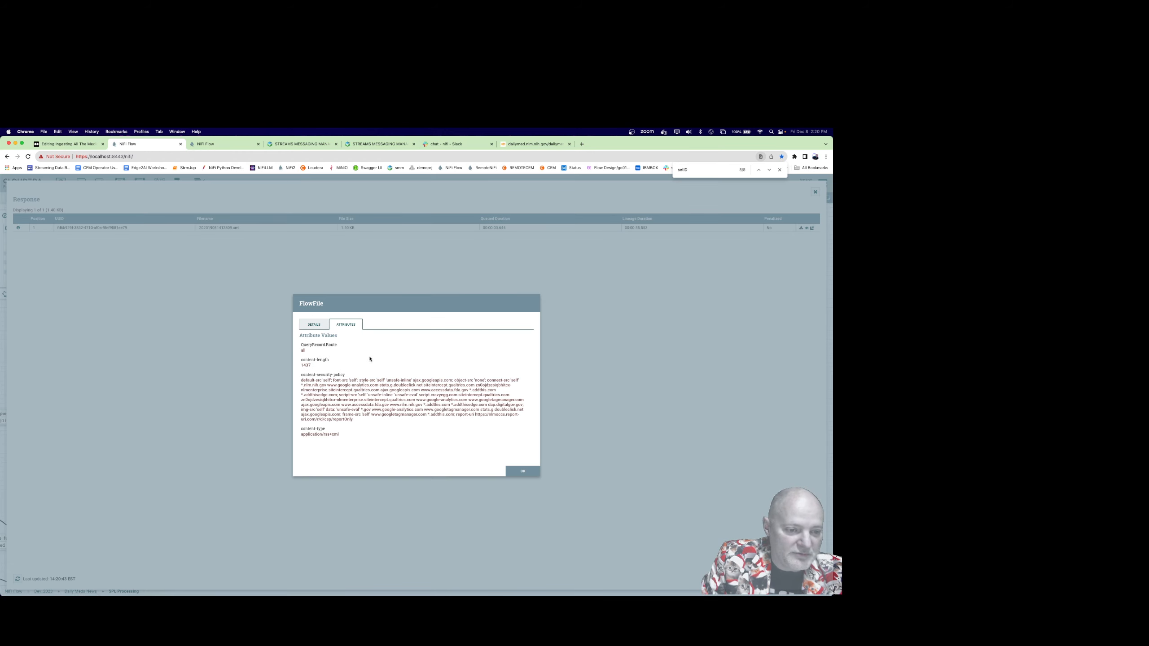
scroll(323, 361, down, 5)
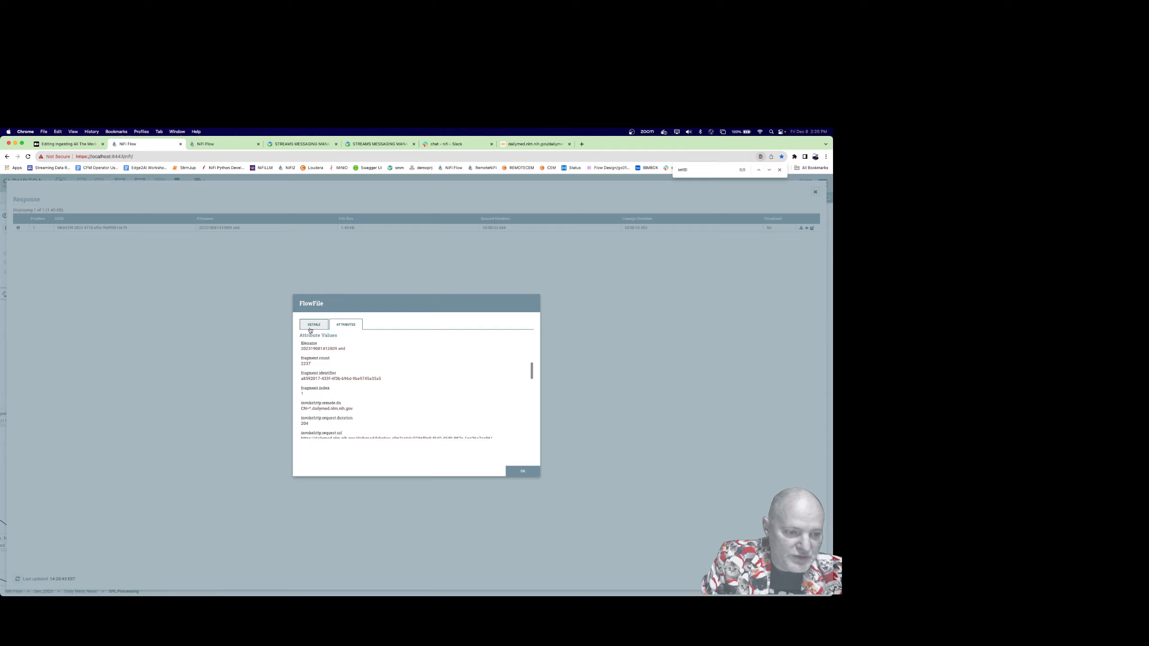
click(313, 325)
click(471, 420)
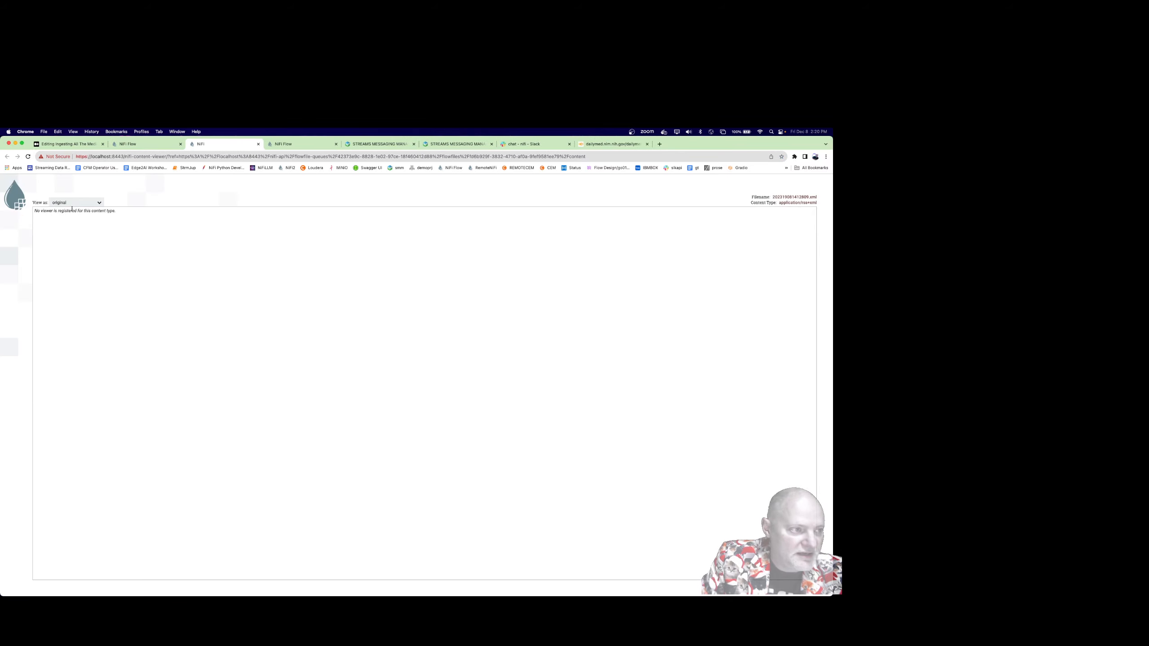
click(258, 144)
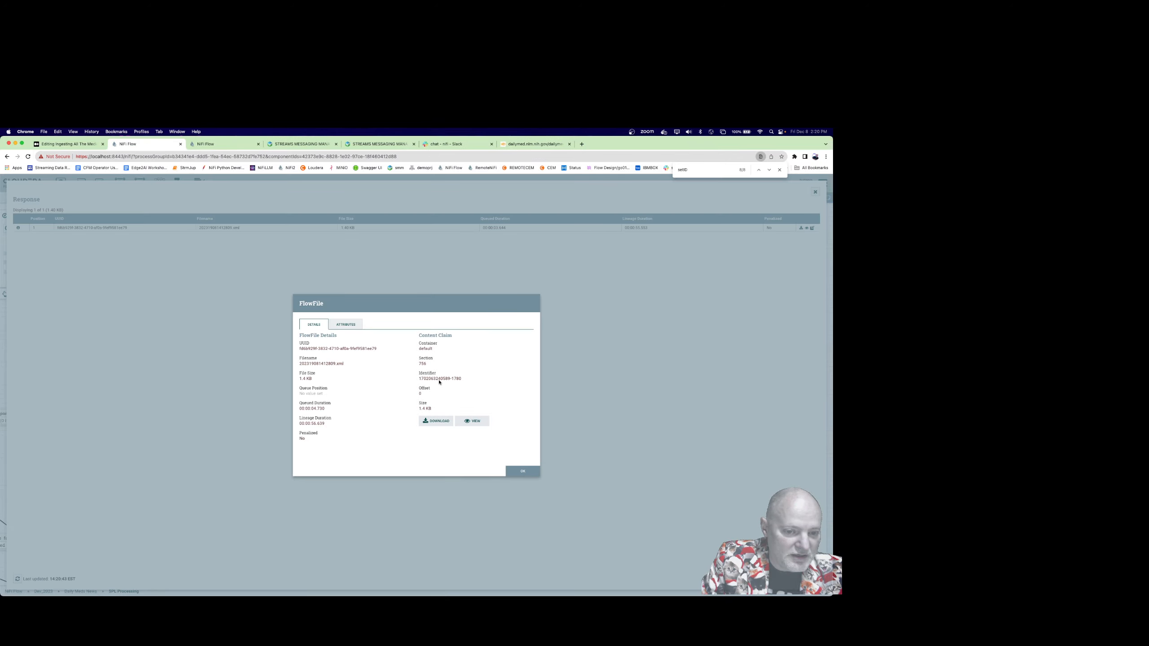
click(347, 326)
scroll(374, 377, down, 5)
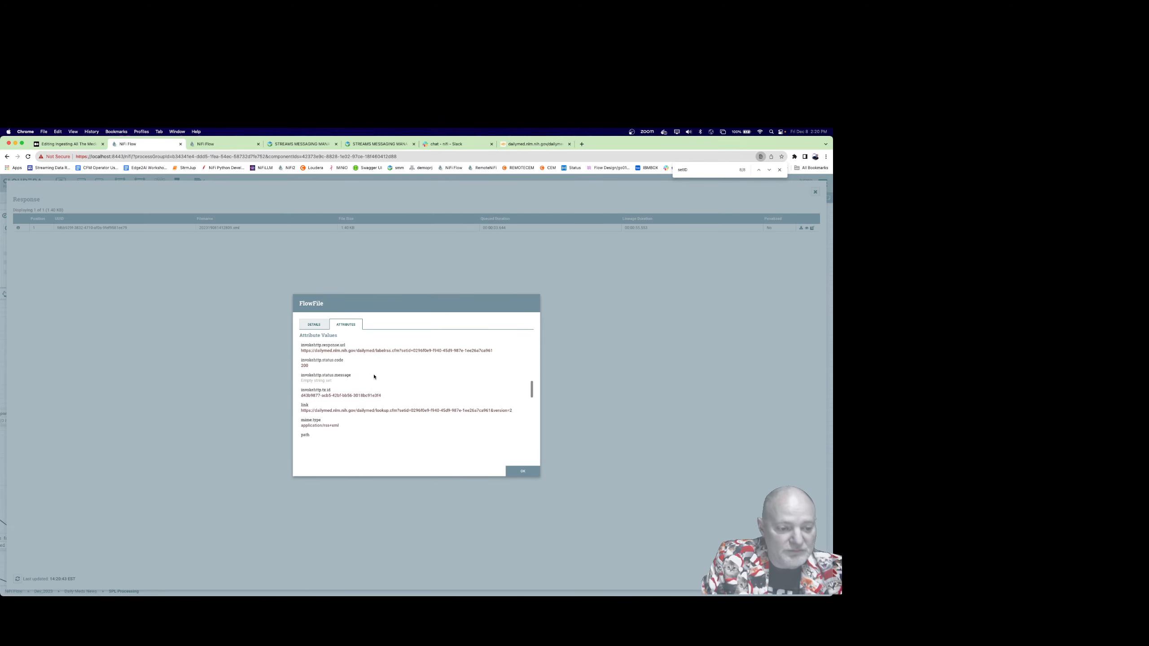
scroll(374, 377, down, 4)
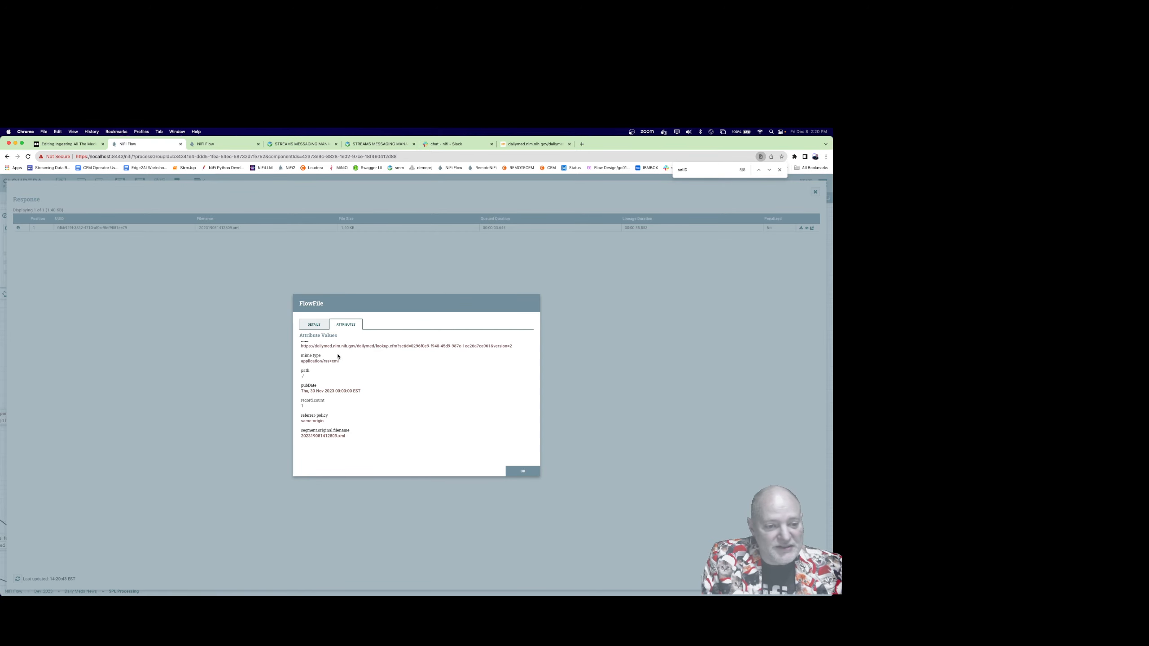
key(Escape)
key(Escape)
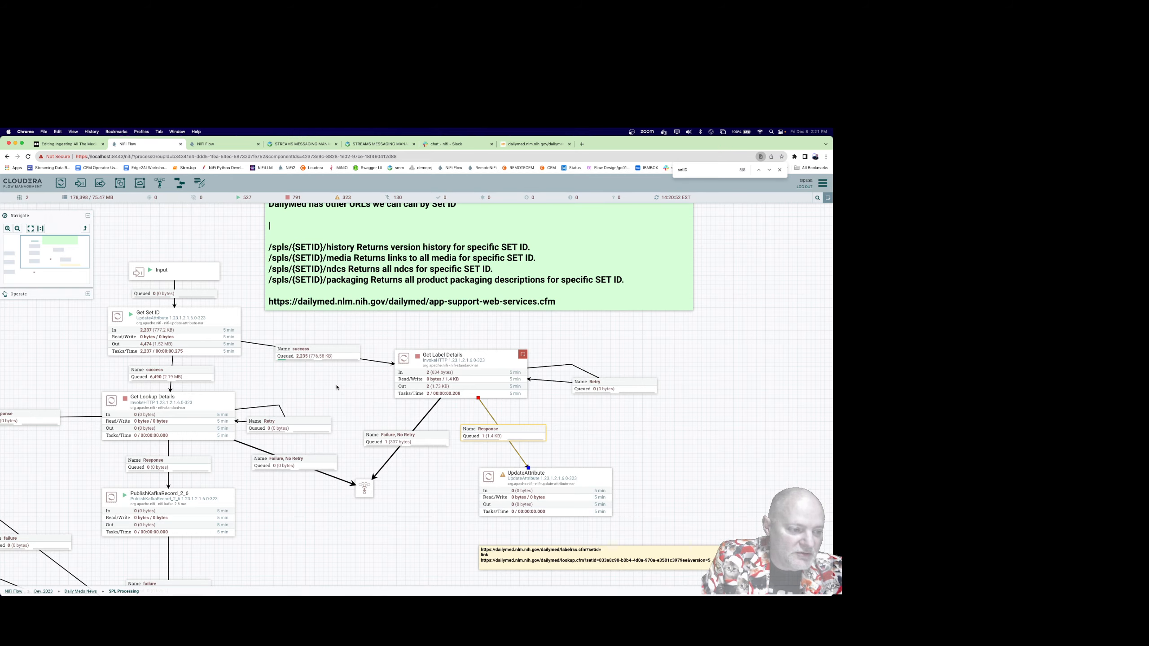
Step: Run the Get Lookup Details processor once and refresh the flow
drag(336, 387, 567, 365)
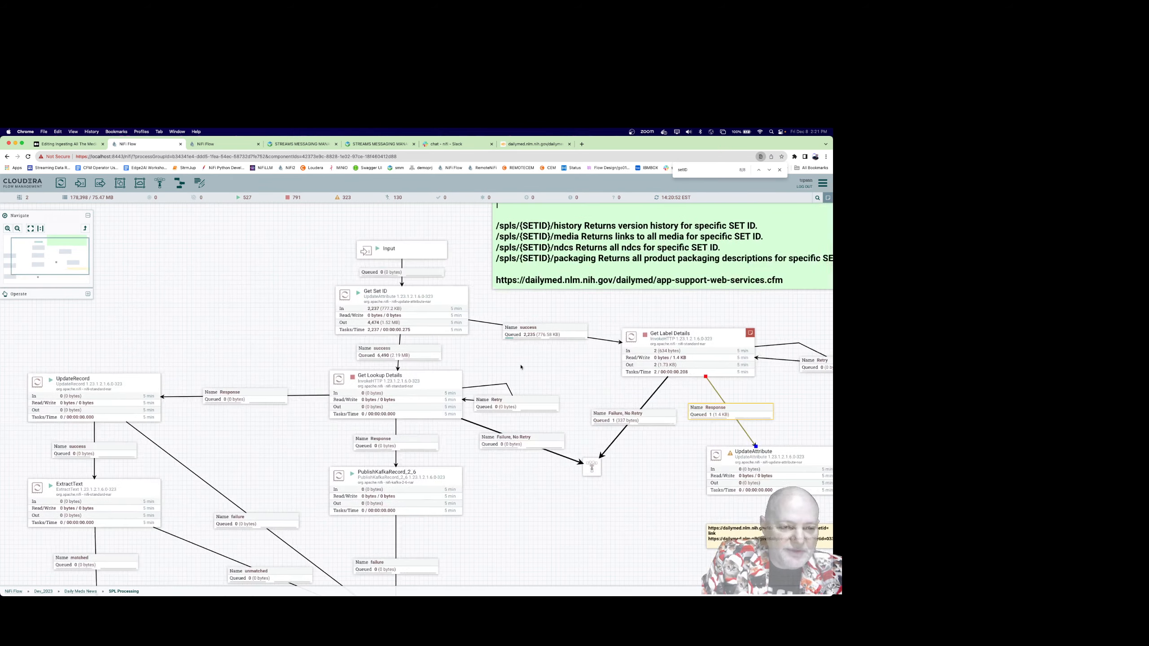
click(425, 258)
drag(399, 395, 388, 346)
right_click(415, 336)
click(433, 355)
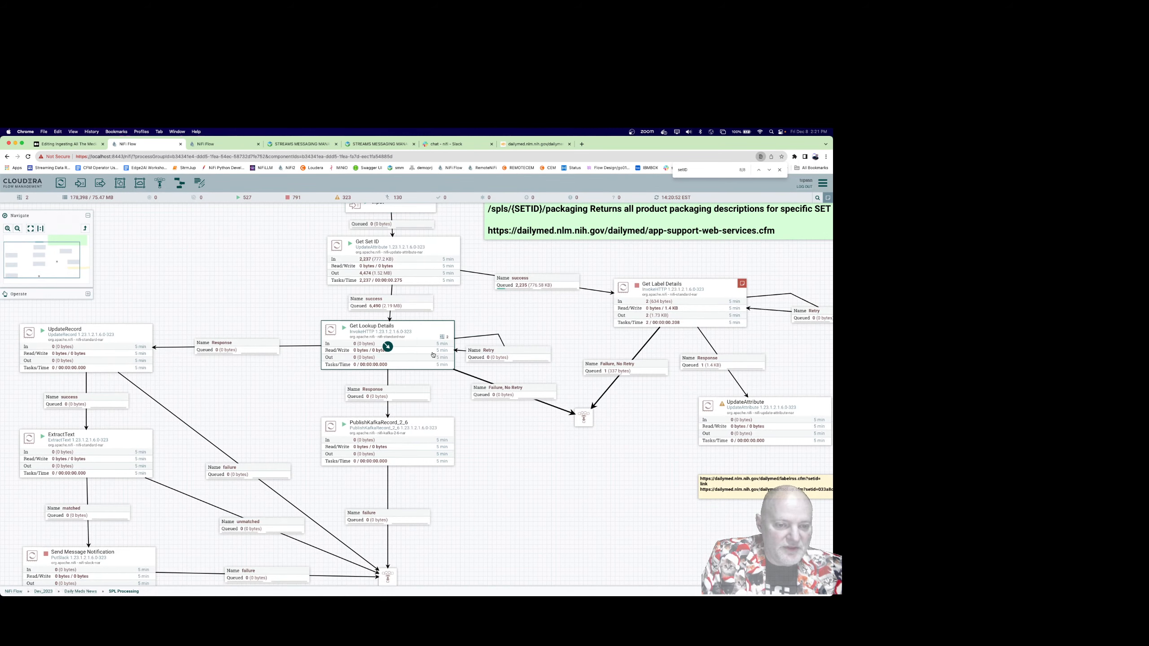
right_click(410, 331)
right_click(454, 308)
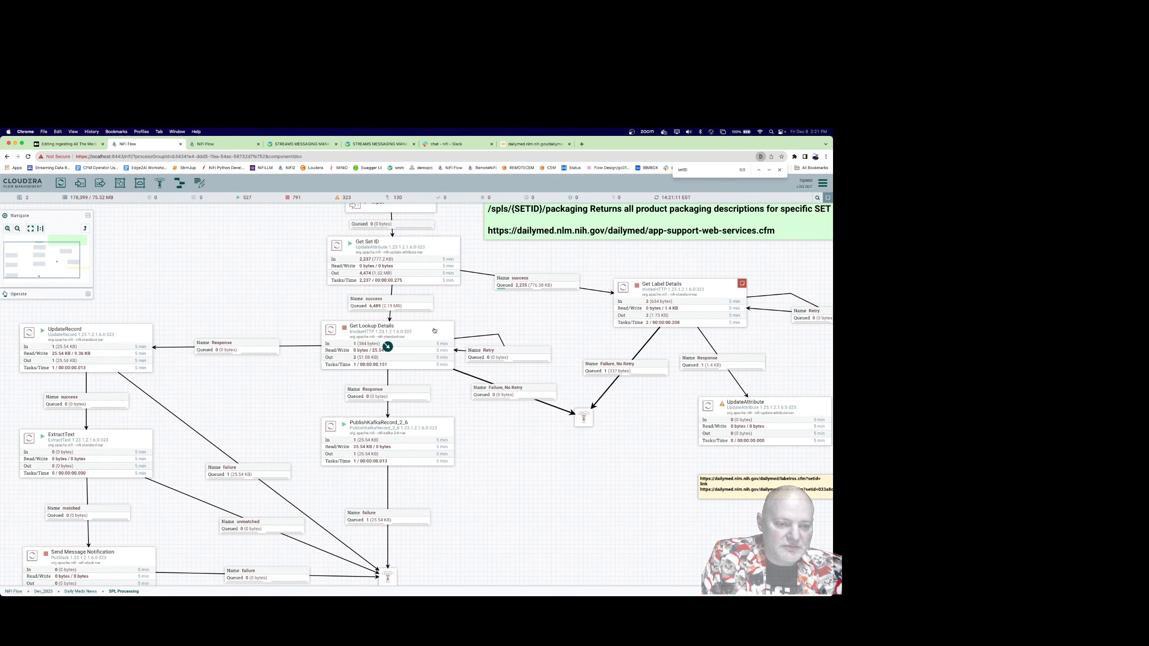
Step: Examine the full HTTP URL in Get Lookup Details' configuration and close it without changes
right_click(410, 333)
click(426, 336)
click(452, 374)
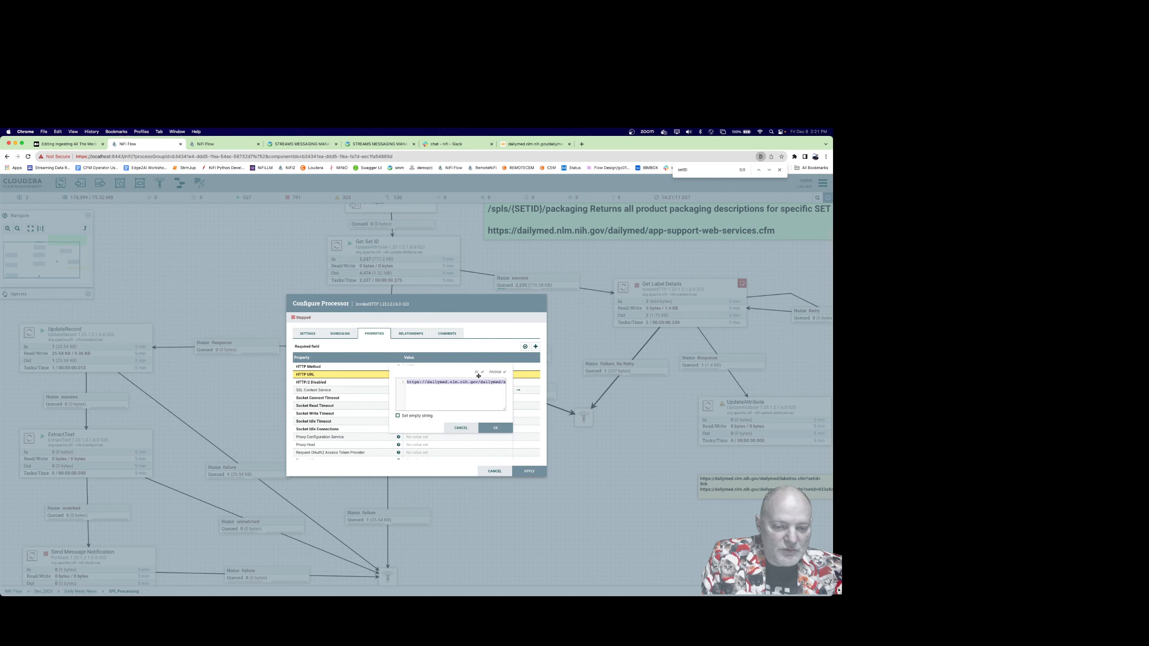
drag(504, 409, 656, 409)
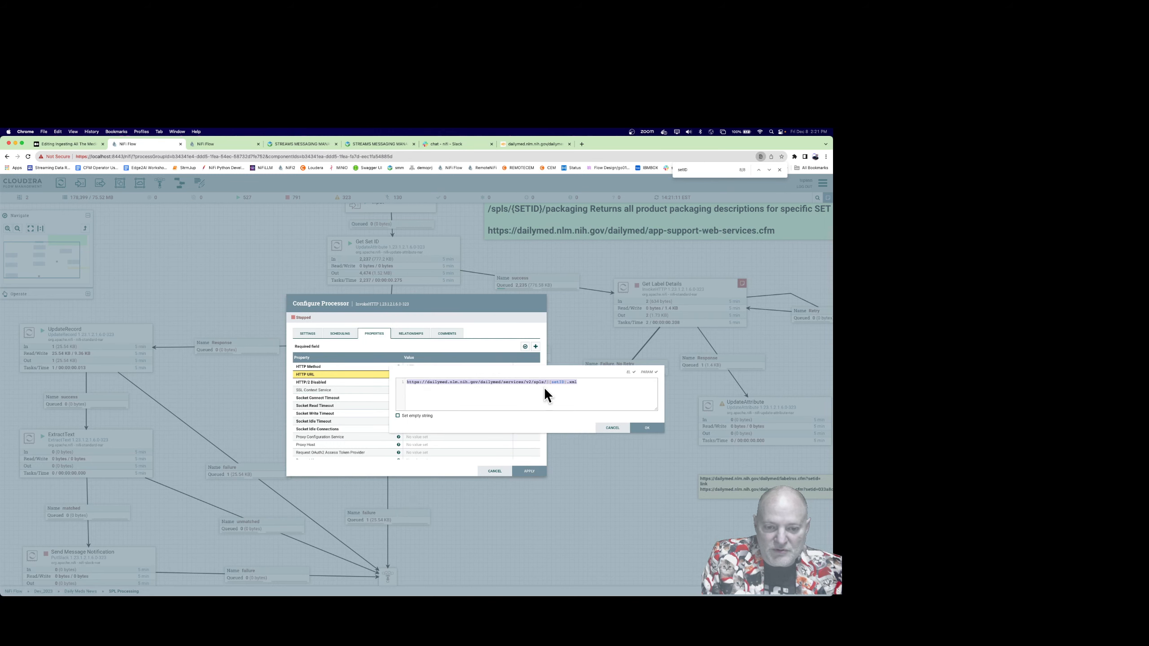
key(Escape)
key(Escape)
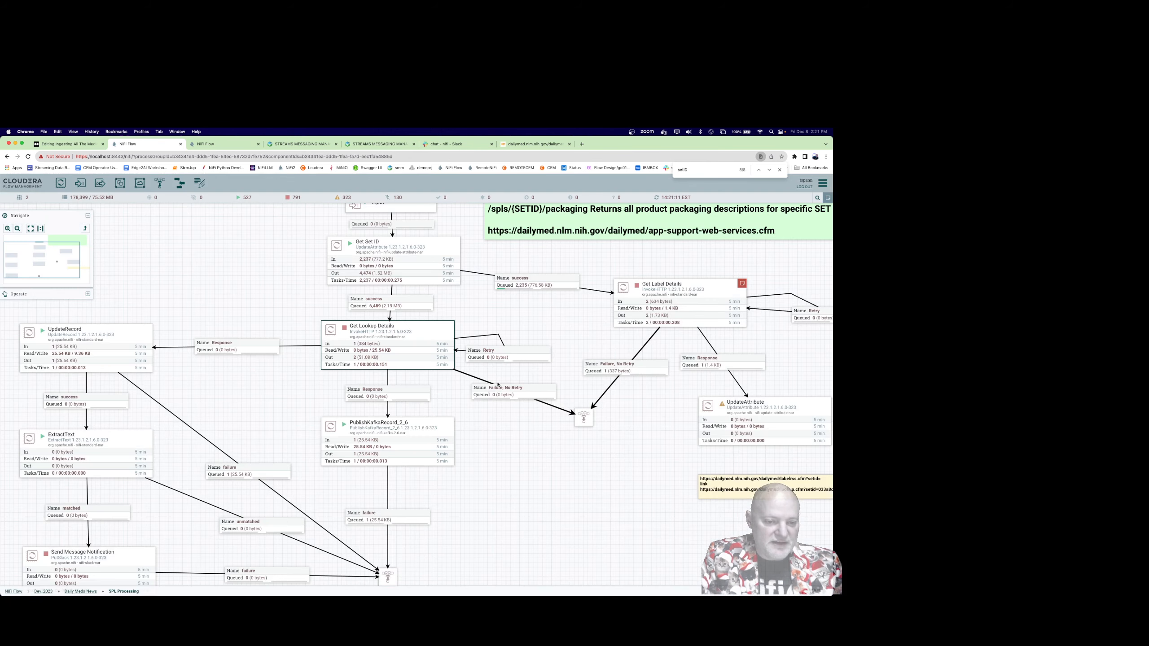
Step: Examine the record reader, record writer and replacement strategy properties of the UpdateRecord processor and close its details
scroll(499, 451, down, 1)
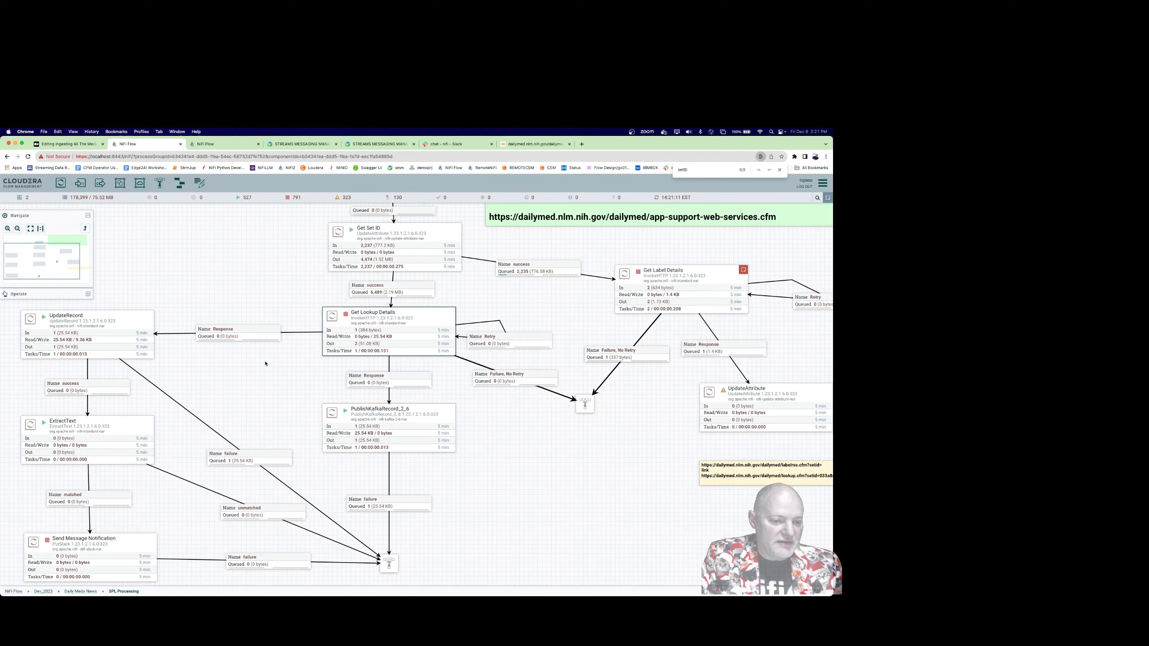
drag(265, 363, 363, 341)
right_click(197, 302)
click(215, 308)
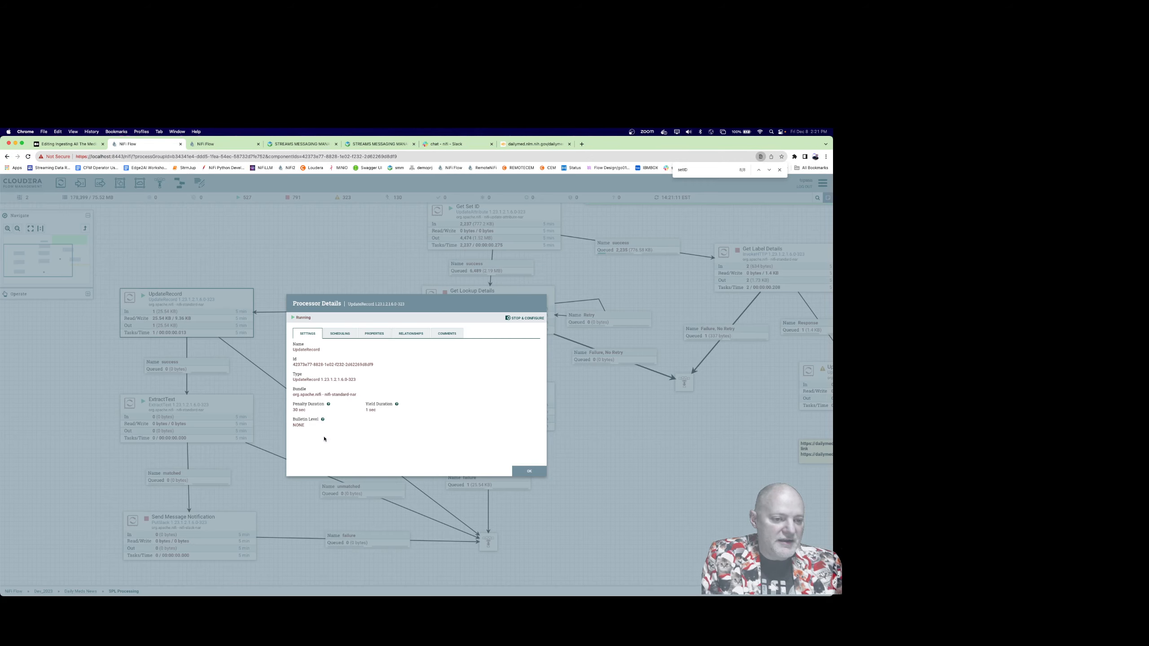
click(374, 334)
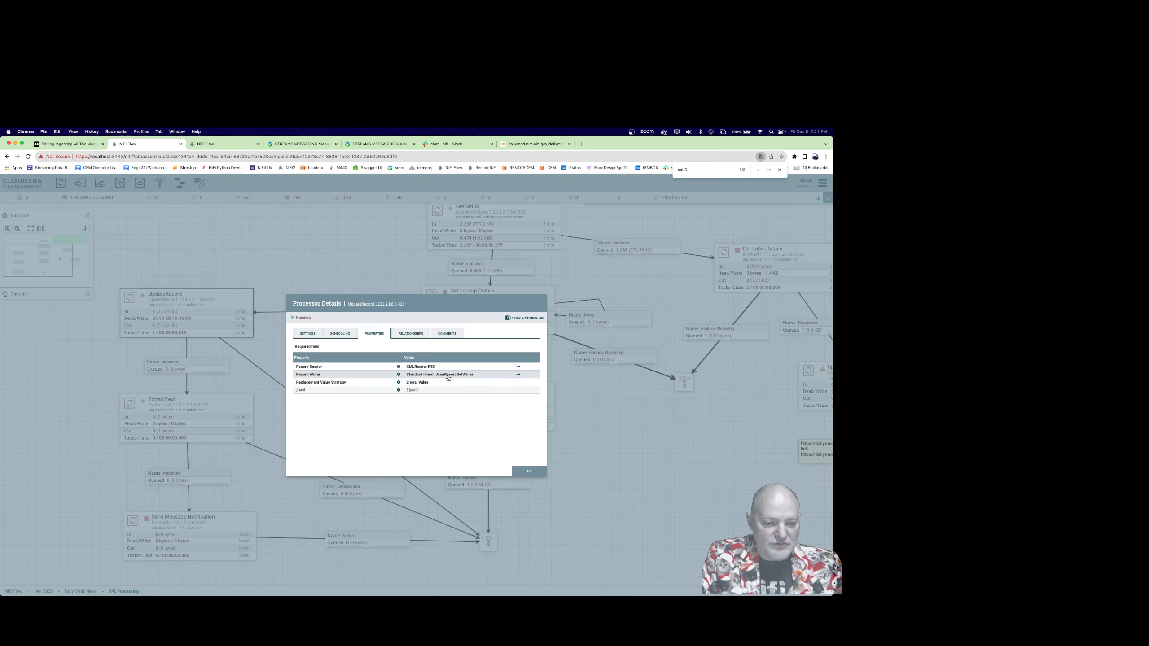
click(529, 471)
Step: Duplicate the UpdateRecord processor and place the copy below the failure funnel of Get Label Details
key(ctrl+c)
key(ctrl+v)
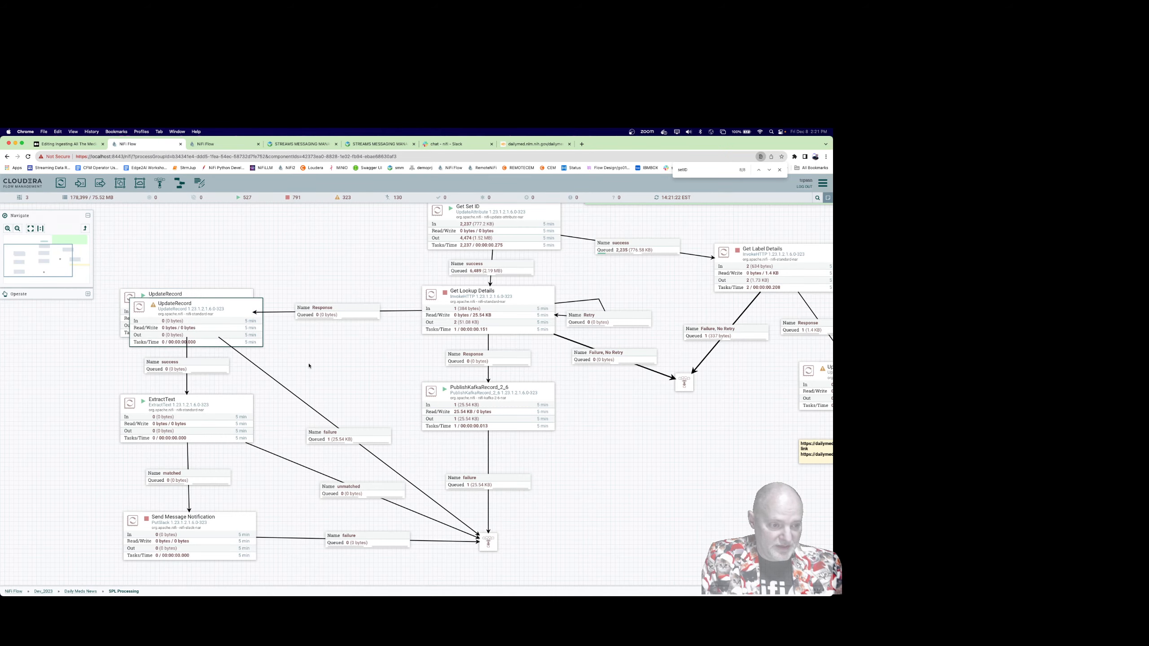
drag(195, 323, 757, 461)
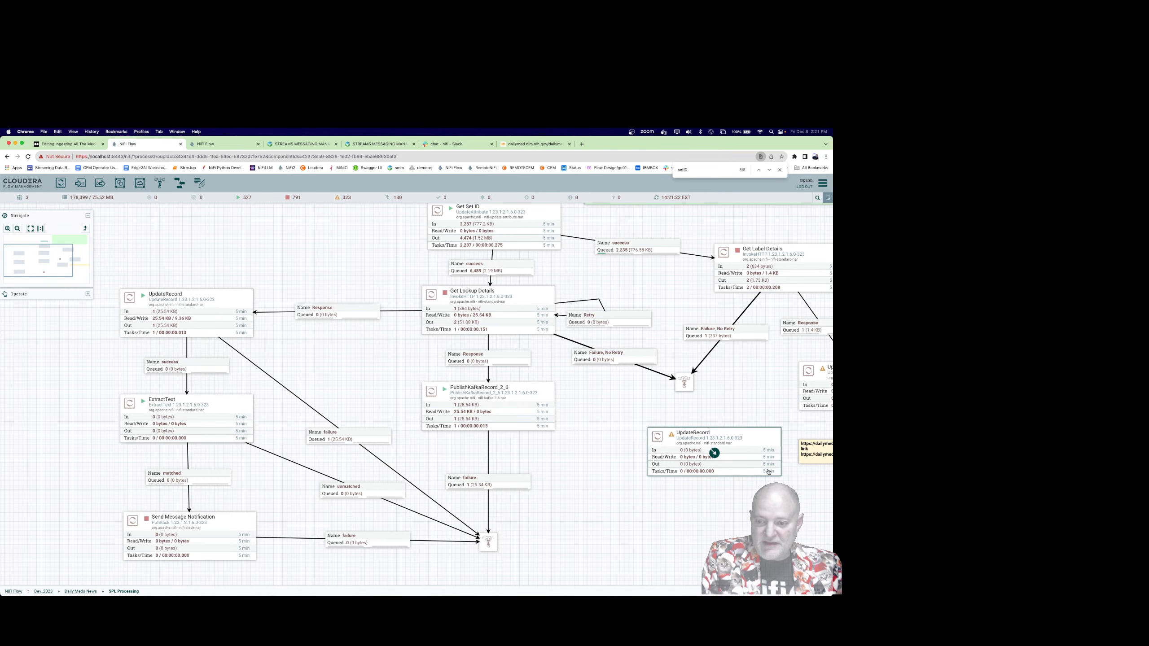
Step: Examine the ExtractText processor's properties, including its Raw extraction pattern, and close the details
double_click(202, 407)
scroll(436, 403, down, 5)
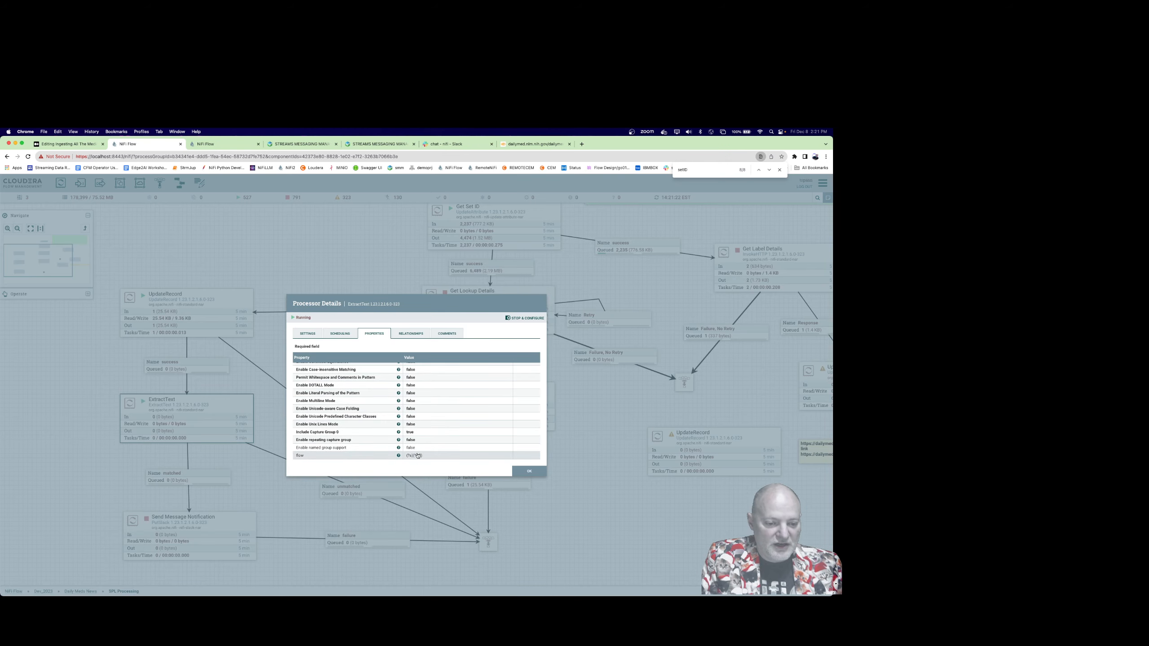
key(Escape)
right_click(218, 418)
click(253, 422)
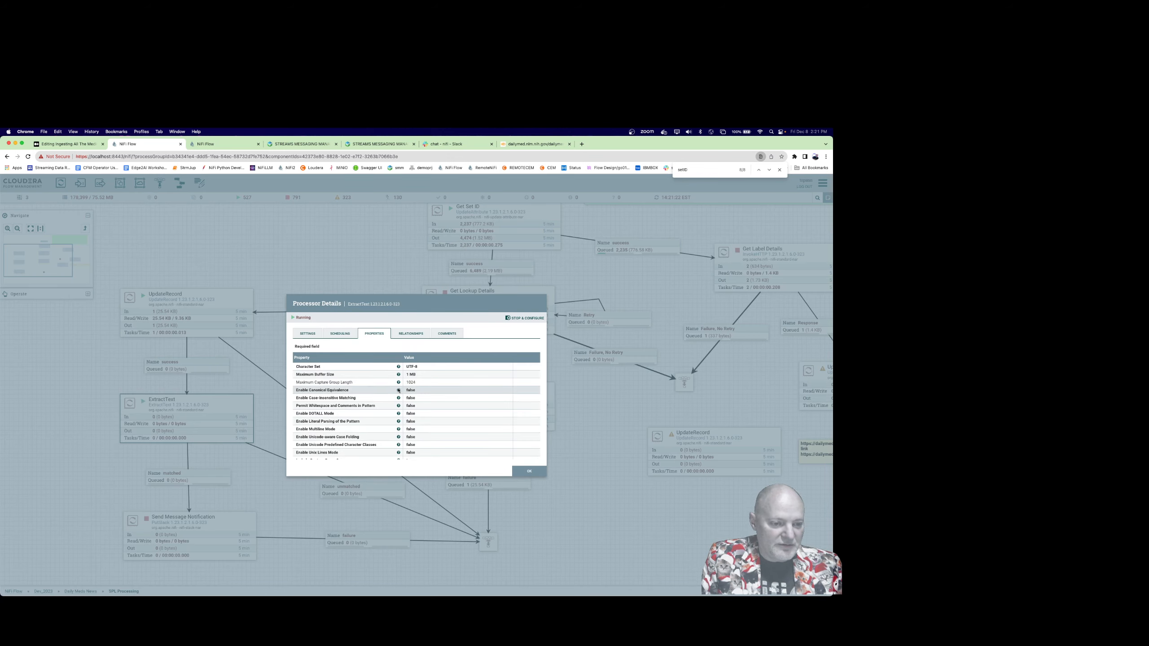
key(Escape)
scroll(279, 437, down, 5)
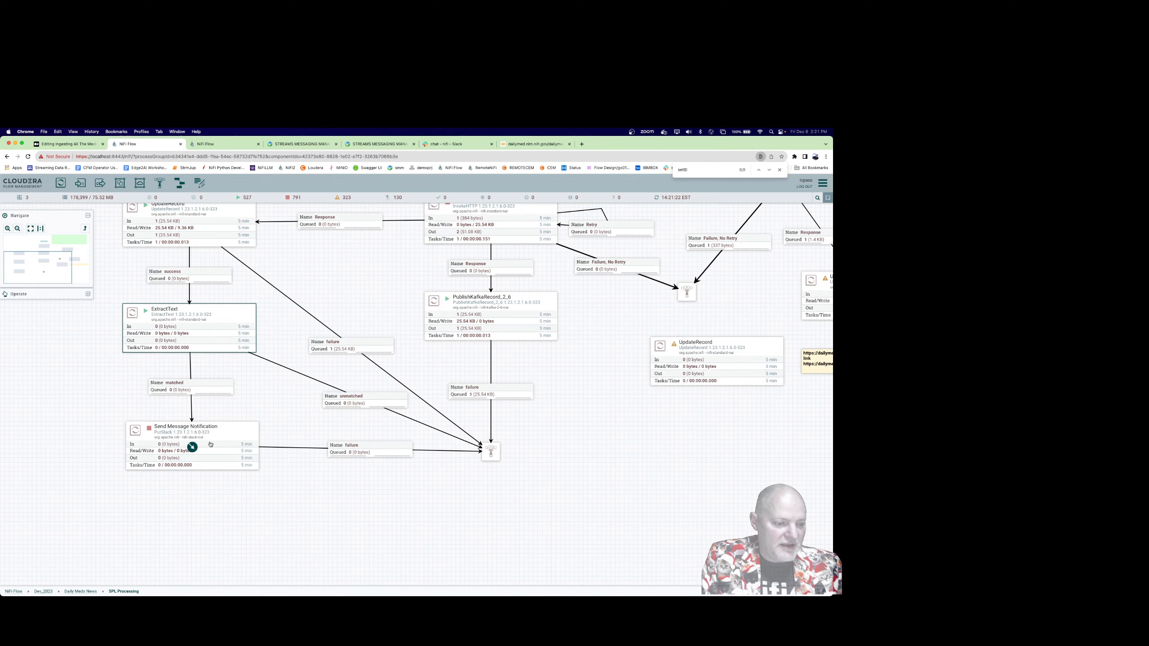
Step: List the flowfile queued in UpdateRecord's failure connection and close the listing
scroll(390, 298, up, 3)
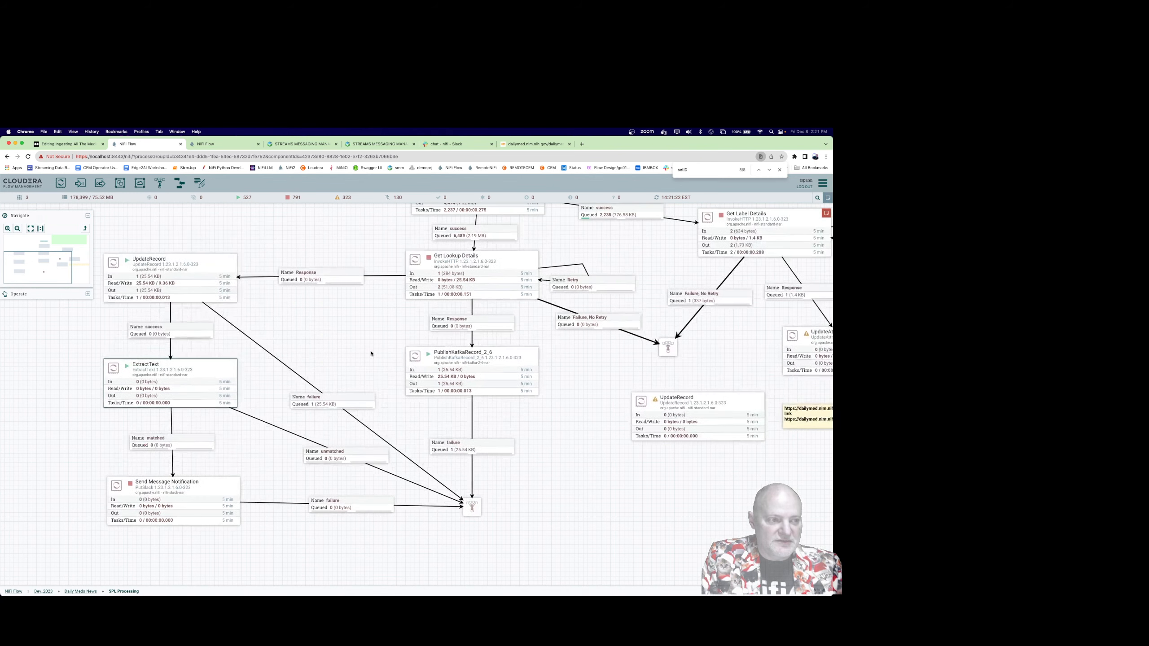
right_click(321, 401)
click(338, 423)
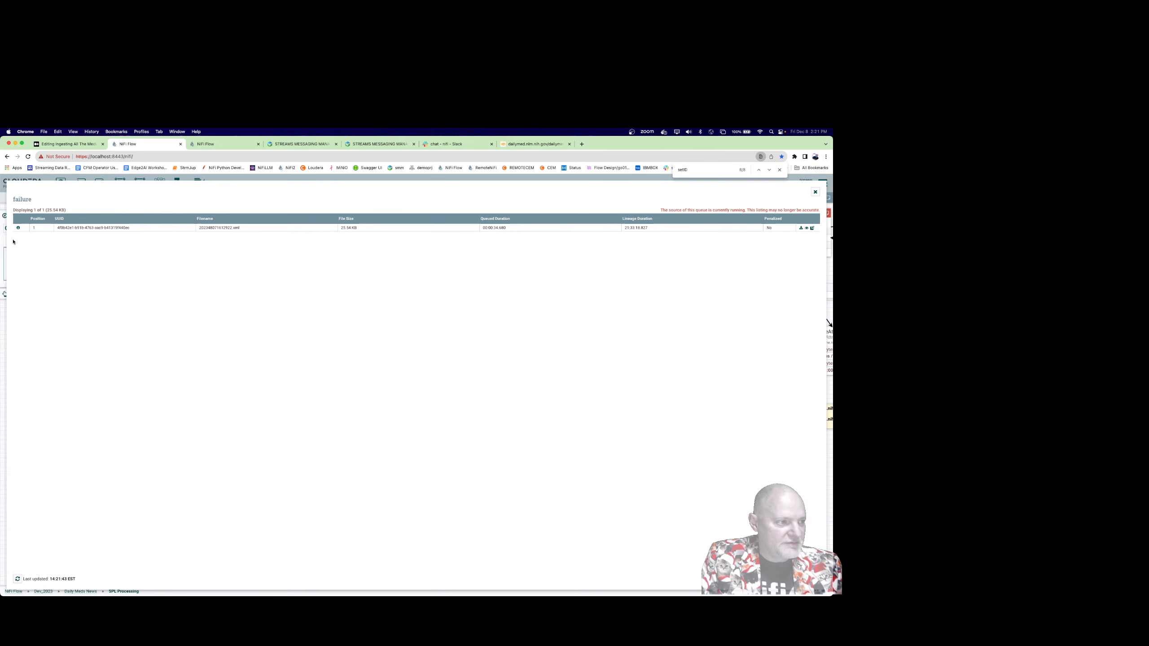
click(18, 227)
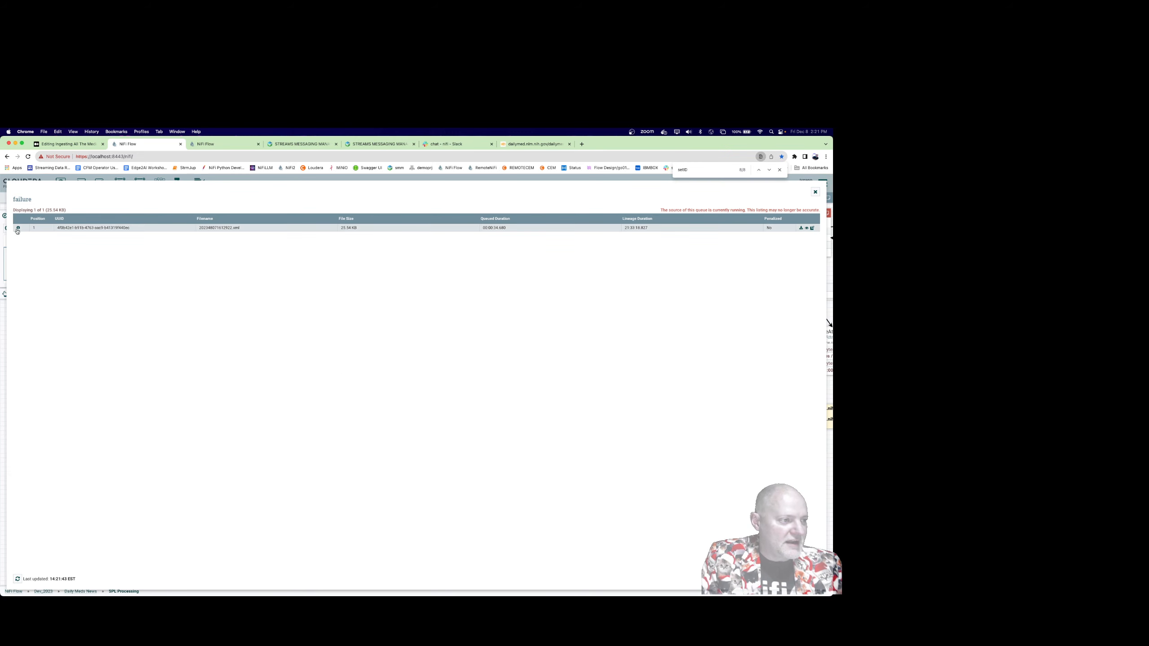
key(Escape)
key(Escape)
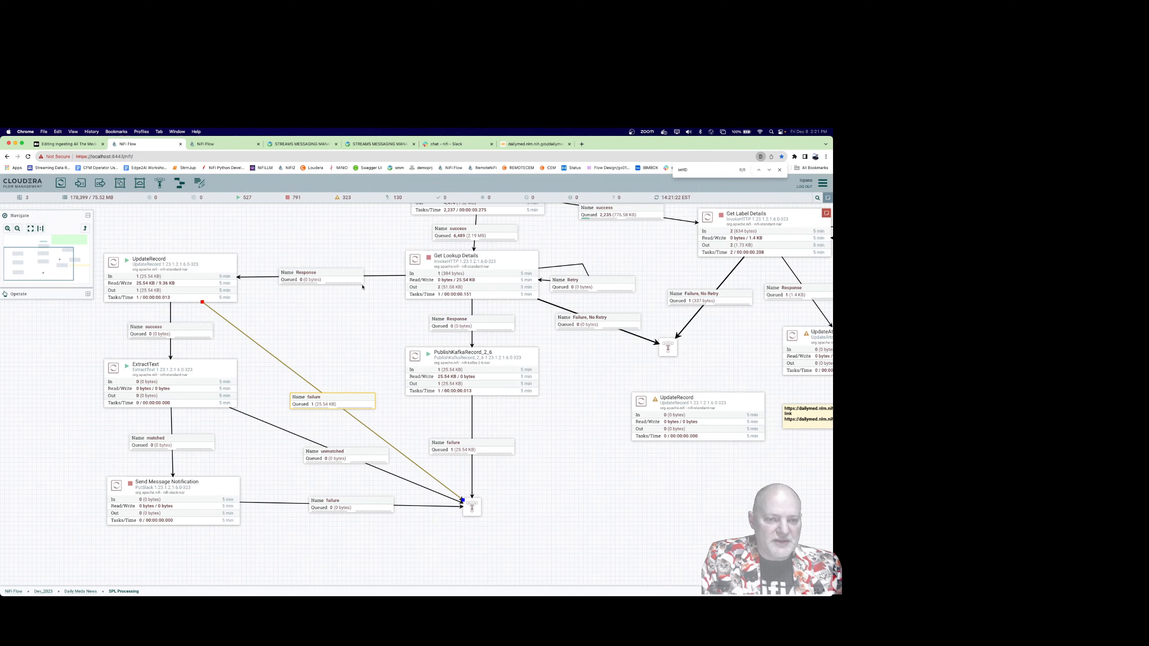
Step: Run the Get Lookup Details processor once two more times, refreshing the flow
right_click(507, 284)
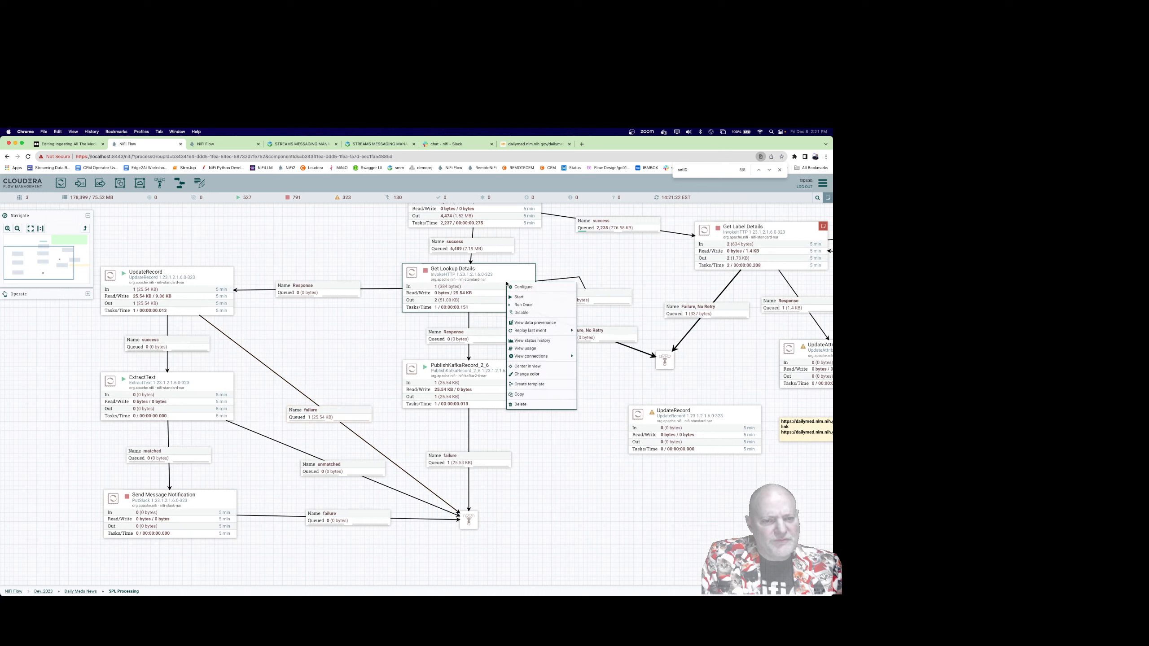
click(523, 305)
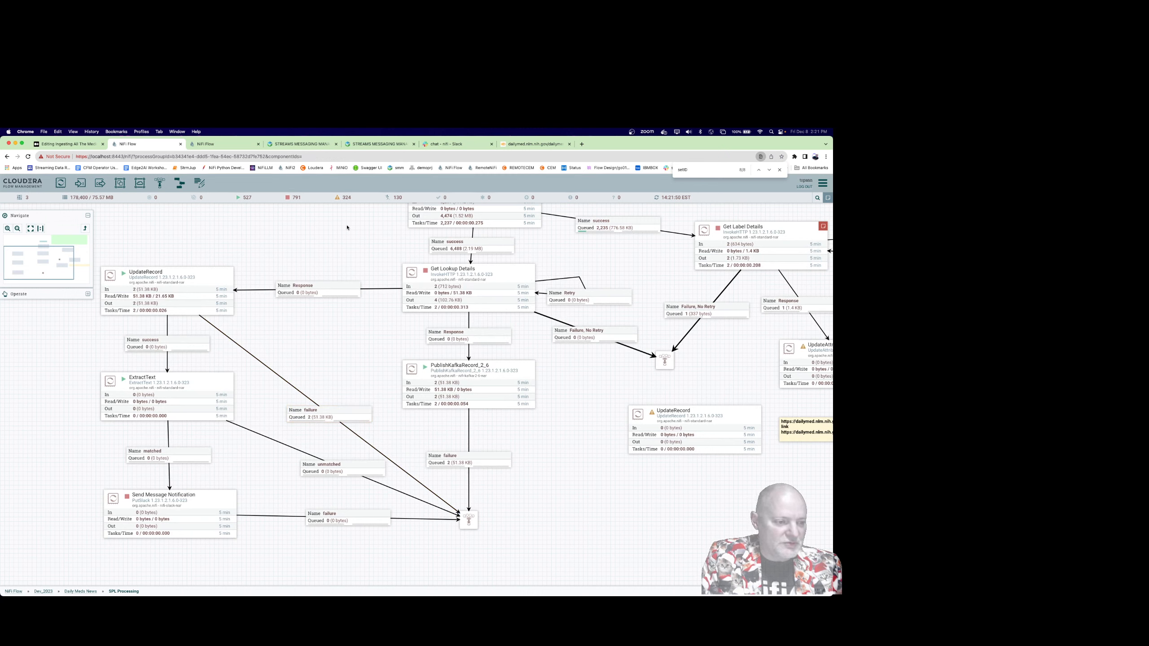
right_click(465, 285)
click(481, 295)
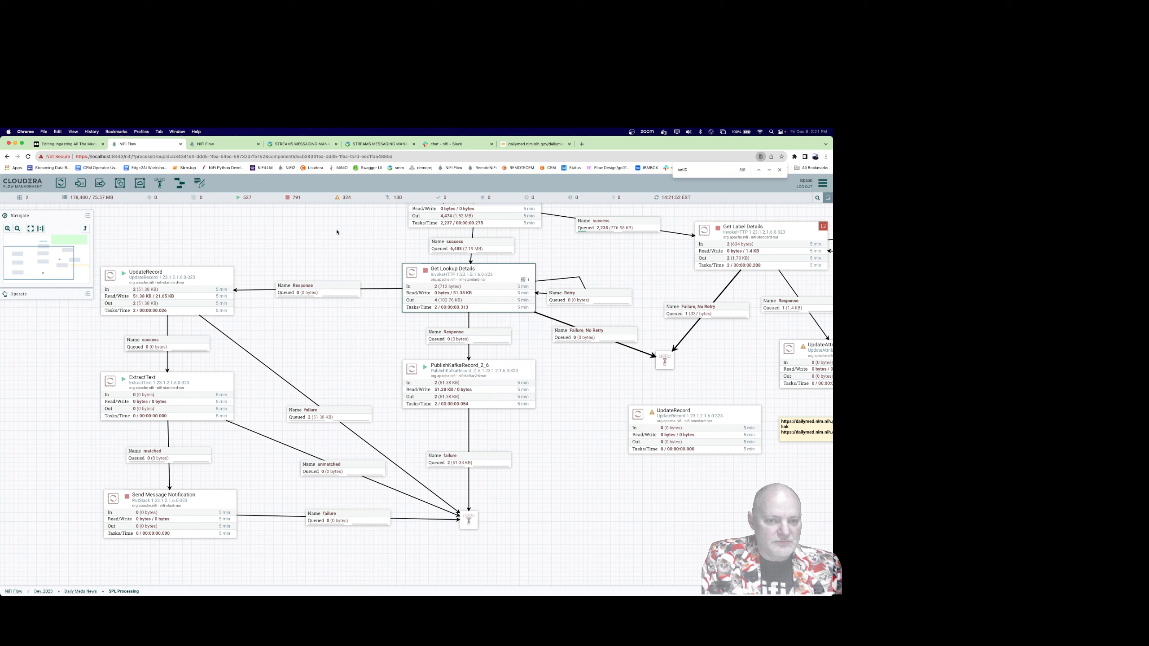
right_click(332, 228)
click(339, 232)
right_click(338, 232)
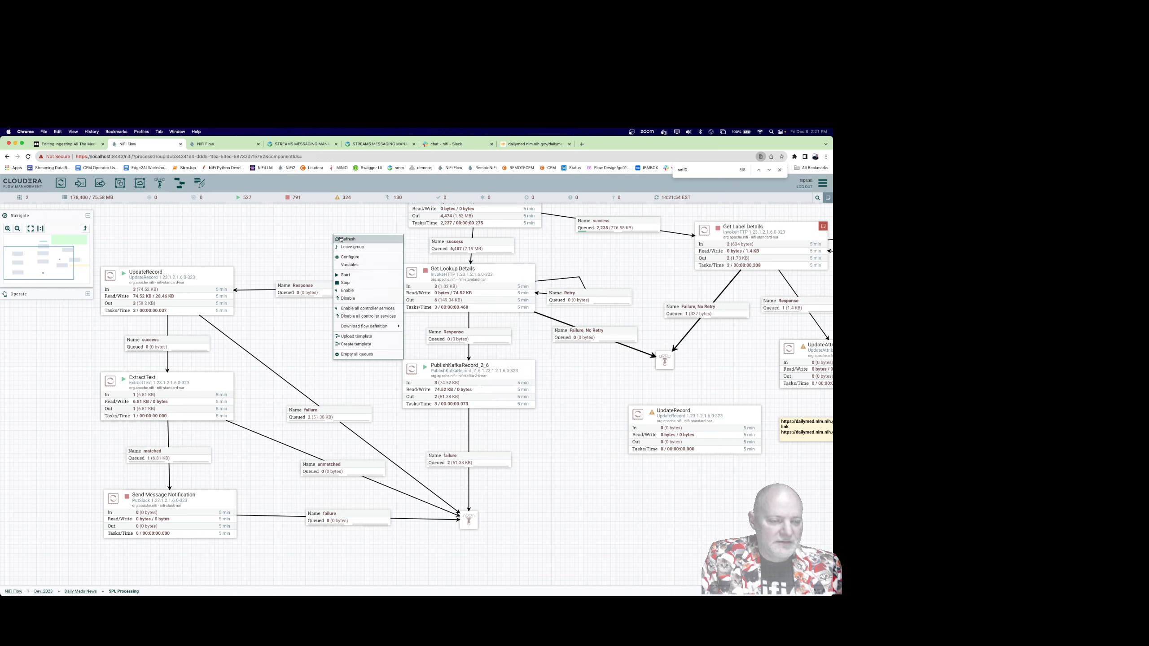
click(339, 233)
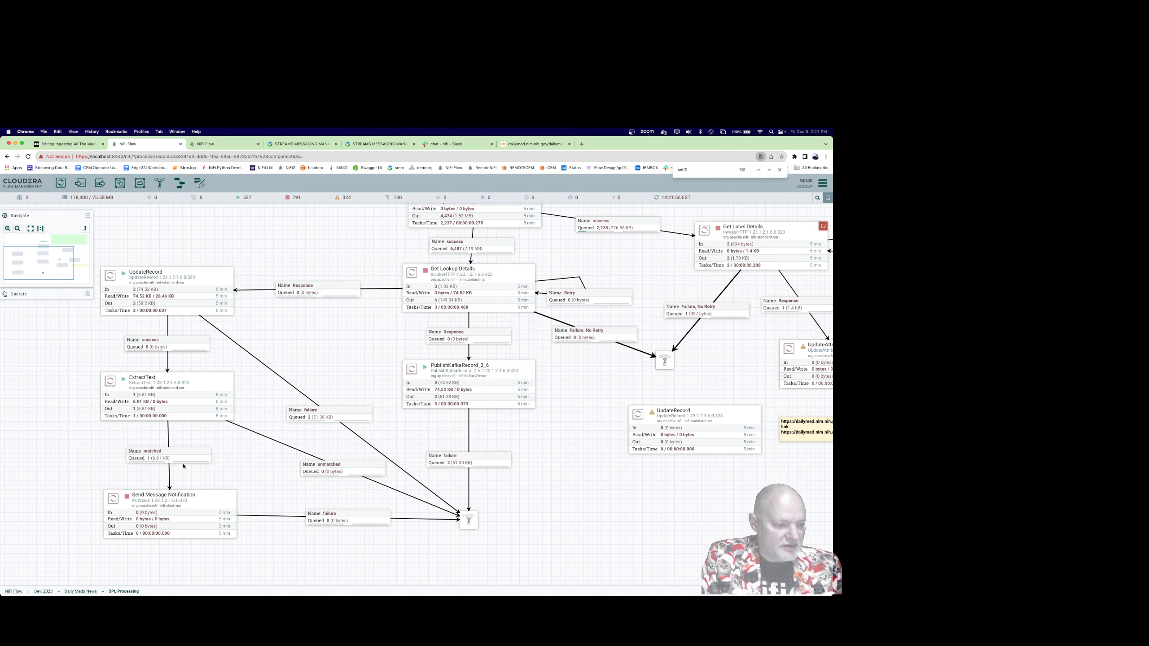
Step: List UpdateRecord's failure queue and open the details of its second flowfile
click(331, 418)
right_click(330, 418)
click(349, 441)
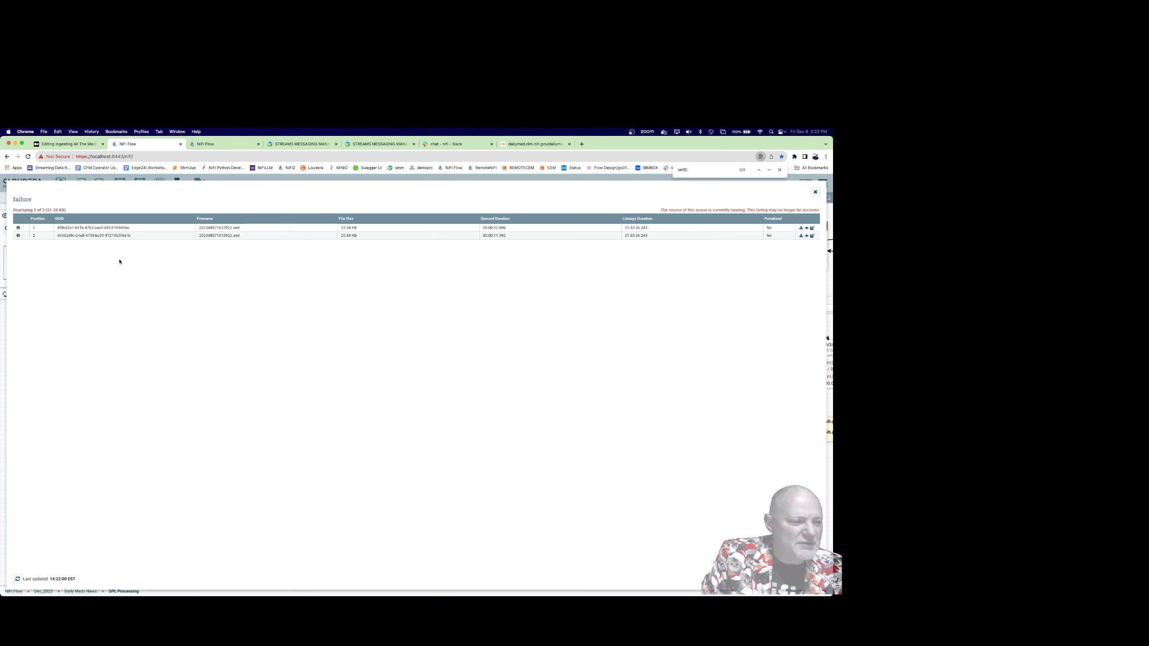
click(18, 235)
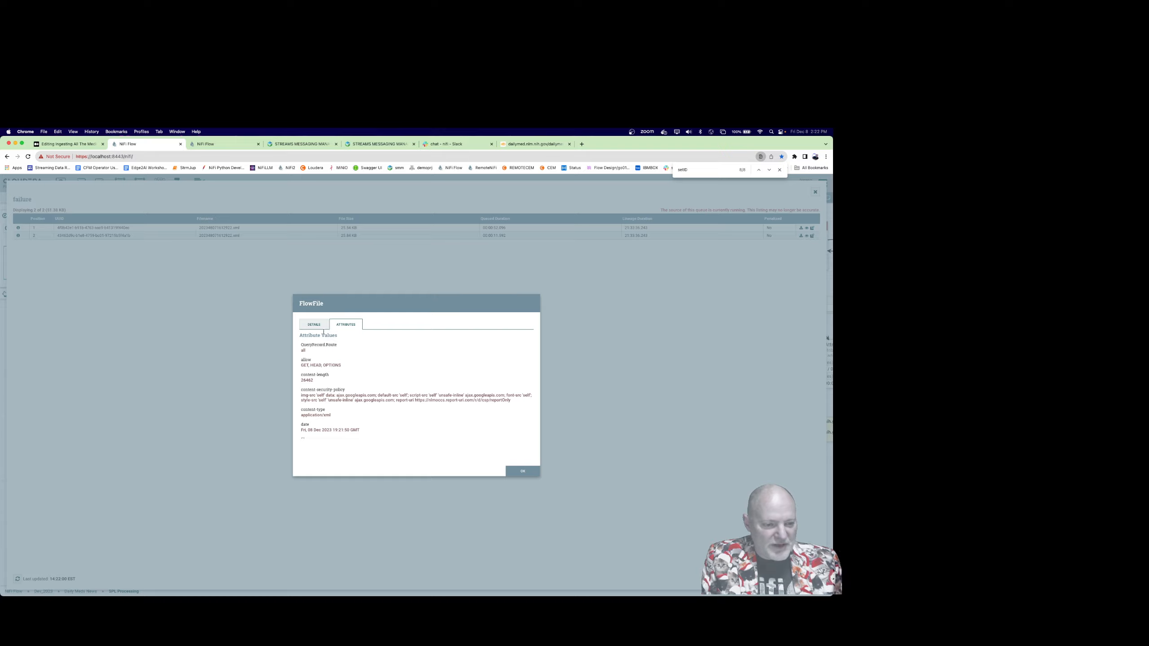
Step: Read through the flowfile's attributes, including the record error message, and close the queue listing
scroll(359, 364, down, 10)
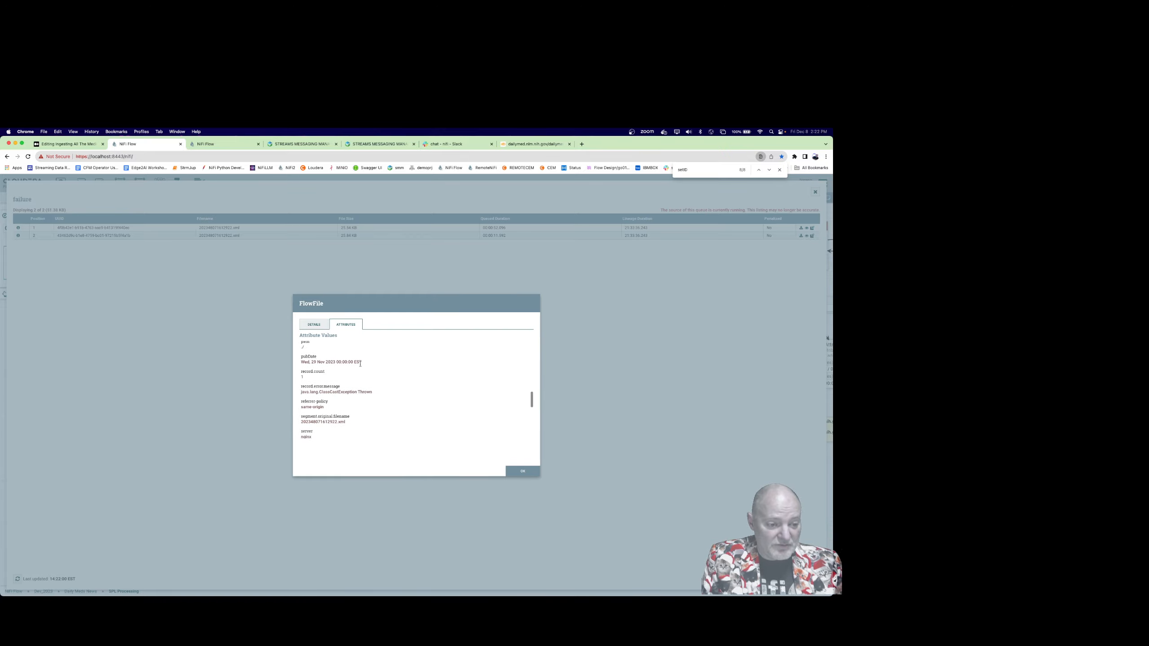
scroll(360, 365, down, 5)
scroll(361, 366, up, 6)
scroll(361, 368, down, 1)
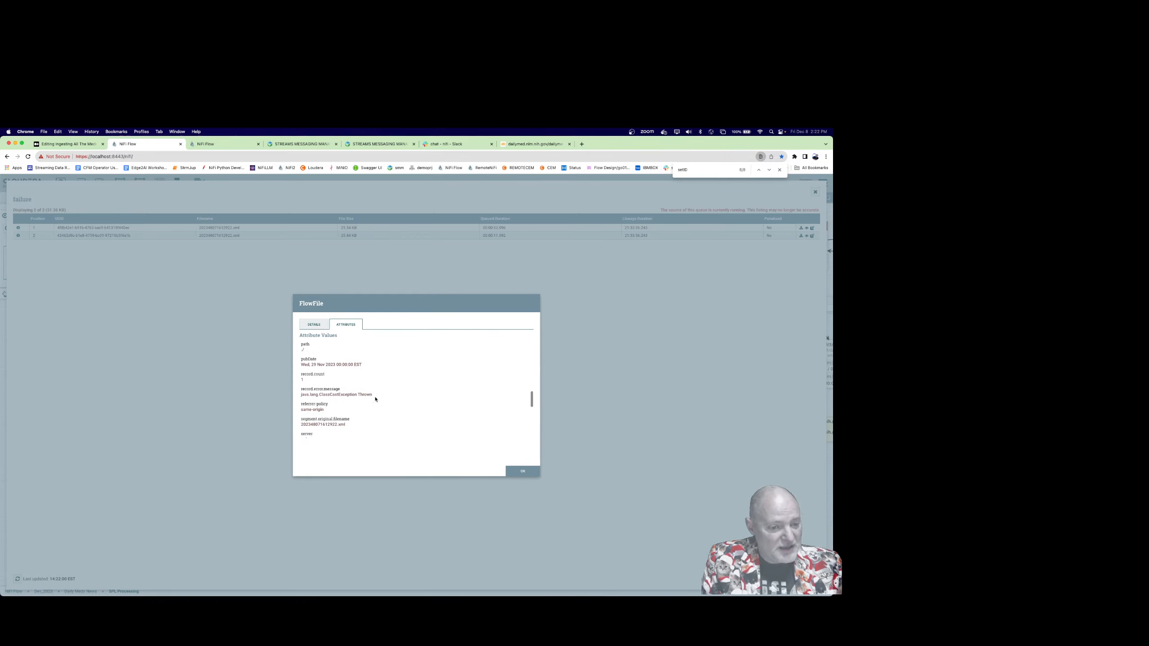
drag(376, 399, 298, 396)
scroll(416, 413, down, 4)
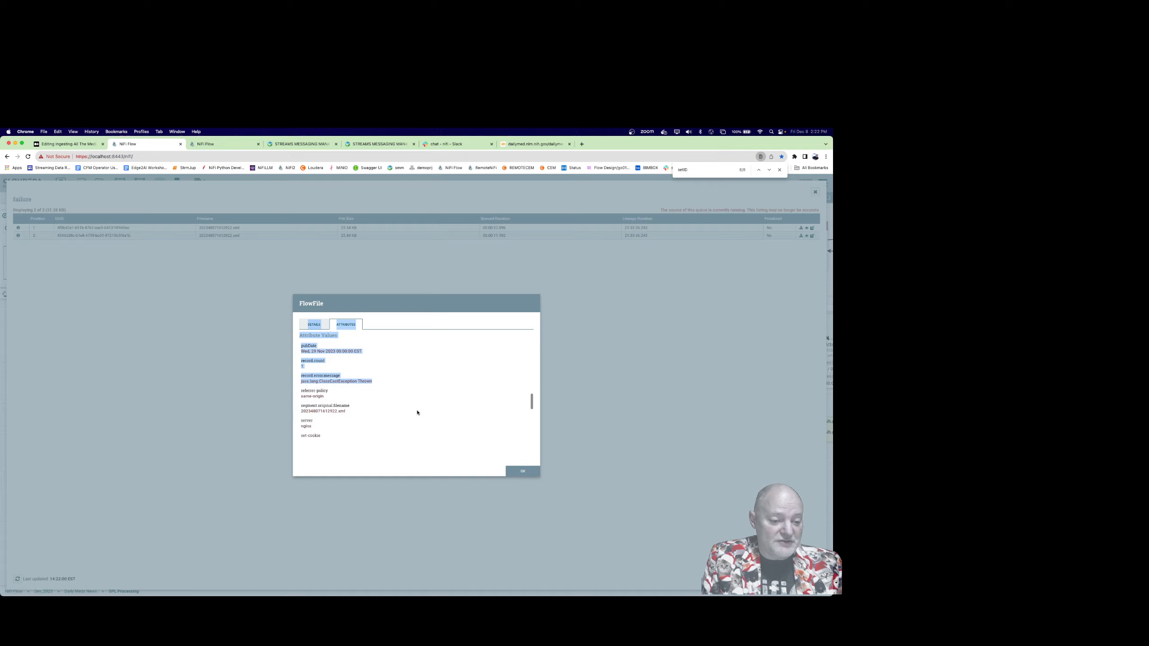
click(409, 407)
scroll(409, 408, down, 3)
scroll(408, 407, up, 2)
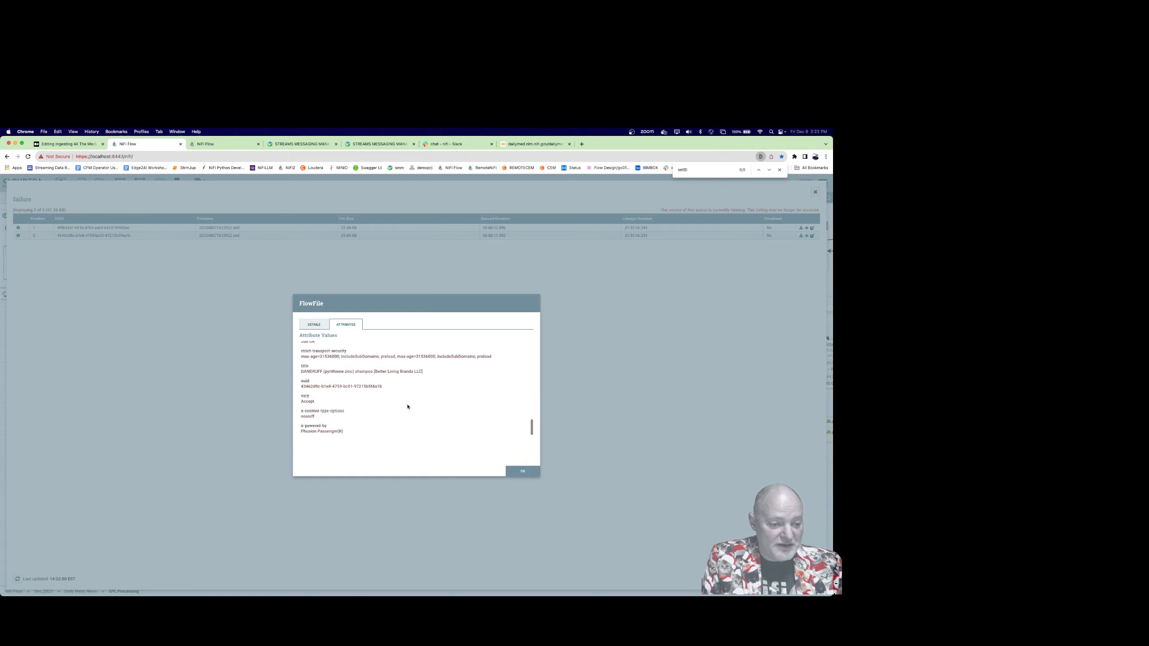
scroll(407, 407, down, 2)
key(Escape)
key(Escape)
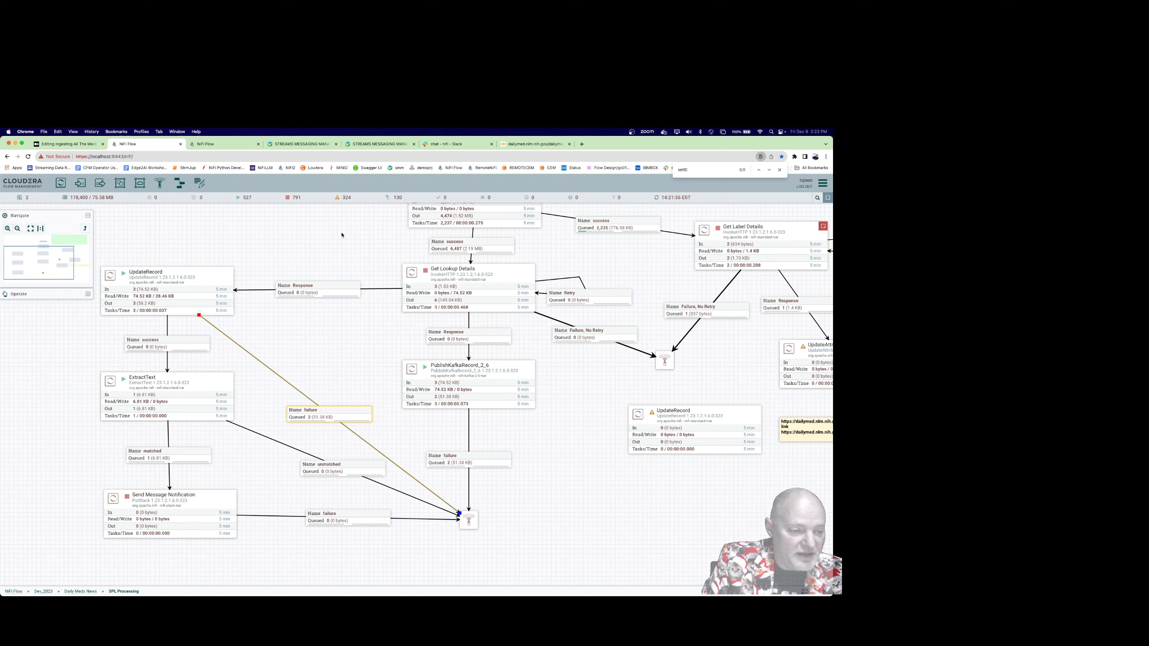
Step: Start the Send Message Notification processor and refresh the flow
right_click(184, 517)
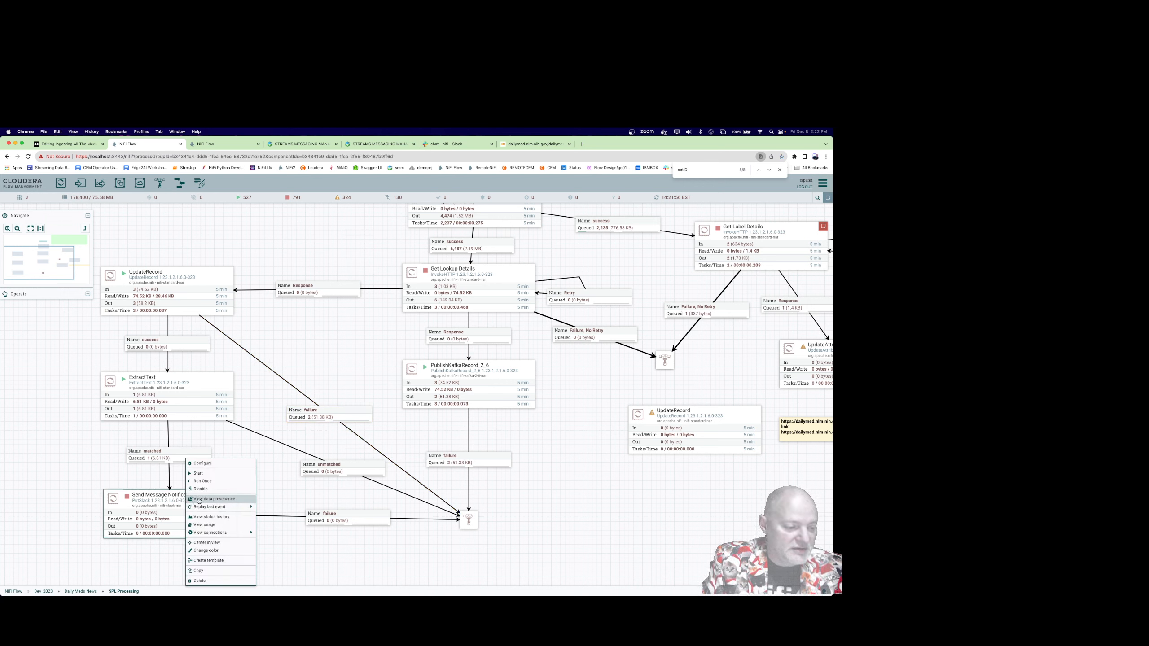
click(198, 473)
right_click(300, 342)
click(317, 347)
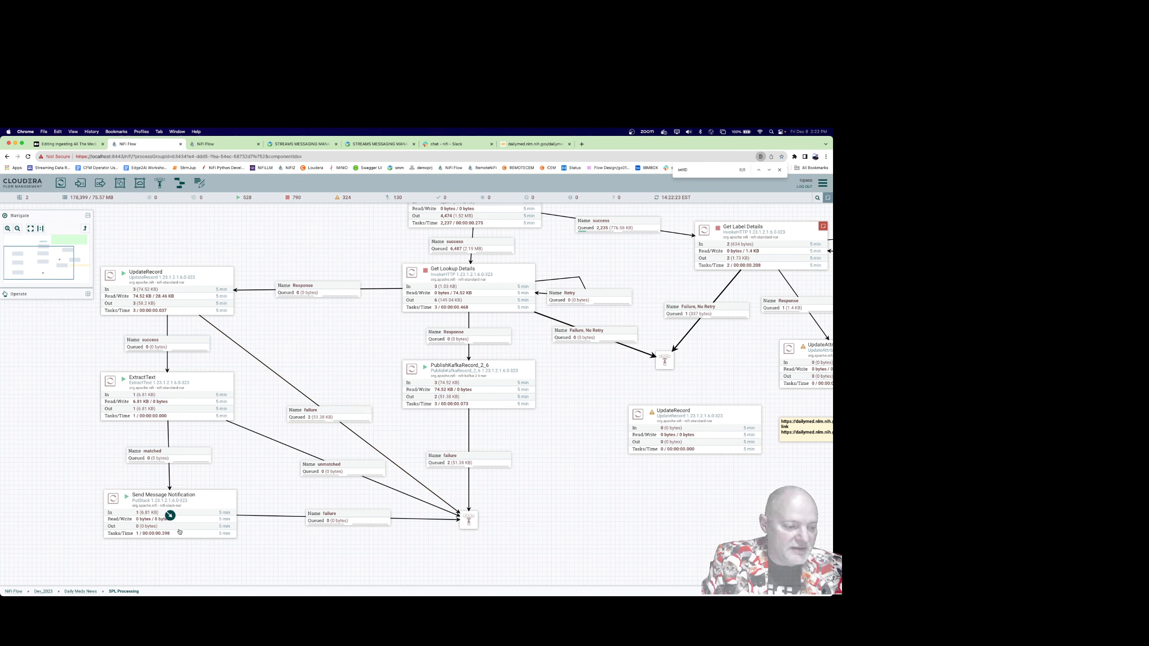
Step: Examine the full Webhook Text in Send Message Notification's properties and close the details without changes
right_click(179, 532)
click(213, 492)
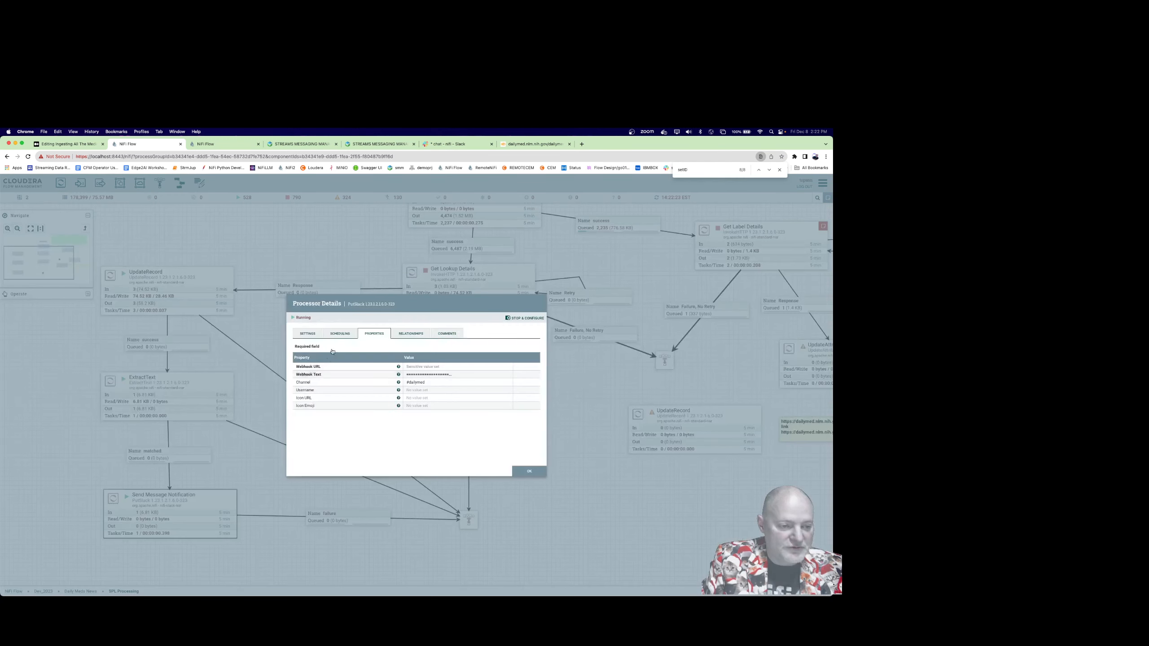
click(445, 374)
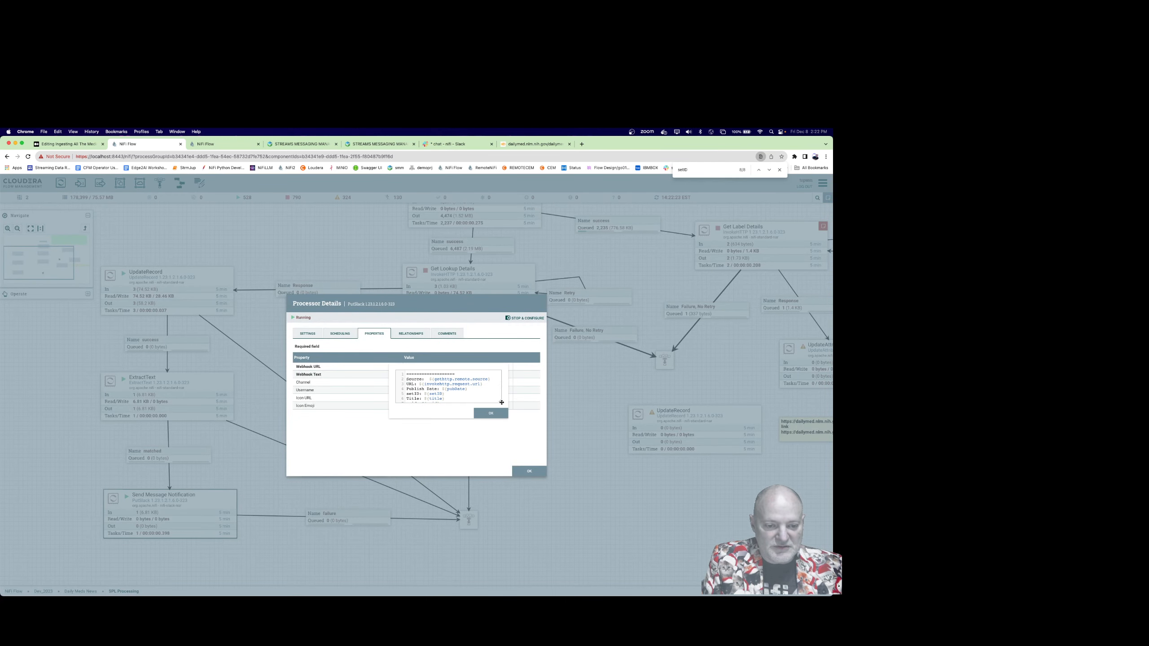
drag(499, 402, 593, 471)
click(585, 482)
key(Escape)
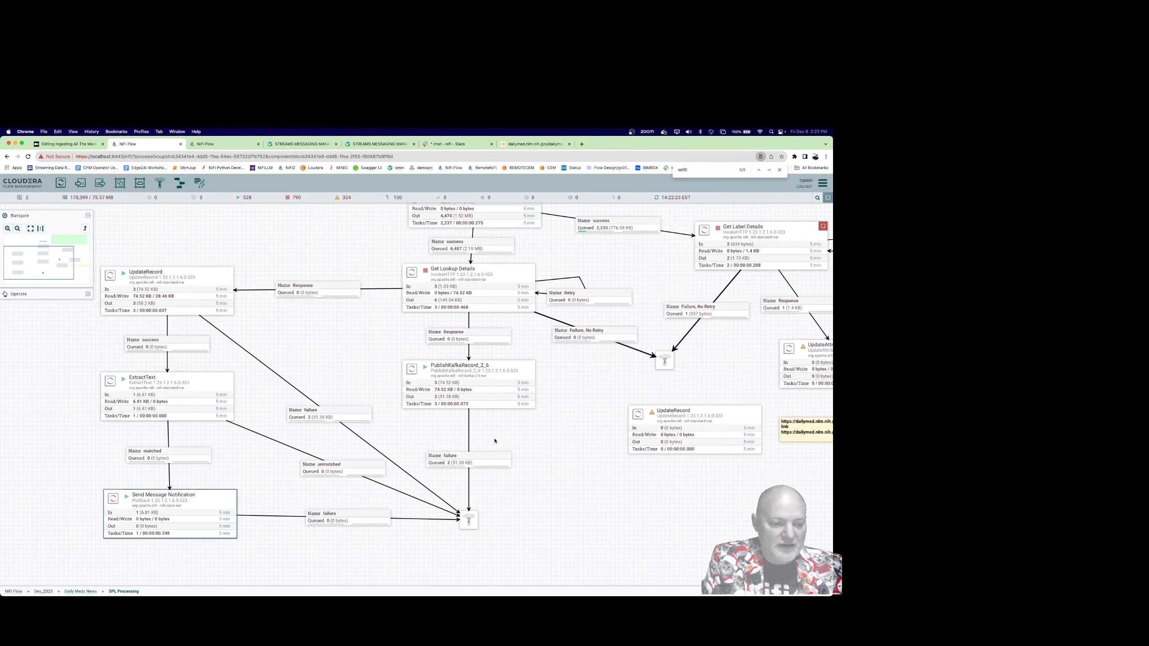
Step: Switch to Slack to check the chat channel for the label notification, and return to the NiFi flow
click(452, 144)
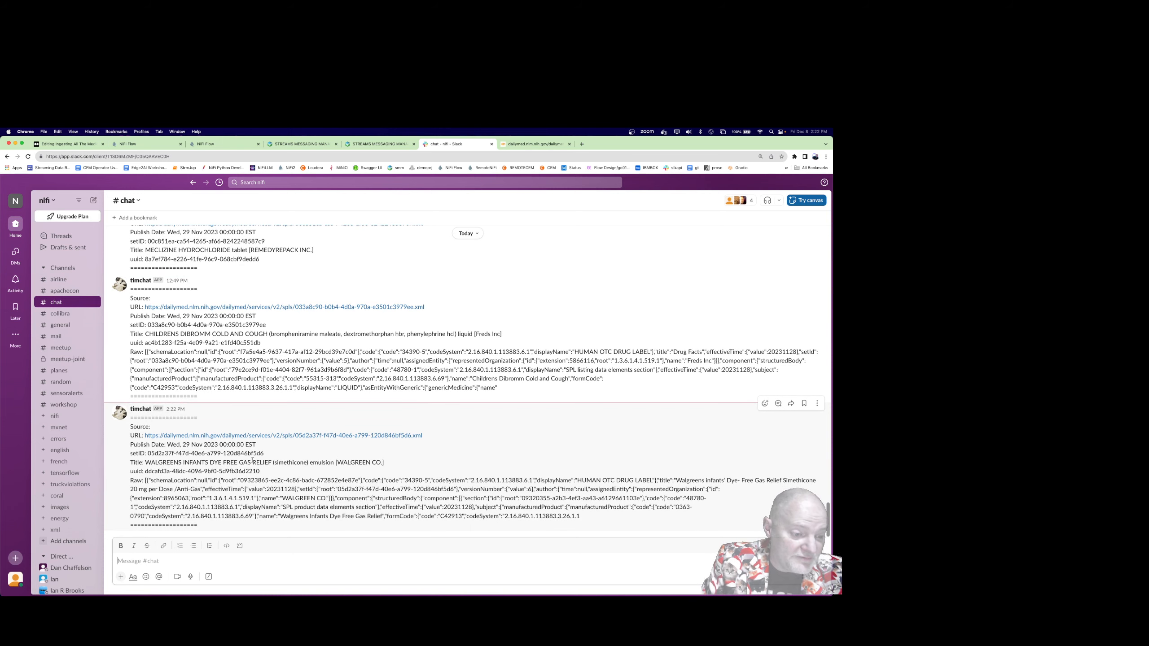
click(68, 144)
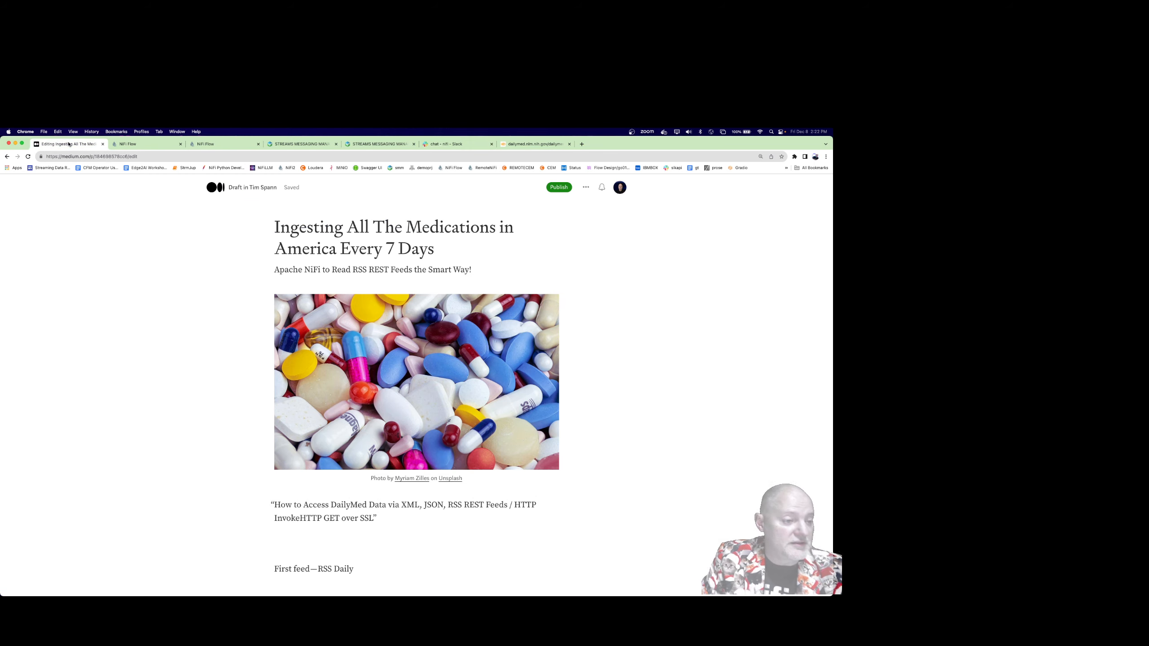
click(132, 145)
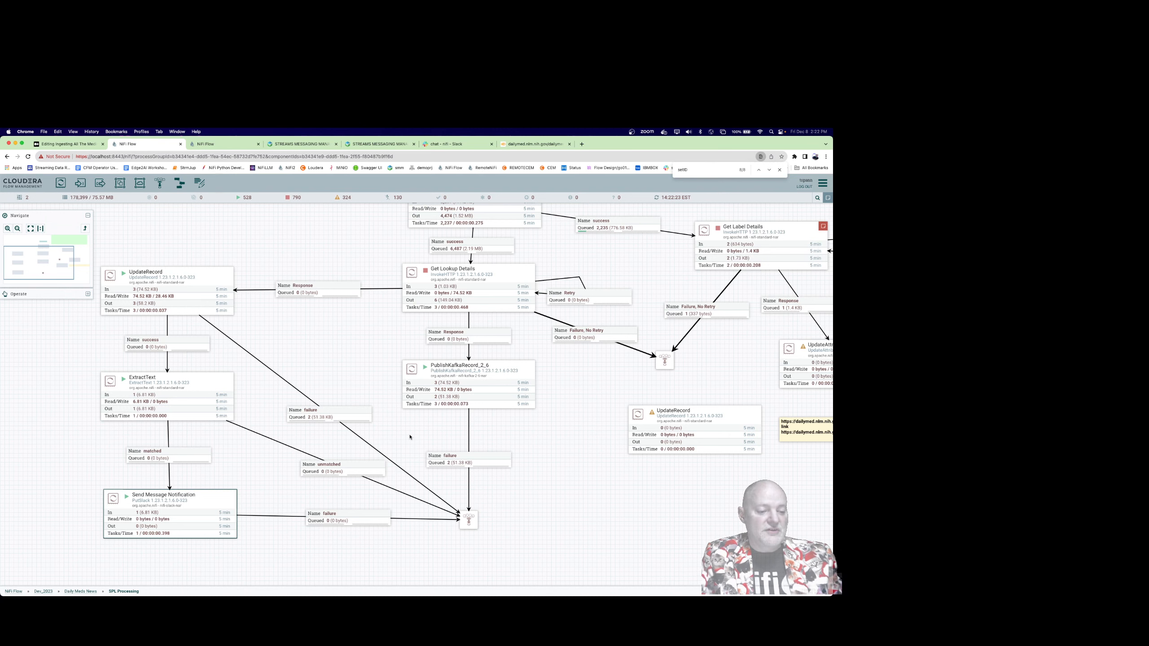
Step: Check the source, destination and relationships of UpdateRecord's failure connection and close its details
right_click(366, 335)
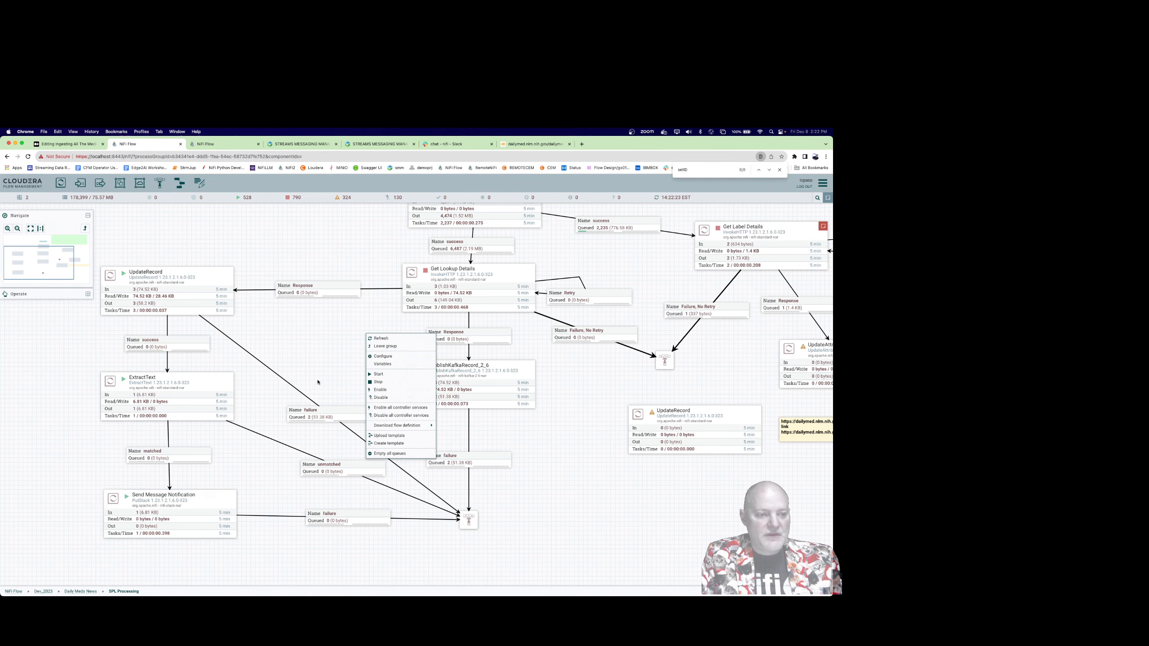
click(306, 417)
double_click(306, 417)
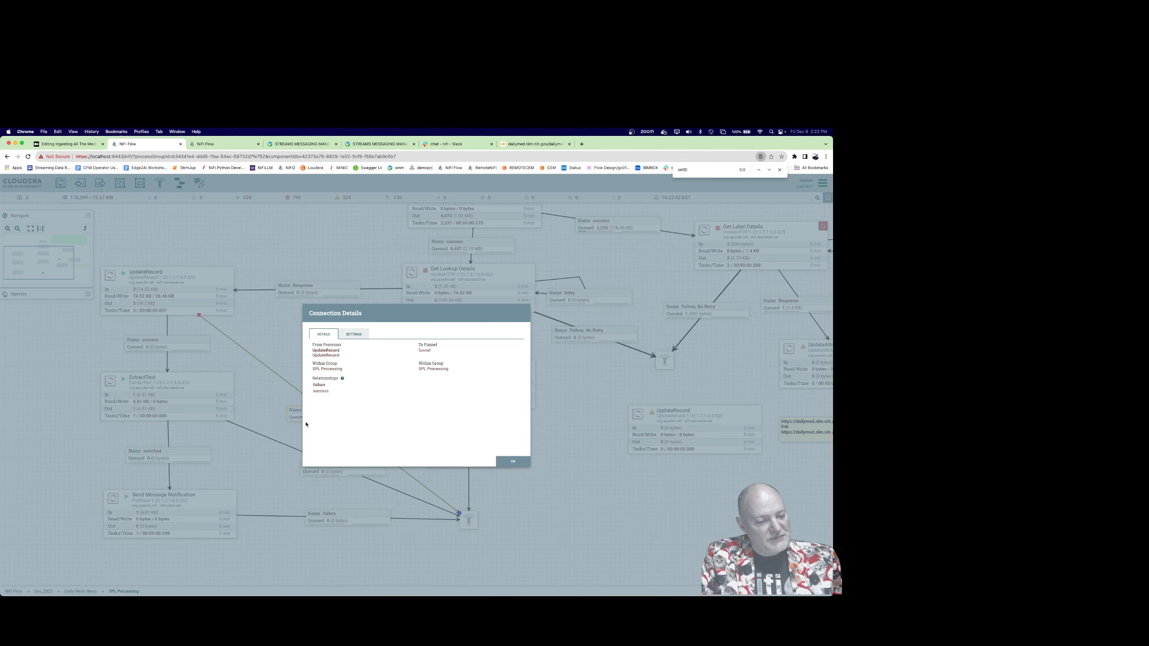
click(519, 462)
Step: Move the copied UpdateRecord processor directly beneath the UpdateAttribute processor in the Get Label Details branch
drag(562, 435, 176, 428)
drag(485, 434, 485, 437)
drag(658, 375, 658, 375)
drag(309, 424, 479, 431)
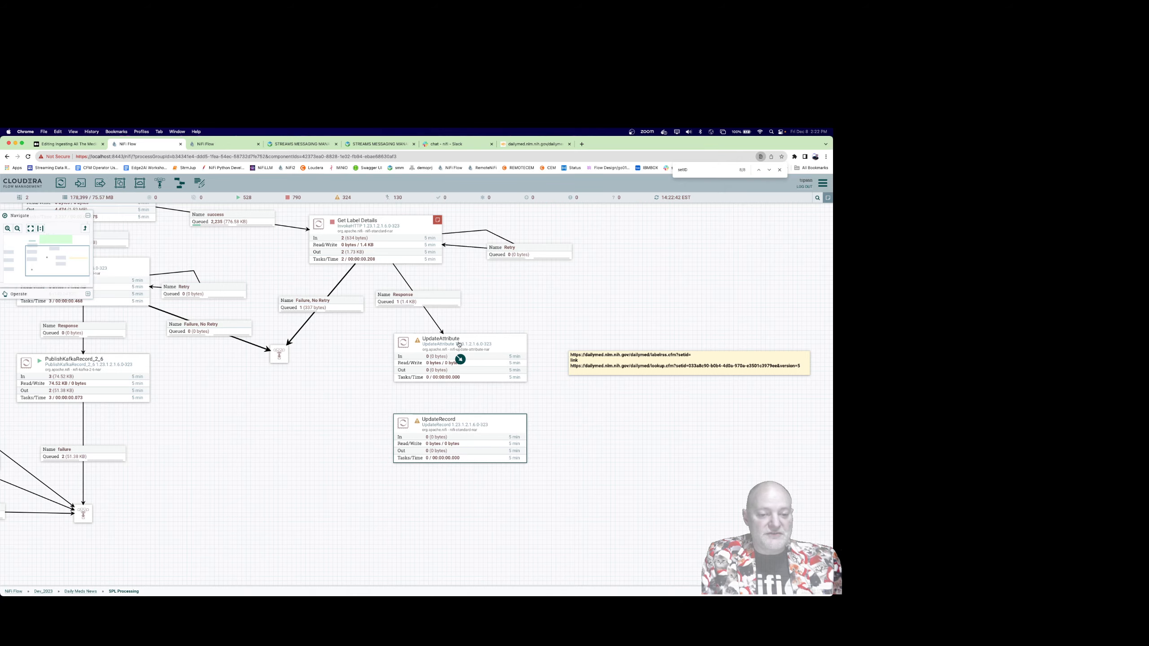
Step: Connect UpdateAttribute to the UpdateRecord processor beneath it, using the success relationship
drag(460, 360, 467, 439)
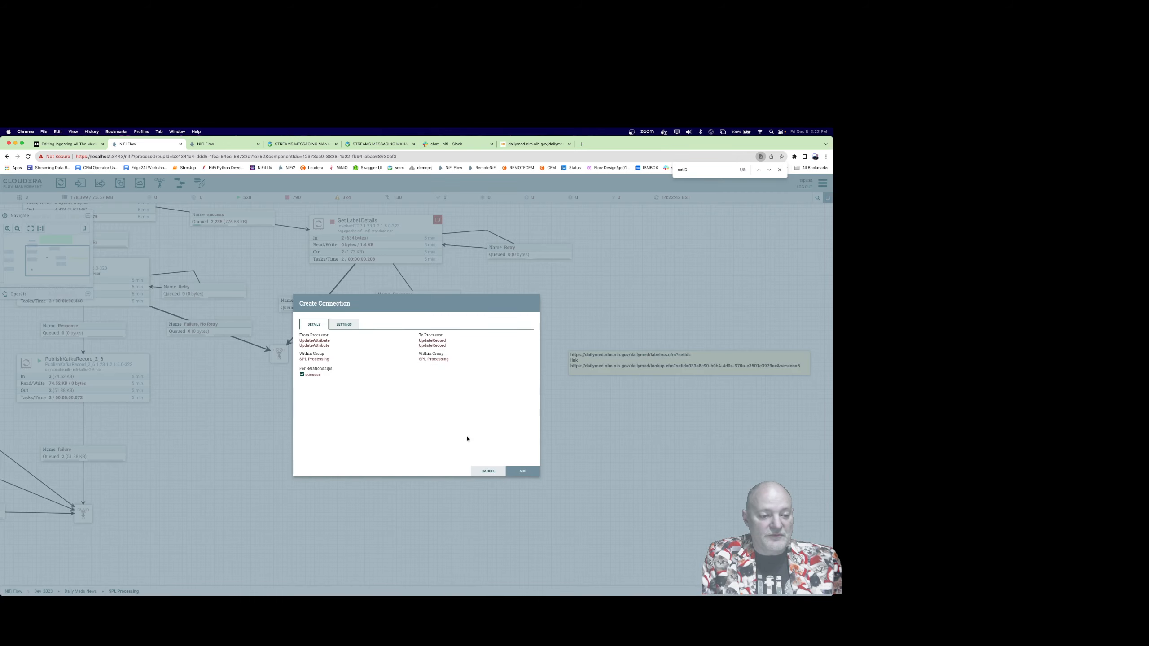
click(522, 471)
drag(309, 435, 456, 495)
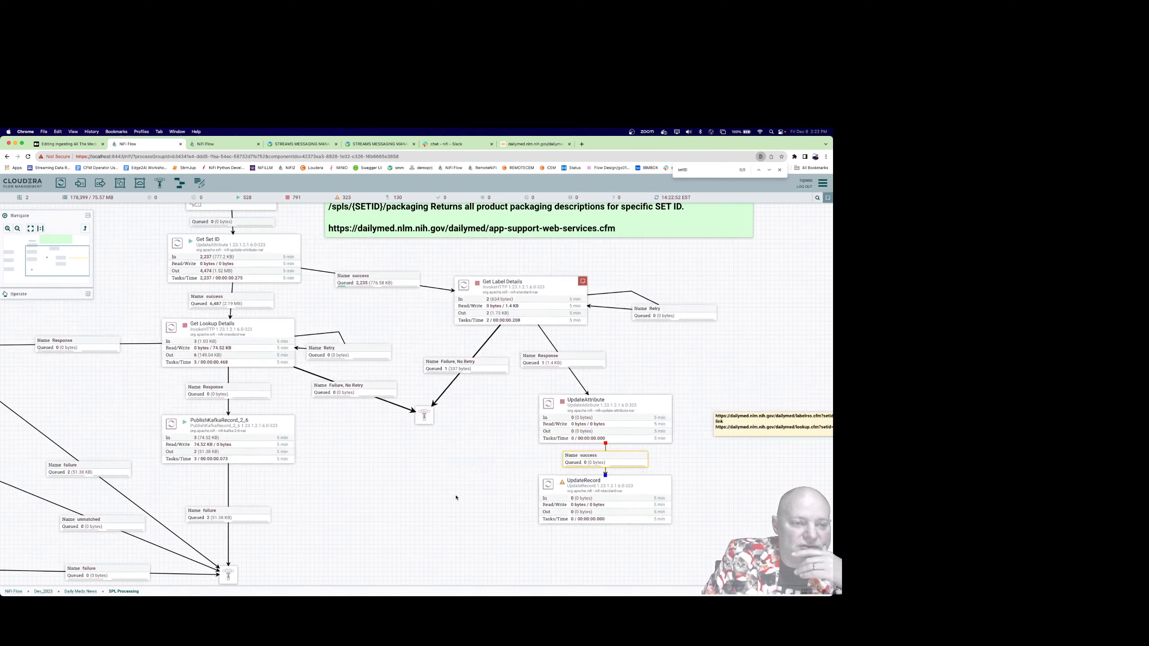
drag(377, 500, 453, 538)
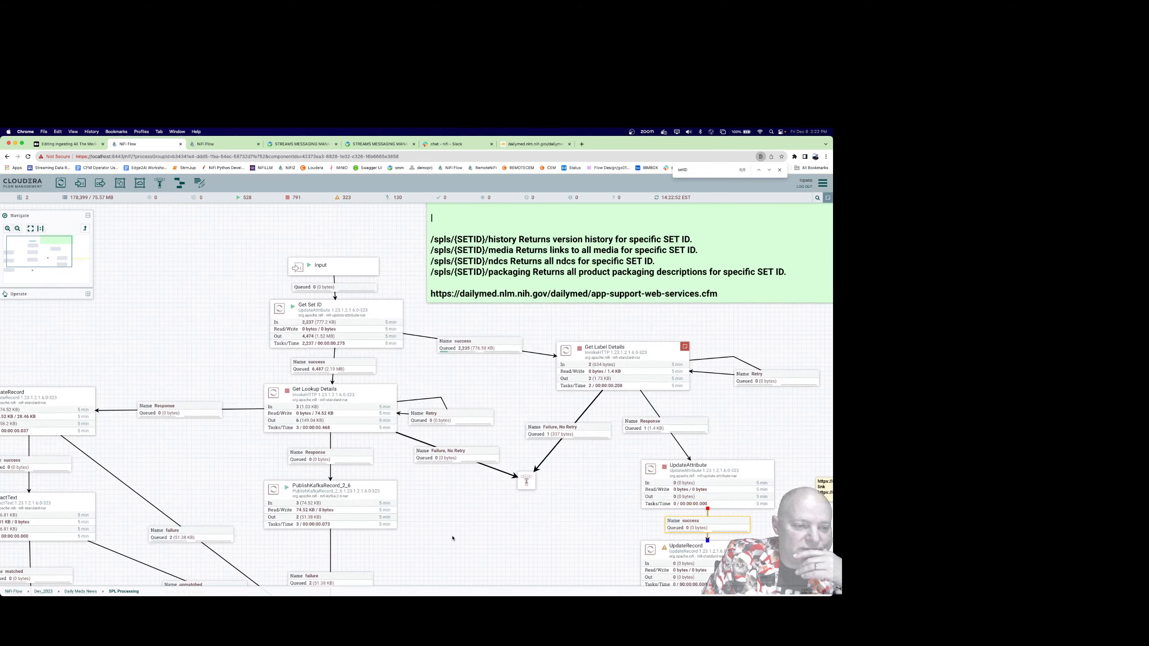
Step: Leave the SPL Processing group, switch to the REST Ingest Meds flow and examine Drug Names Daily Meds' full HTTP URL, closing without changes
click(79, 592)
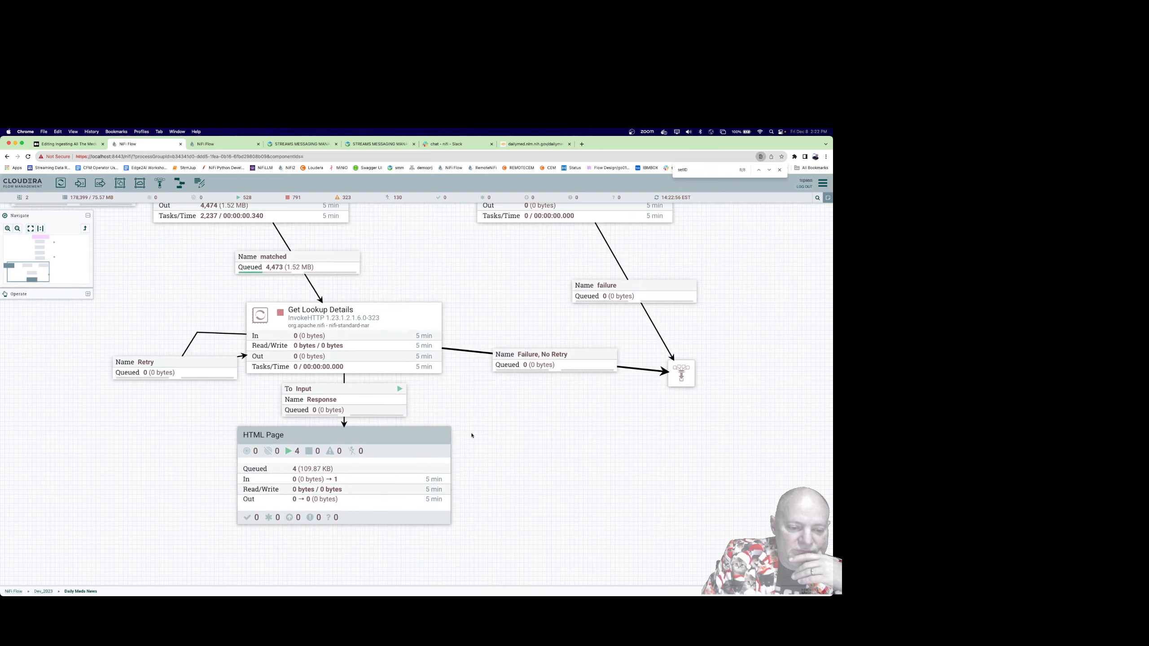
click(215, 144)
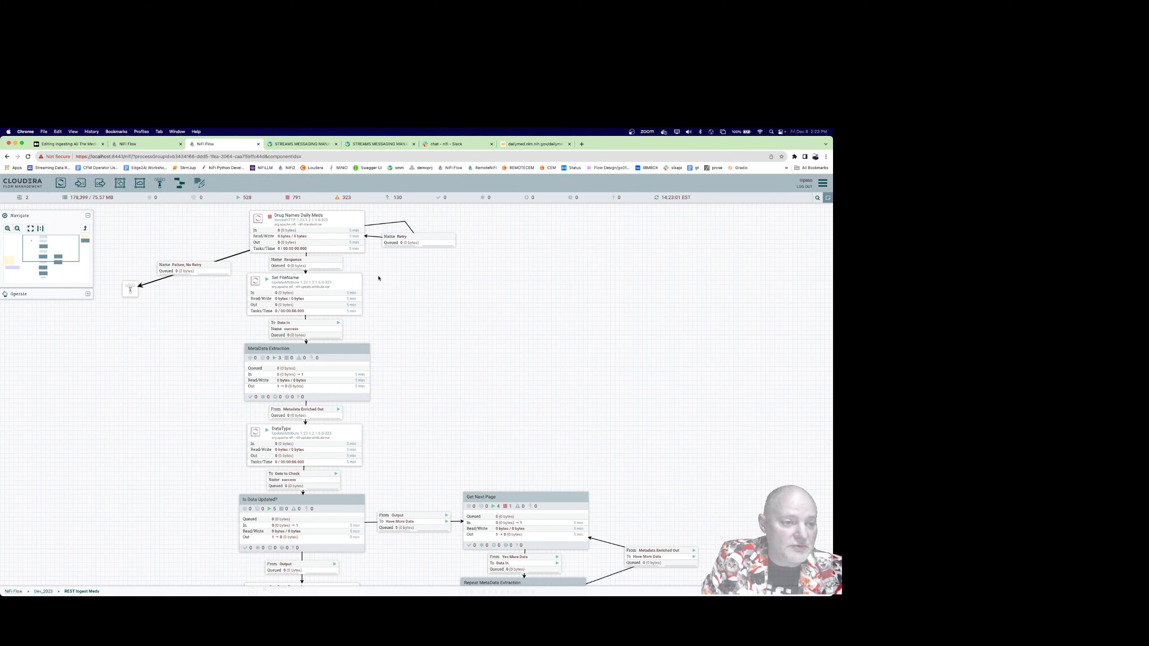
right_click(340, 230)
click(350, 229)
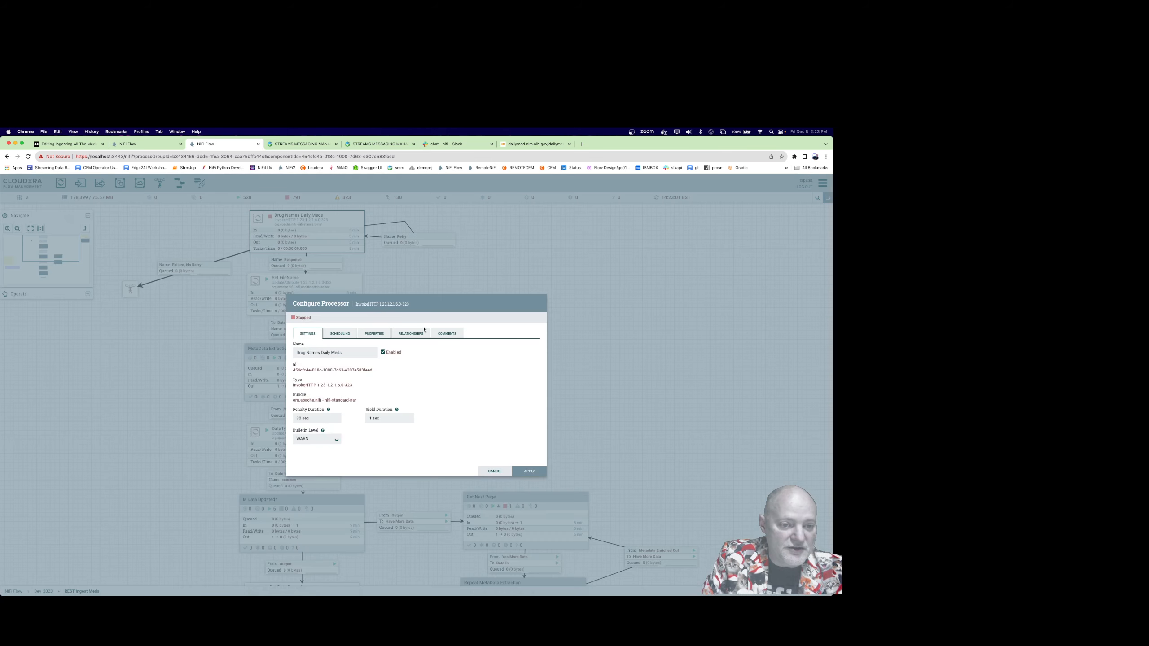
click(375, 334)
click(497, 375)
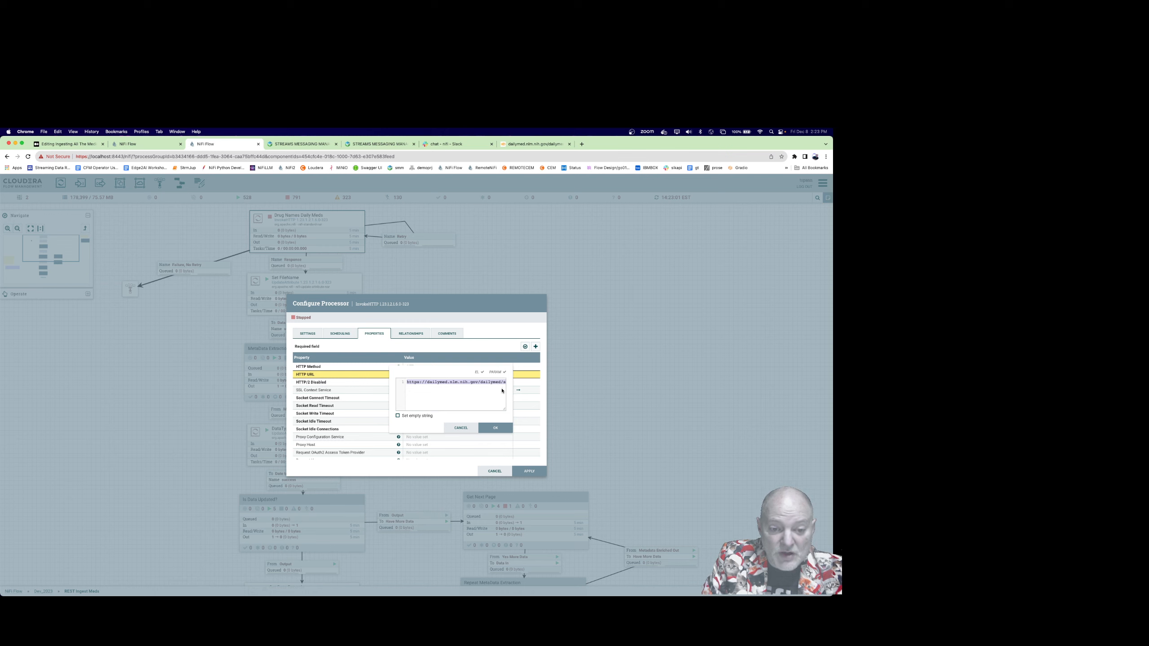
drag(504, 409, 686, 409)
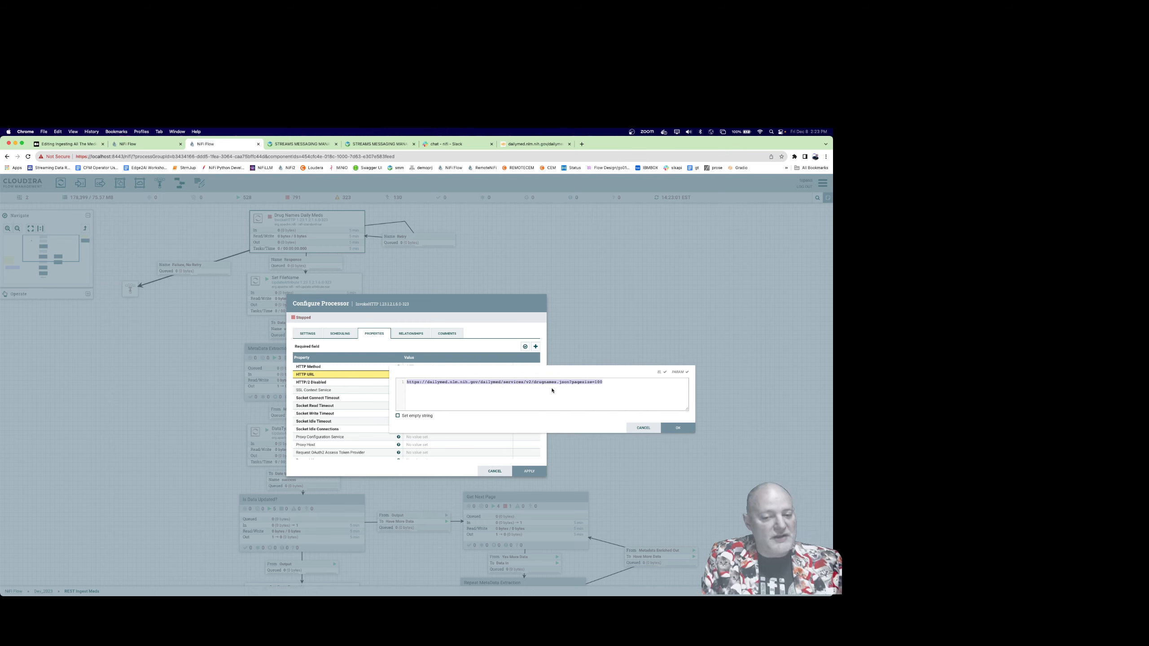
click(549, 388)
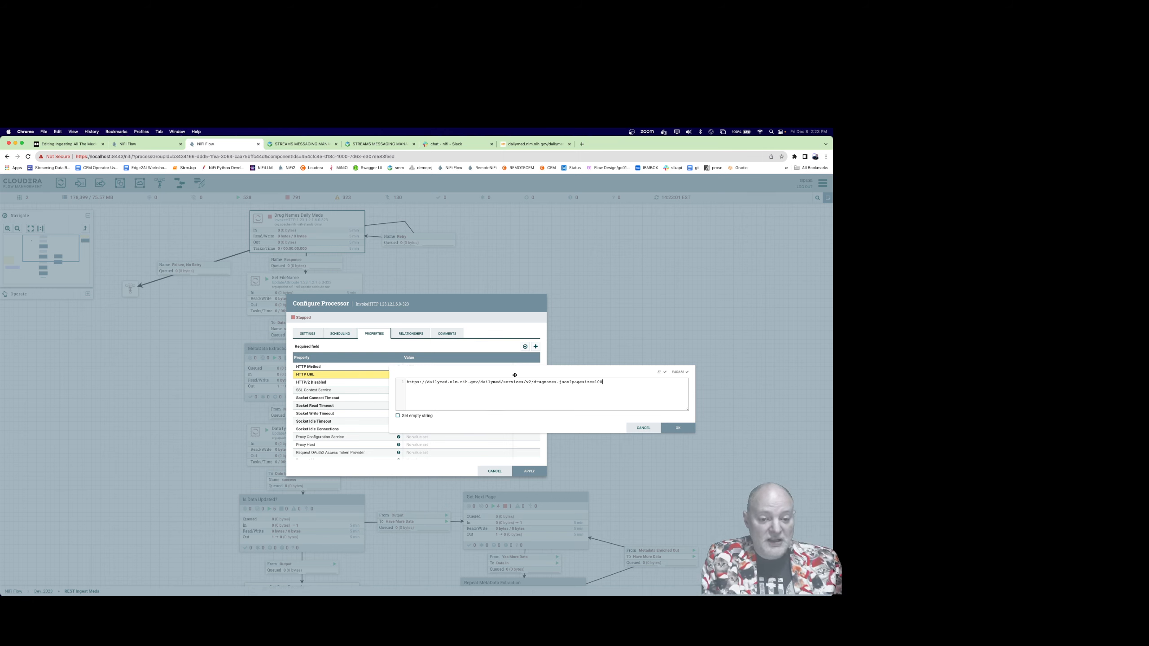
double_click(595, 383)
key(Escape)
key(Escape)
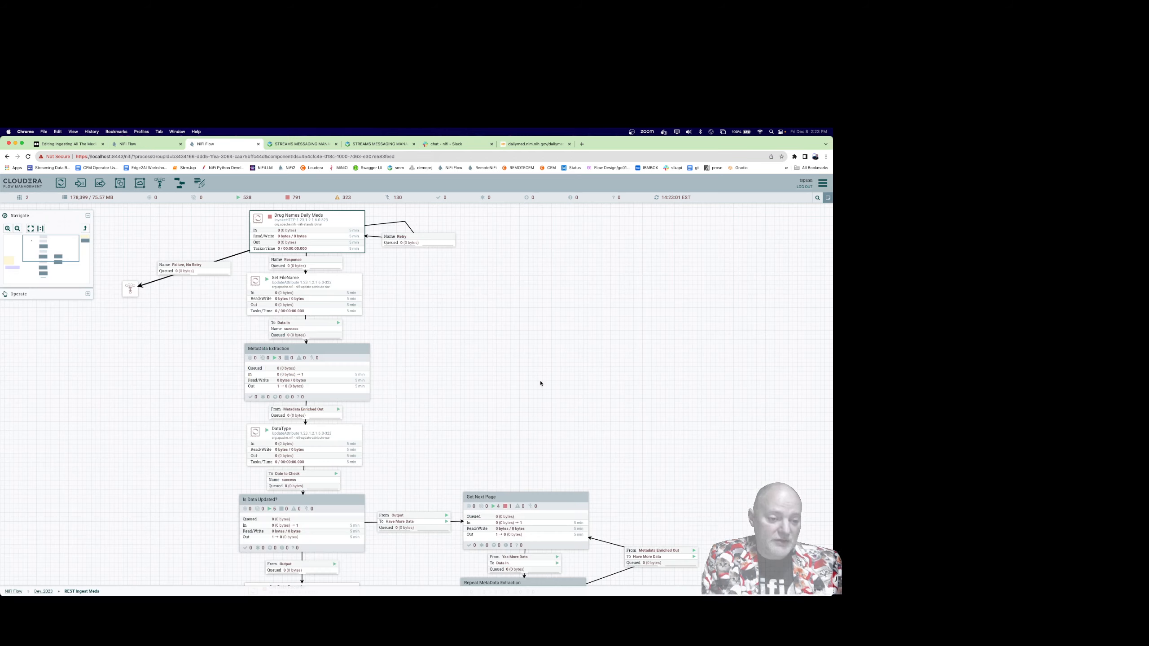
Step: Examine the REST Ingest Meds flow from Drug Names Daily Meds down to the Send to Kafka group
right_click(345, 232)
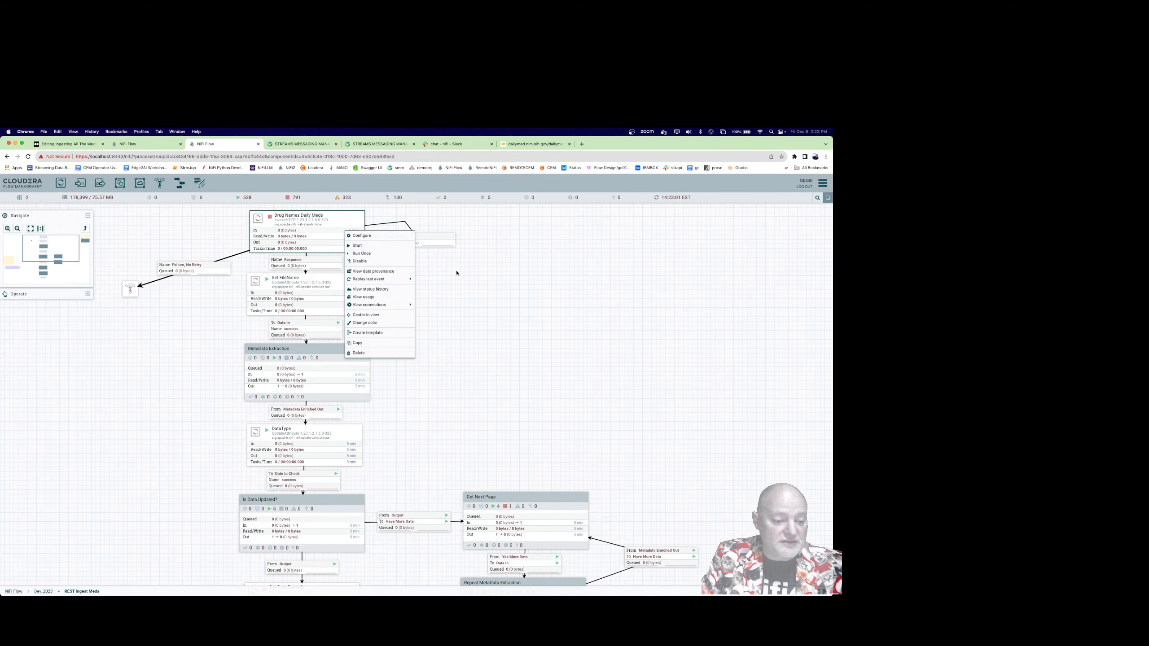
click(572, 317)
scroll(521, 331, down, 2)
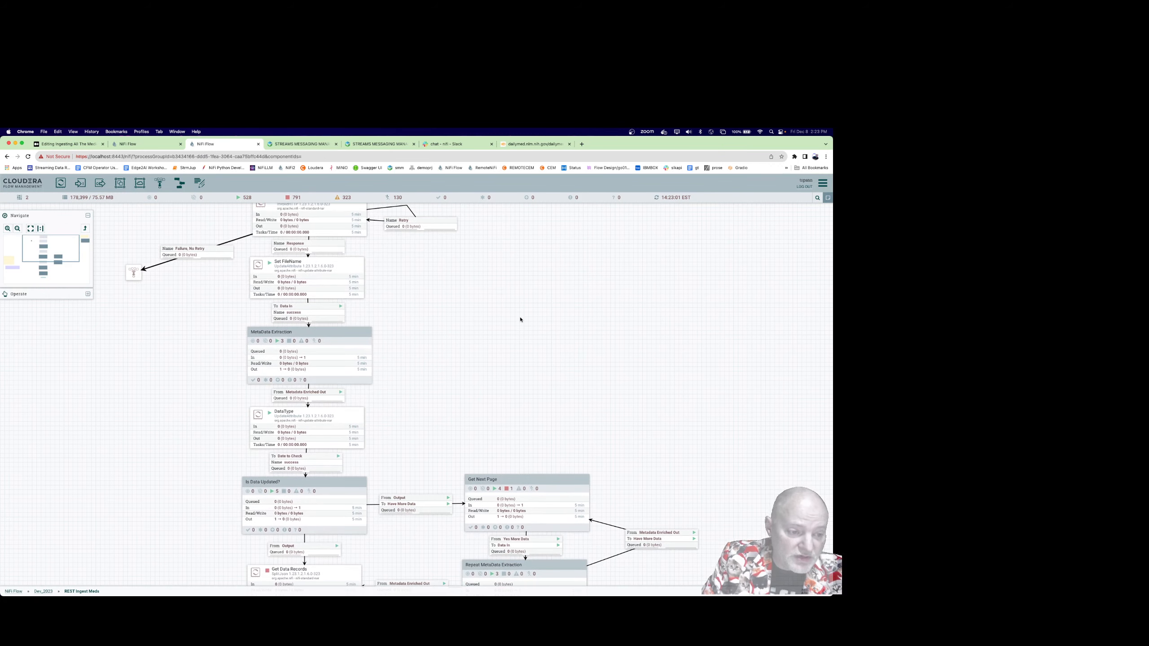
scroll(528, 332, down, 5)
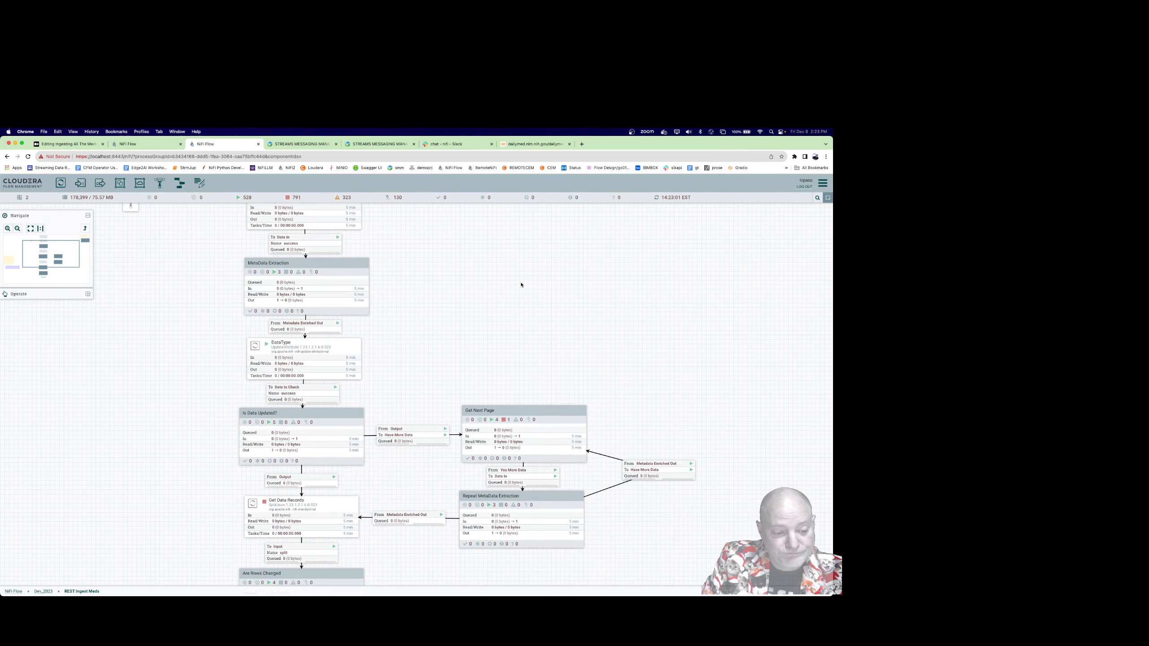
scroll(520, 317, up, 4)
scroll(514, 253, down, 12)
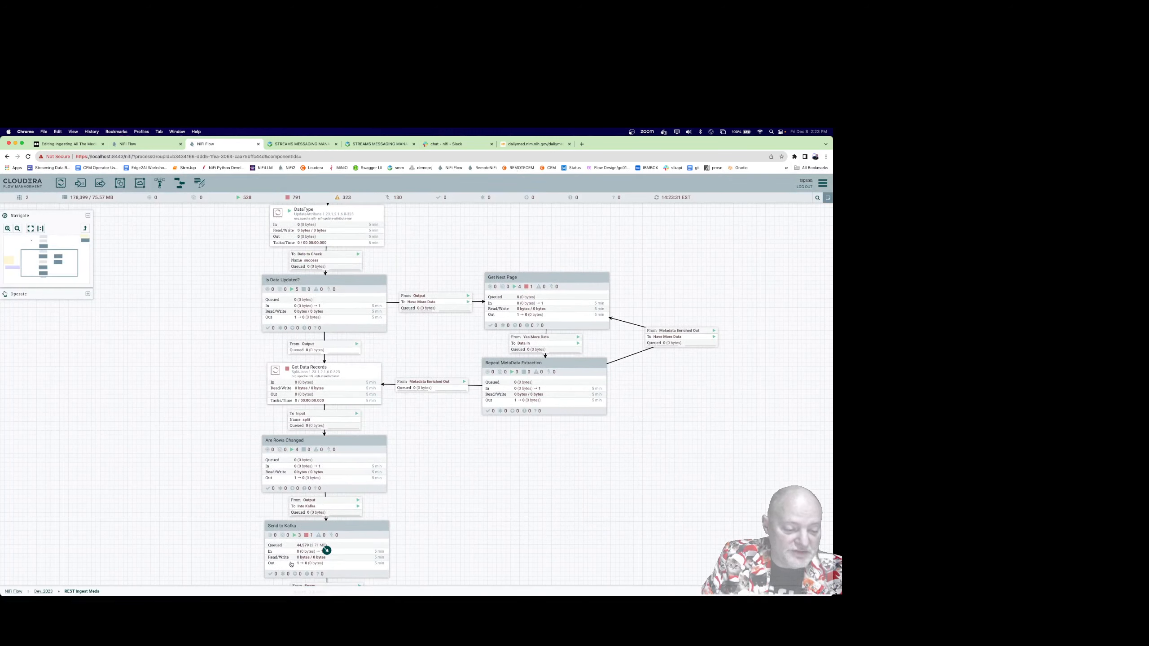
scroll(427, 253, up, 8)
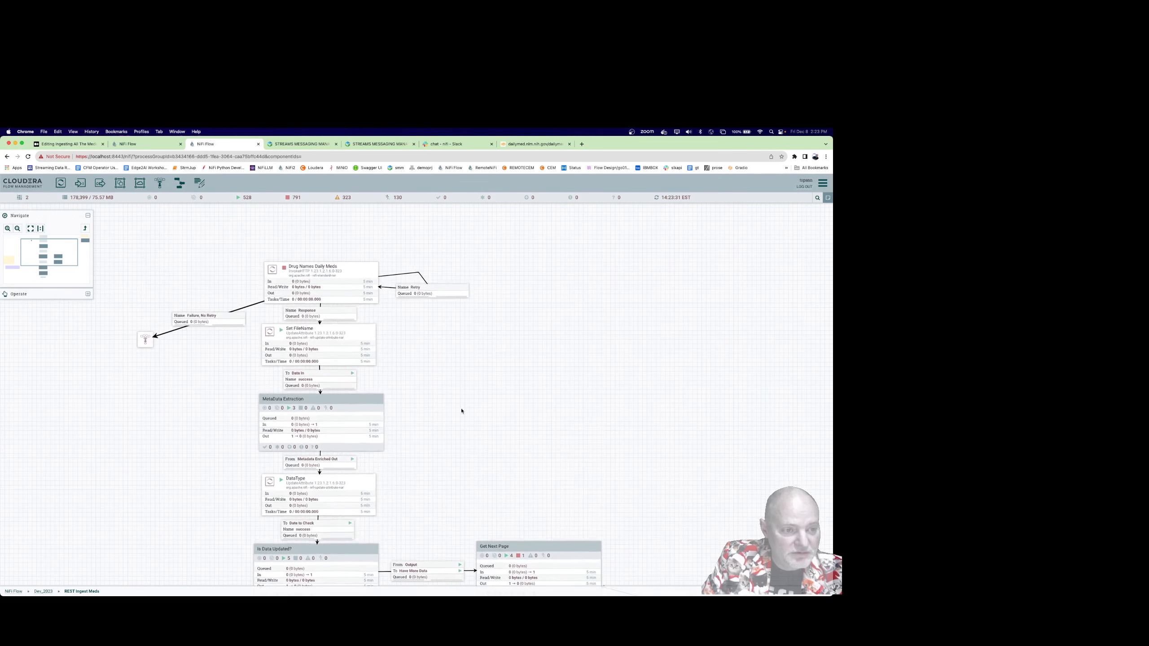
Step: Run the Drug Names Daily Meds processor once and refresh the flow's statistics
right_click(365, 283)
click(381, 305)
right_click(481, 319)
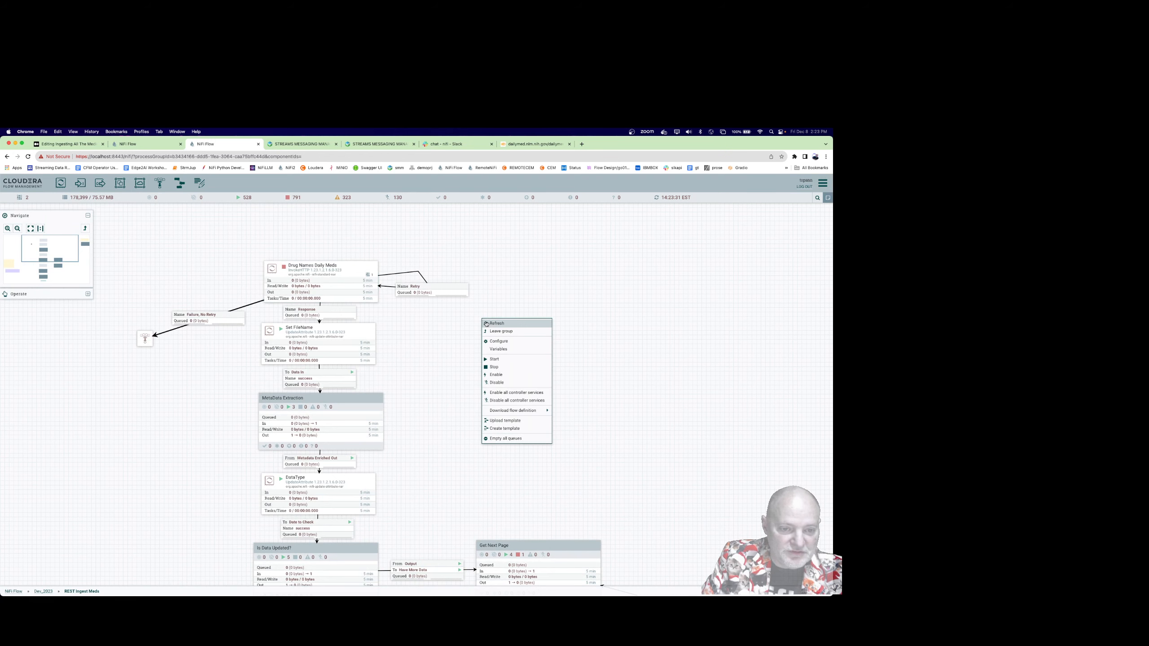
click(449, 406)
Step: Examine the full filename expression in Set FileName's properties and close the details
scroll(330, 280, down, 3)
right_click(350, 273)
click(366, 278)
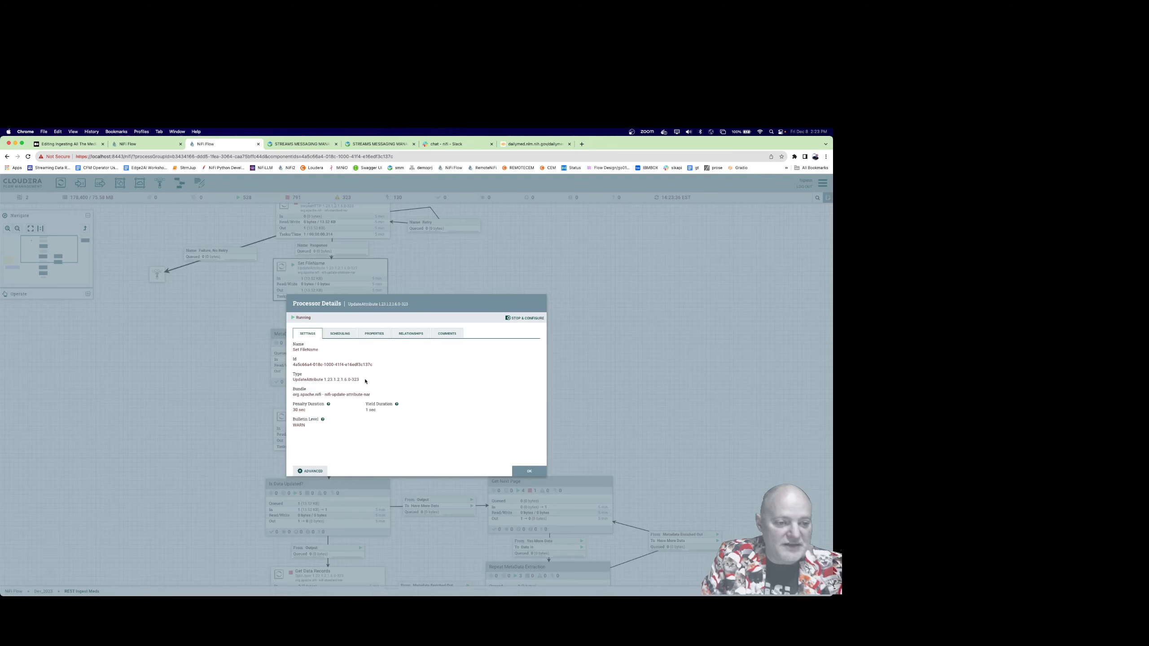
click(375, 333)
click(464, 400)
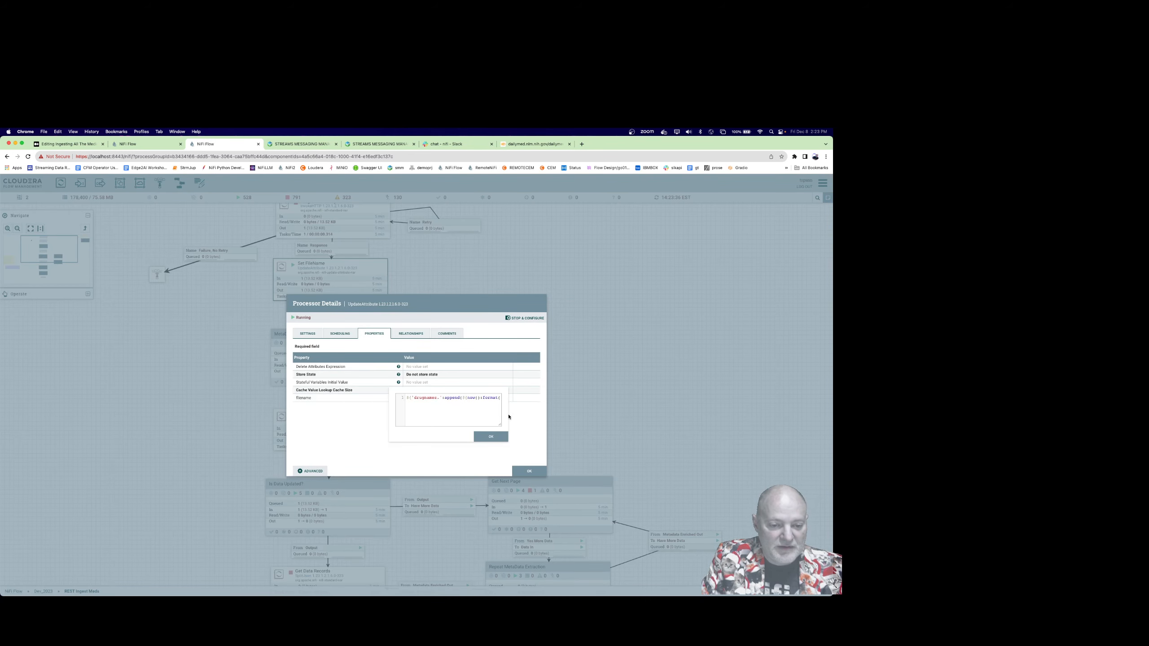
drag(498, 425, 656, 423)
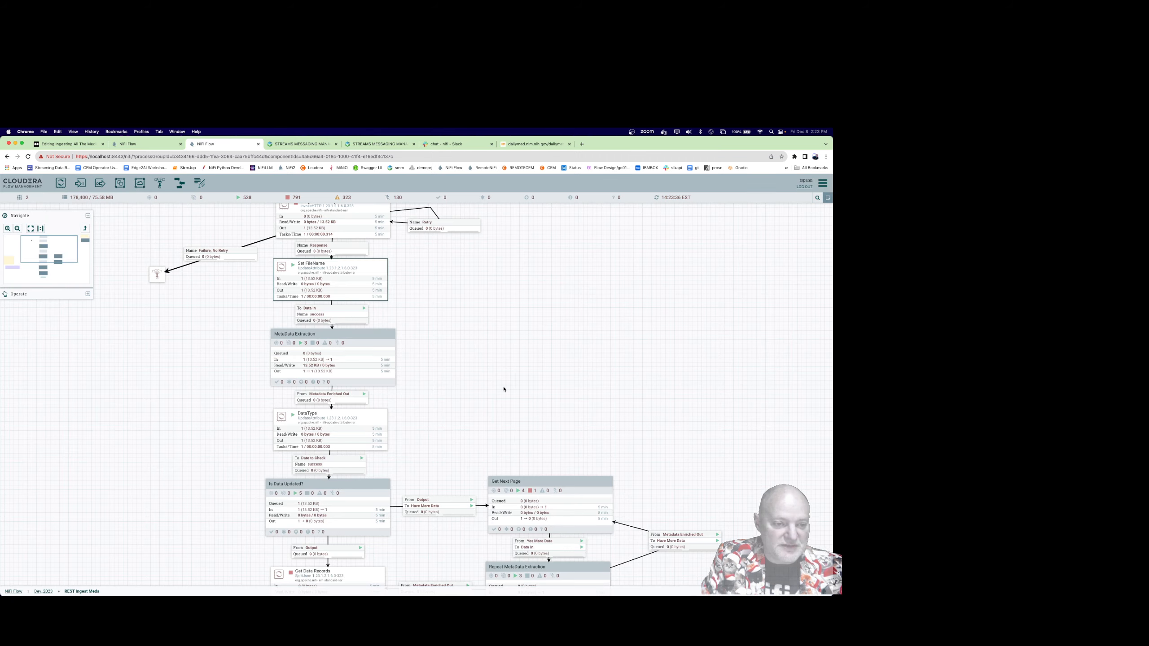
Step: Enter the MetaData Extraction group, review the metadata paths in Add Metadata's properties, and return to REST Ingest Meds
drag(502, 390, 453, 306)
double_click(328, 282)
right_click(243, 326)
click(271, 332)
scroll(458, 411, down, 2)
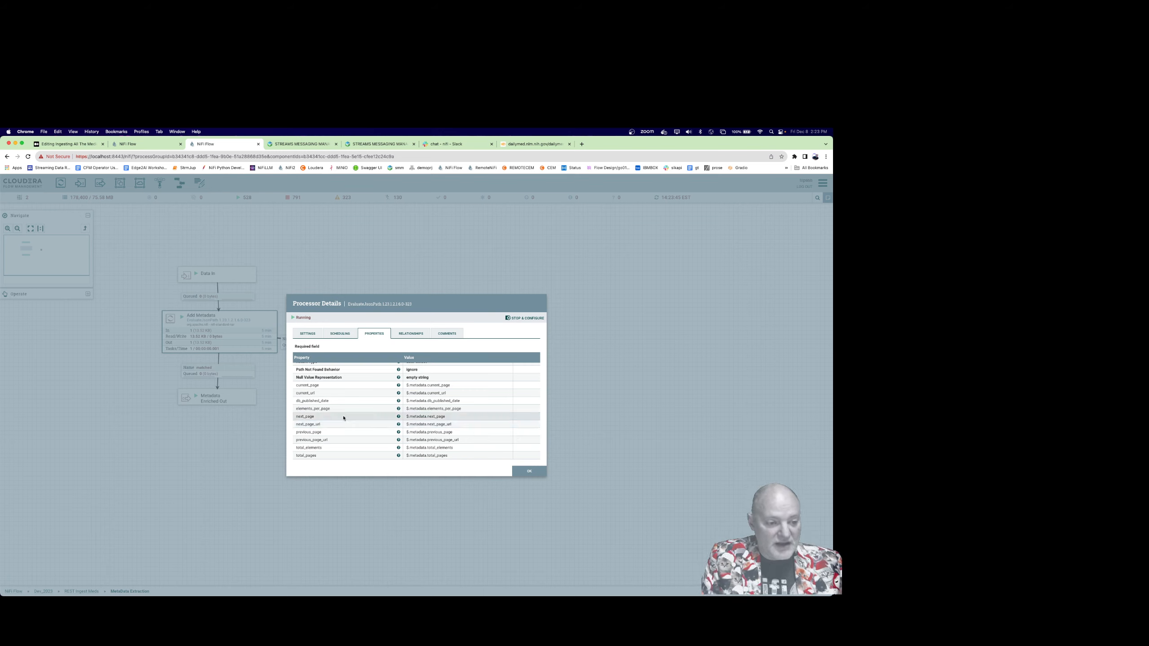
key(Escape)
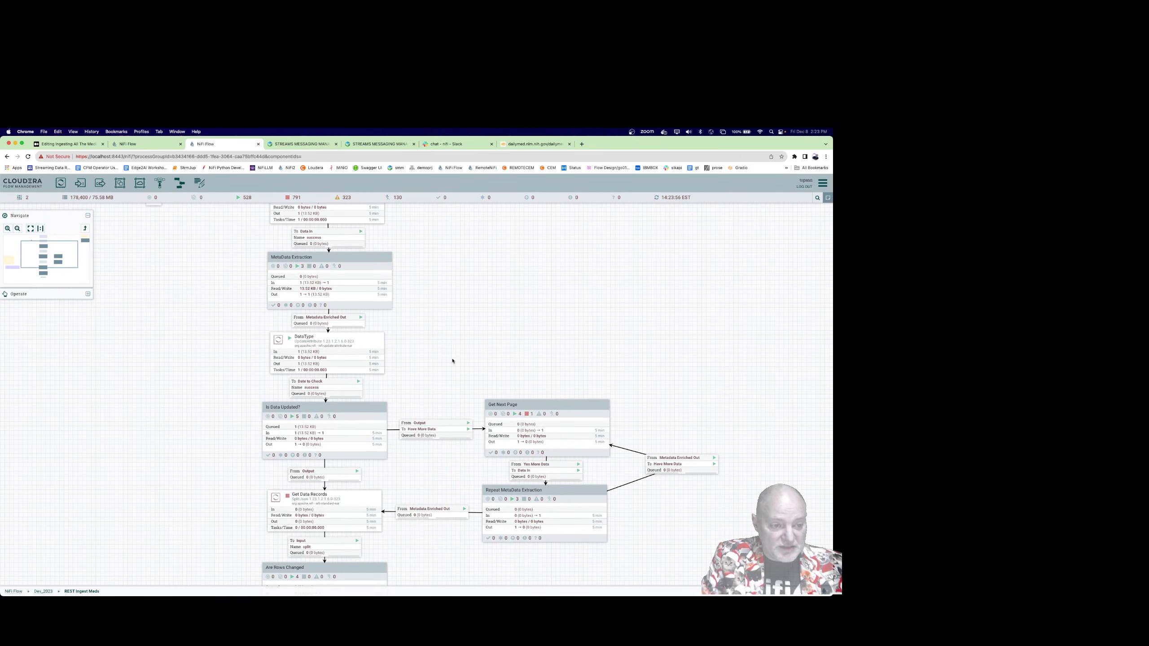
Step: Enter the Is Data Updated? group and refresh its statistics
drag(452, 360, 392, 336)
click(319, 395)
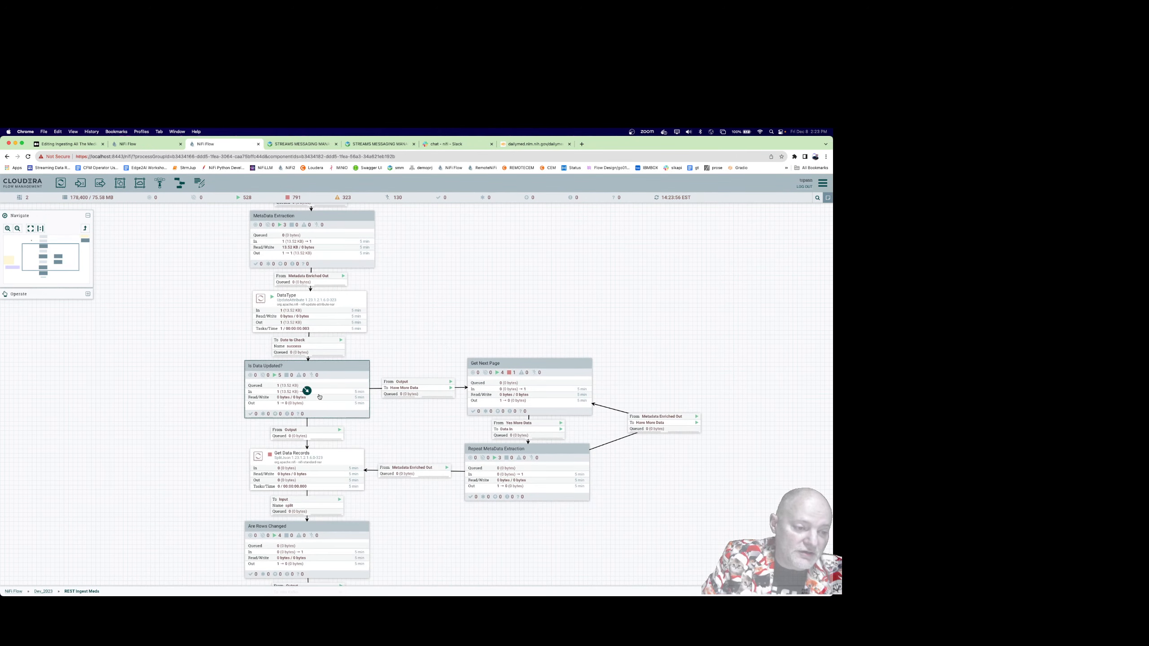
double_click(319, 397)
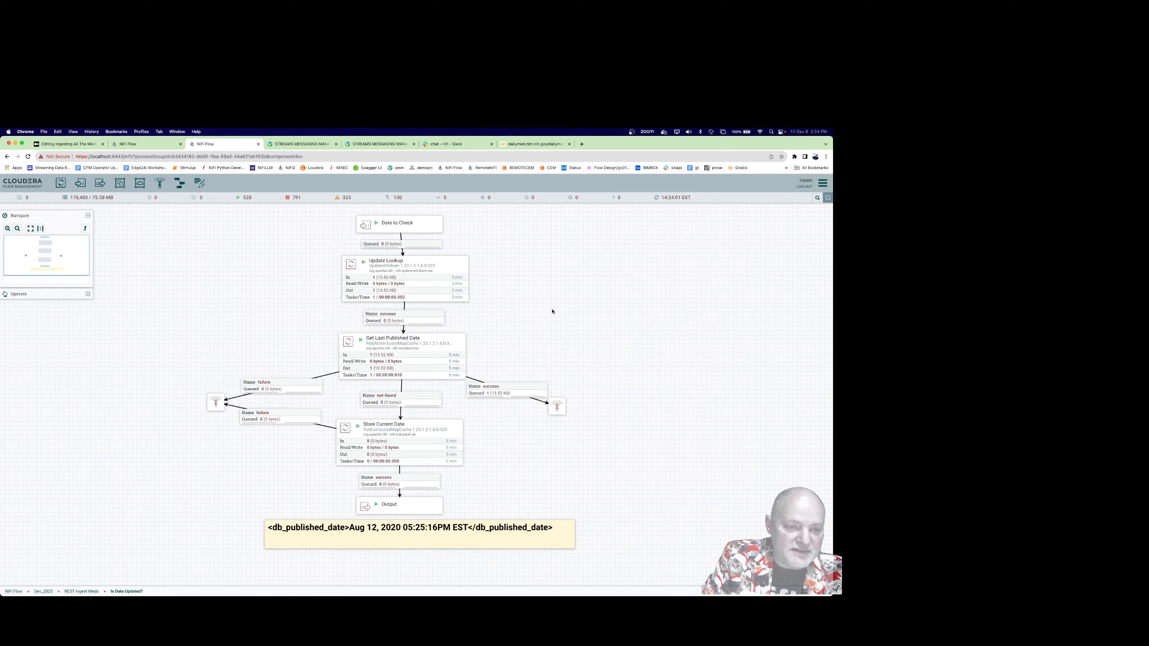
right_click(544, 322)
click(539, 327)
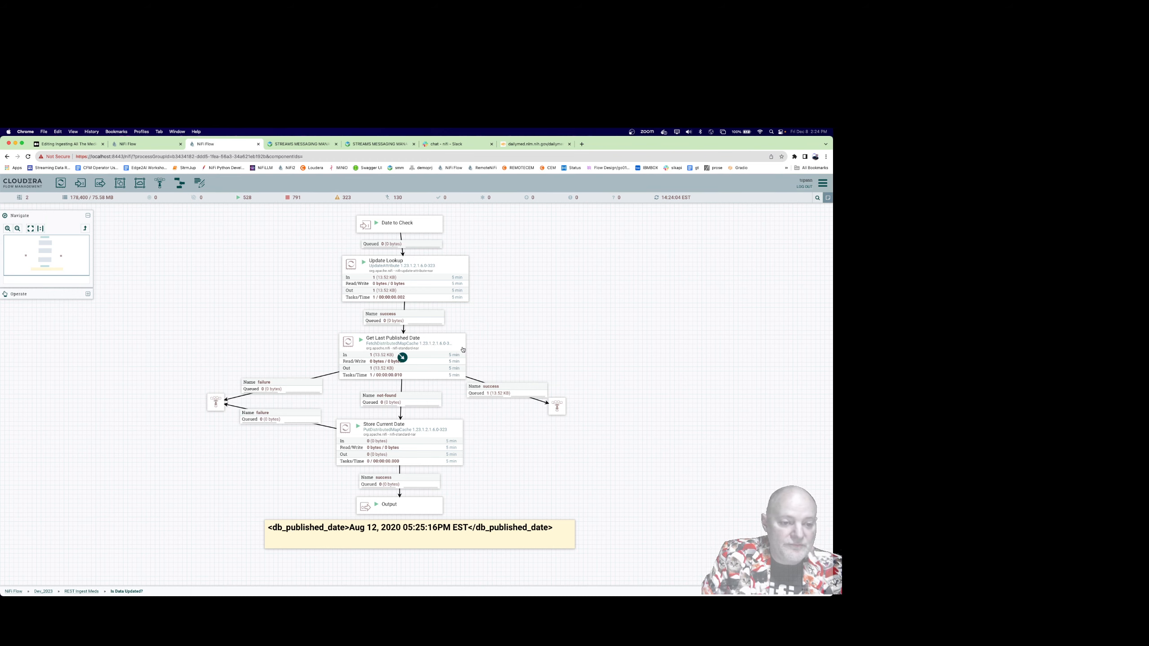
Step: Examine Get Last Published Date's properties and the services available for its Distributed Cache Service
right_click(449, 349)
click(461, 356)
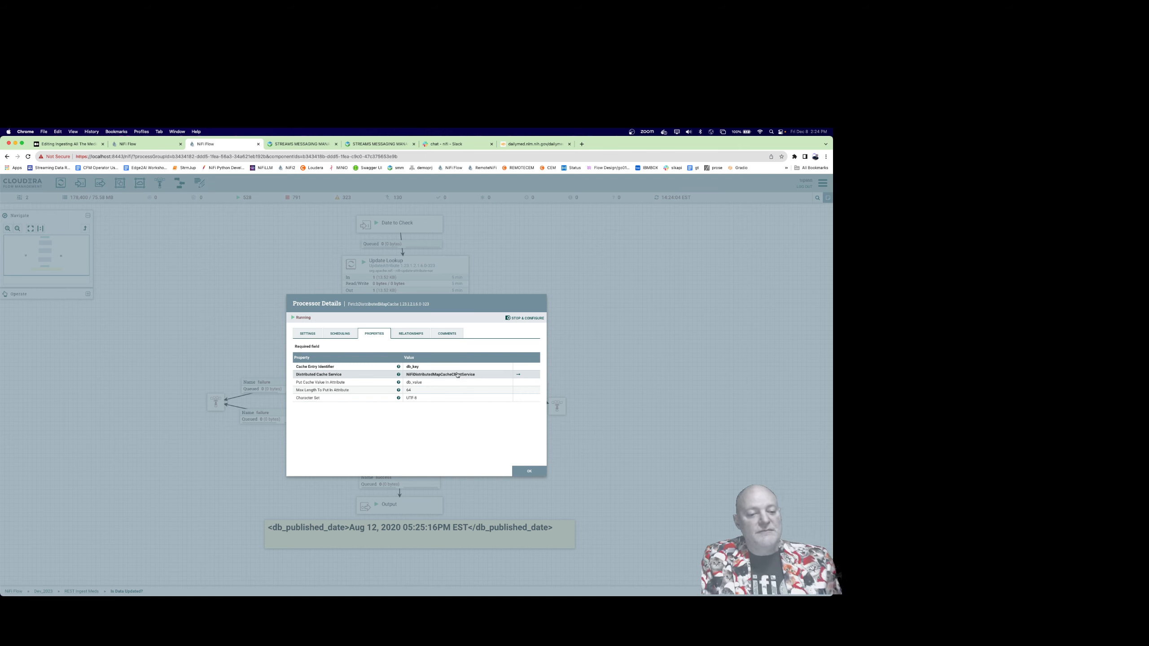
click(457, 374)
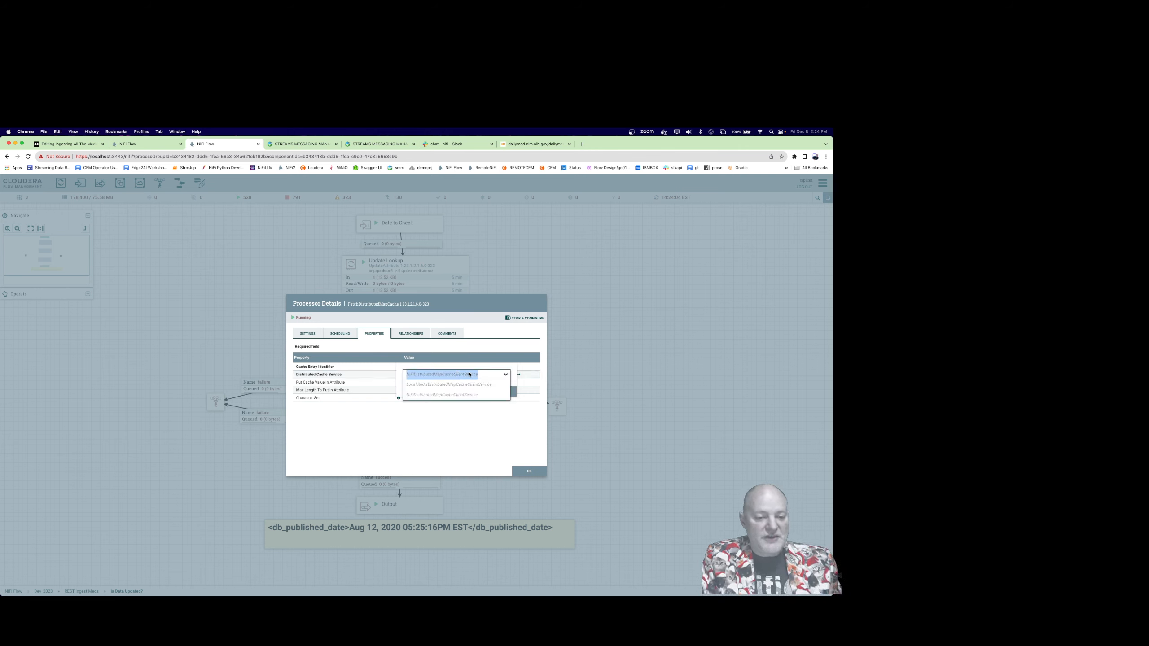
click(469, 375)
Step: Stop Get Last Published Date for configuration, review the compatible controller services for a new Distributed Cache Service, and cancel without creating one
click(525, 318)
click(448, 376)
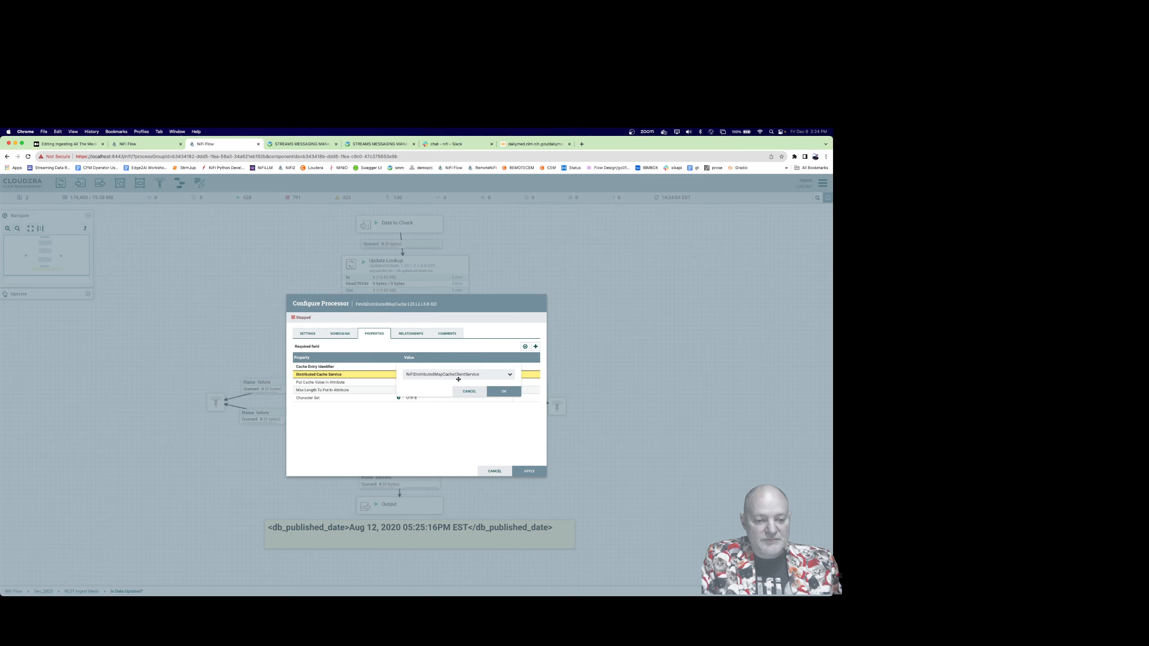
click(457, 378)
click(430, 415)
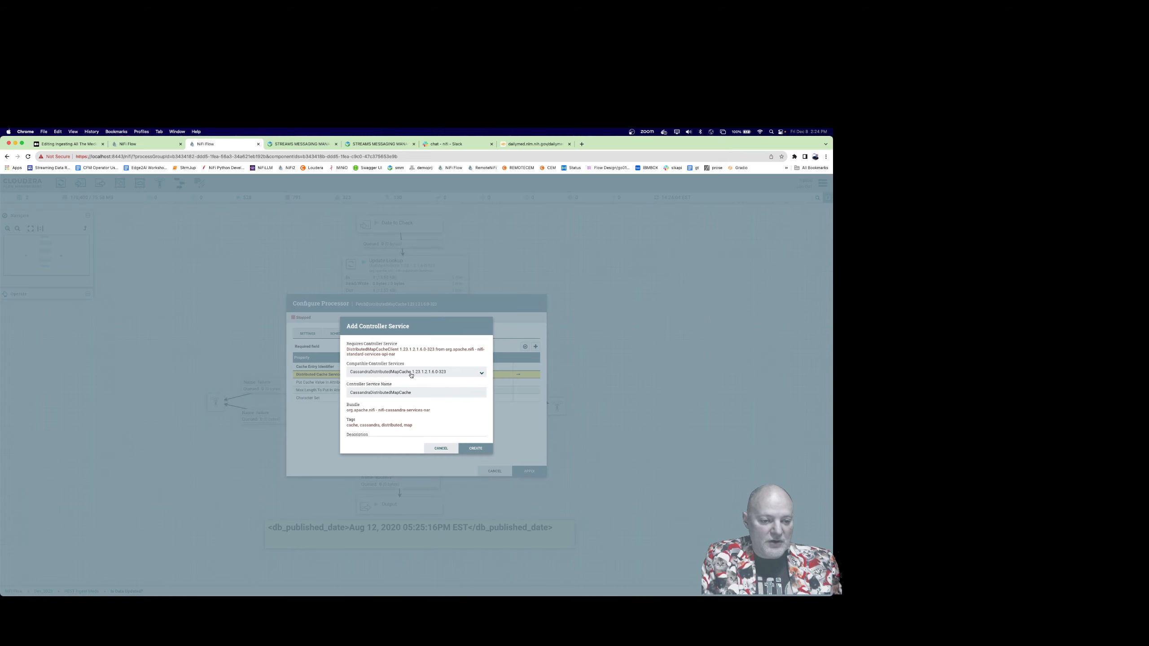
click(411, 375)
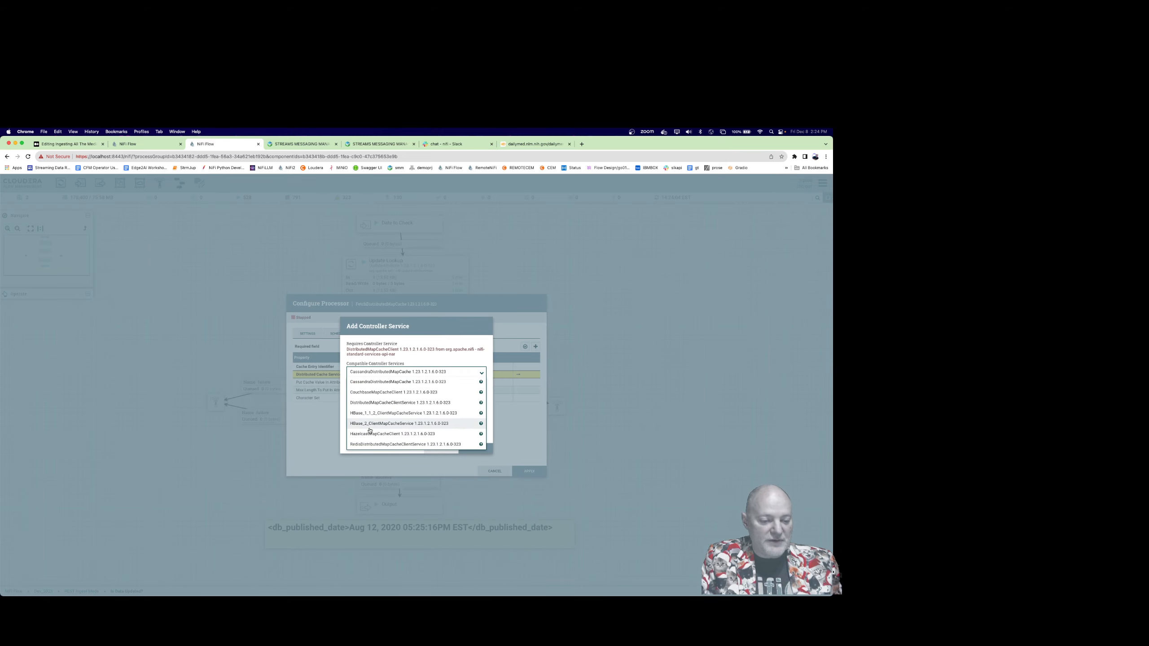
key(Escape)
key(Escape)
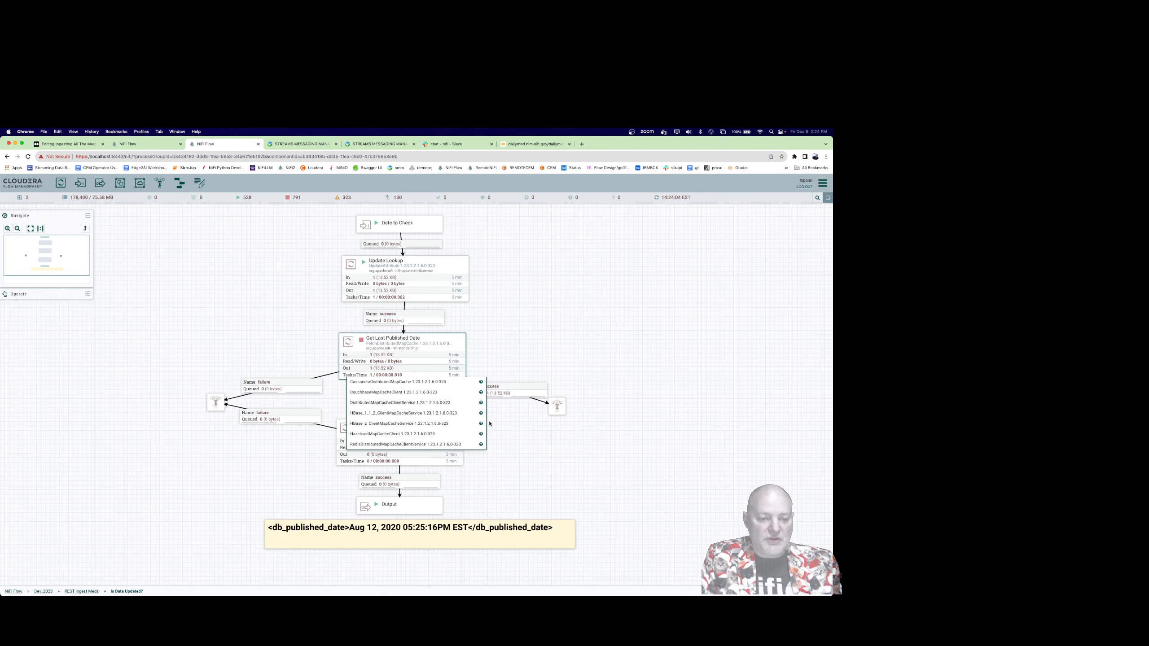
Step: Start the Get Last Published Date processor again and refresh the group
right_click(443, 352)
click(453, 363)
right_click(501, 329)
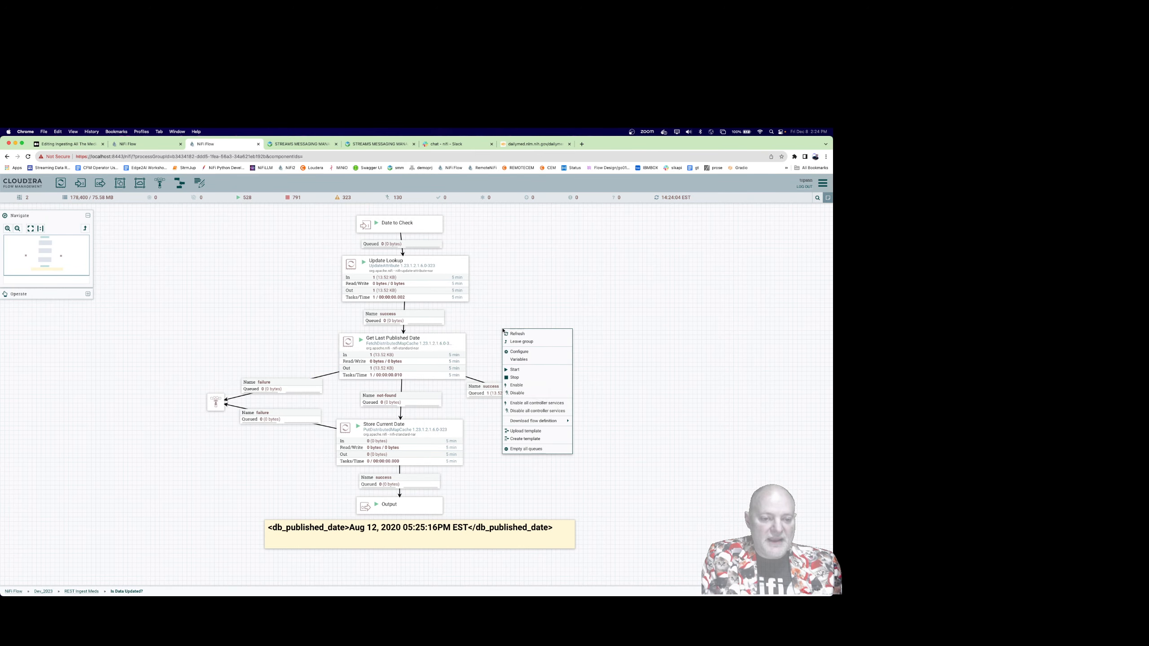
click(507, 334)
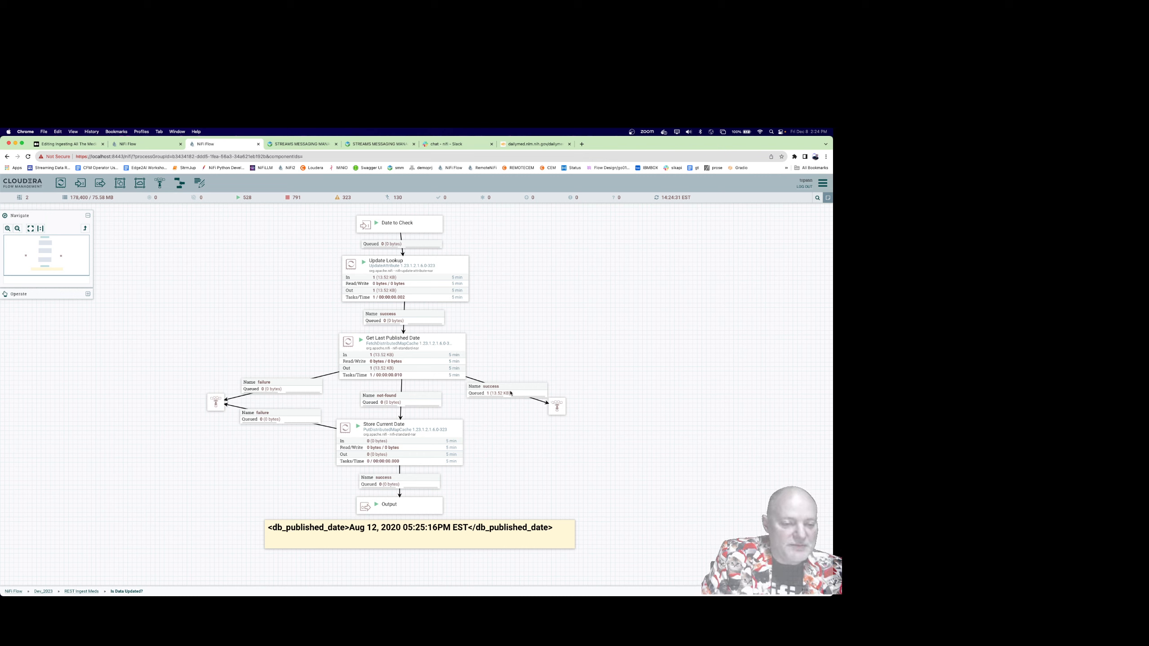
Step: Check Store Current Date's cache properties, close the details and return to the REST Ingest Meds flow
right_click(420, 433)
click(427, 437)
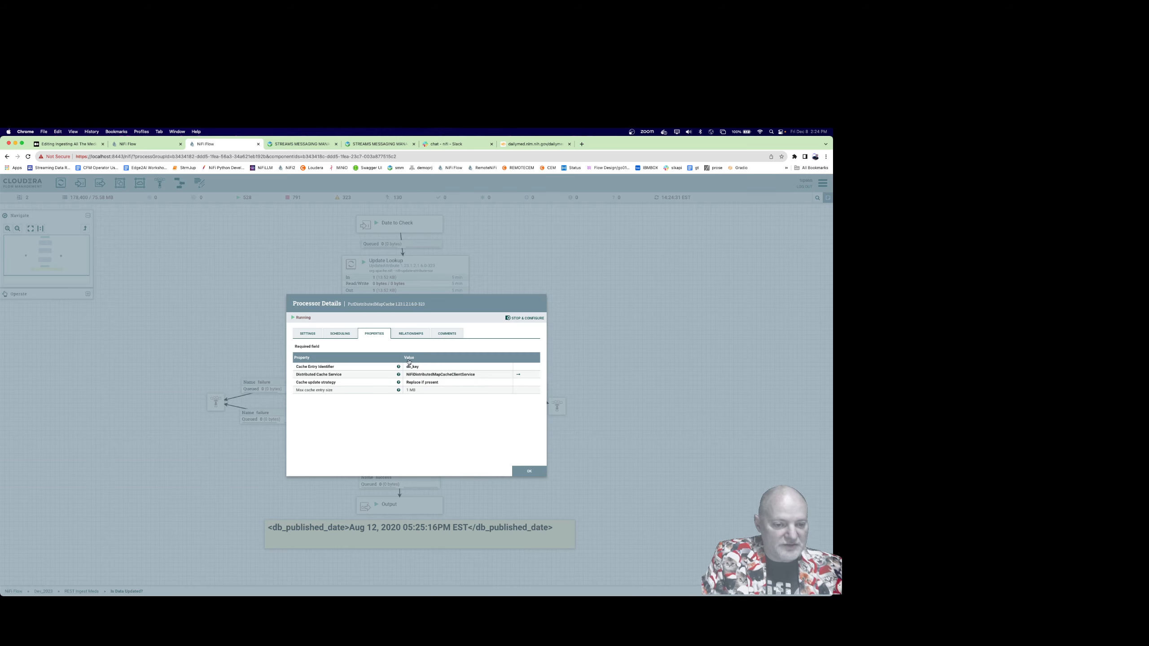
key(Escape)
click(81, 590)
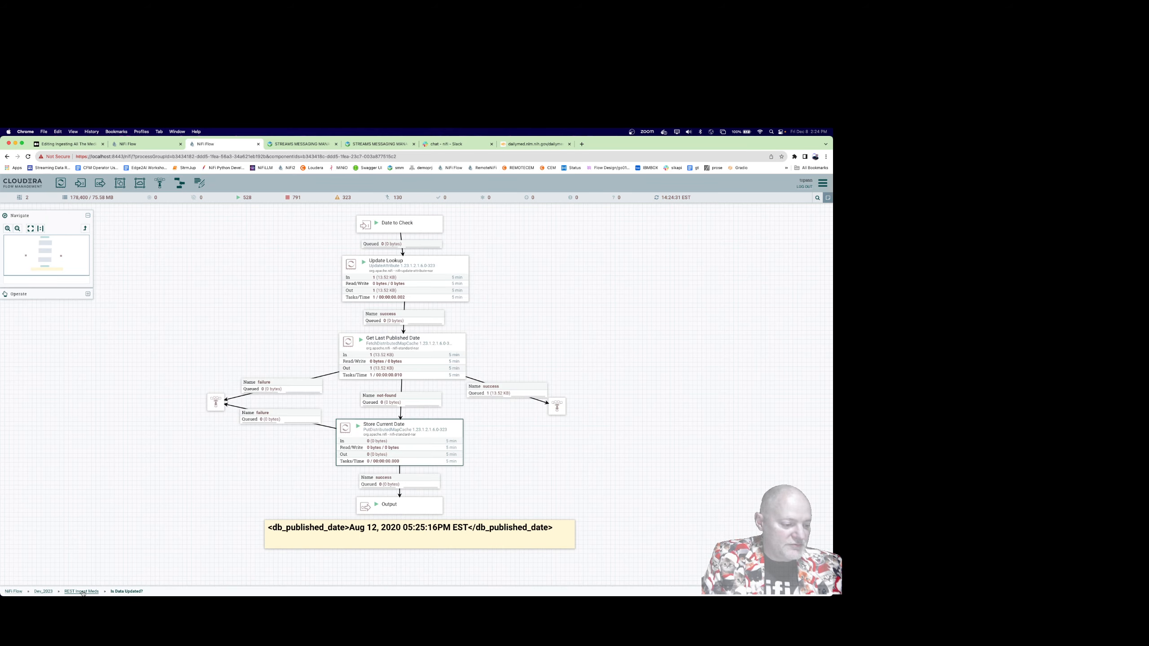
scroll(434, 359, down, 3)
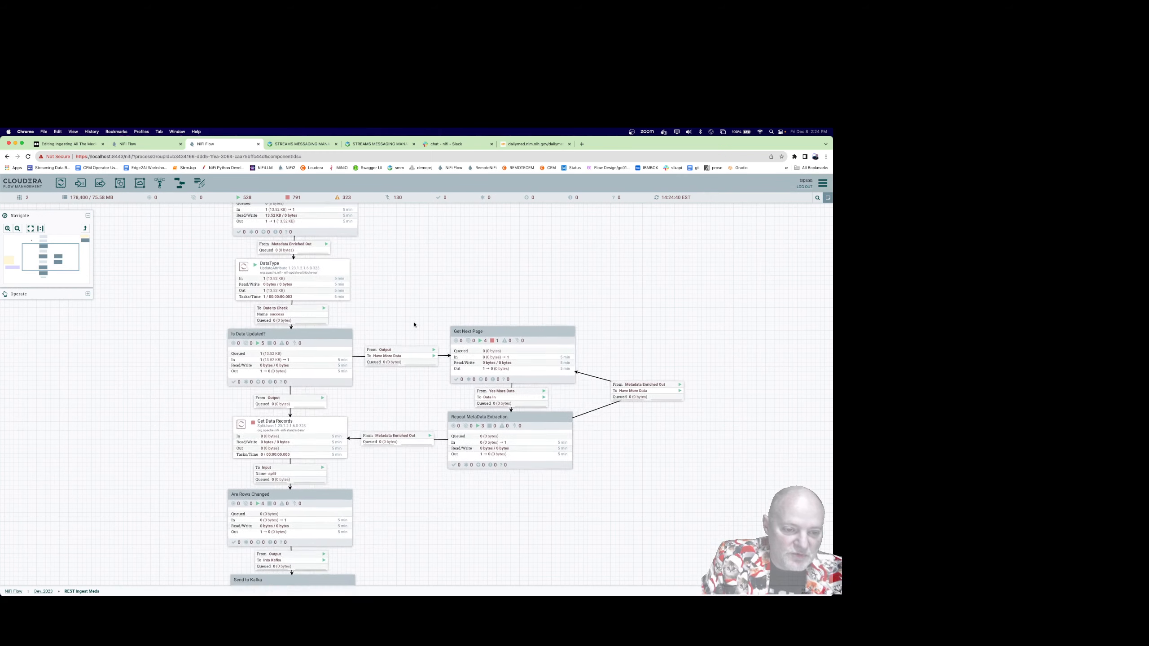
Step: Look inside the Is Data Updated? group, return, and start the Get Next HTTP Page processor inside the Get Next Page group
double_click(294, 351)
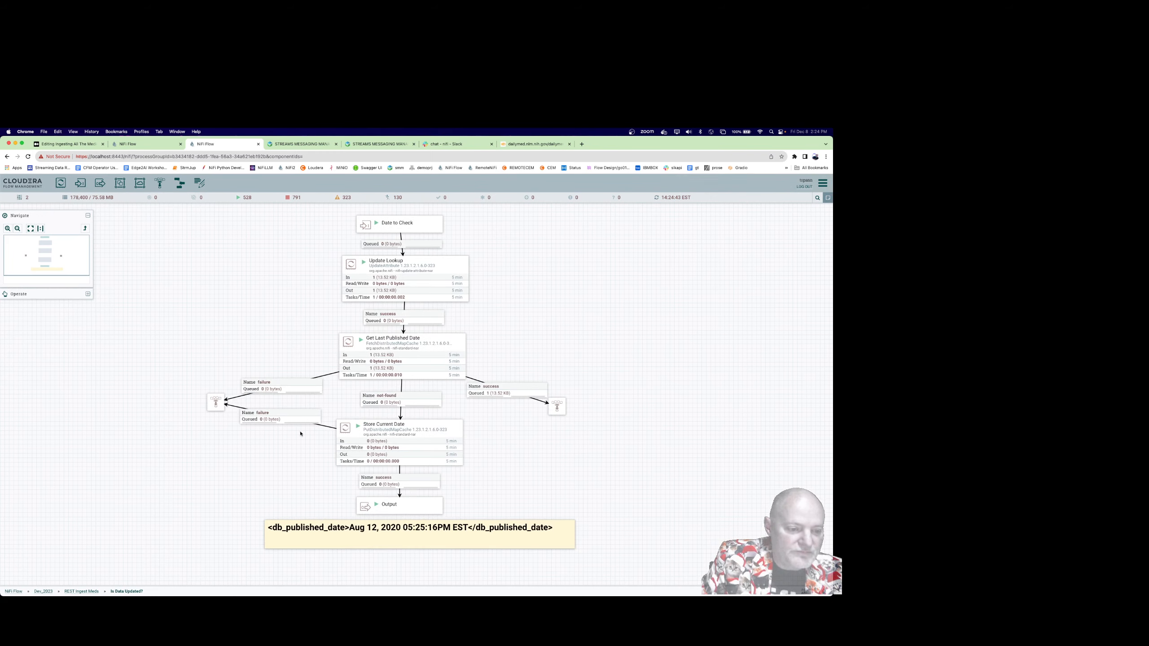
click(84, 593)
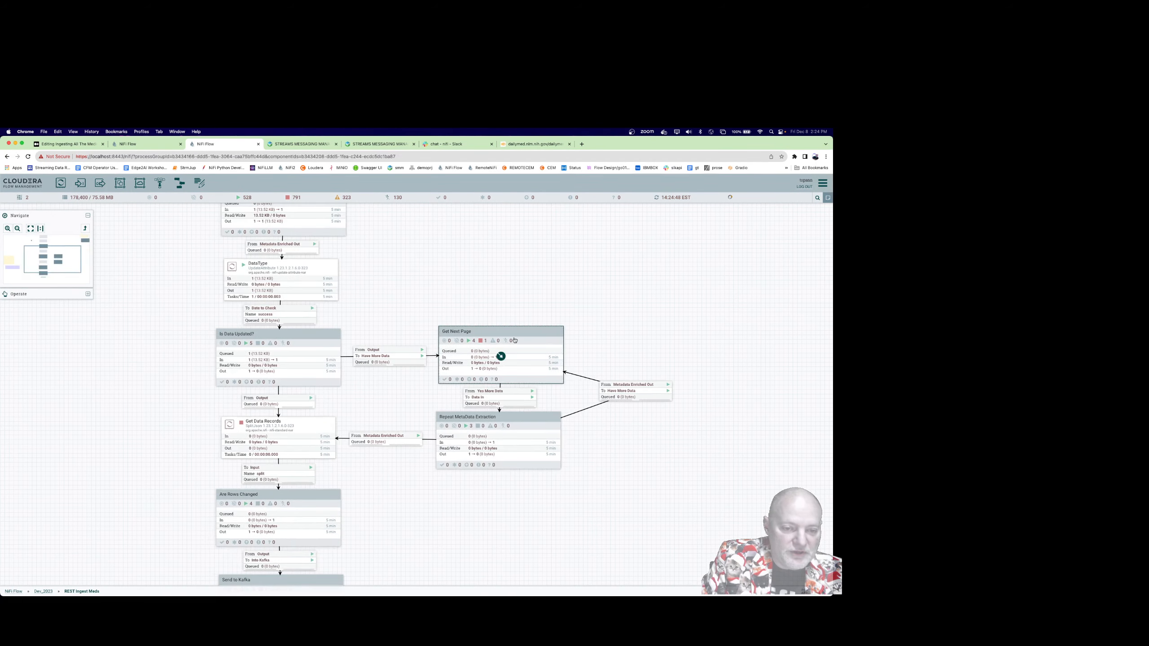
double_click(515, 340)
right_click(403, 288)
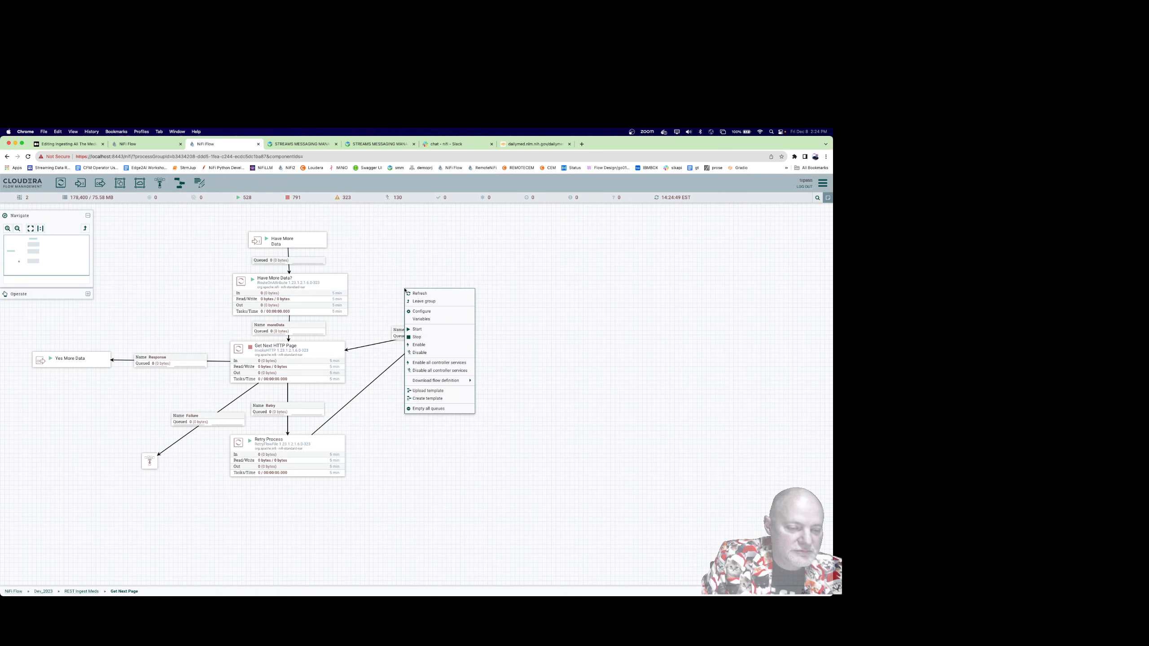
right_click(306, 365)
click(328, 379)
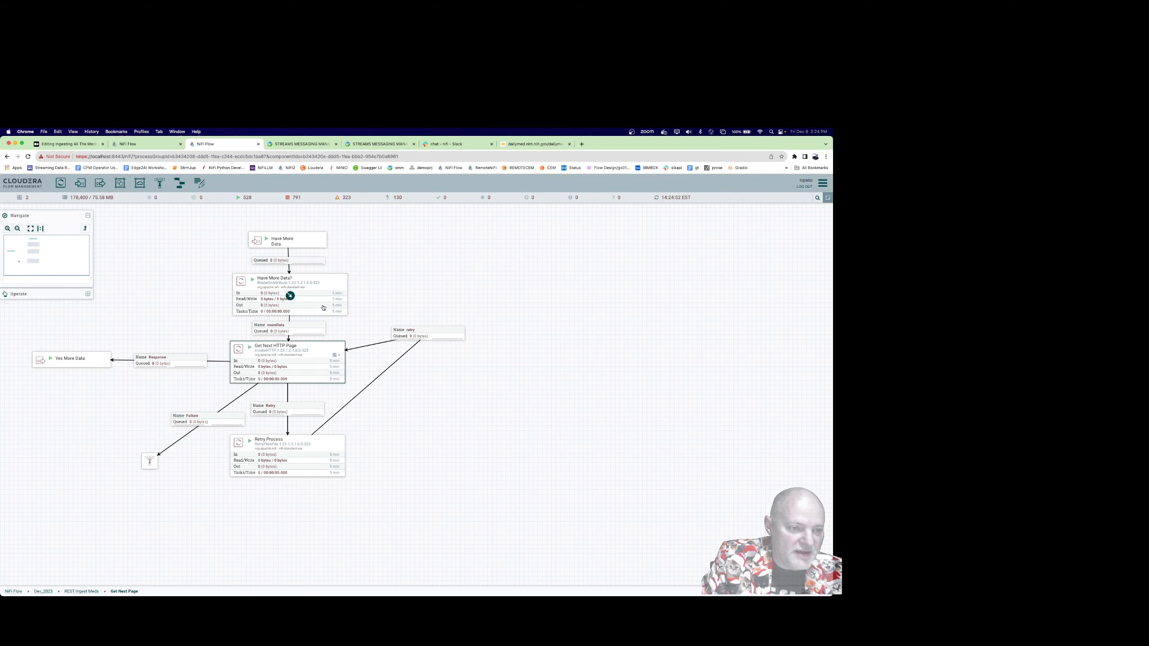
Step: Check the properties of Have More Data? and Get Next HTTP Page, and return to the REST Ingest Meds flow
double_click(291, 295)
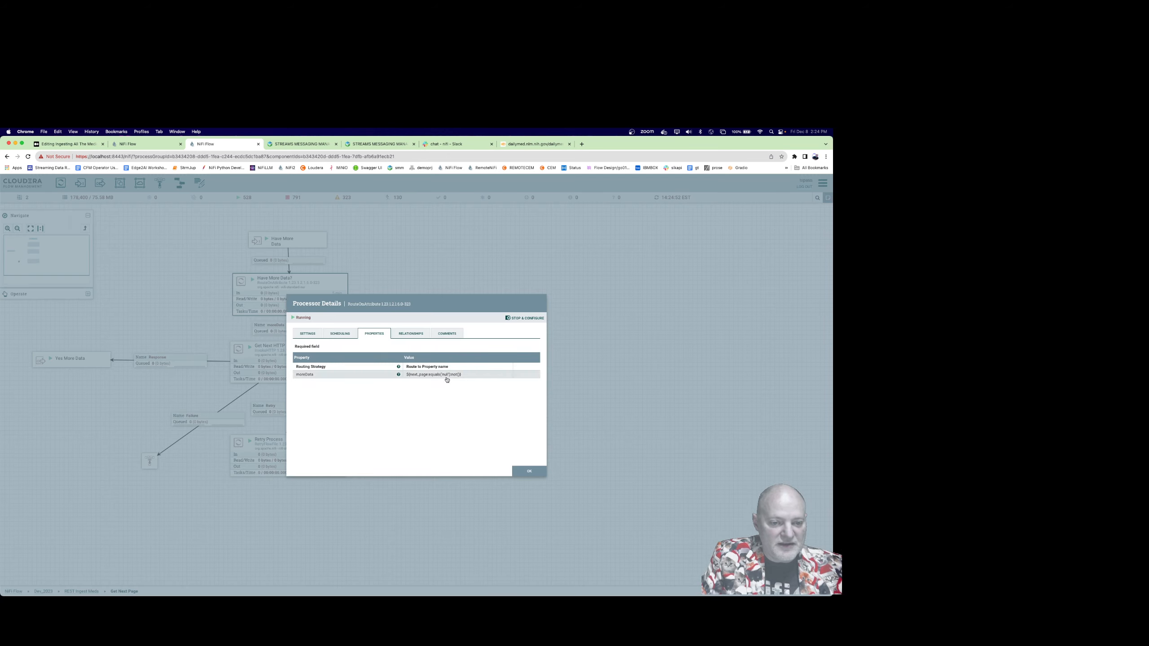
key(Escape)
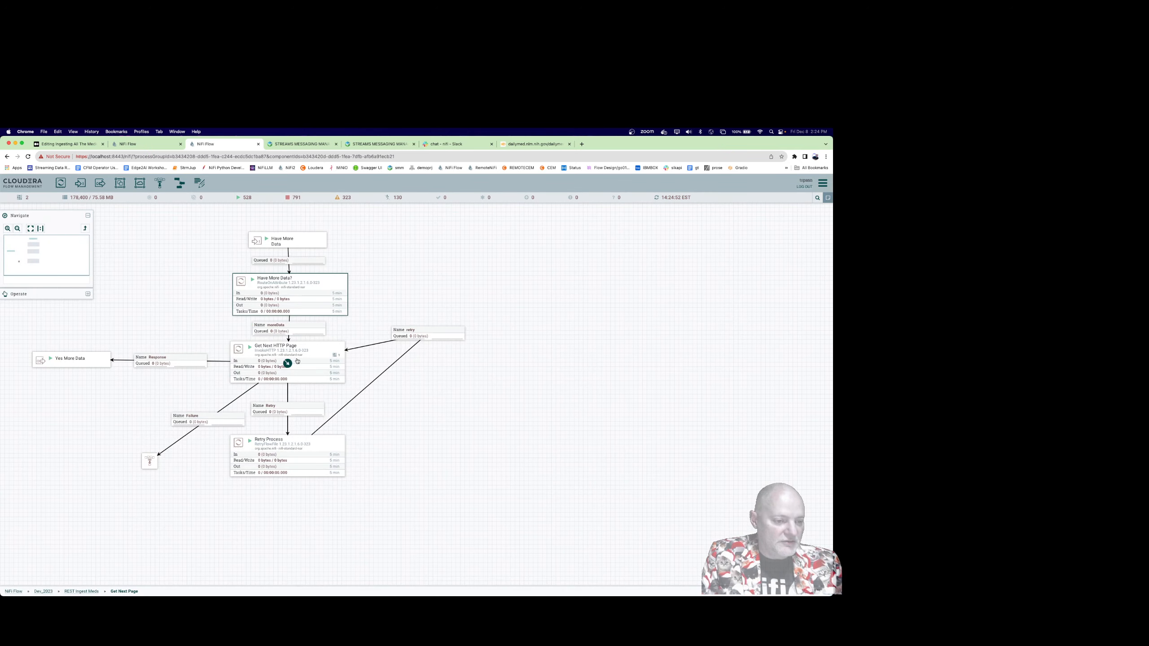
right_click(297, 360)
click(317, 367)
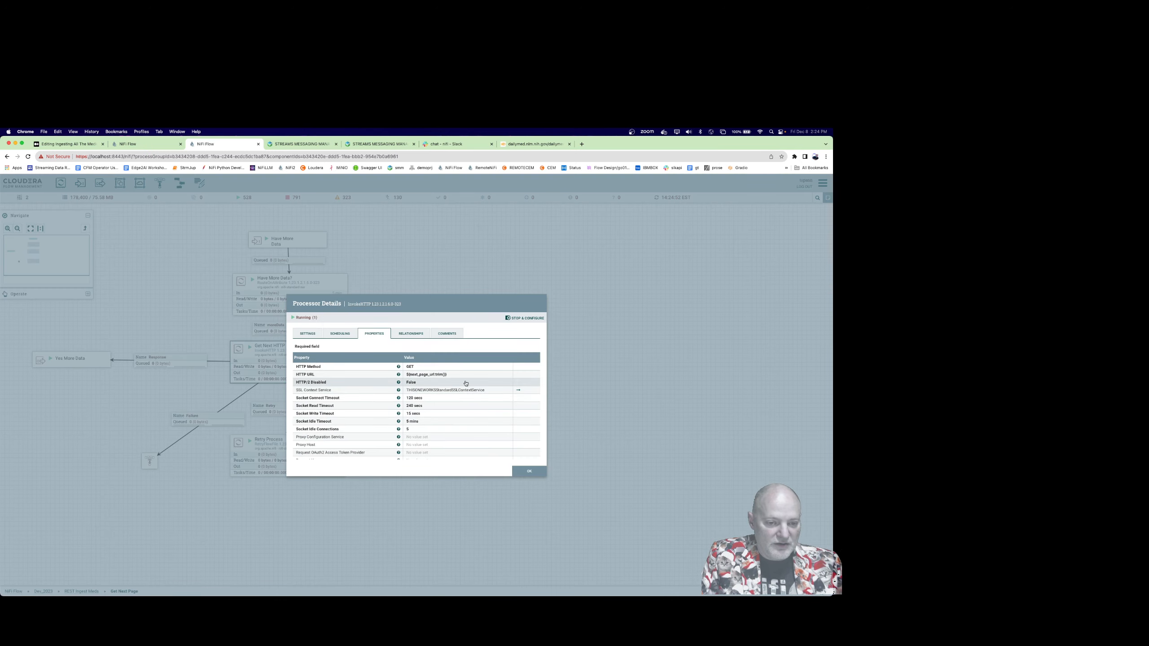
key(Escape)
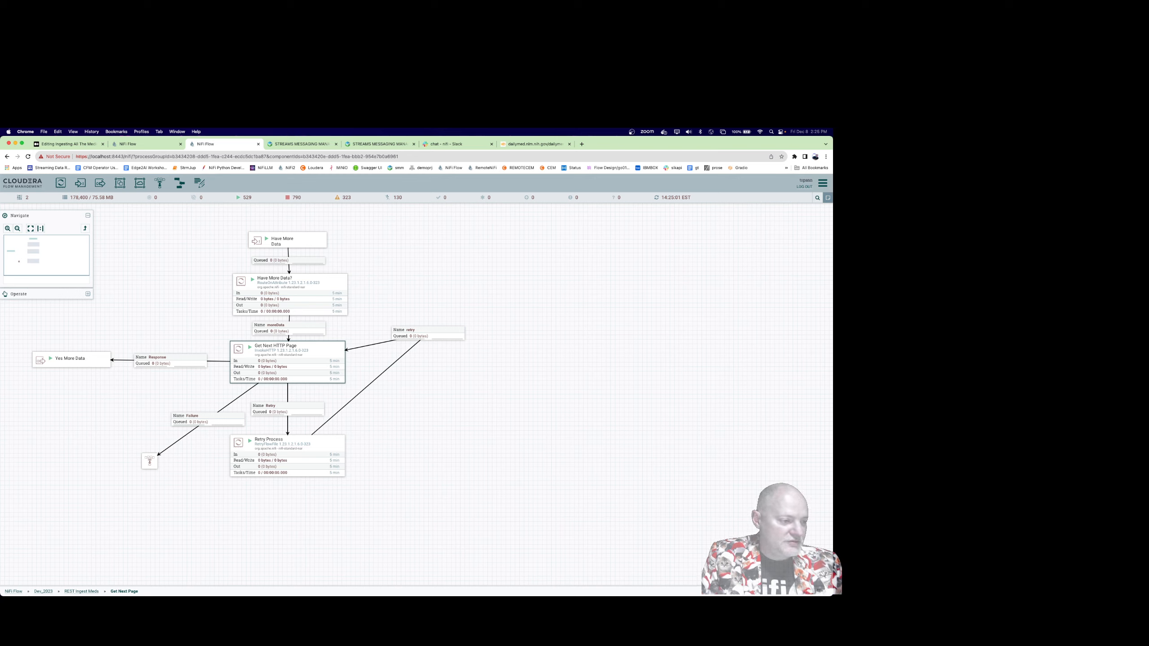
click(81, 591)
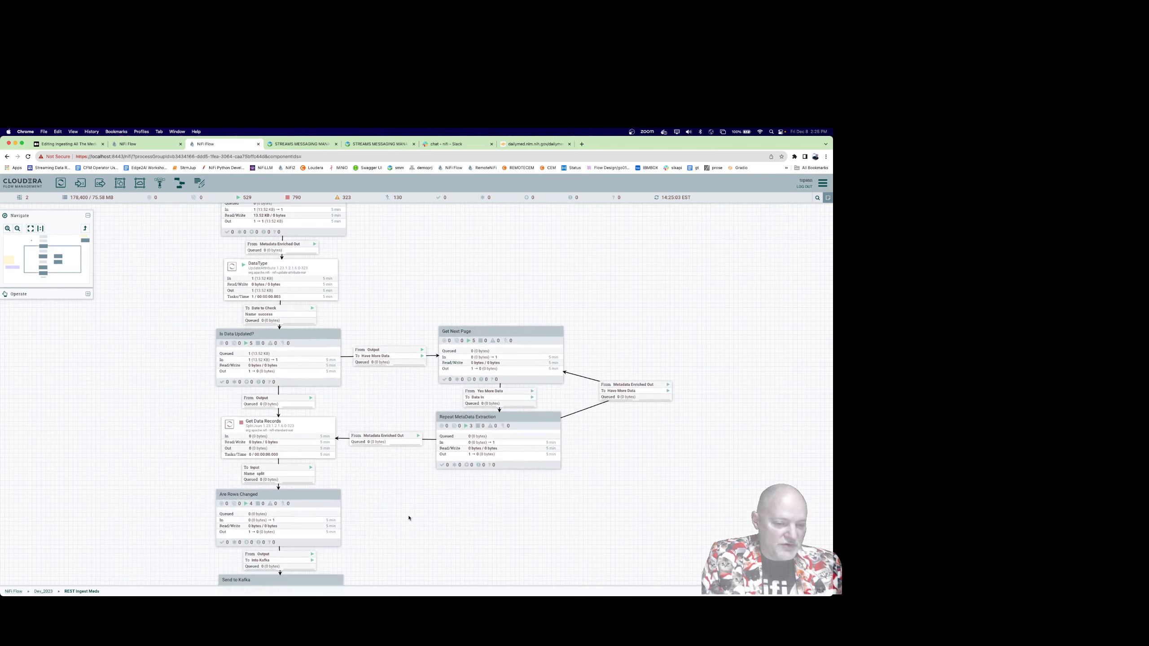
Step: Examine the metadata JSON paths of Add Metadata inside Repeat MetaData Extraction and return to REST Ingest Meds
double_click(535, 438)
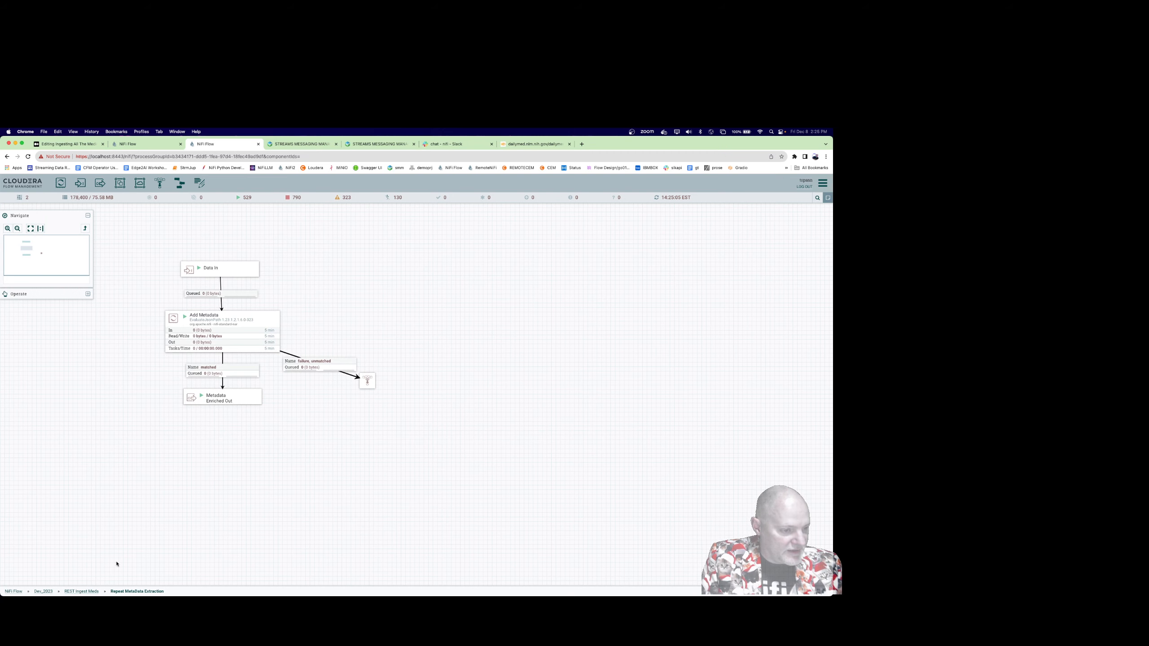
right_click(256, 320)
click(272, 327)
scroll(432, 423, down, 5)
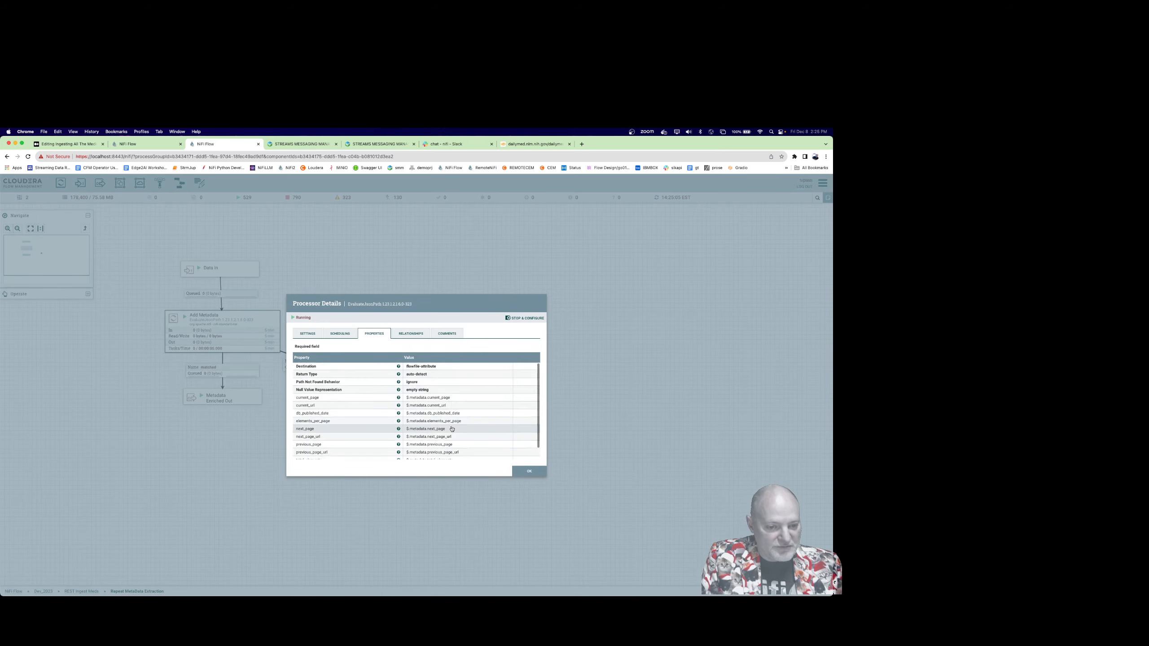
click(529, 472)
click(81, 591)
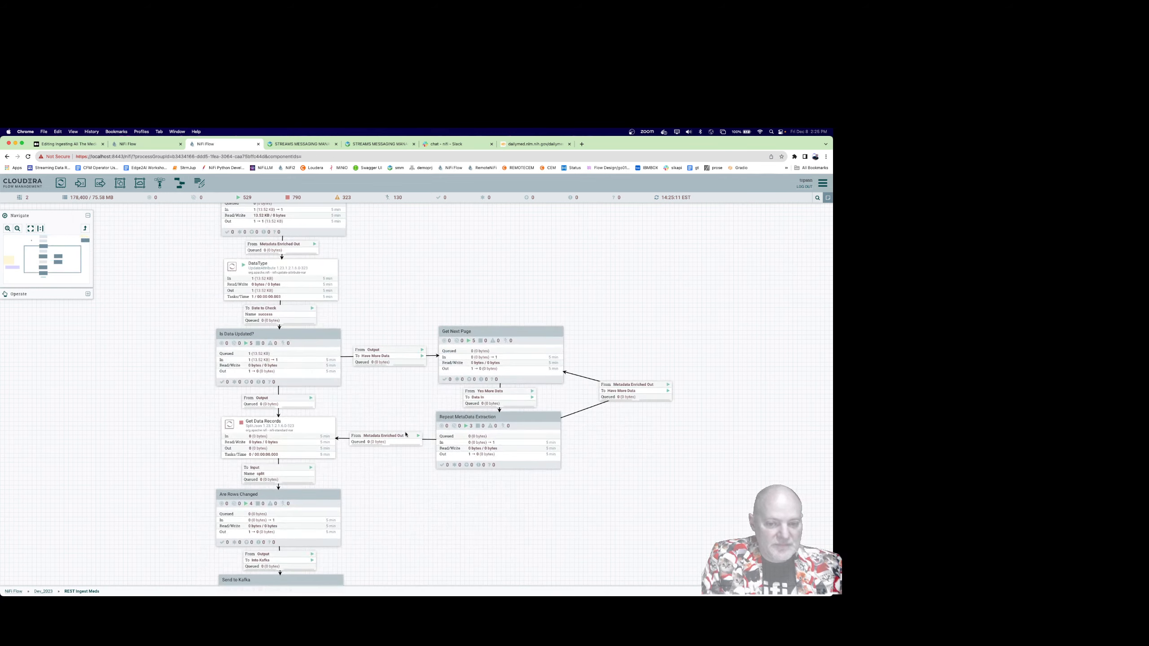
Step: Start the Get Data Records processor, refresh the flow and check the processor's JsonPath Expression property
click(498, 441)
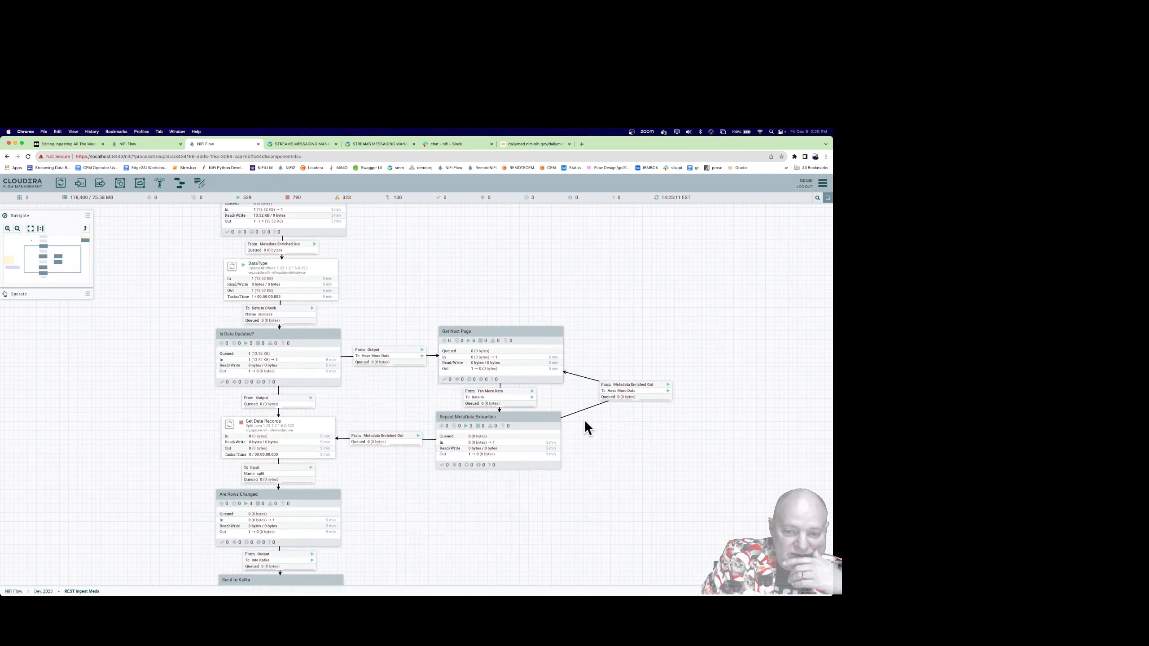
click(500, 356)
right_click(290, 437)
click(317, 455)
right_click(362, 401)
click(364, 403)
right_click(284, 435)
click(297, 432)
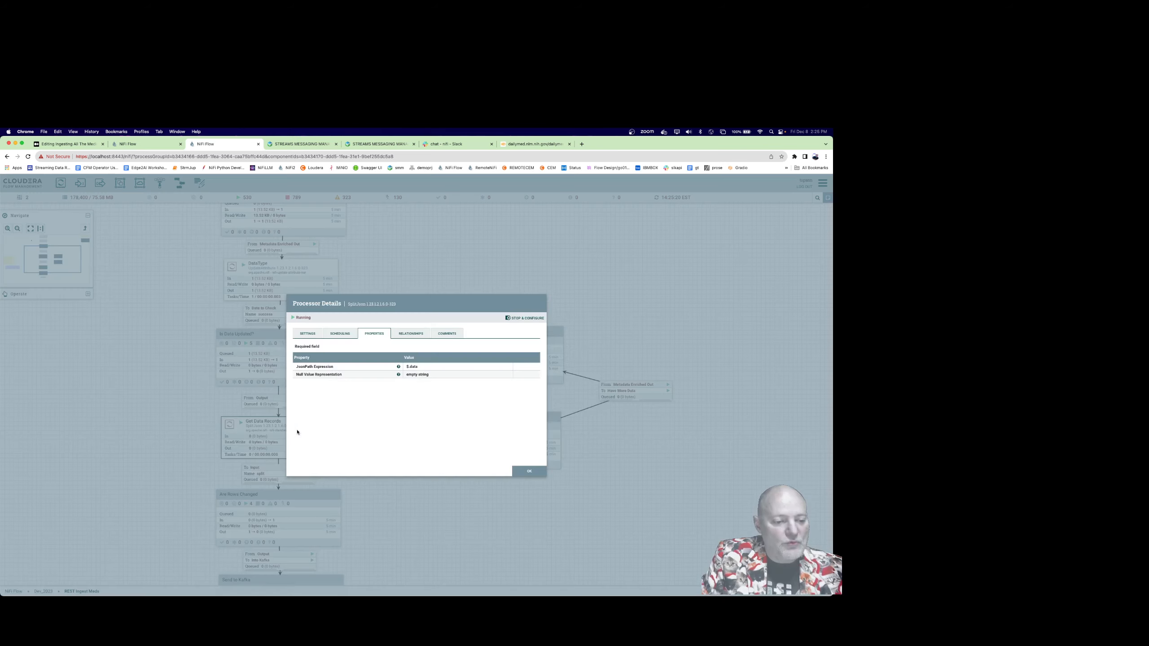
key(Escape)
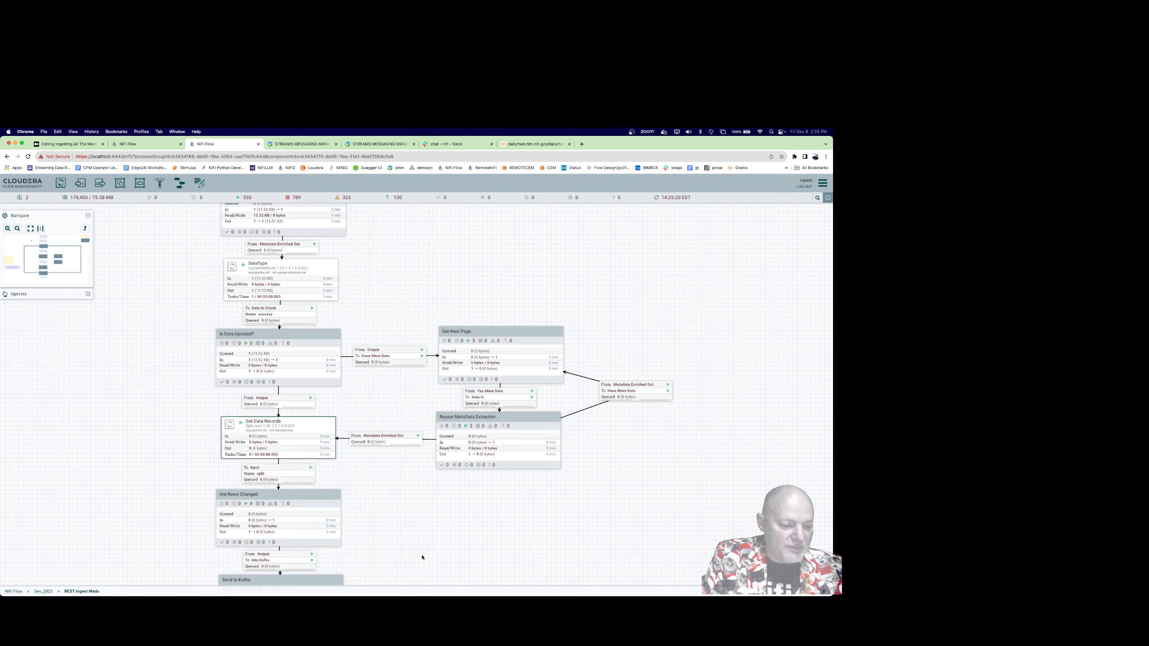
Step: Look through the Are Rows Changed group, including its note on row comparison, and return to REST Ingest Meds
drag(379, 548, 385, 452)
double_click(283, 421)
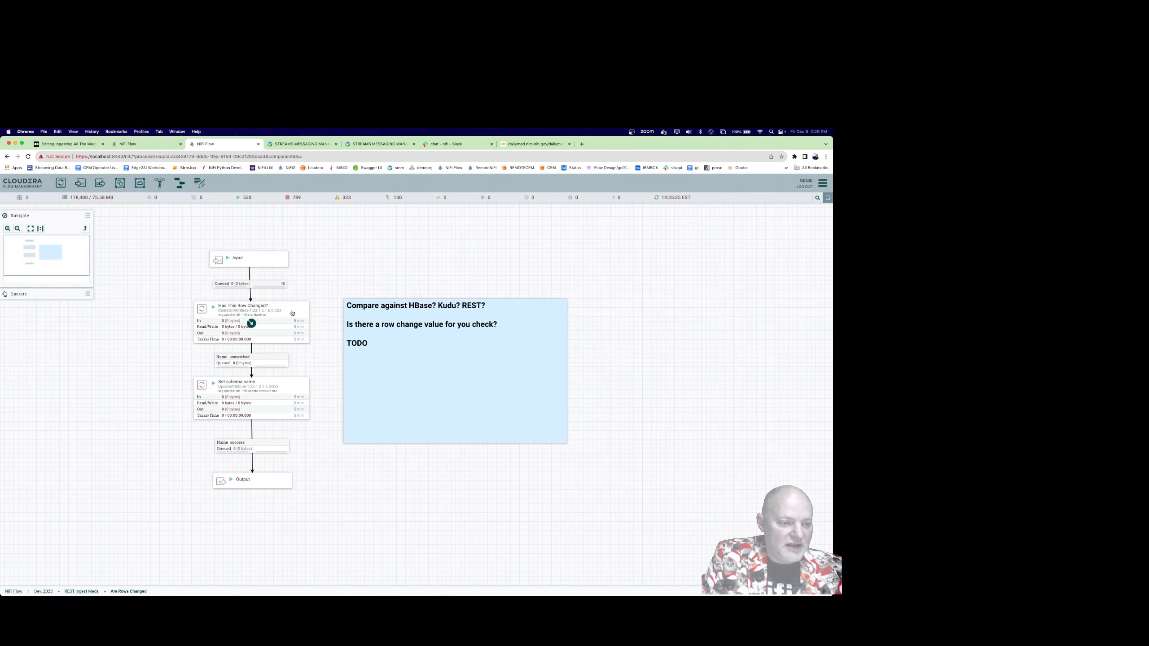
right_click(335, 263)
click(345, 267)
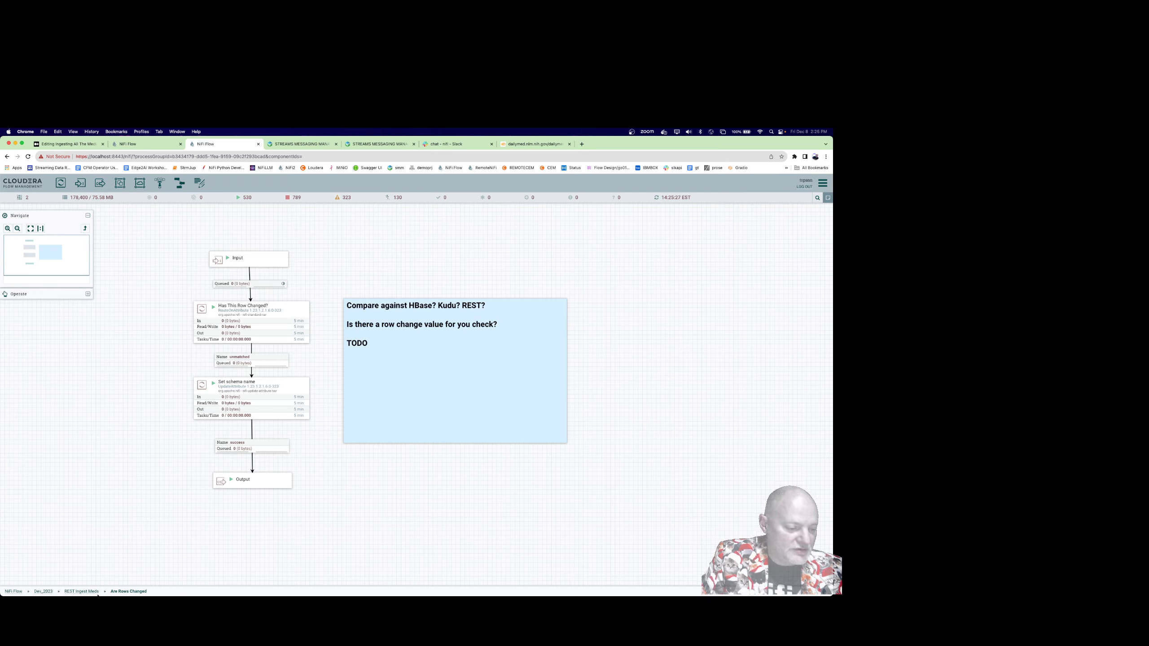
click(75, 591)
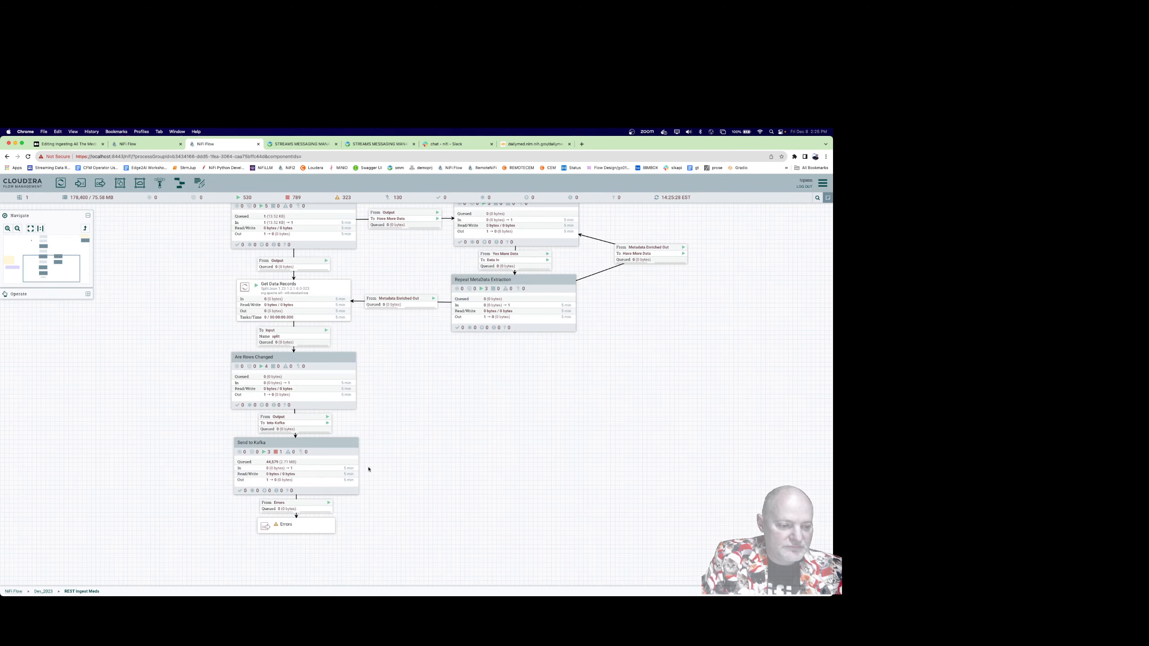
Step: Run PublishKafkaRecord Cloudera once inside the Send to Kafka group and check its Kafka broker and topic properties
double_click(336, 470)
right_click(449, 315)
click(466, 339)
right_click(522, 299)
right_click(441, 316)
click(450, 320)
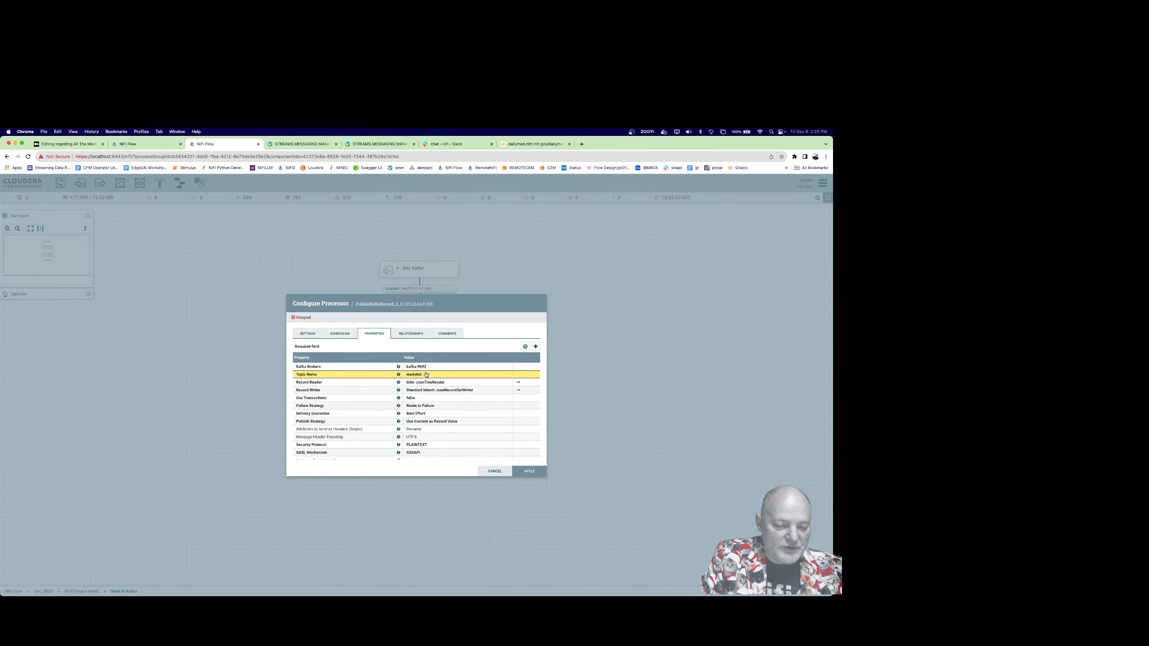
key(Escape)
Step: Start PublishKafkaRecord Cloudera, check the medslist topic in Streams Messaging Manager, and refresh the Send to Kafka group in NiFi
right_click(448, 321)
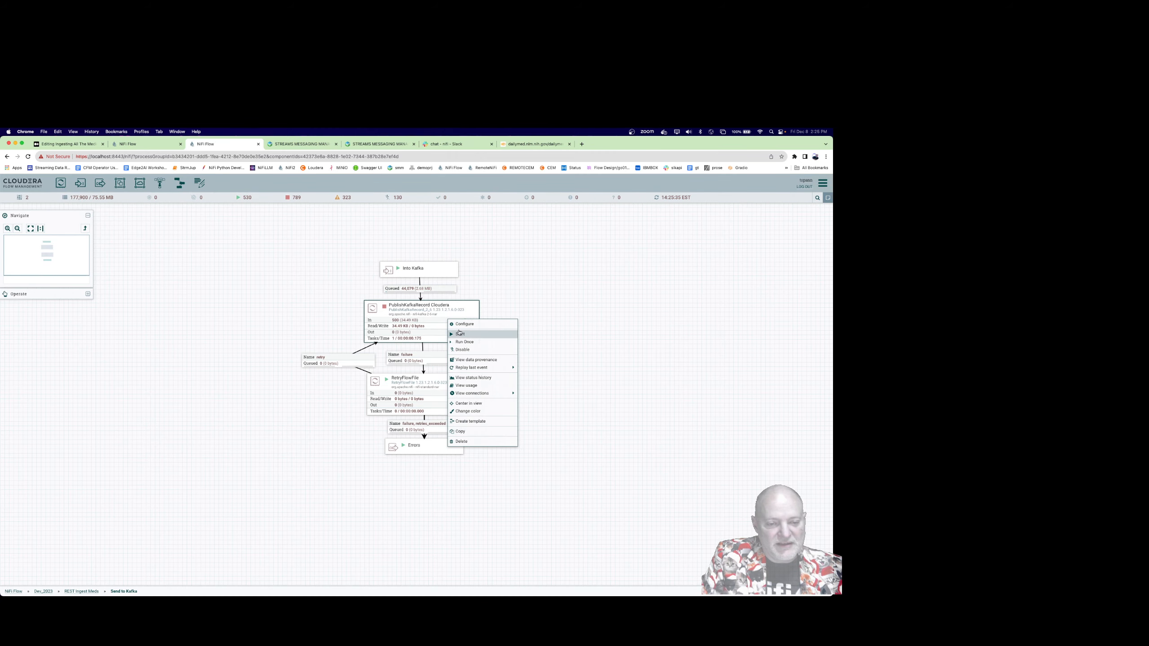
click(457, 334)
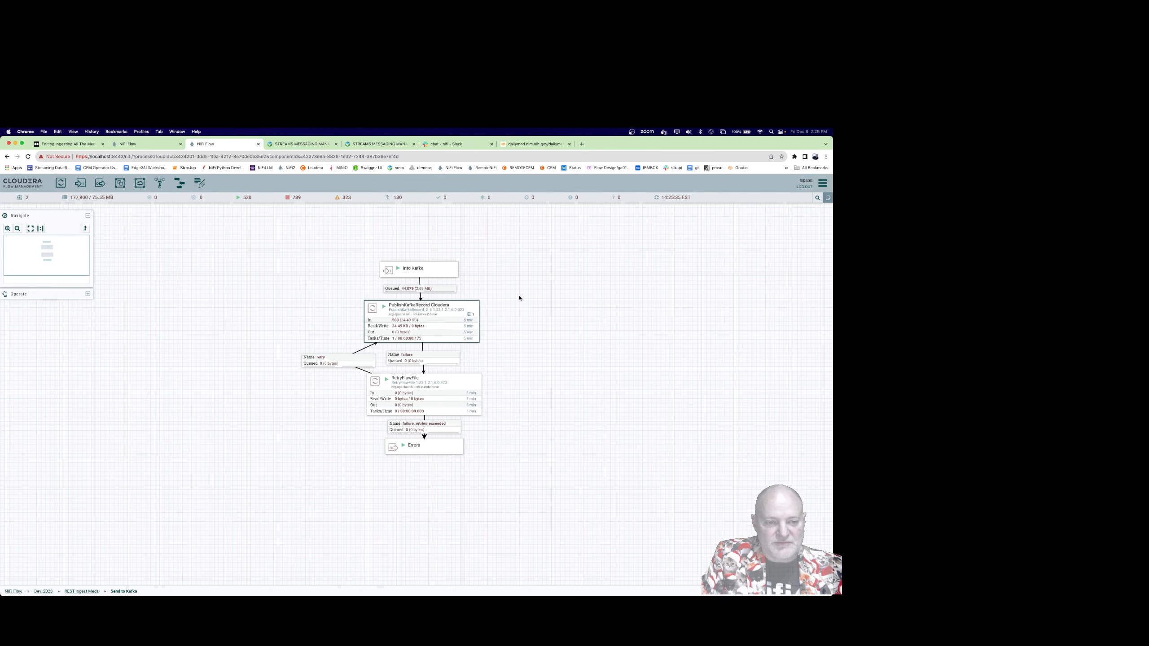
right_click(543, 271)
click(307, 145)
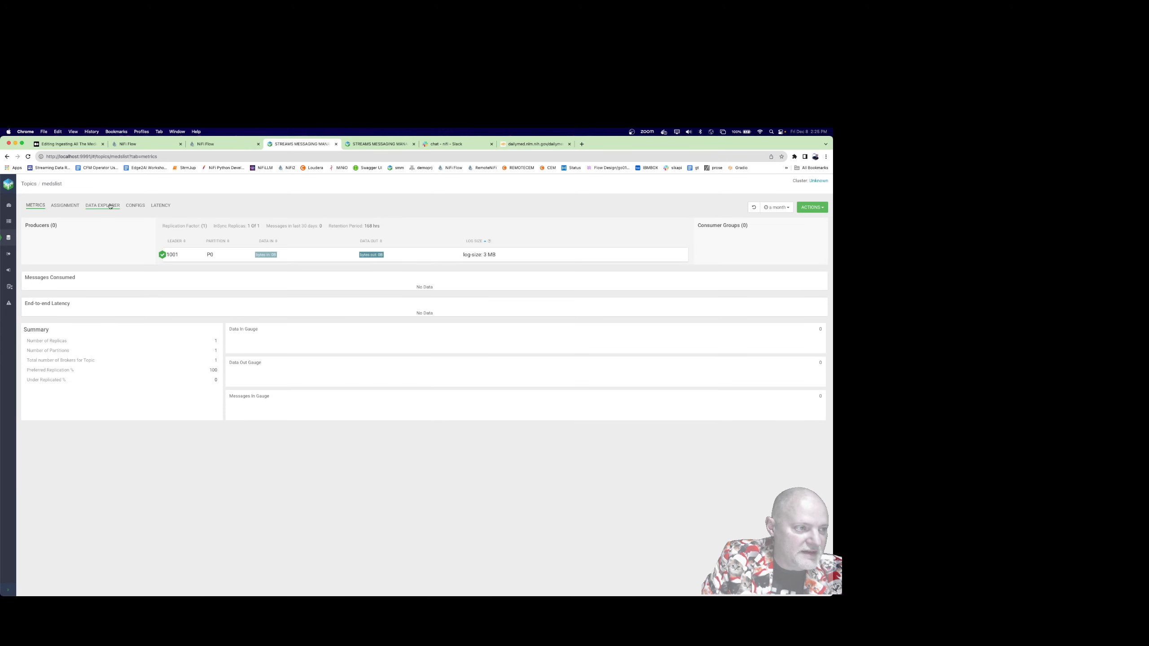
click(240, 146)
right_click(505, 315)
click(511, 321)
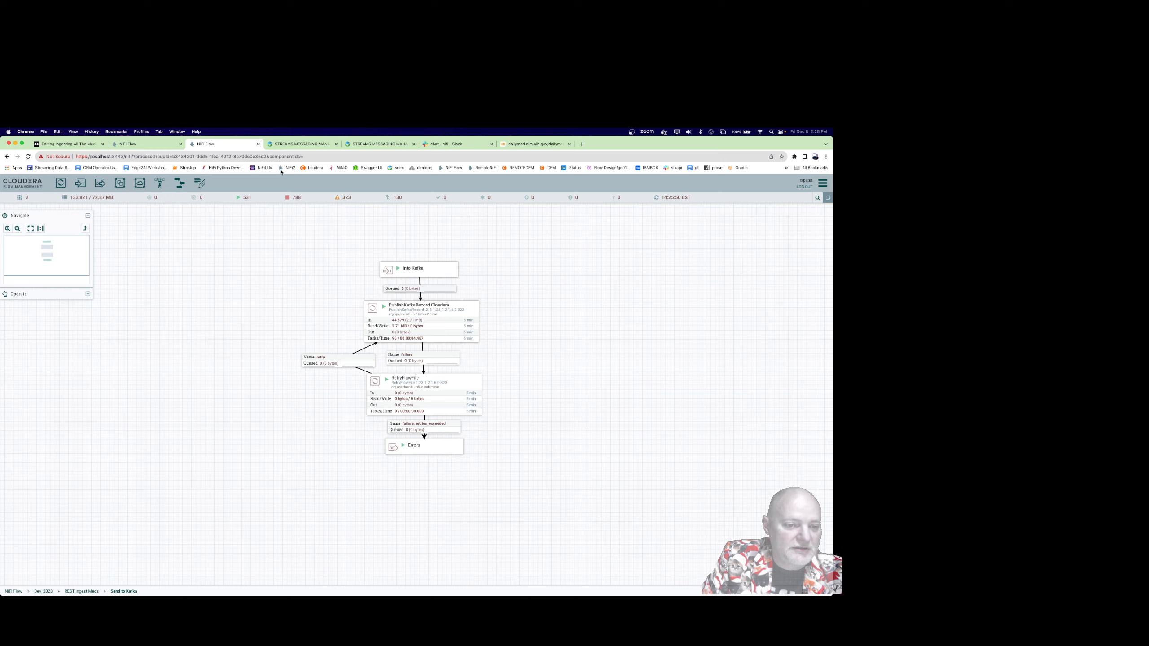
Step: Switch to Streams Messaging Manager and examine both pages of Partition 0 messages in the medslist topic's Data Explorer
click(283, 146)
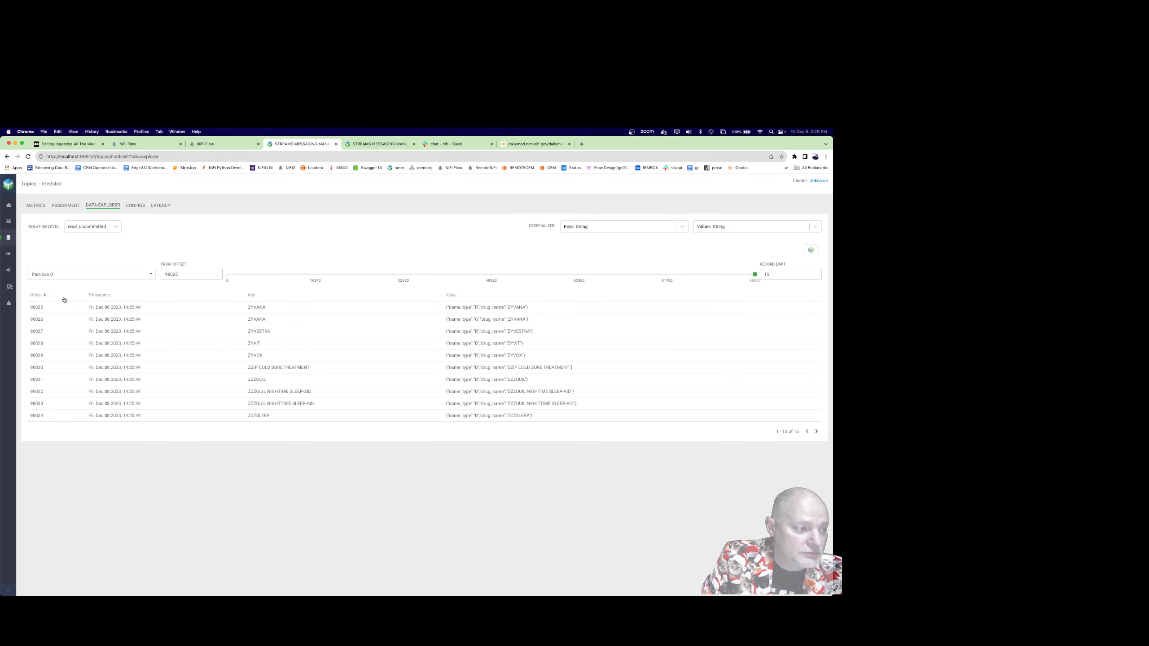
click(93, 275)
click(92, 274)
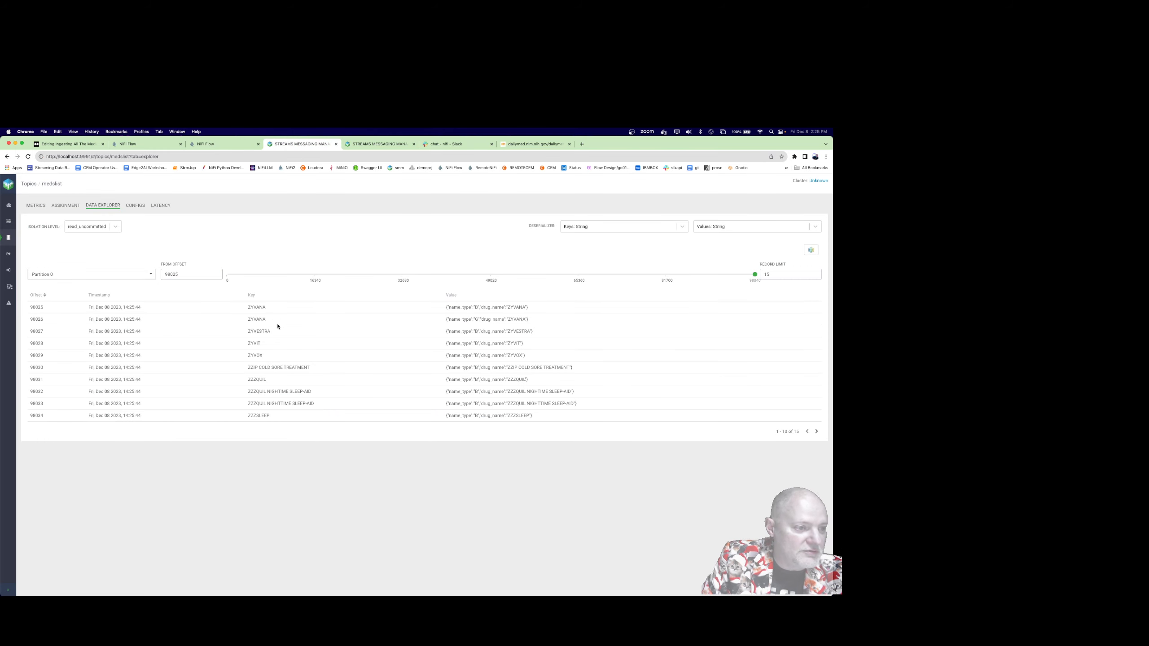
click(171, 274)
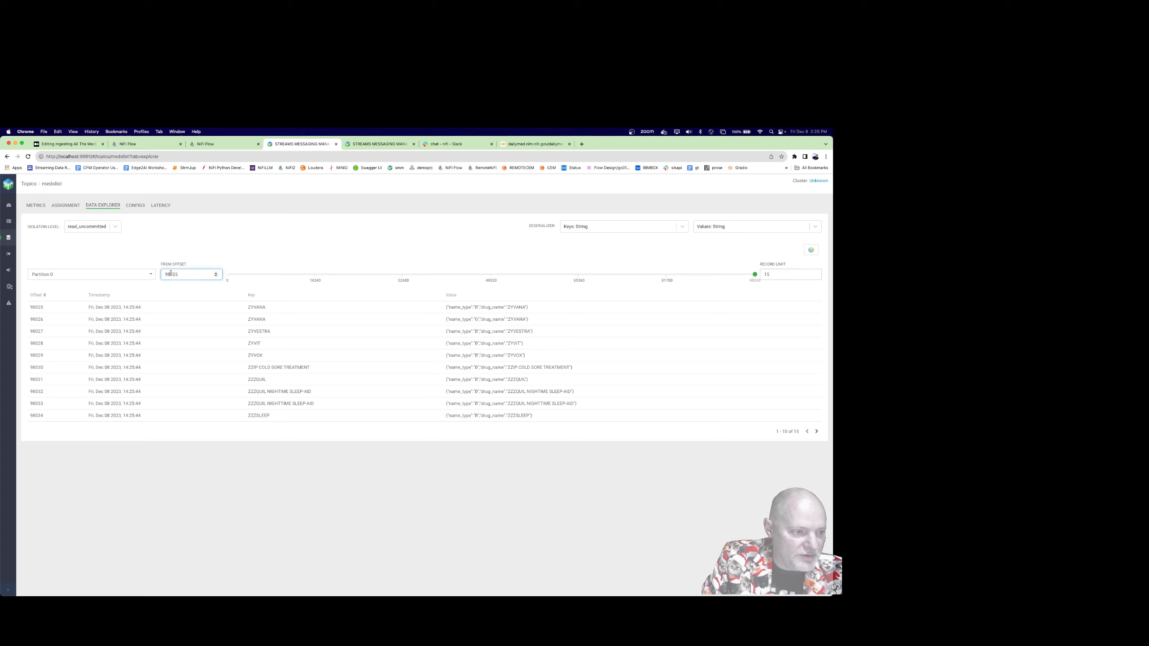
click(177, 351)
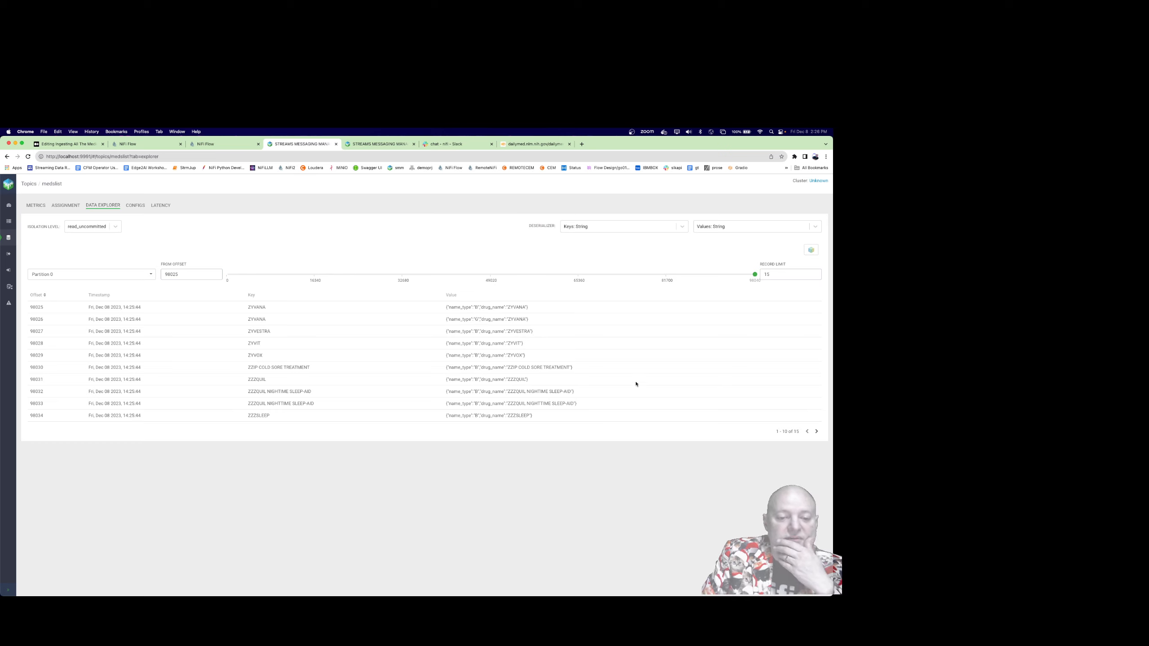
click(817, 432)
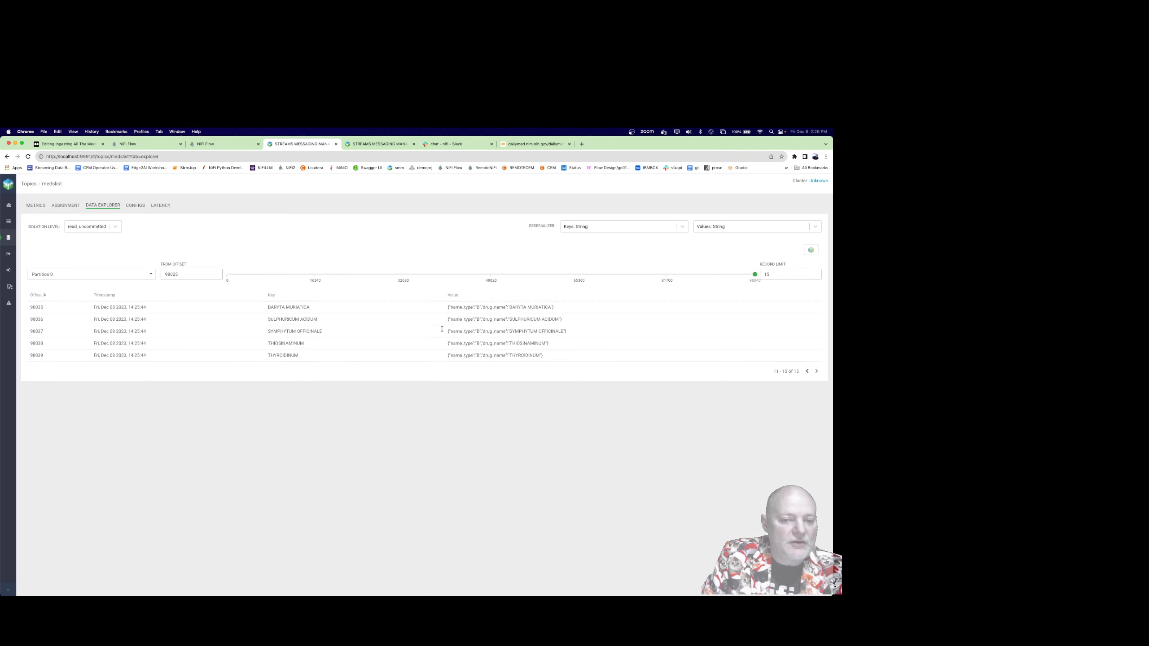
Step: Switch back to NiFi's REST Ingest Meds flow and check the HTTP properties and scheduling of the Drug Names Daily Meds processor
click(217, 144)
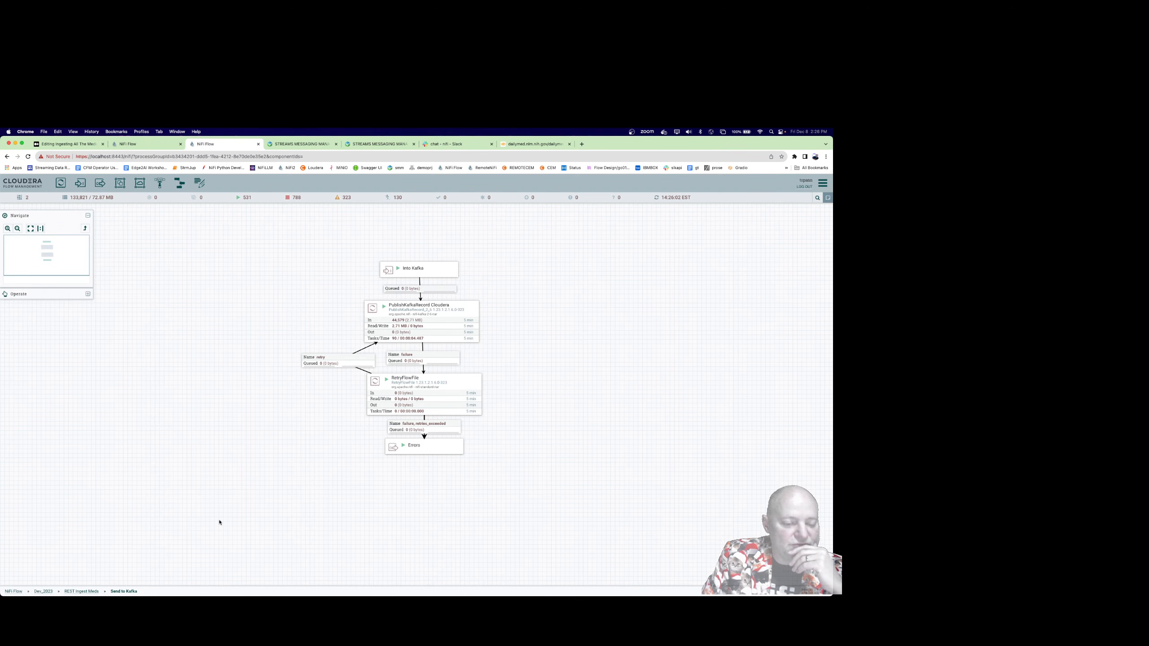
click(85, 591)
drag(447, 422, 433, 533)
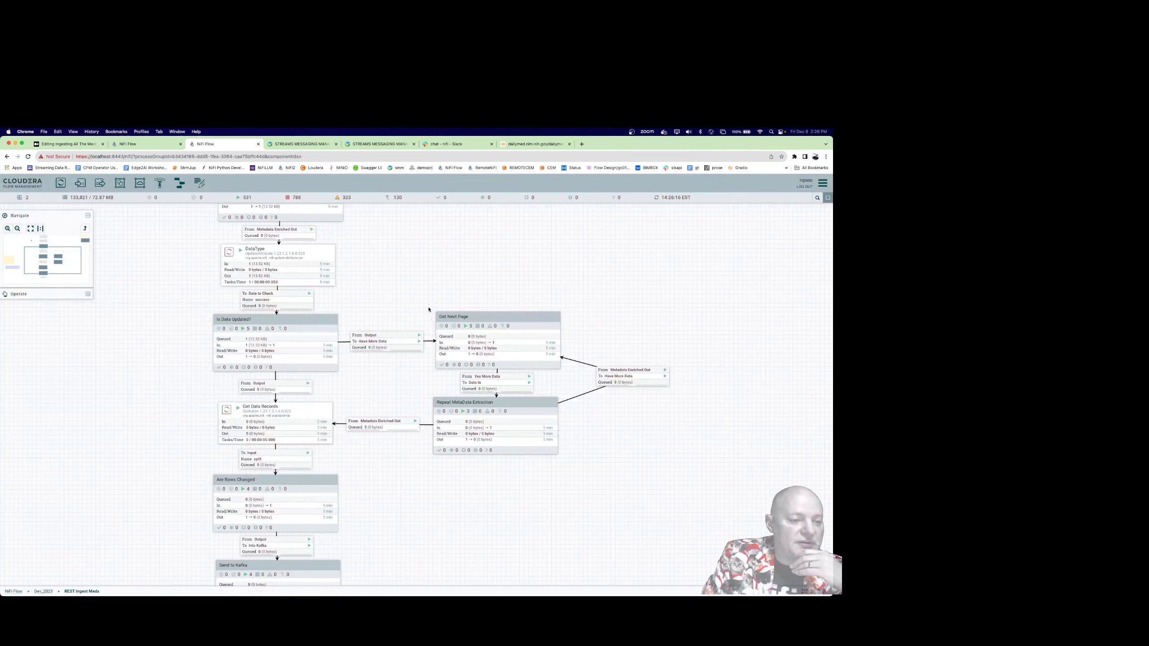
drag(418, 280, 402, 387)
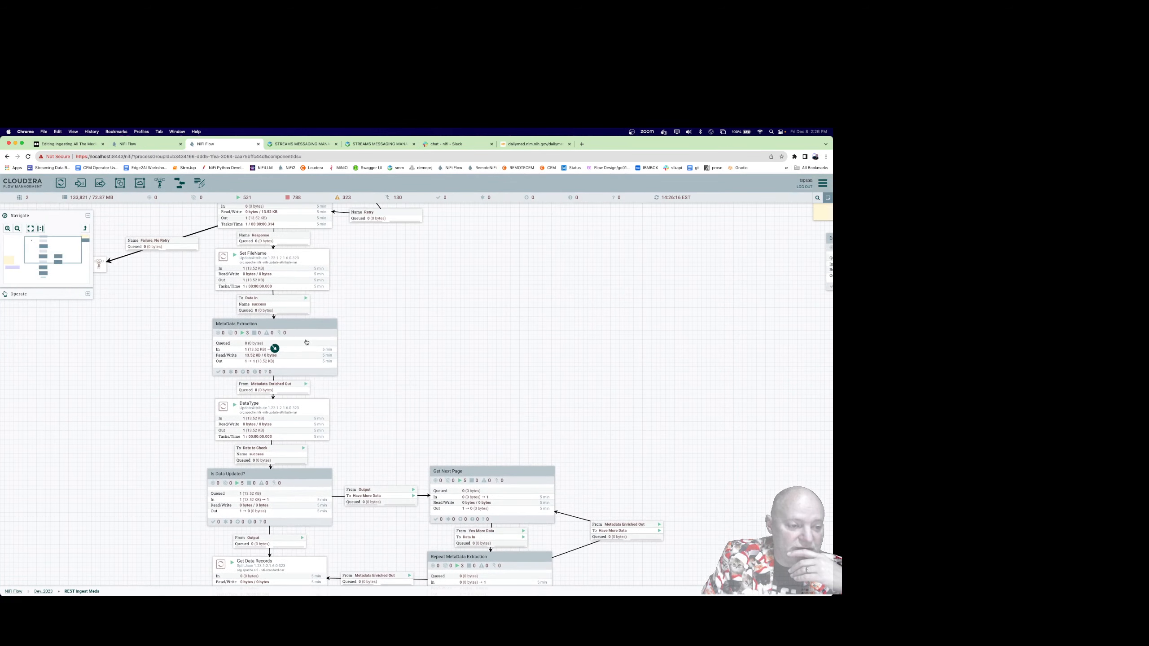
drag(405, 328, 418, 429)
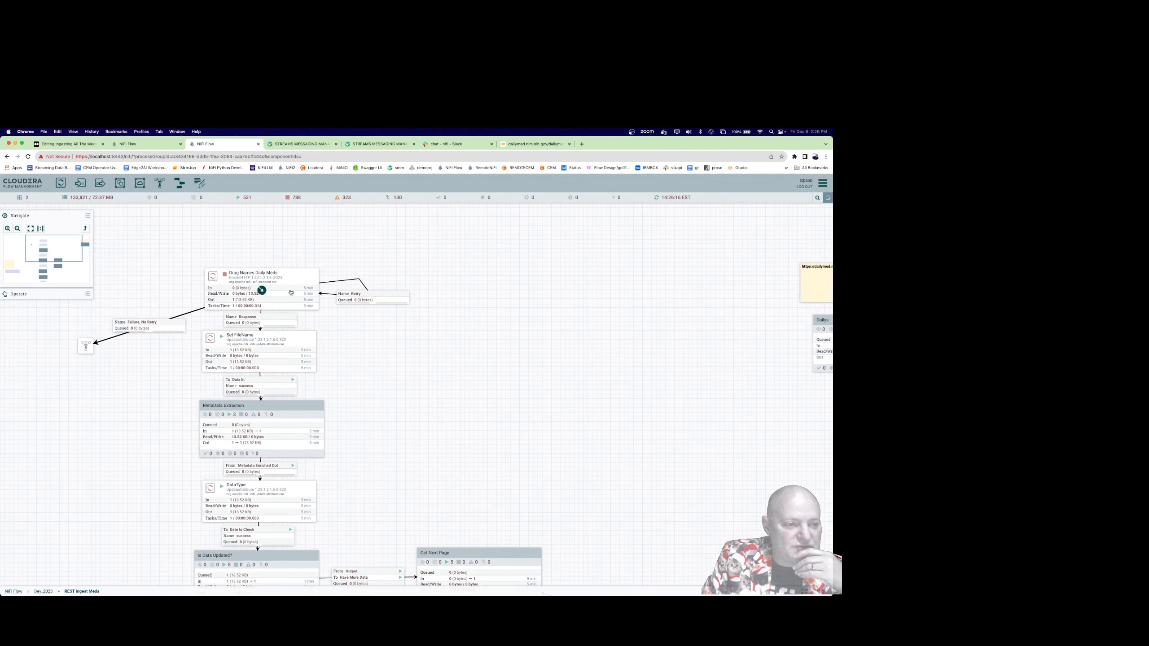
right_click(278, 267)
click(281, 275)
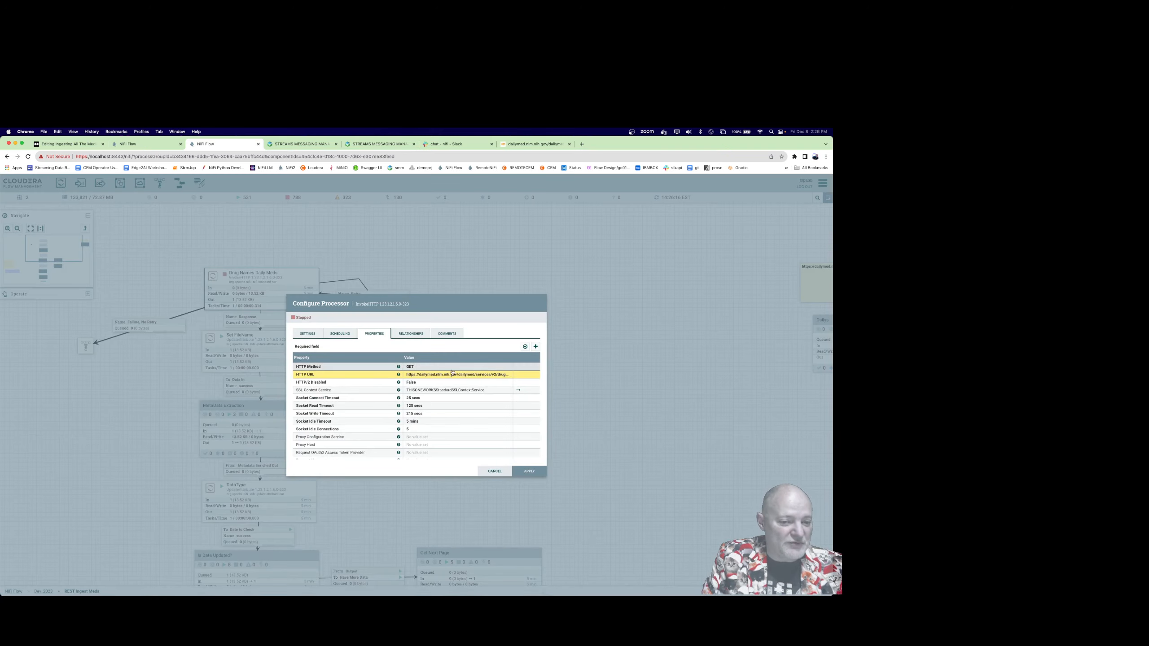
click(339, 333)
key(Escape)
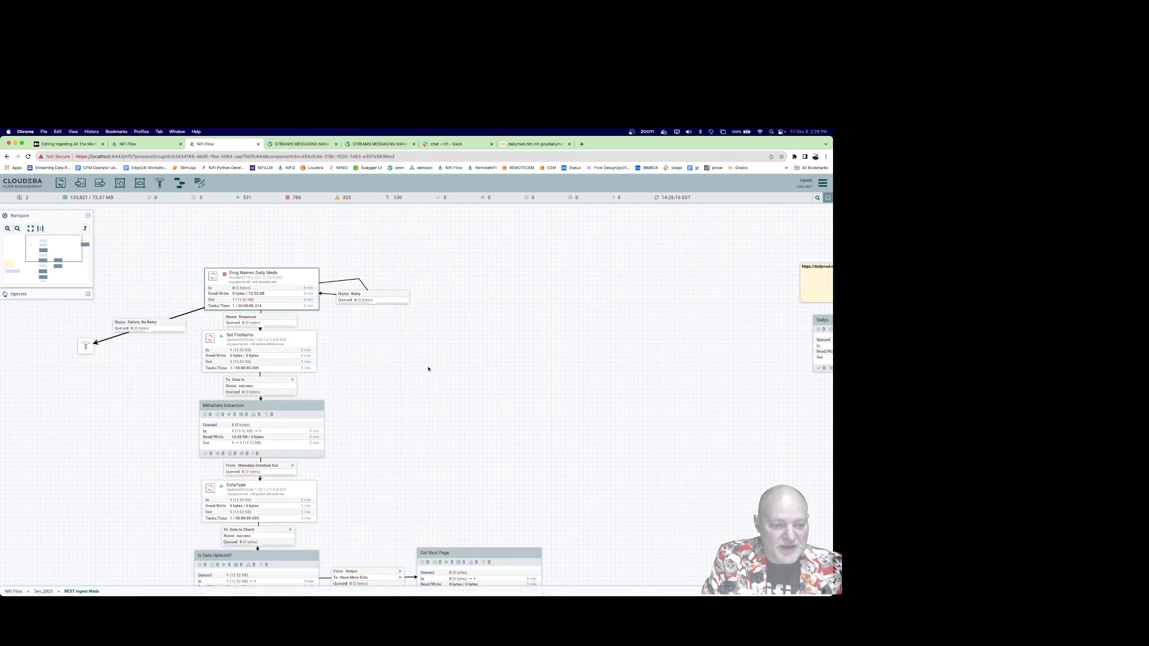
Step: Switch to the Daily Meds News flow and open its SPL Processing group
drag(428, 367, 478, 349)
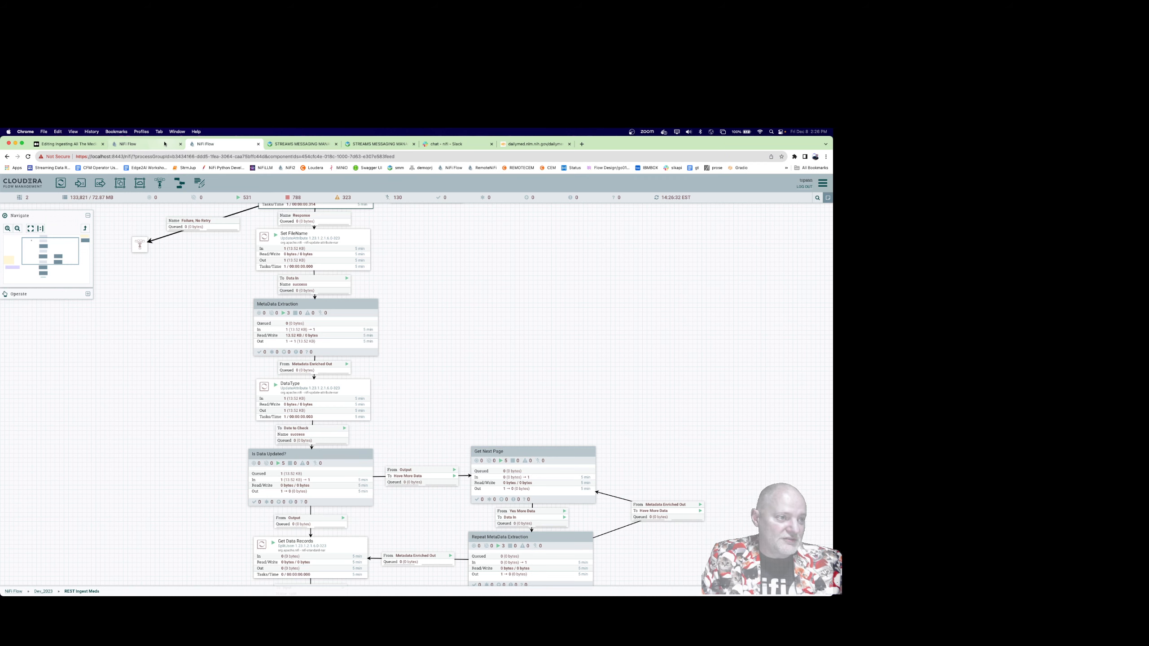
click(150, 144)
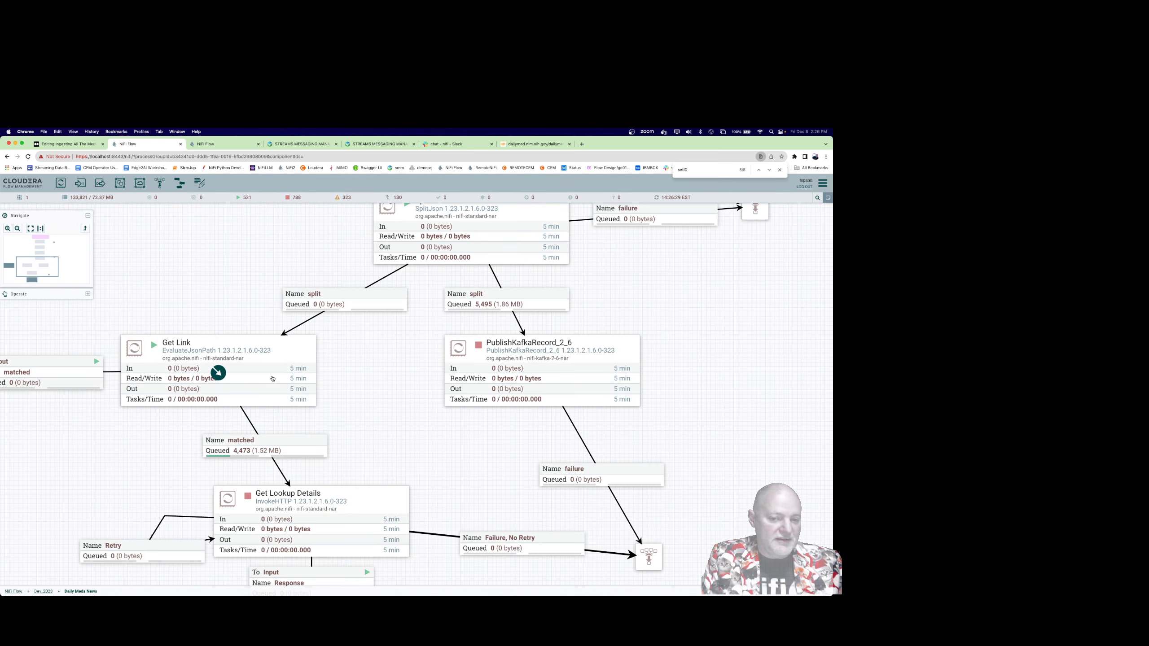
drag(382, 381, 646, 329)
drag(246, 434, 398, 432)
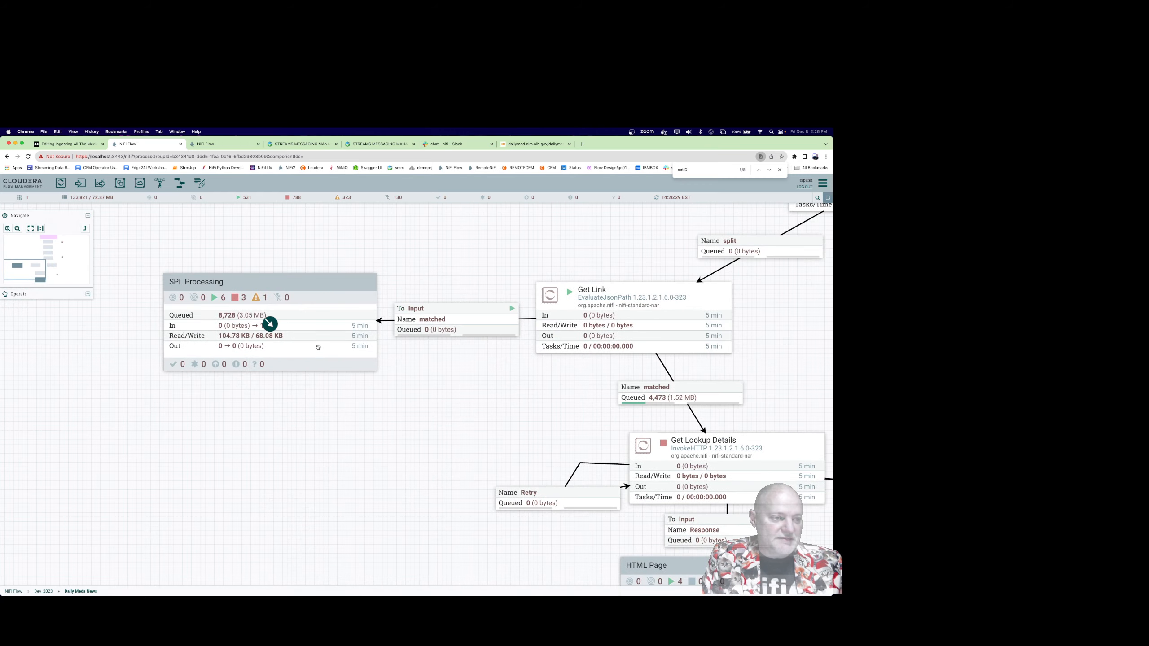
double_click(270, 325)
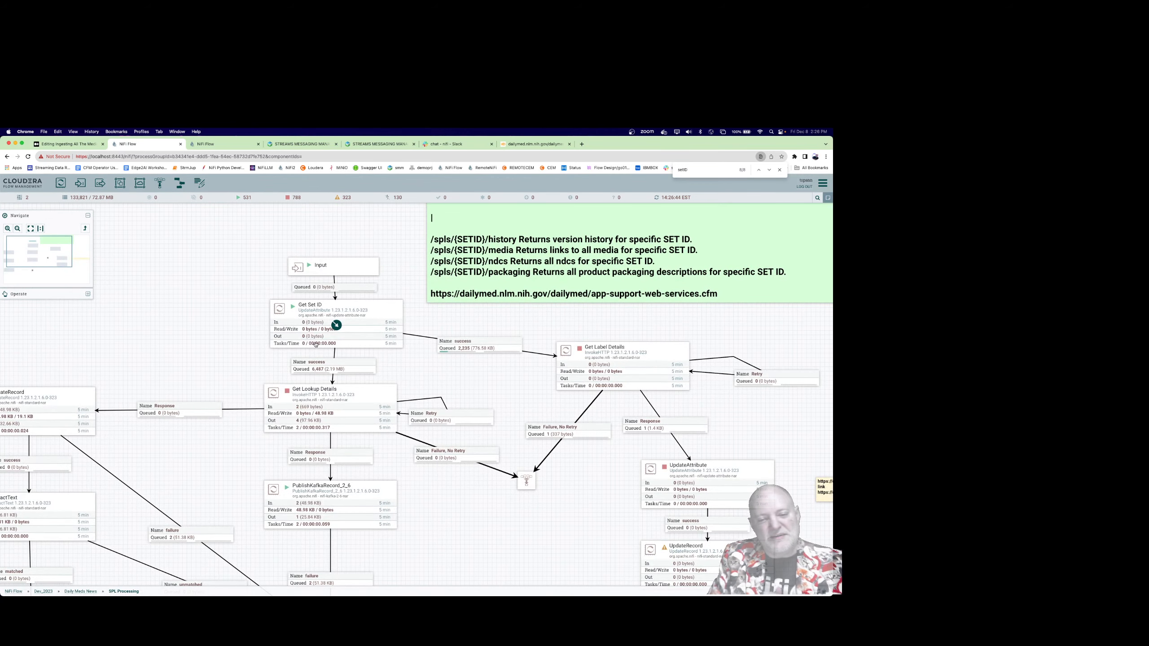